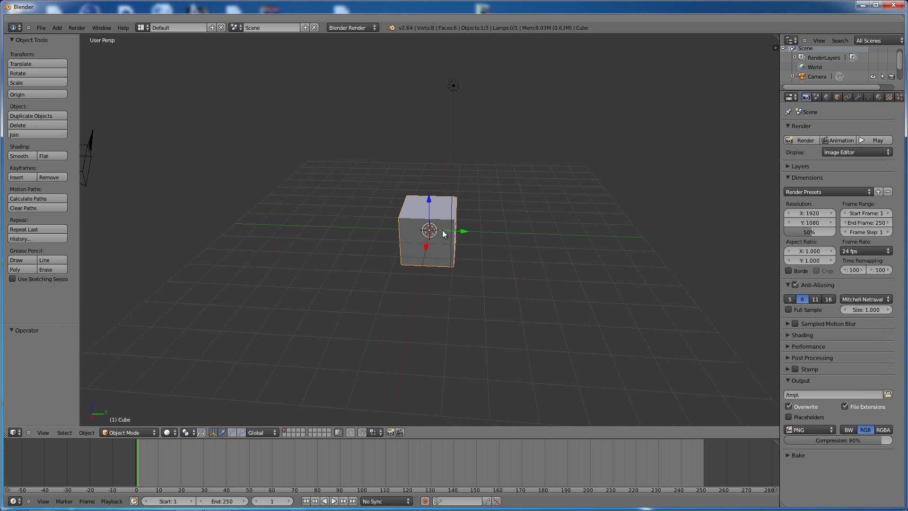
Try moving the cube about 1.05 units along the X axis, and undo the move.
left_click_drag(447, 231, 413, 263)
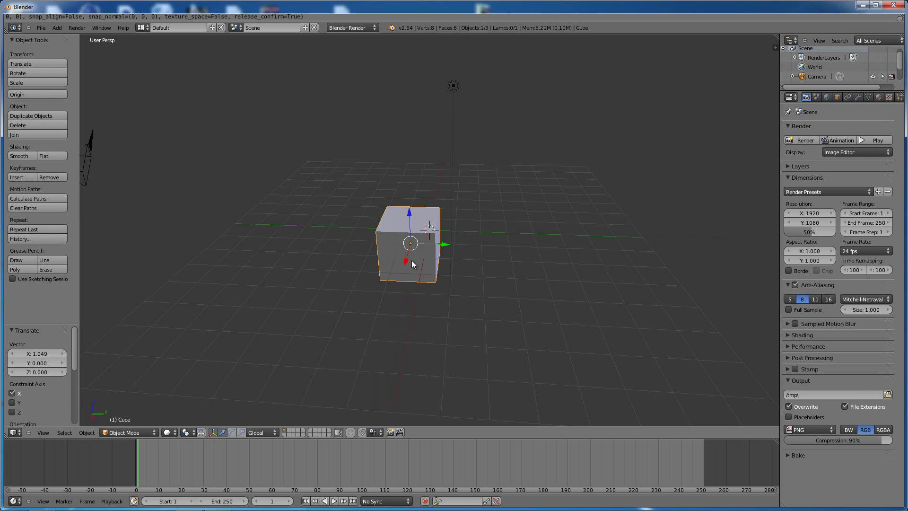
key("alt+g")
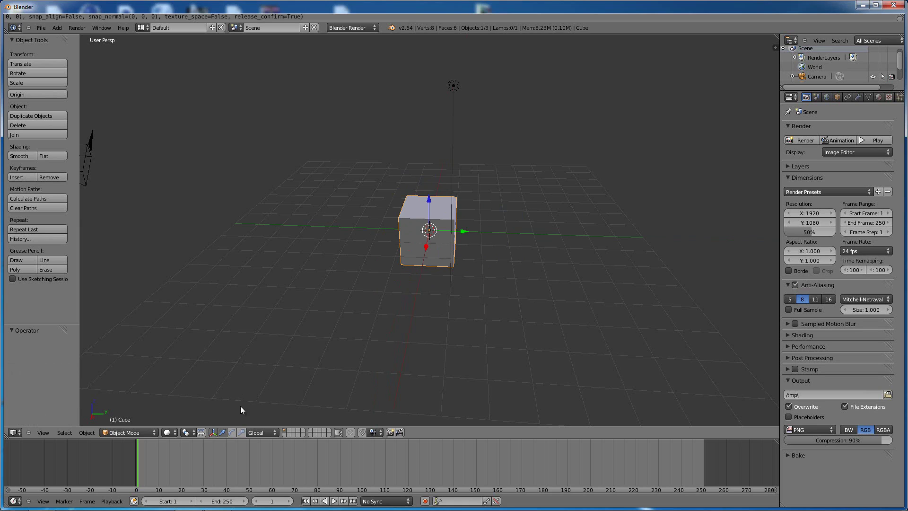
Try rotating the cube with the rotation manipulator and moving it freely above the grid, and undo the changes.
left_click(232, 432)
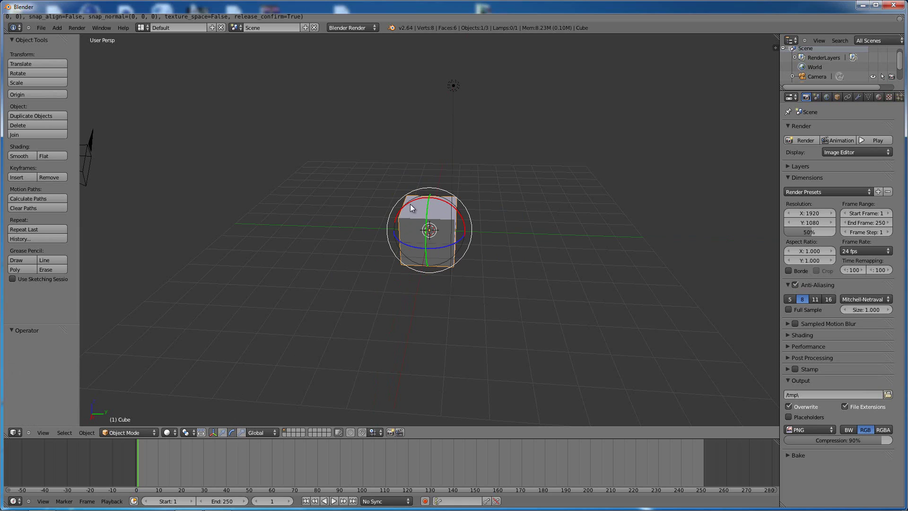
left_click_drag(410, 207, 498, 201)
left_click_drag(410, 251, 493, 244)
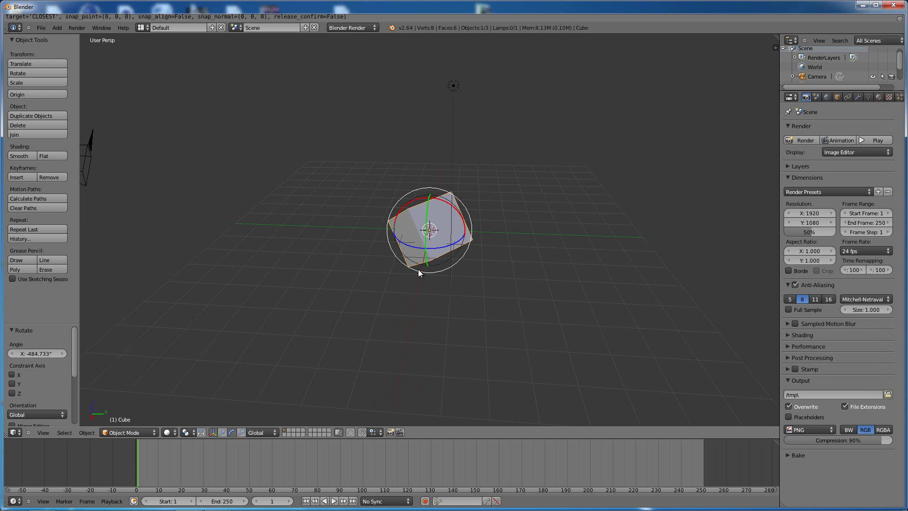
key("g")
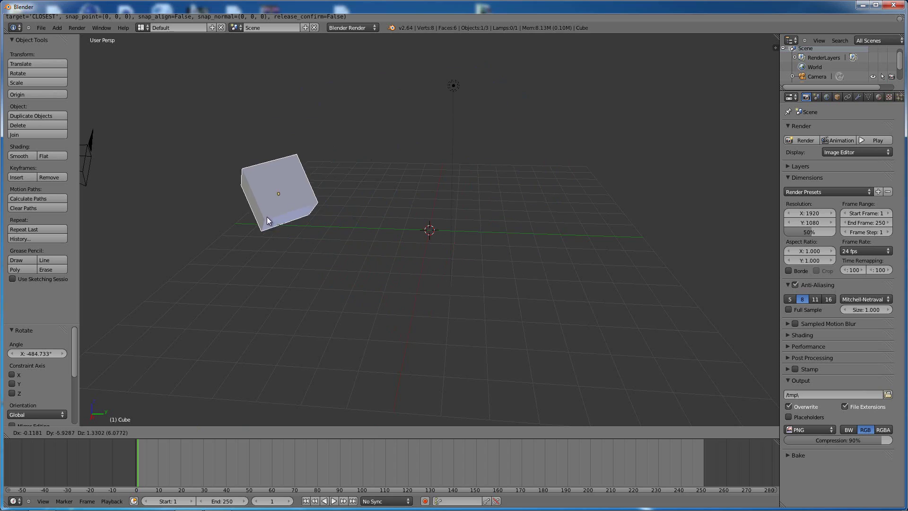
left_click(379, 174)
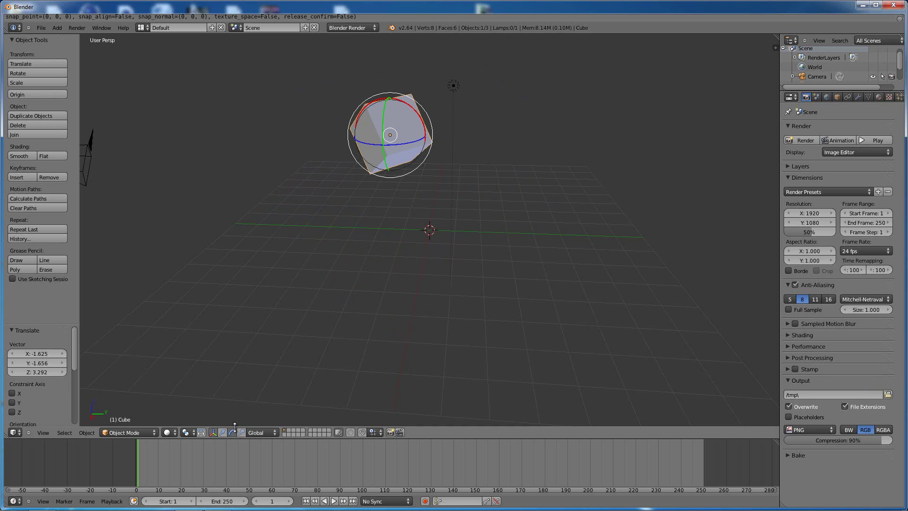
key("alt+g")
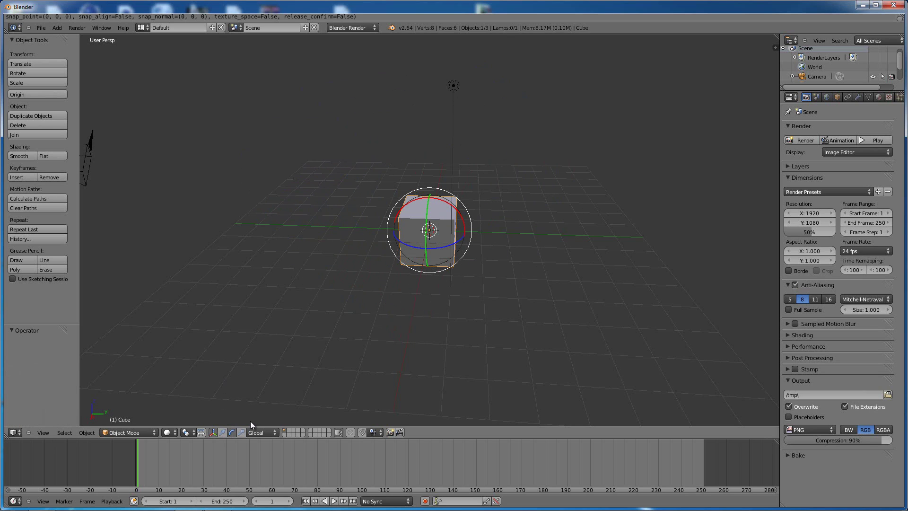
Try stretching the cube along Y, X and Z with the scale manipulator, using about 2.03 for Z, and undo all three scalings.
left_click(241, 432)
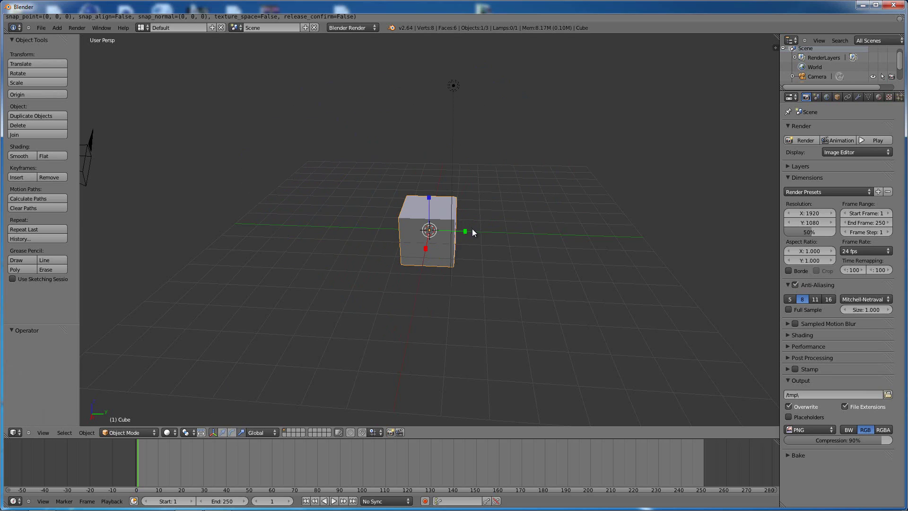
left_click_drag(466, 232, 598, 240)
left_click_drag(425, 249, 391, 314)
left_click_drag(429, 200, 434, 167)
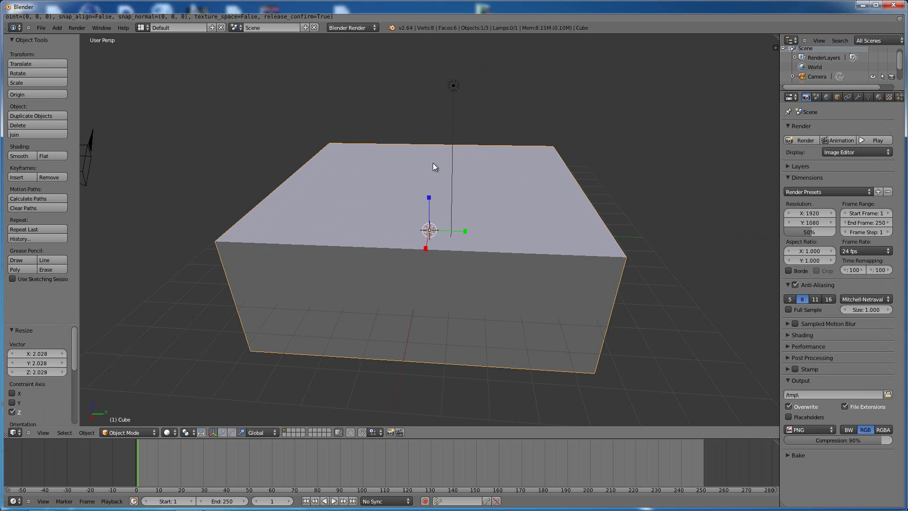
key("ctrl+z")
key("ctrl+z")
key("ctrl+z")
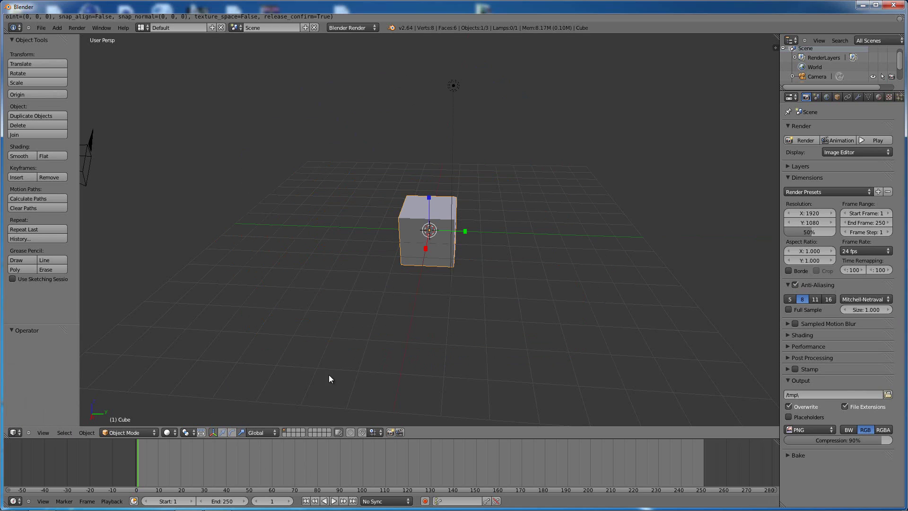
Try scaling the whole cube by about 1.32 and stretching it about 2.07 along Y, and undo both.
key("s")
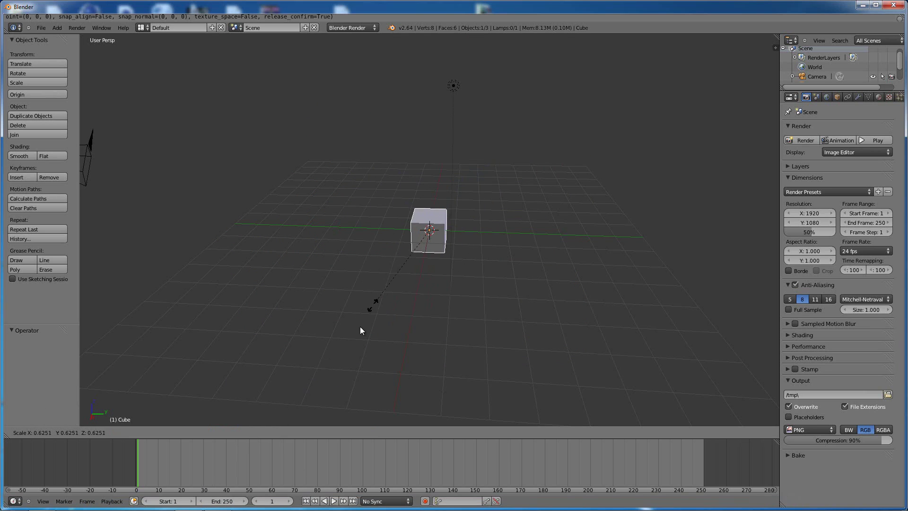
left_click(320, 395)
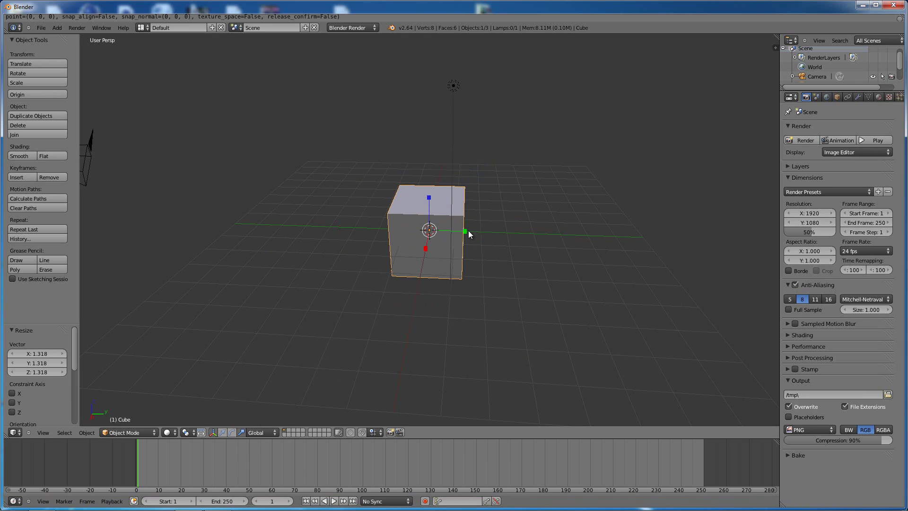
left_click_drag(470, 232, 505, 228)
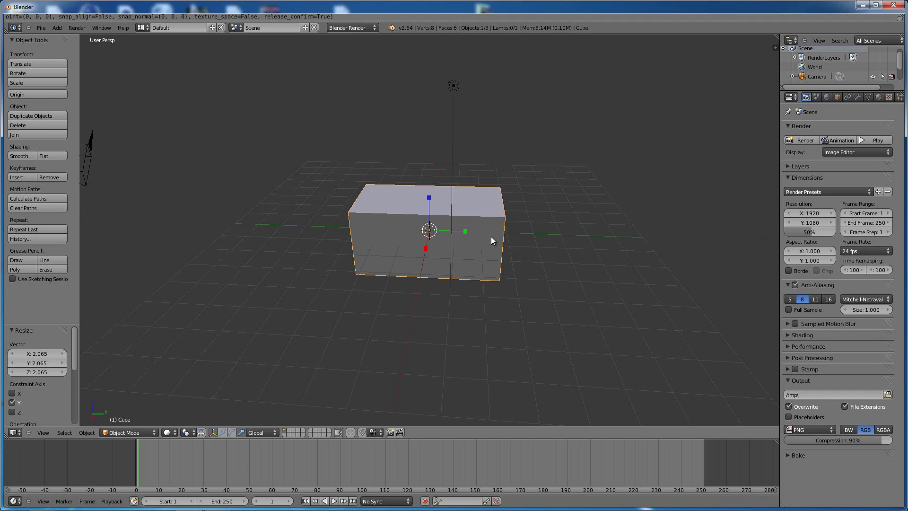
key("ctrl+z")
key("ctrl+z")
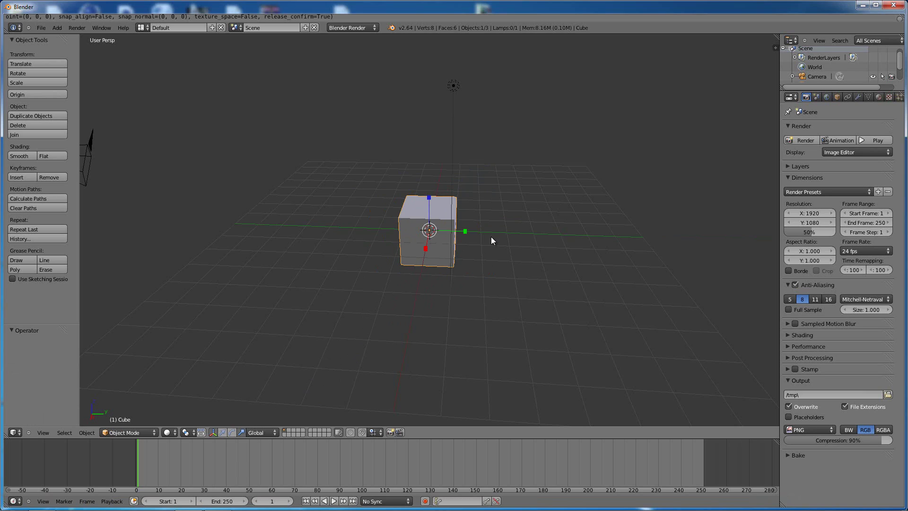
Try enlarging the cube uniformly by about 3.19, and undo the scaling.
key("s")
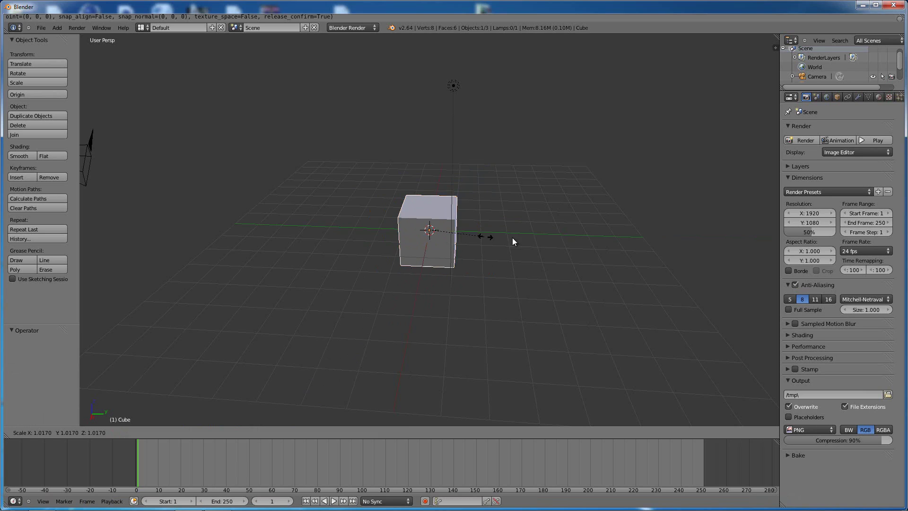
left_click(603, 260)
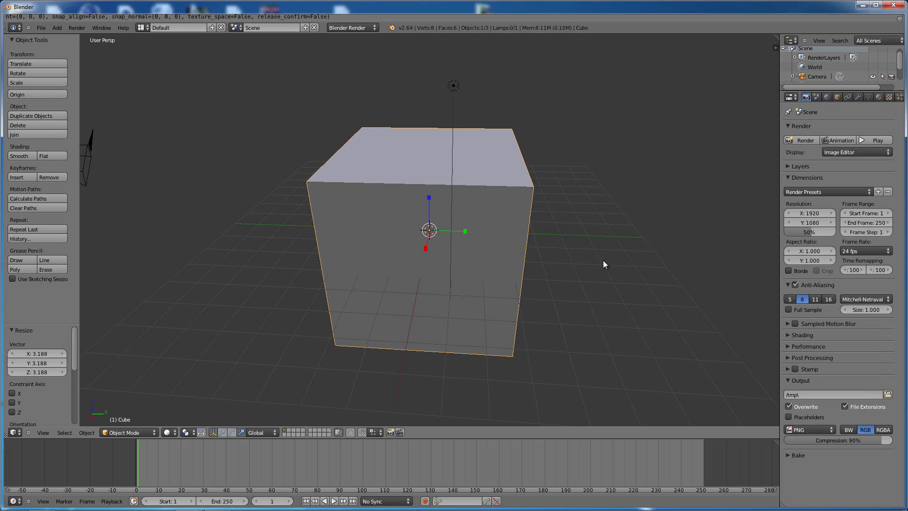
key("ctrl+z")
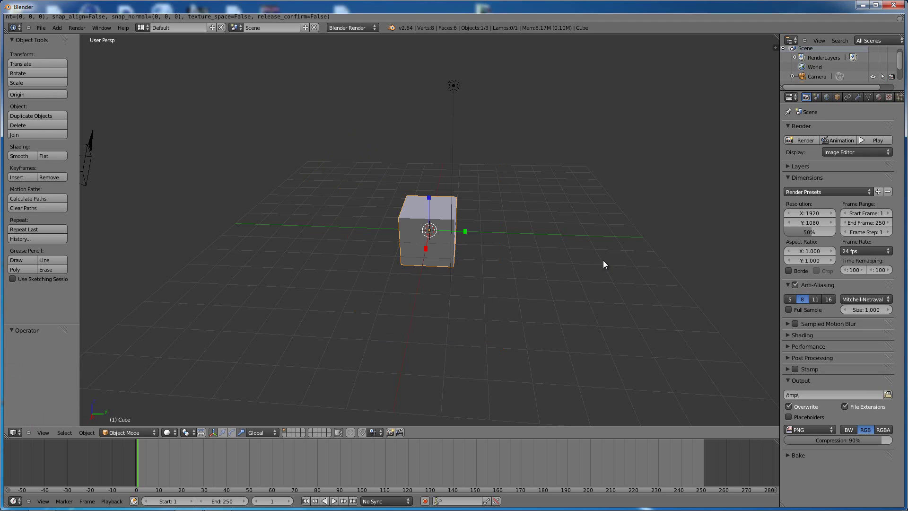
Try rotating the cube about 36° around Z and about -38° around Y with the rotation manipulator, and undo the rotations.
middle_click_drag(576, 265, 607, 250)
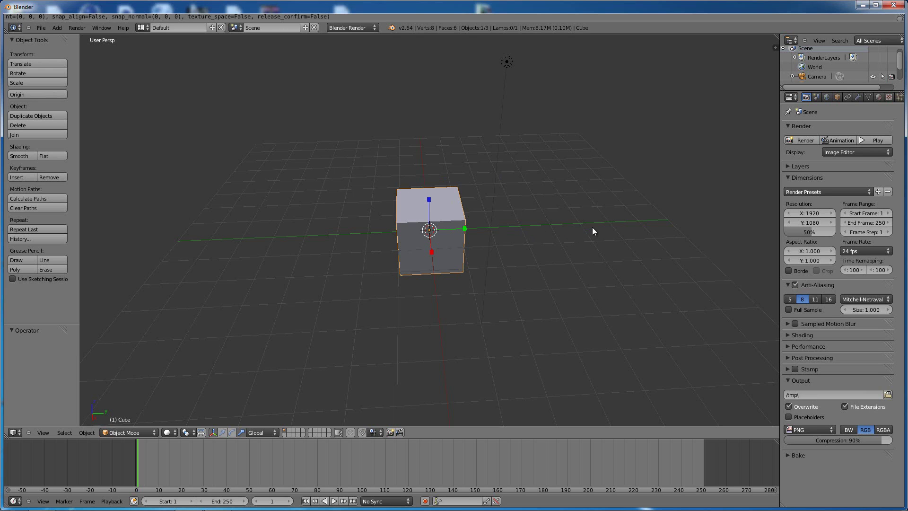
middle_click_drag(593, 229, 427, 231)
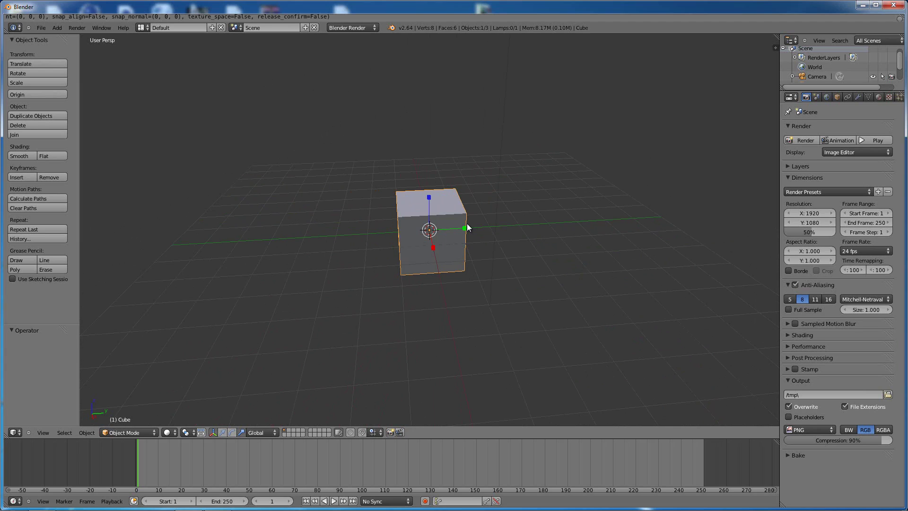
left_click(232, 433)
left_click_drag(415, 244, 426, 242)
key("r")
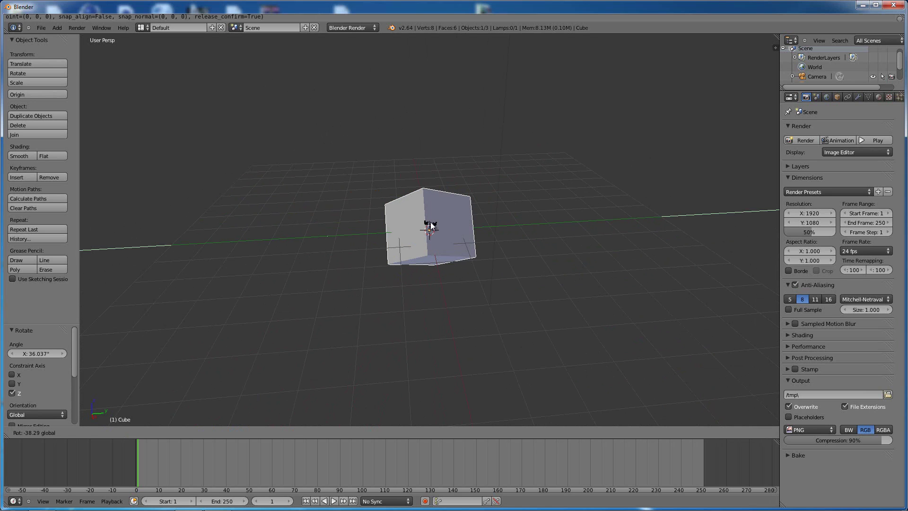
left_click(431, 226)
middle_click_drag(316, 226, 439, 118)
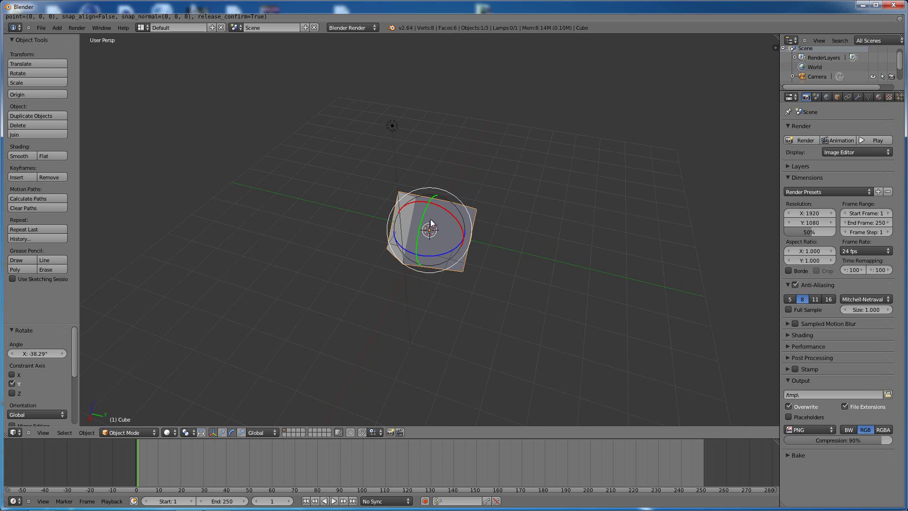
middle_click_drag(553, 208, 527, 204)
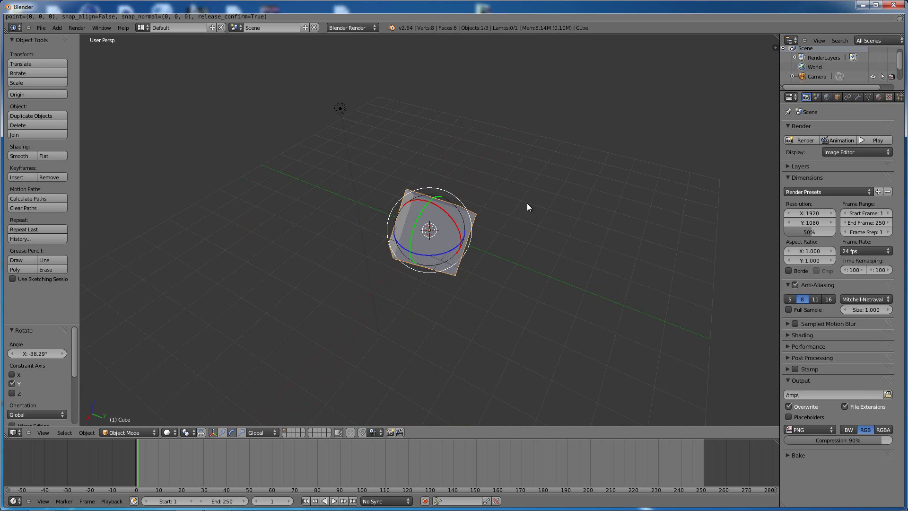
key("ctrl+z")
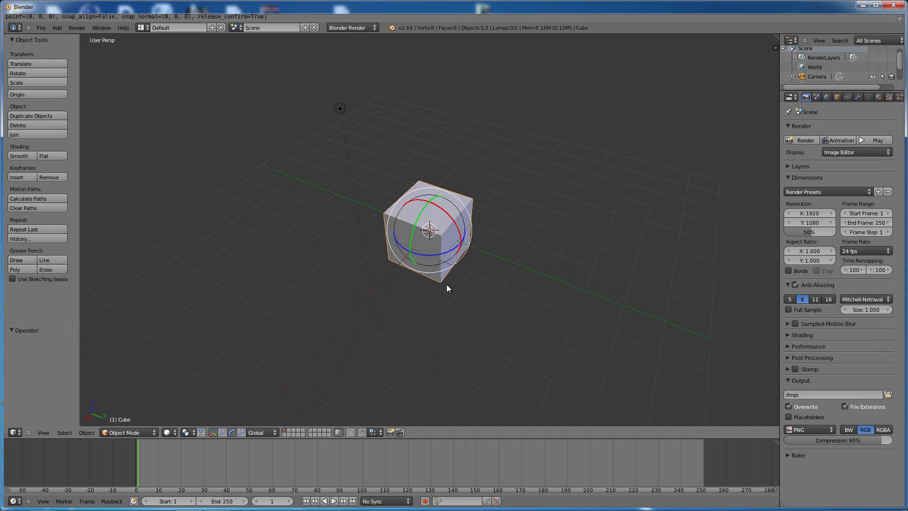
Stretch the cube about 2.1 times along the Z axis with the scale manipulator.
left_click(239, 432)
left_click_drag(429, 204, 424, 171)
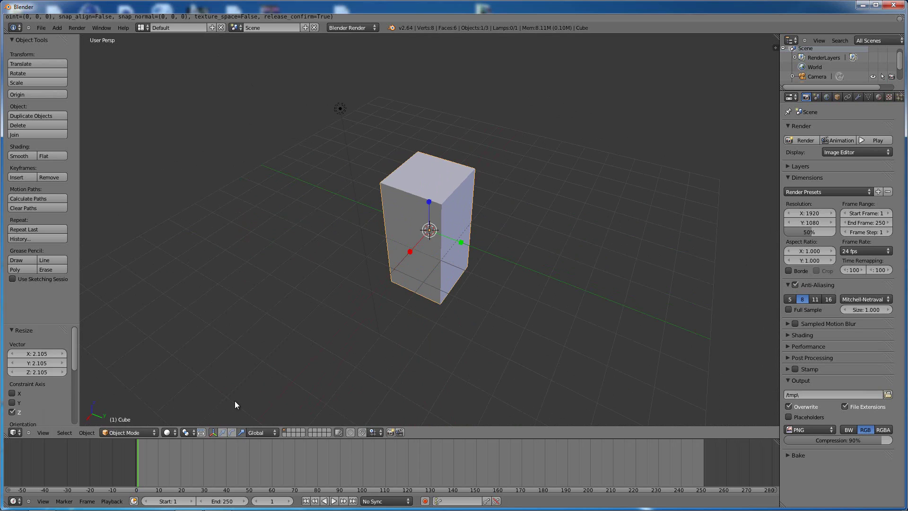
Rotate the stretched cube exactly -90° around the X axis, using the rotation manipulator.
left_click(242, 432)
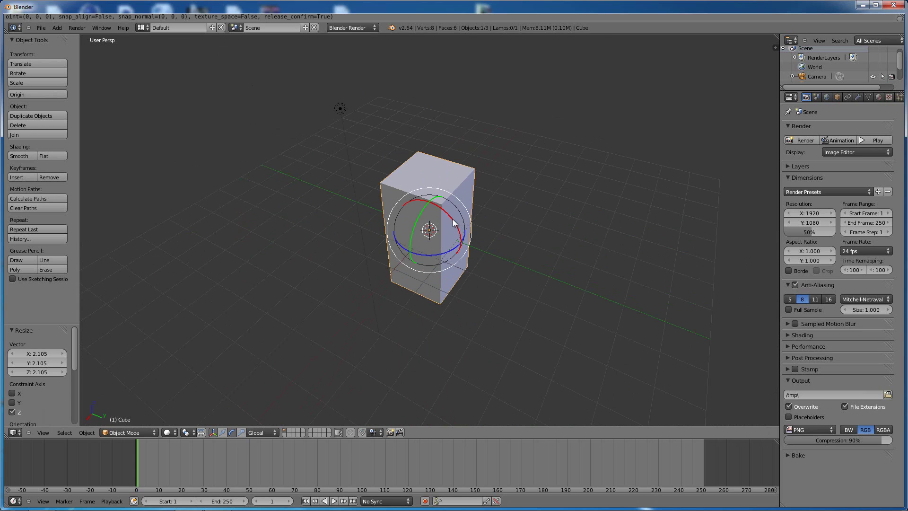
left_click_drag(468, 221, 443, 287)
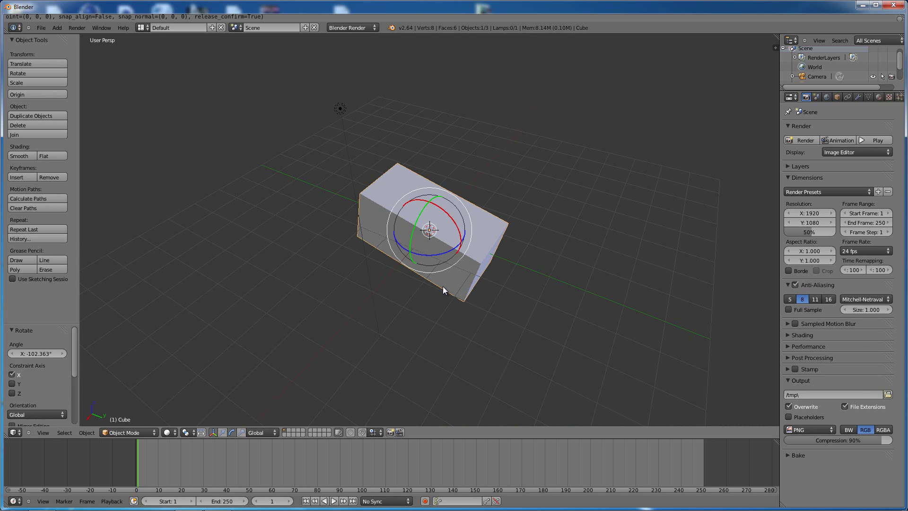
key("ctrl+z")
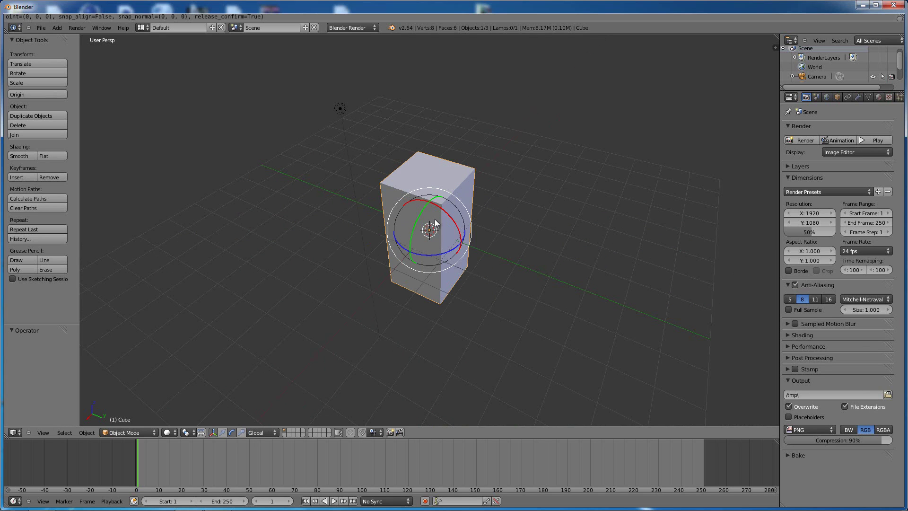
left_click_drag(446, 208, 435, 264)
type("-90")
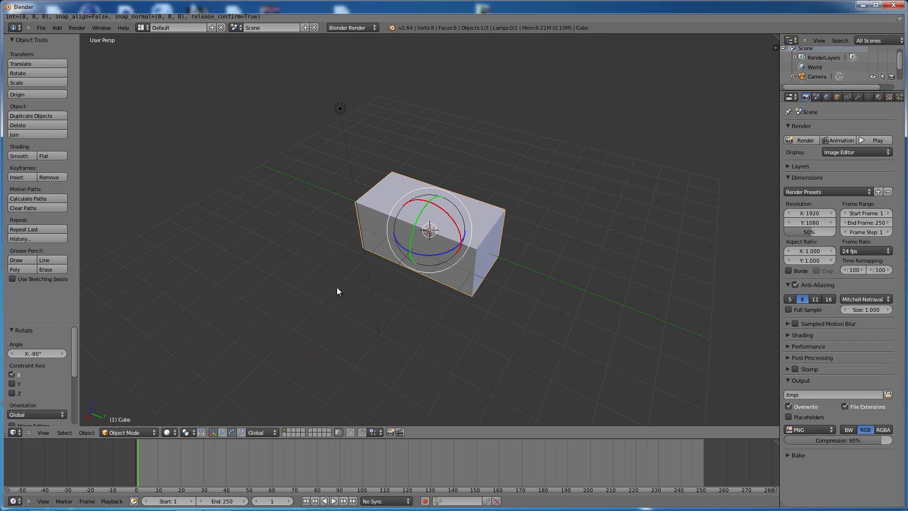
Rotate the box by 90° around the X axis to stand it upright.
middle_click_drag(337, 291, 452, 215)
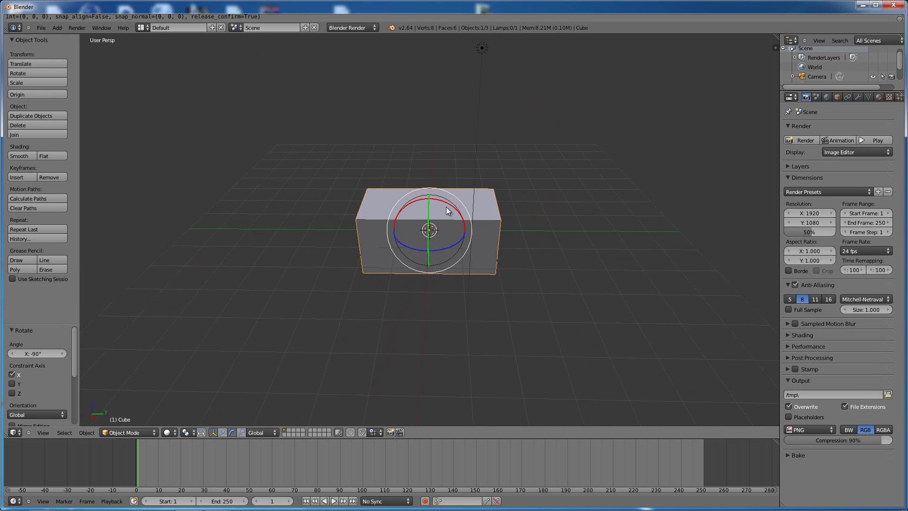
key("r")
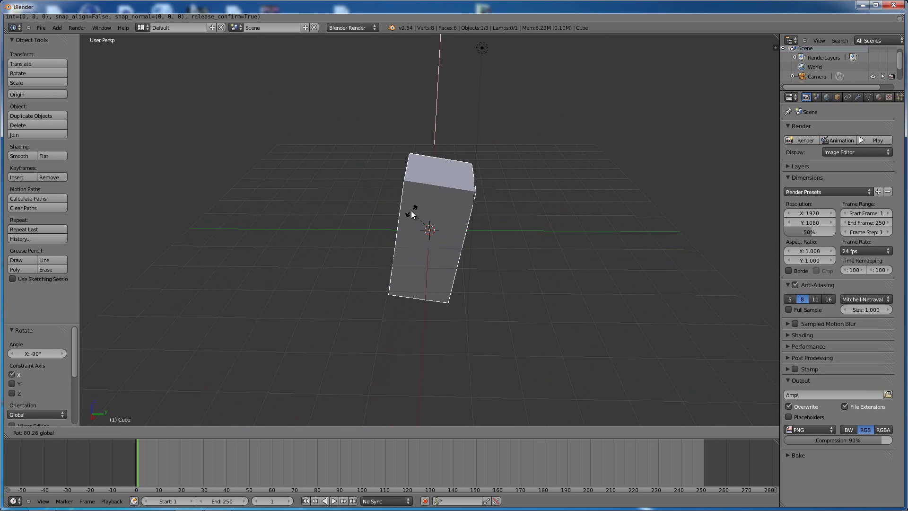
key("x")
key("9")
key("0")
key("Return")
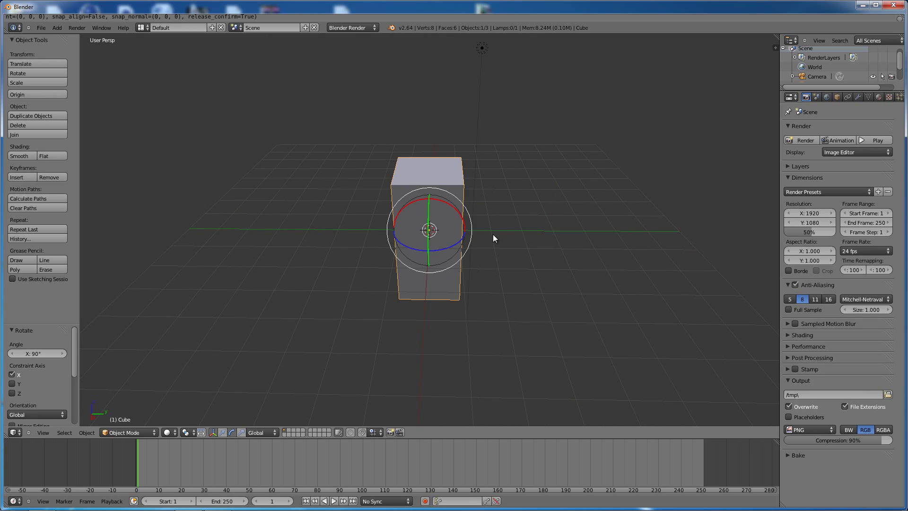
Delete the stretched cube from the scene.
middle_click_drag(493, 238, 444, 231)
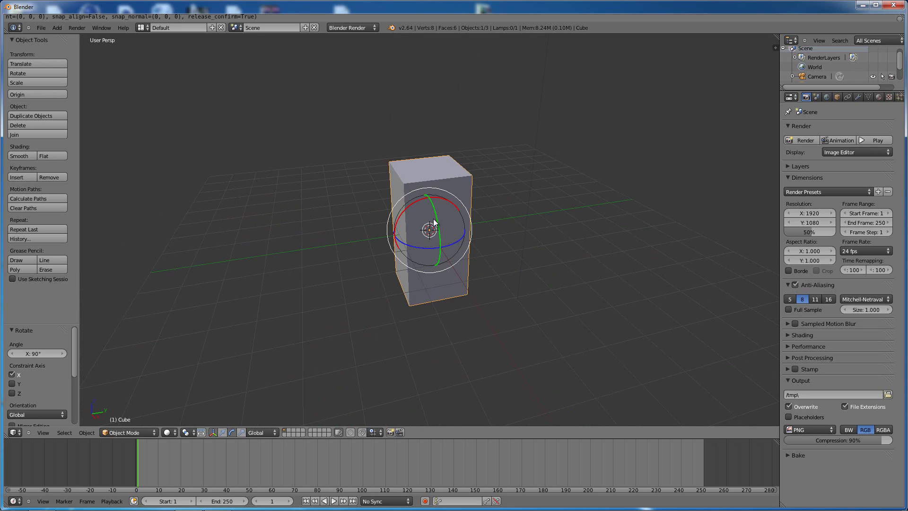
key("x")
left_click(433, 219)
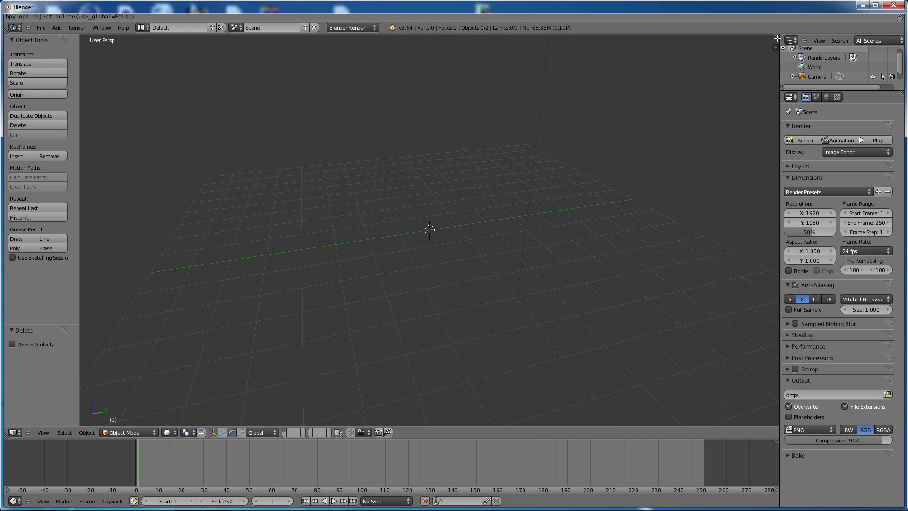
Split the 3D view into two viewports stacked one above the other, and orbit the upper one.
left_click_drag(778, 36, 773, 261)
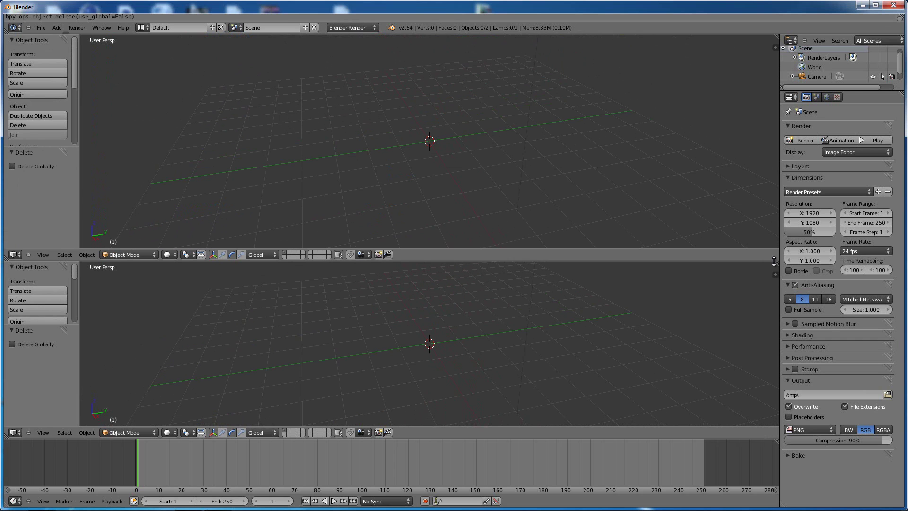
mouse_move(524, 138)
middle_mouse_down()
mouse_move(428, 131)
mouse_move(520, 140)
middle_mouse_up()
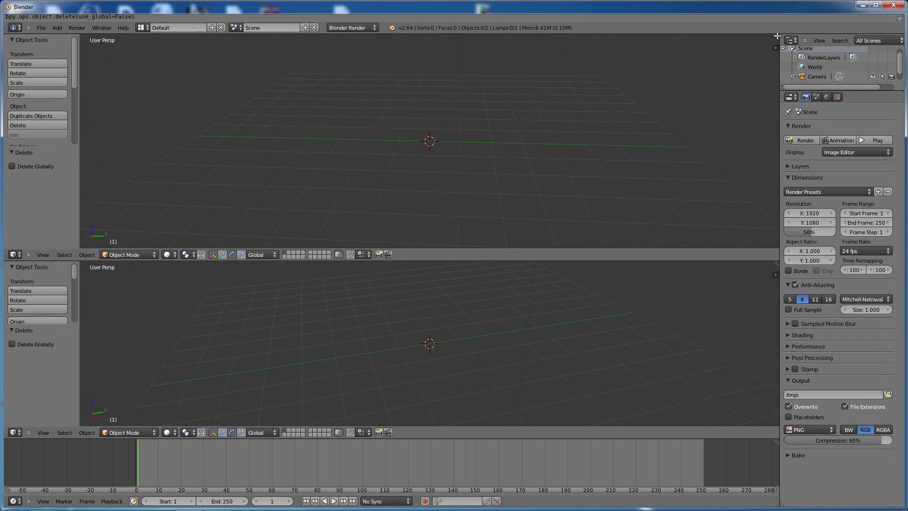
Split the upper viewport into two side-by-side views, collapse both their tool shelves, and even out their widths.
left_click_drag(776, 35, 449, 48)
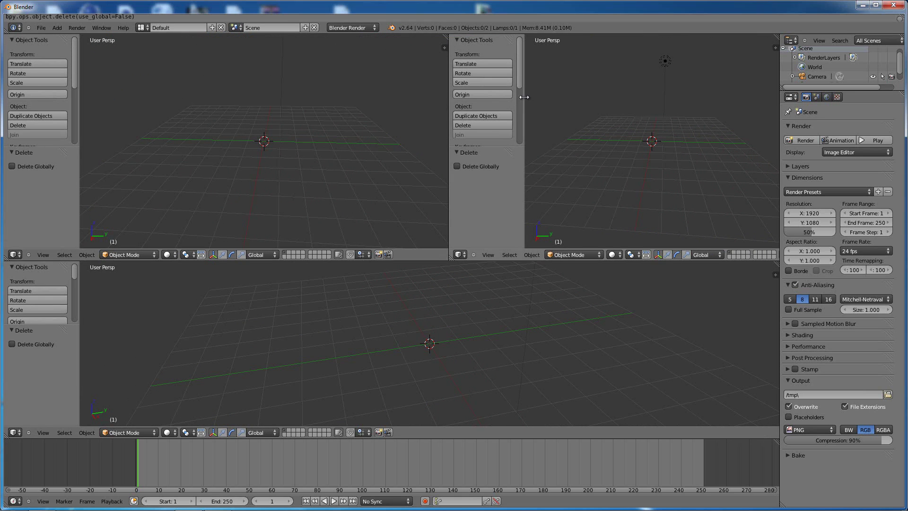
left_click_drag(523, 102, 438, 104)
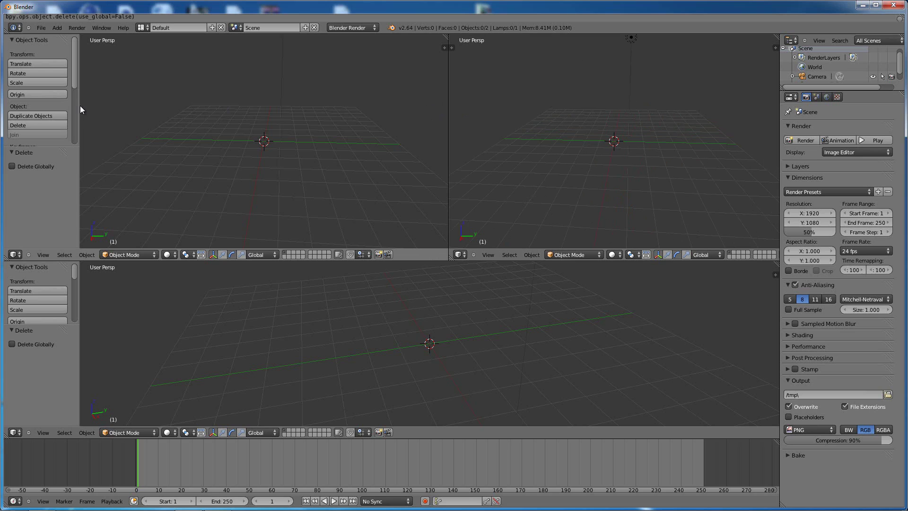
left_click_drag(80, 110, 3, 114)
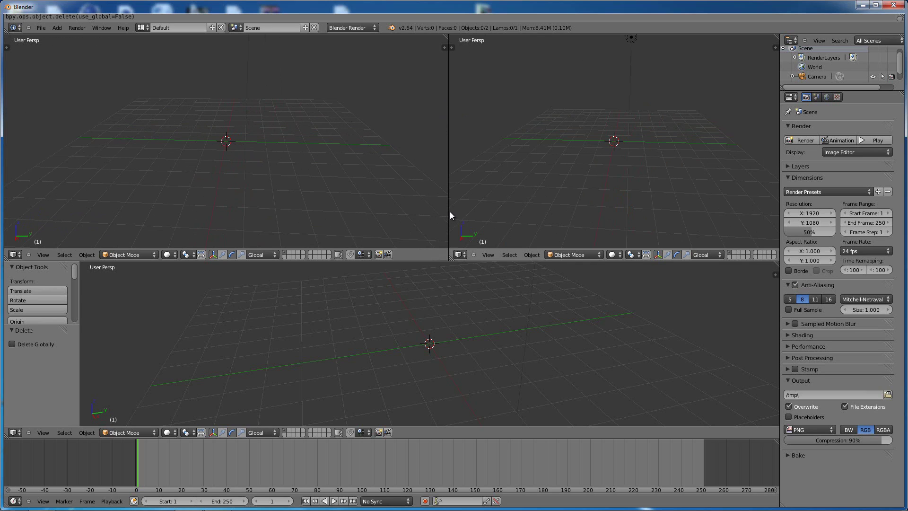
left_click_drag(448, 211, 373, 210)
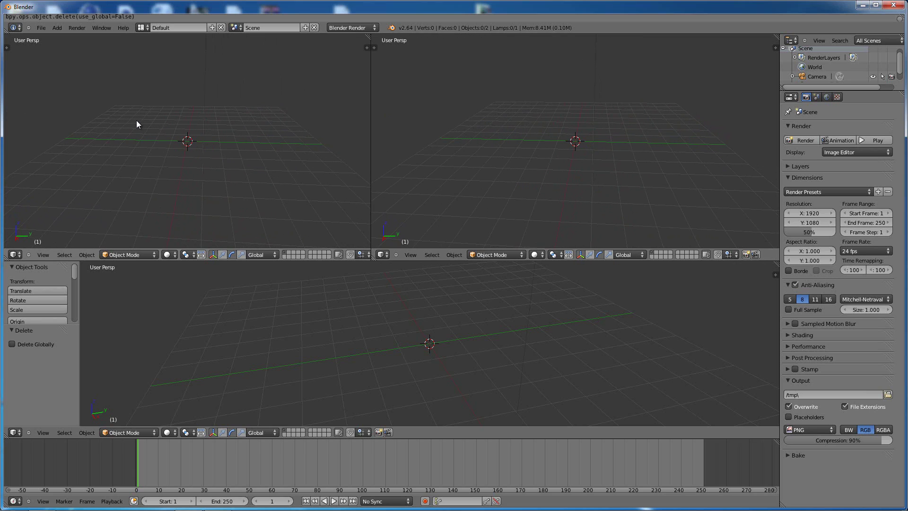
Set the first upper viewport to the front orthographic view and the second to the right orthographic view.
key("KP_1")
middle_click_drag(566, 124, 588, 127)
key("KP_3")
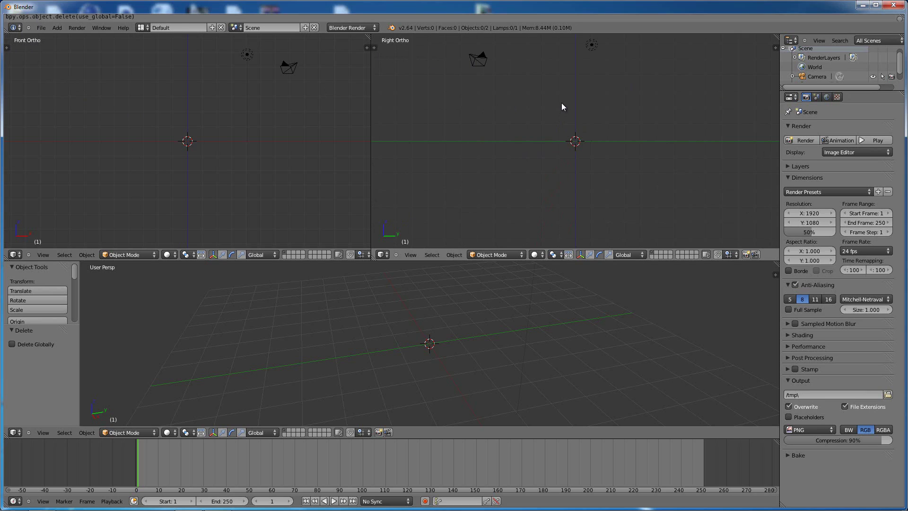
Reveal the properties sidebar of the Right Ortho view and add an empty background image slot.
key("n")
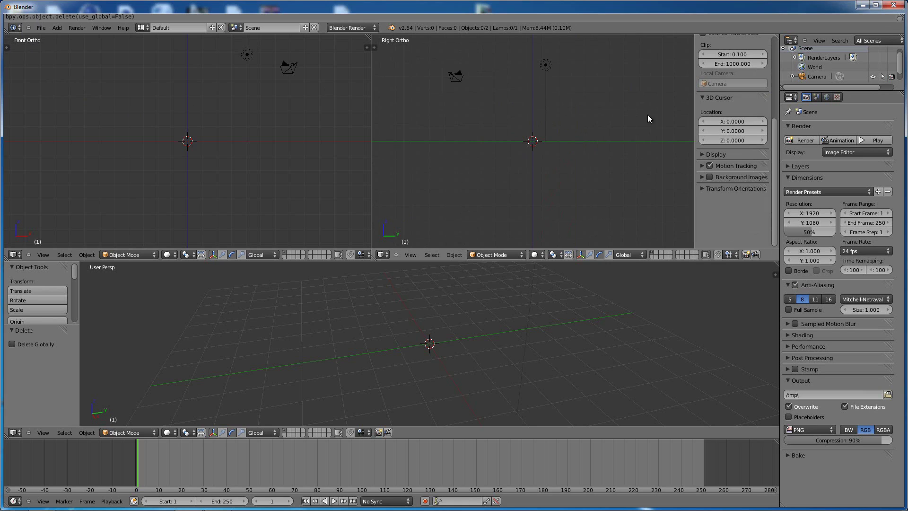
left_click(702, 177)
left_click(738, 191)
scroll(741, 173, "down", 1)
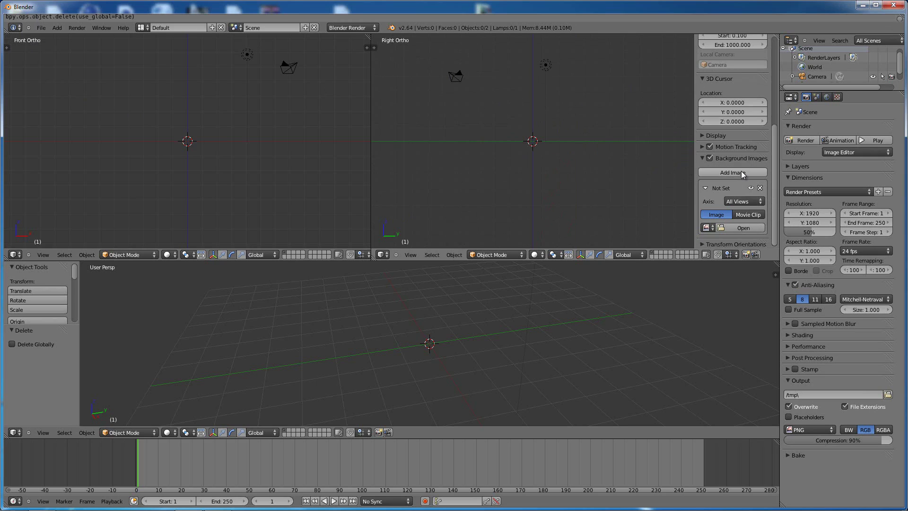
Load orthoside (1).jpg from the desktop's Reference\New folder as the Right Ortho view's background image.
left_click(728, 223)
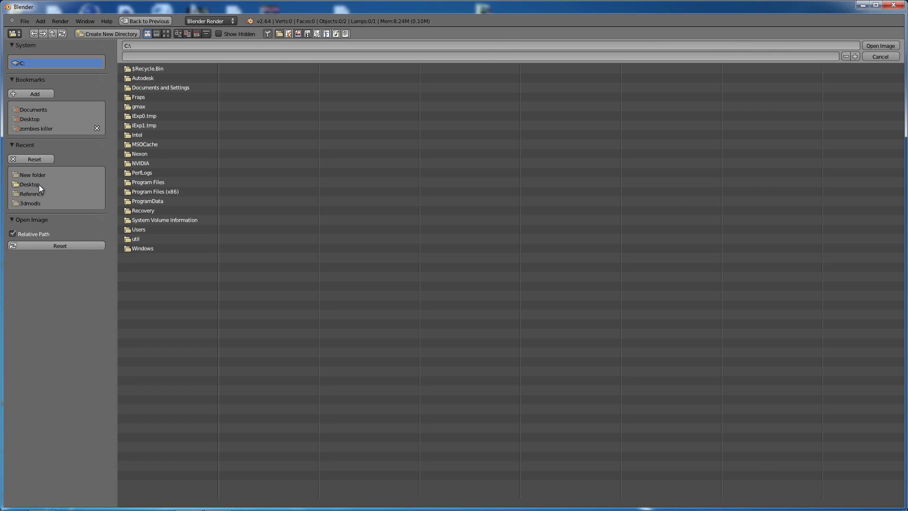
left_click(29, 184)
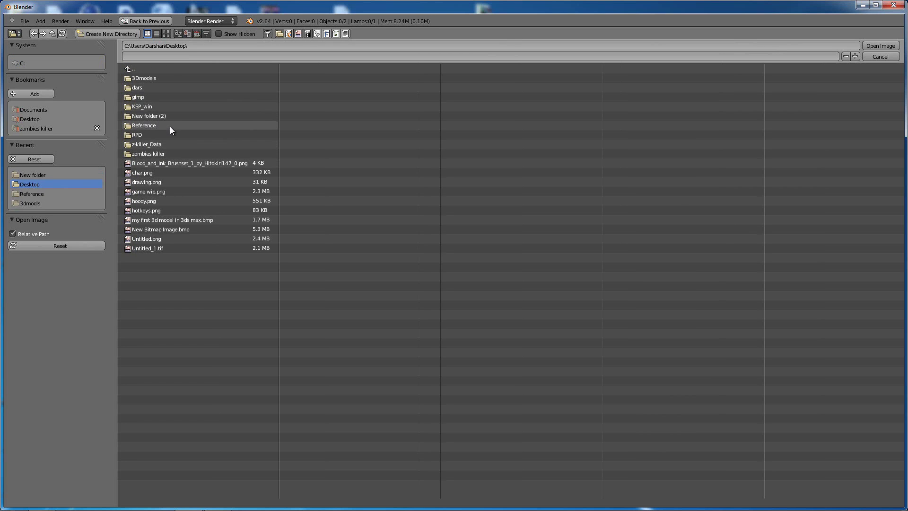
left_click(157, 125)
left_click(144, 85)
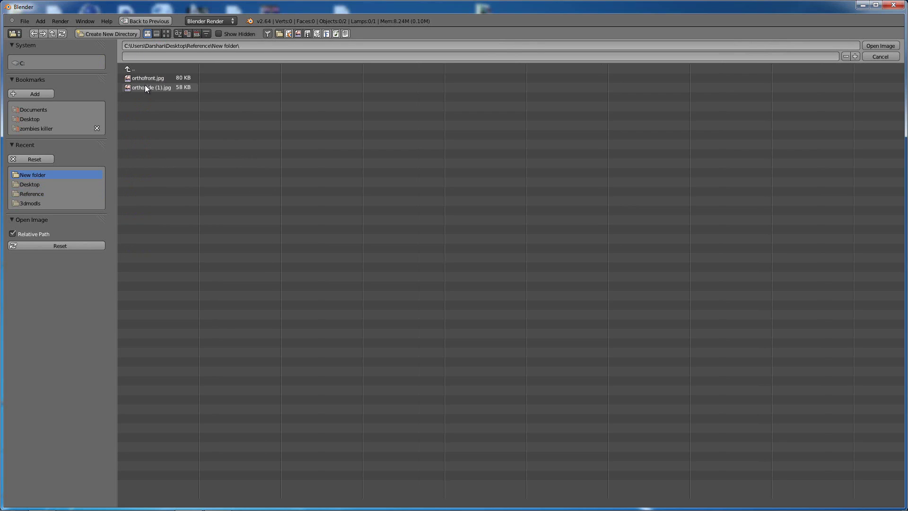
left_click(170, 81)
left_click(149, 89)
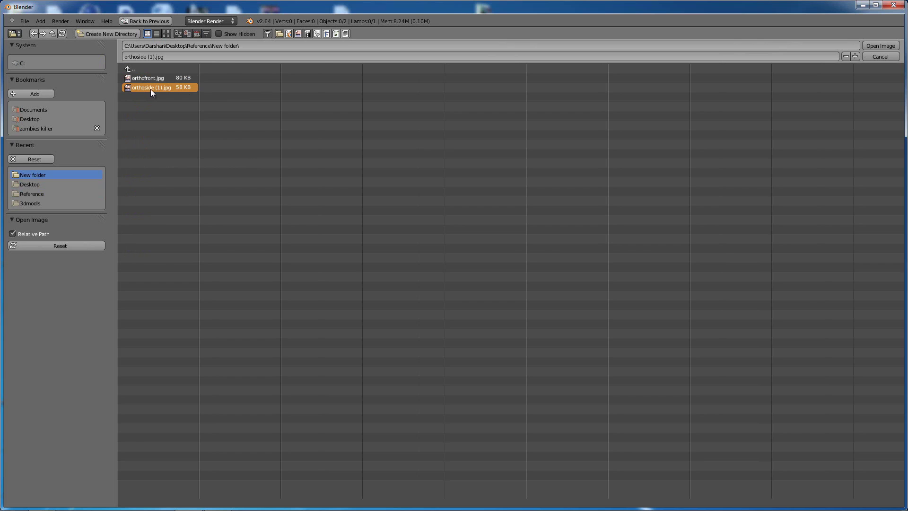
double_click(151, 88)
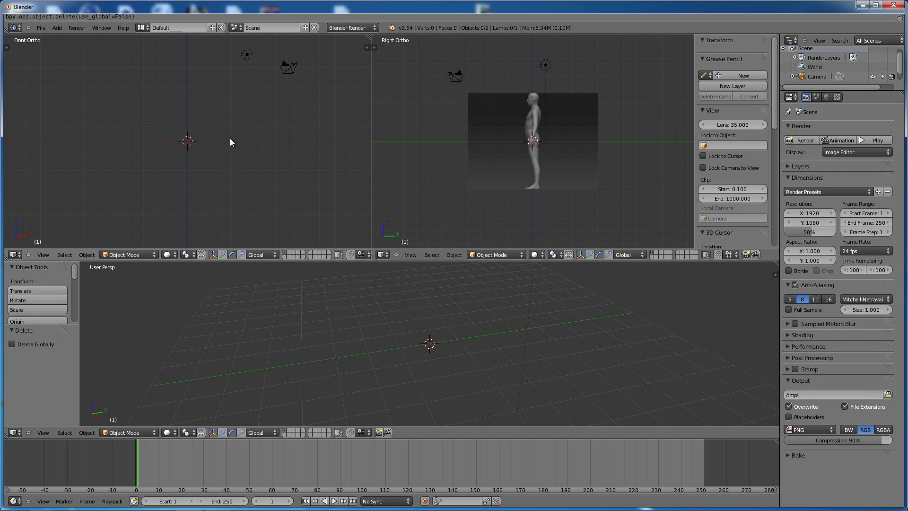
Reveal the properties sidebar of the Front Ortho view, enable background images, and expand their settings.
key("n")
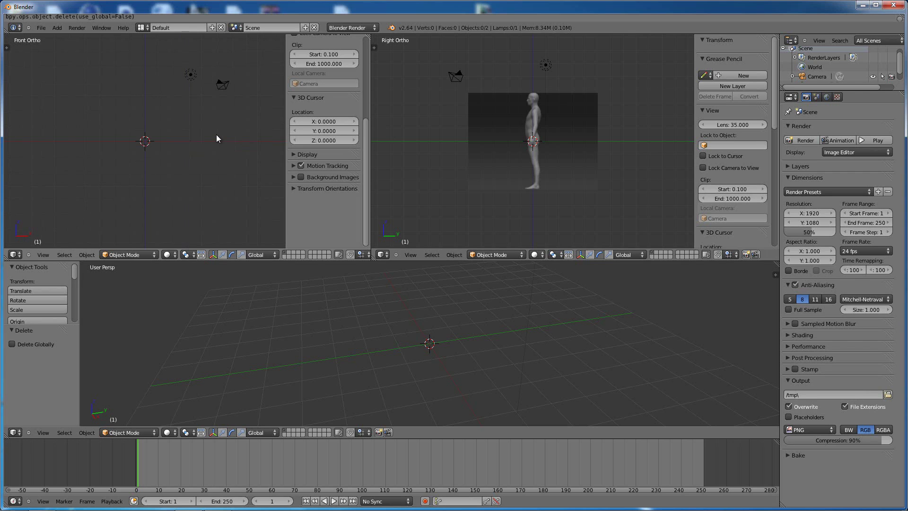
left_click(301, 177)
left_click(291, 178)
scroll(333, 146, "down", 1)
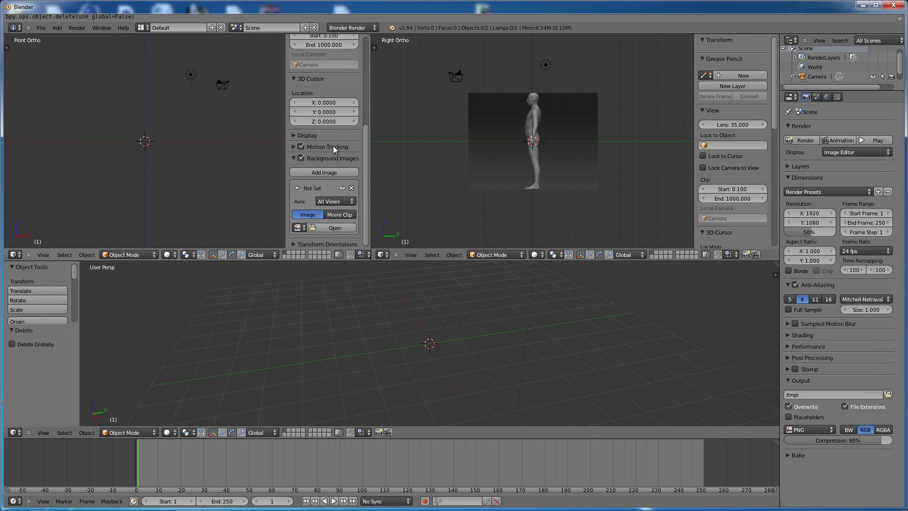
Load orthoside (1).jpg from the Reference\New folder as the Front Ortho view's background image.
left_click(344, 225)
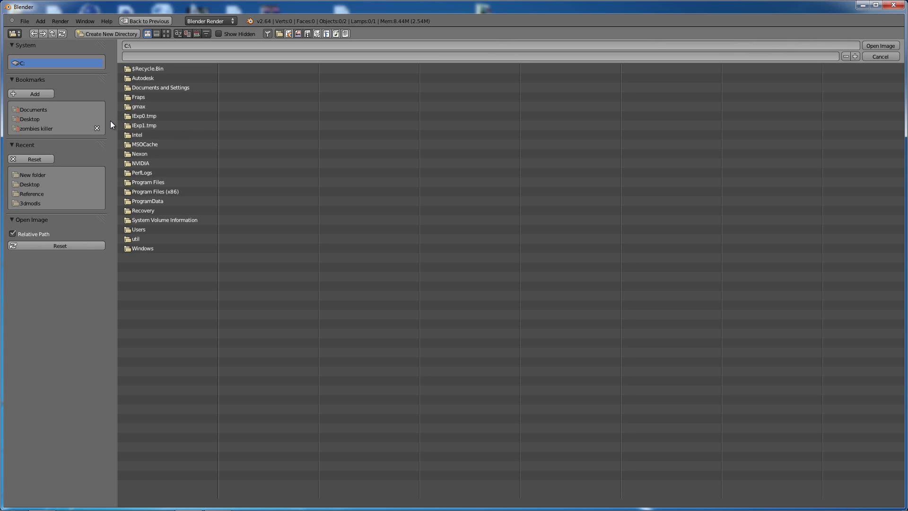
left_click(34, 190)
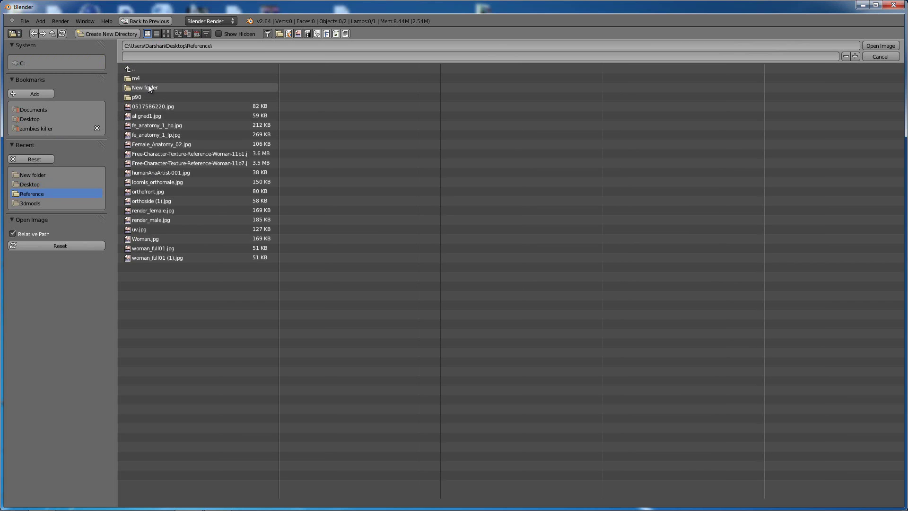
left_click(147, 87)
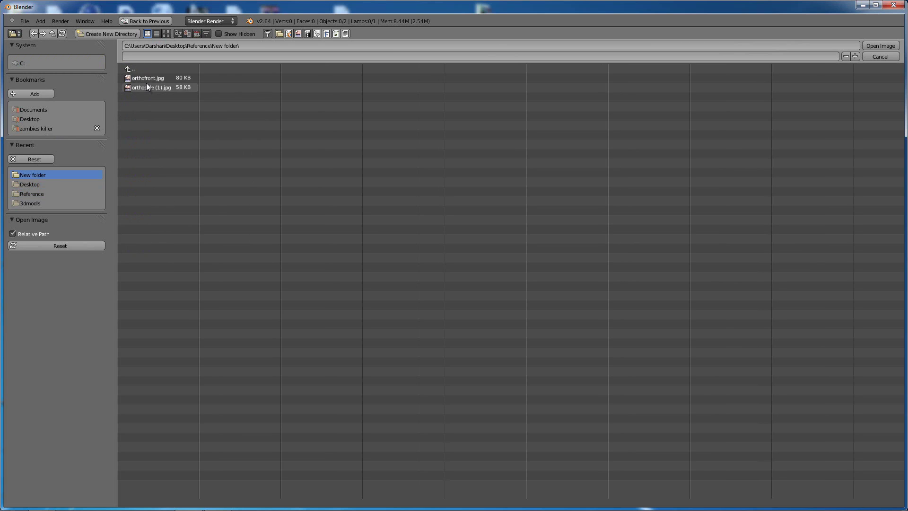
left_click(146, 87)
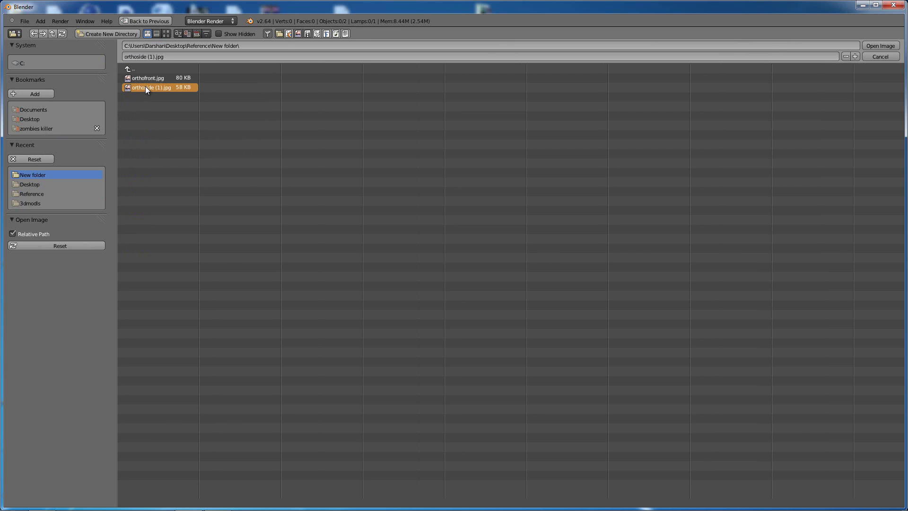
double_click(145, 87)
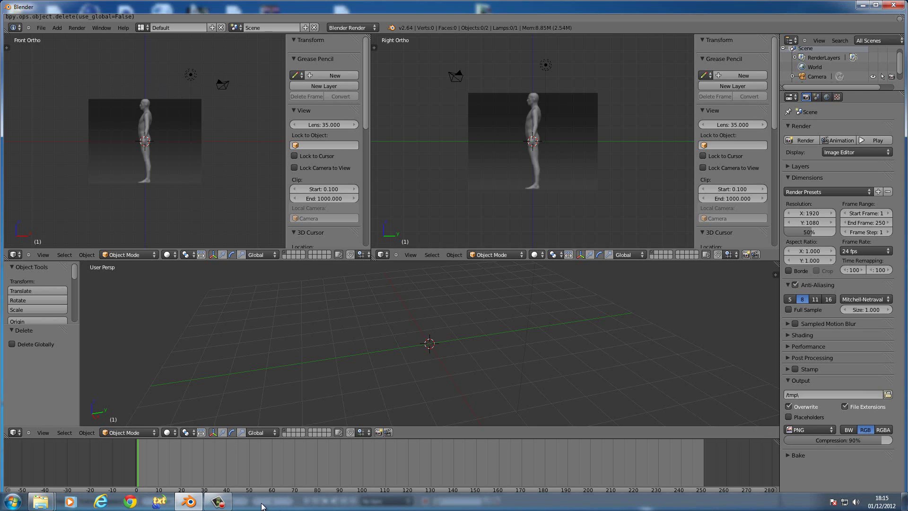
left_click(218, 504)
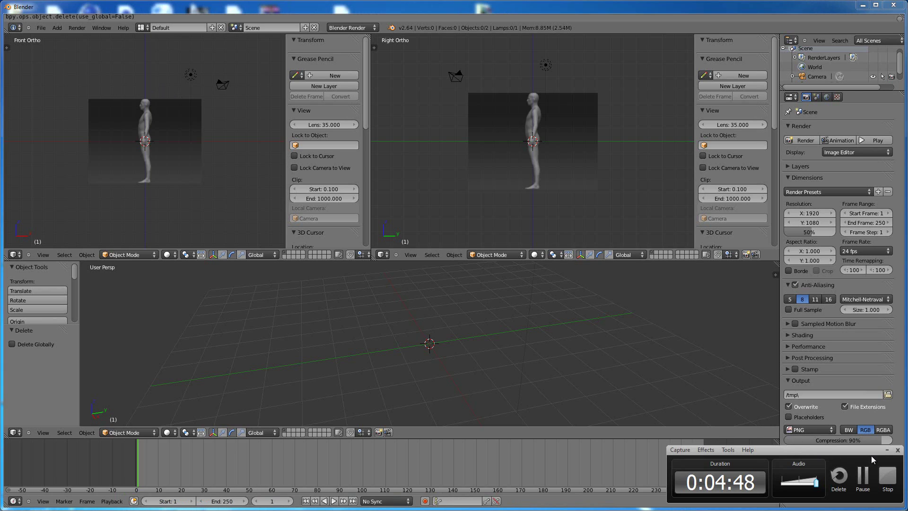
left_click(886, 451)
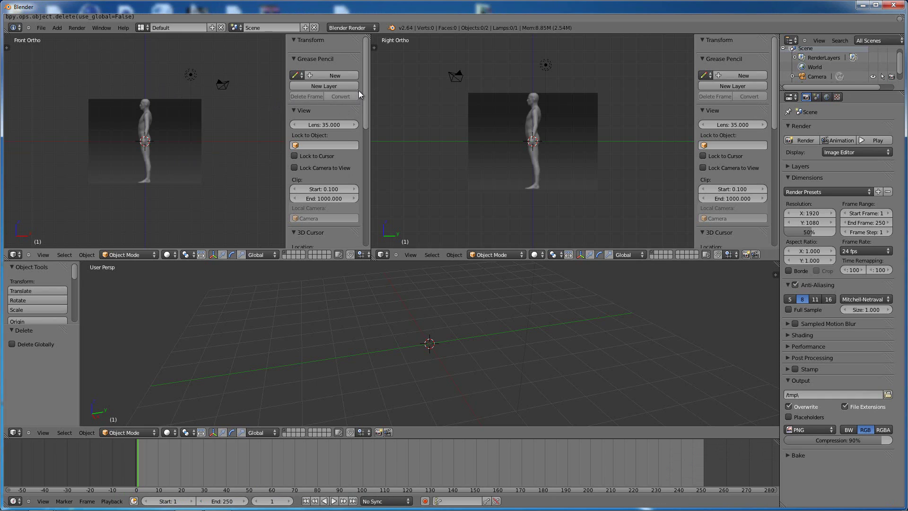
Toggle the Front Ortho view's background images off and back on.
left_click_drag(367, 75, 369, 133)
left_click(302, 185)
left_click(301, 185)
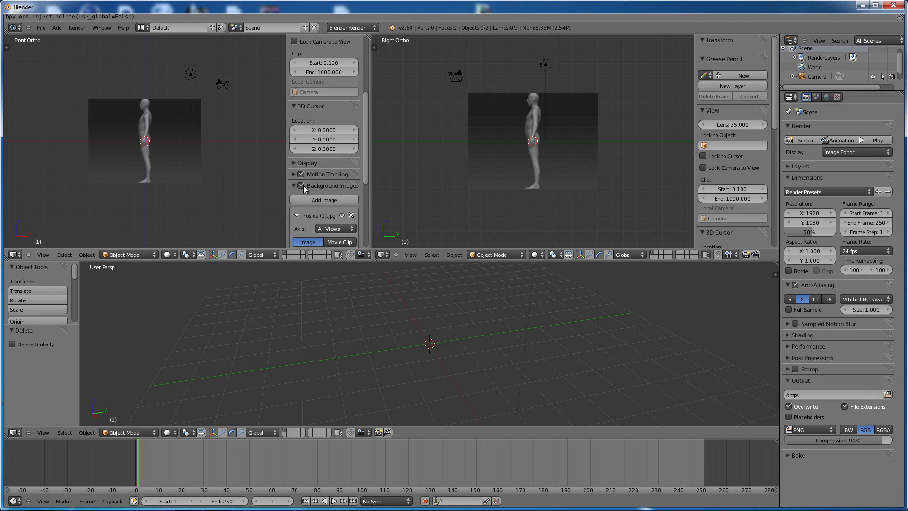
left_click(302, 186)
left_click(302, 186)
Enlarge the lower perspective viewport and add a cube mesh at the world origin.
left_click_drag(345, 261, 385, 203)
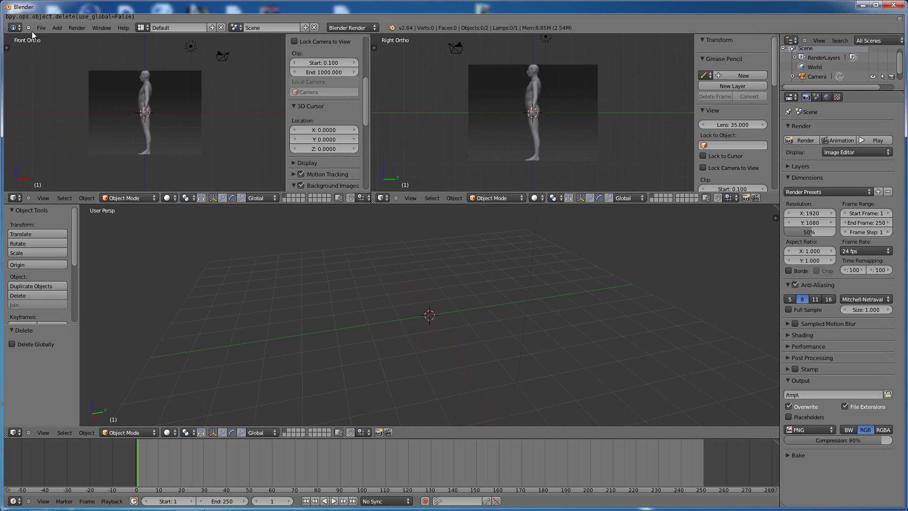
left_click(58, 28)
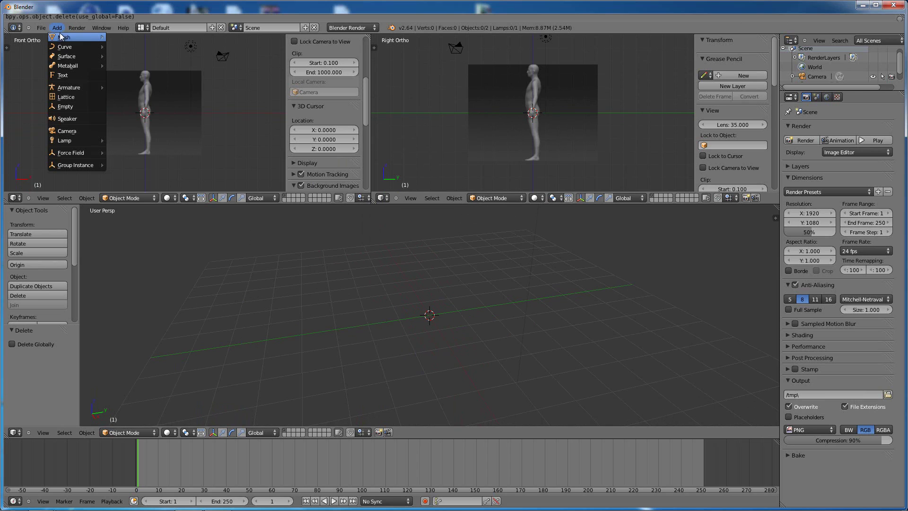
mouse_move(73, 38)
left_click(119, 47)
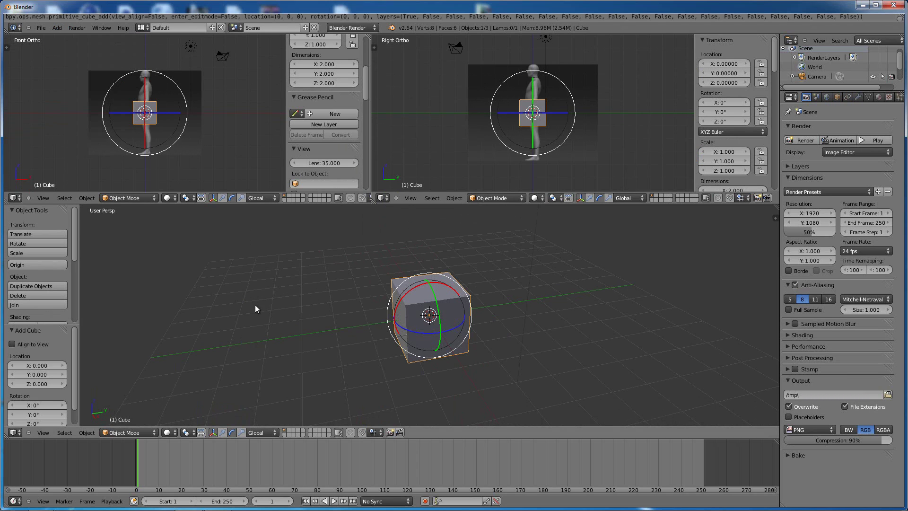
Place the 3D cursor away from the cube at about X -2.36, Y -6.92, Z 0.61 and add a second cube there.
left_click(205, 298)
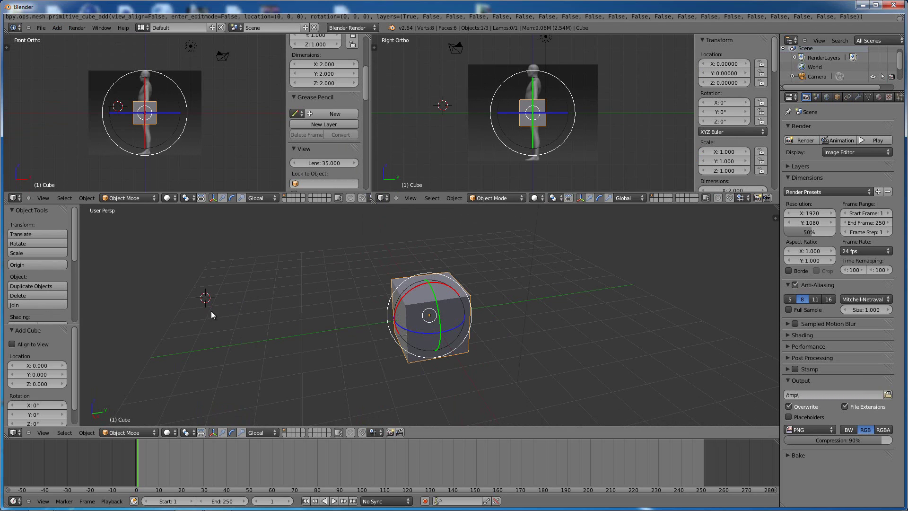
left_click(57, 28)
mouse_move(78, 37)
left_click(144, 47)
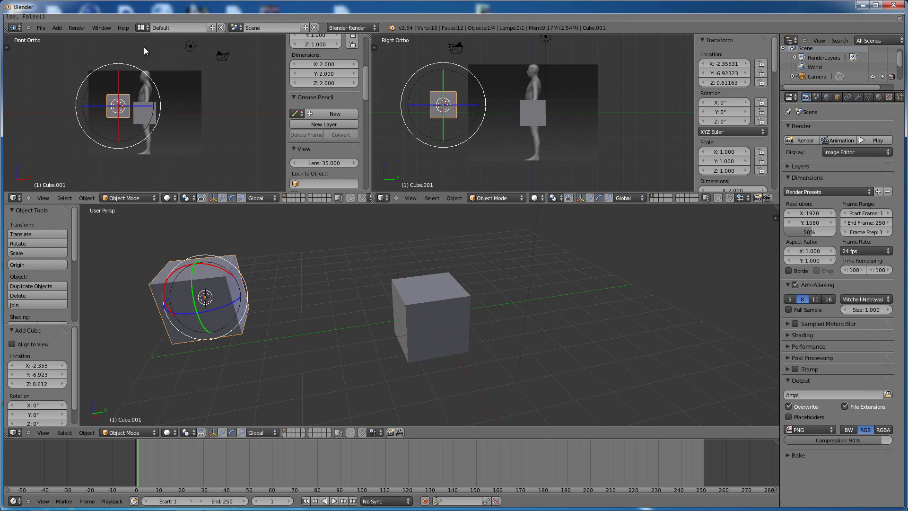
Reveal the lower viewport's properties sidebar and delete the second cube.
mouse_move(325, 341)
middle_mouse_down()
mouse_move(286, 328)
mouse_move(345, 342)
mouse_move(315, 342)
mouse_move(328, 319)
mouse_move(312, 341)
mouse_move(336, 343)
mouse_move(310, 346)
middle_mouse_up()
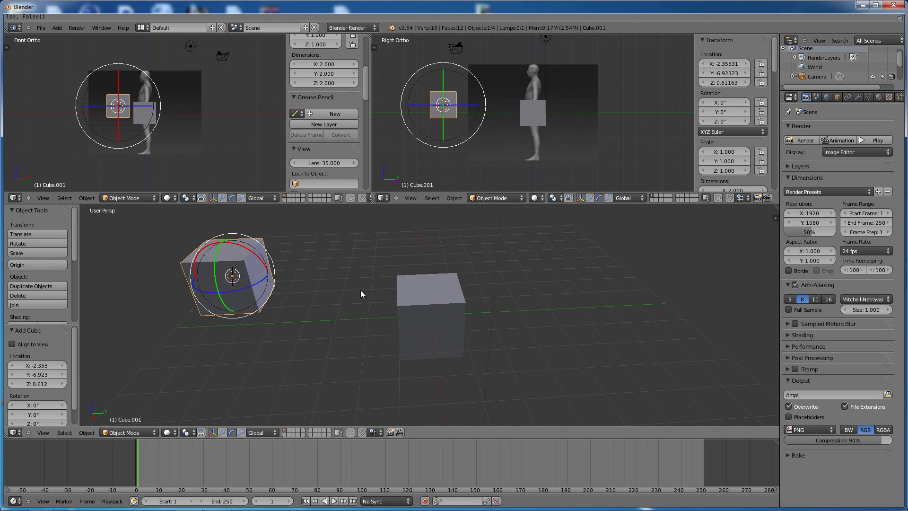
key("n")
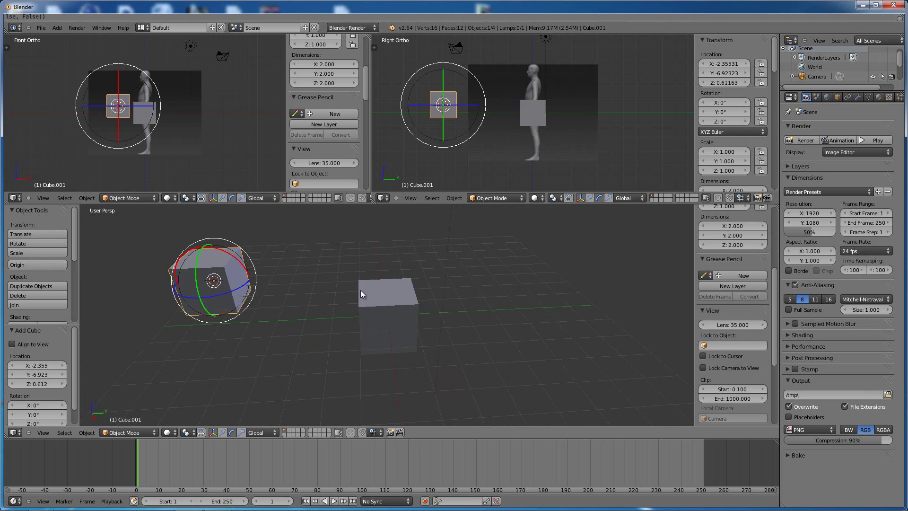
key("x")
left_click(360, 290)
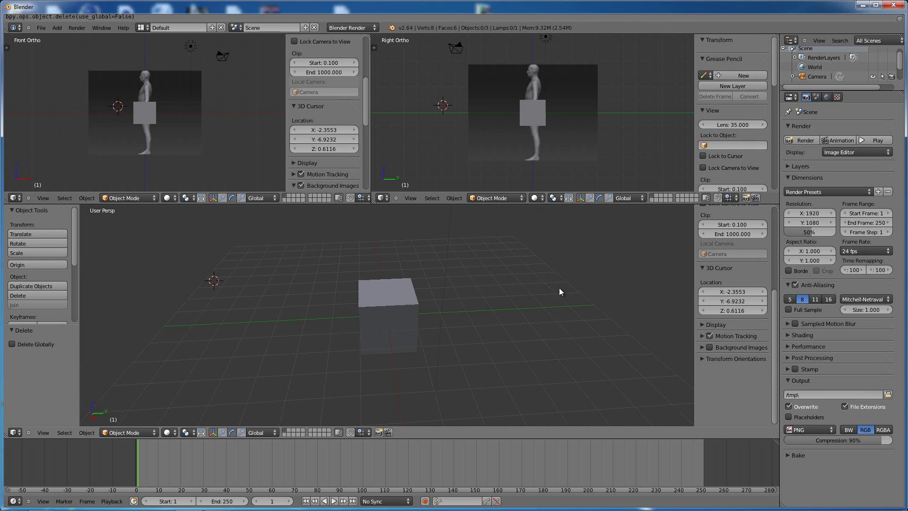
Reset the 3D cursor location to X 0, Y 0, Z 0.
scroll(723, 293, "up", 3)
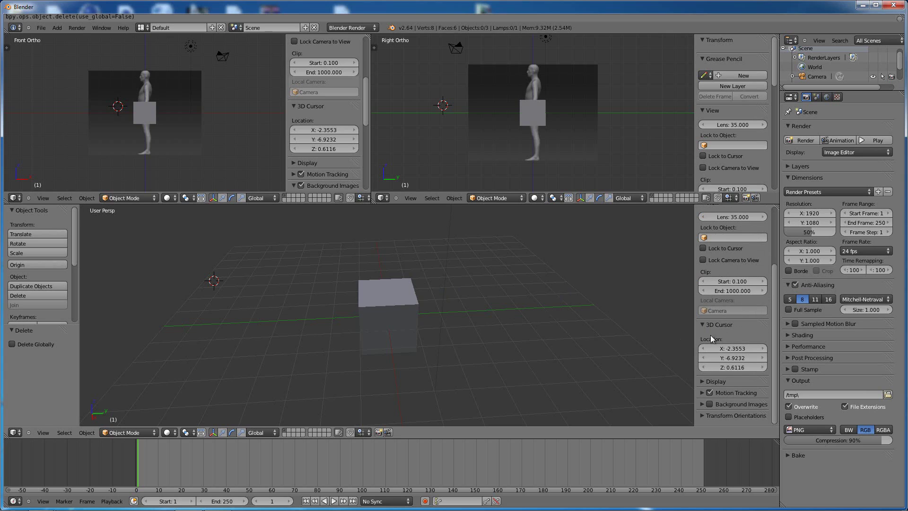
left_click(747, 348)
left_click(751, 348)
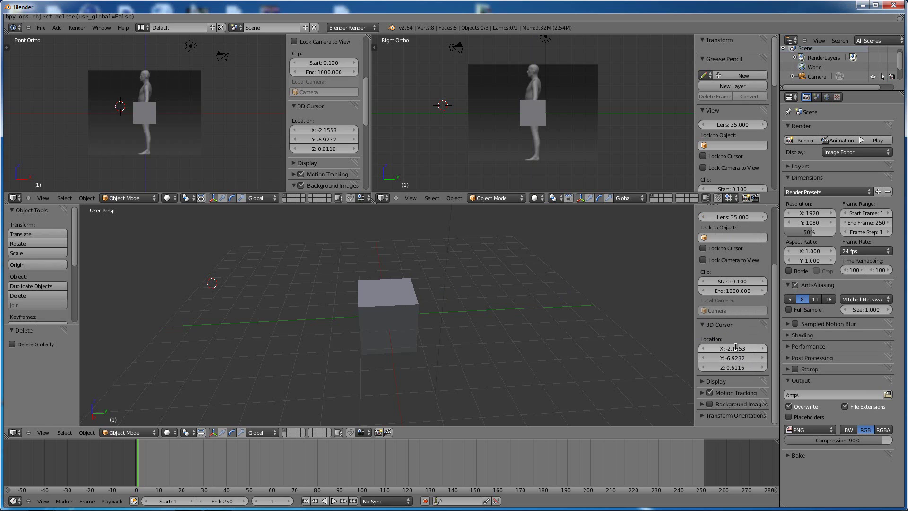
left_click(735, 348)
type("0")
key("Return")
left_click(735, 358)
type("0")
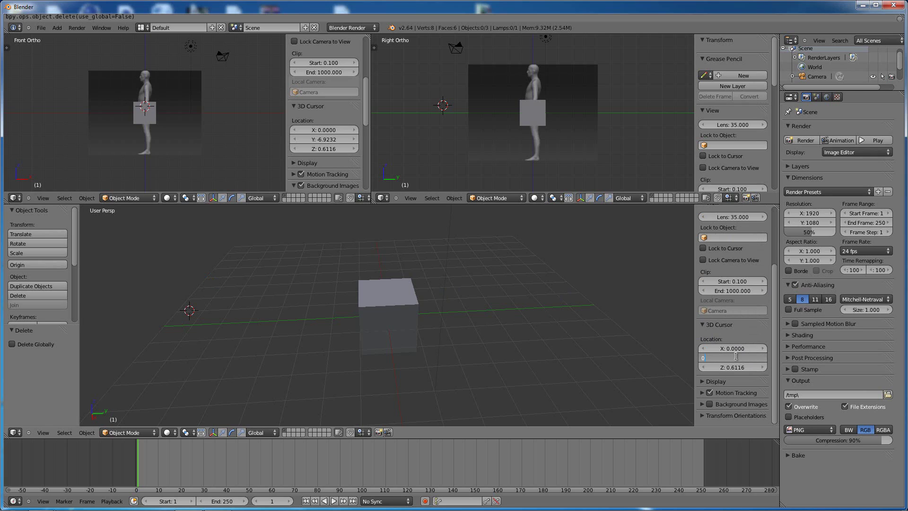
key("Return")
left_click(737, 367)
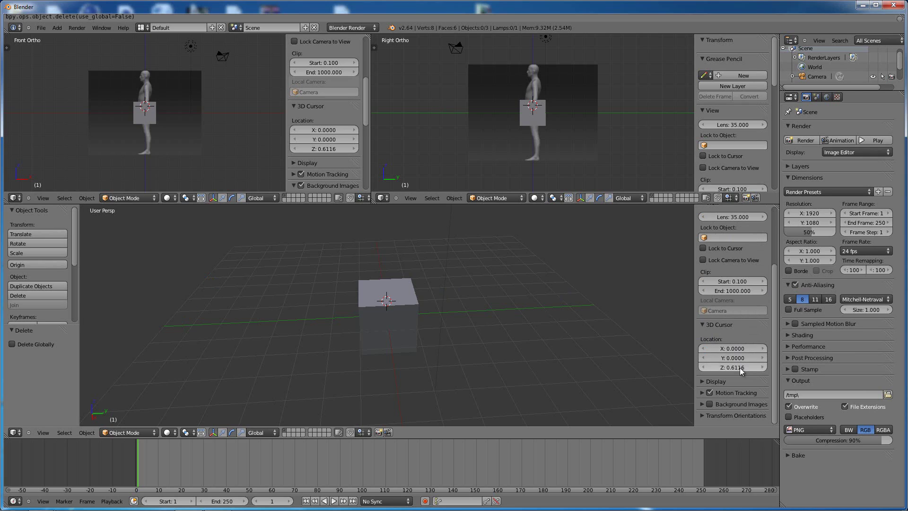
type("0")
key("Return")
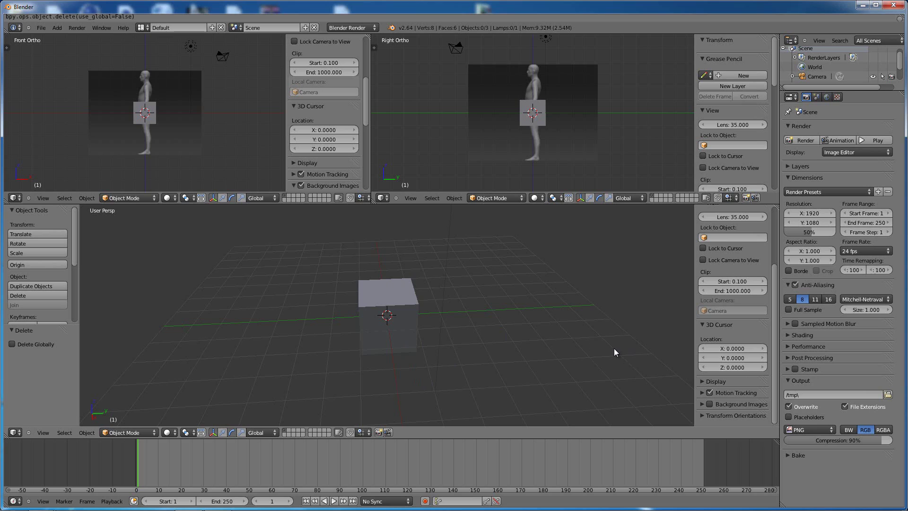
Delete the remaining cube at the world origin.
right_click(401, 315)
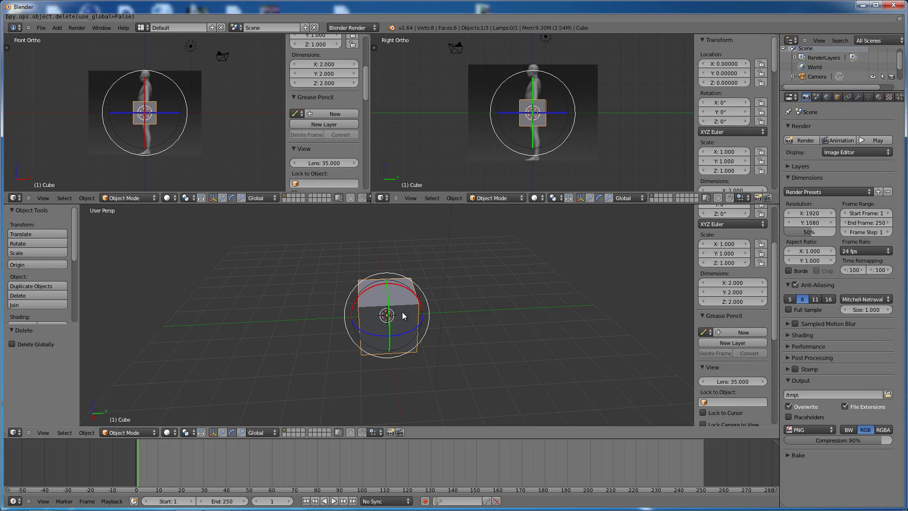
key("x")
left_click(427, 314)
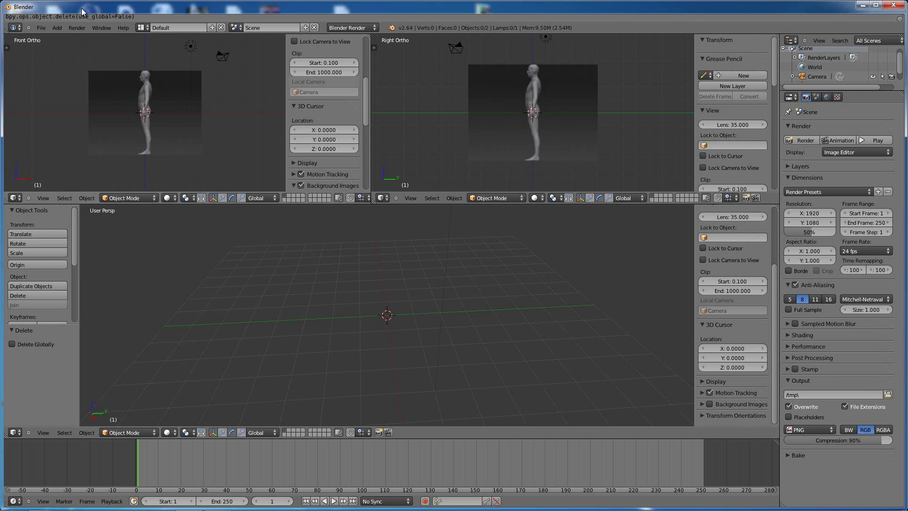
Add a cylinder mesh at the world origin and set its vertex count to 12.
left_click(59, 29)
mouse_move(59, 38)
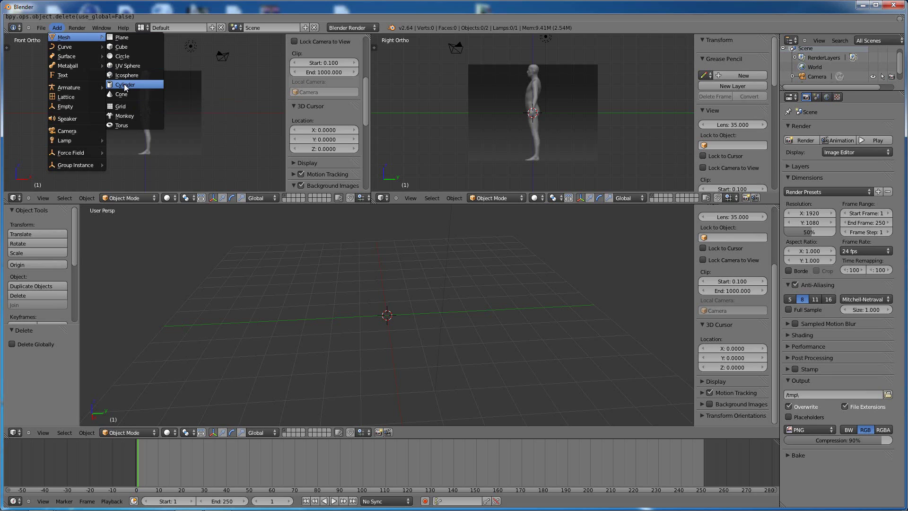
left_click(125, 84)
left_click(50, 350)
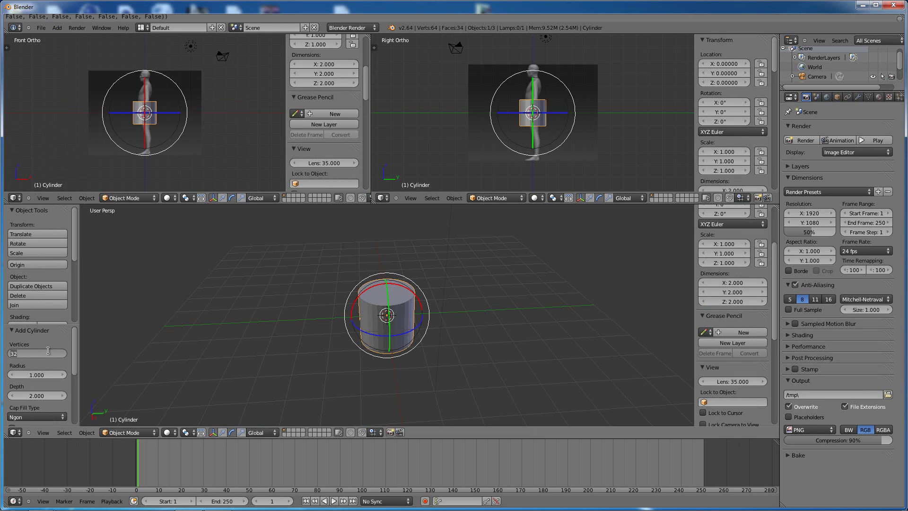
type("12")
key("Return")
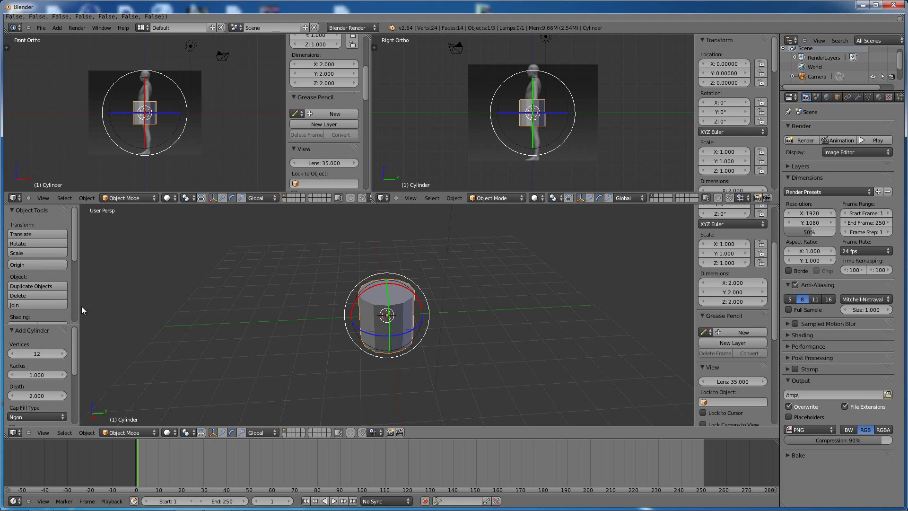
Try the Triangle Fan cap fill on the cylinder and set its cap fill type to Nothing.
left_click_drag(79, 308, 4, 215)
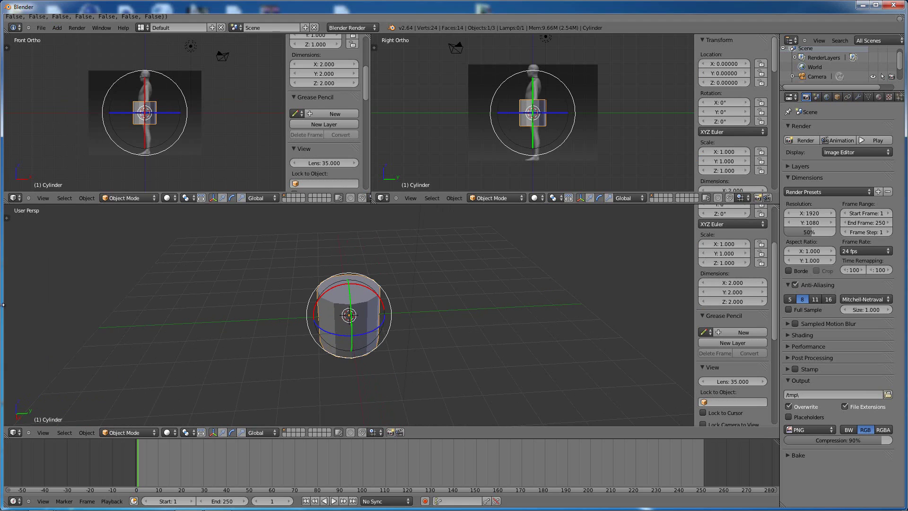
left_click(3, 219)
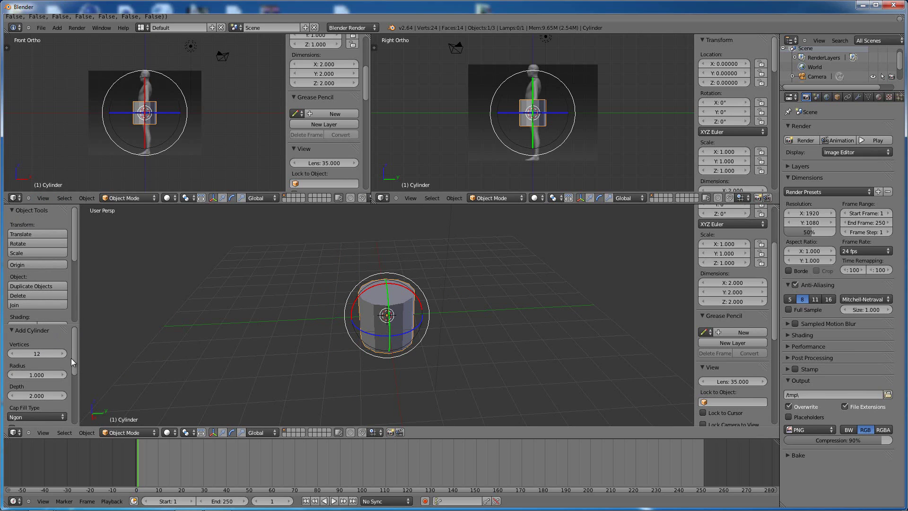
left_click_drag(71, 358, 78, 367)
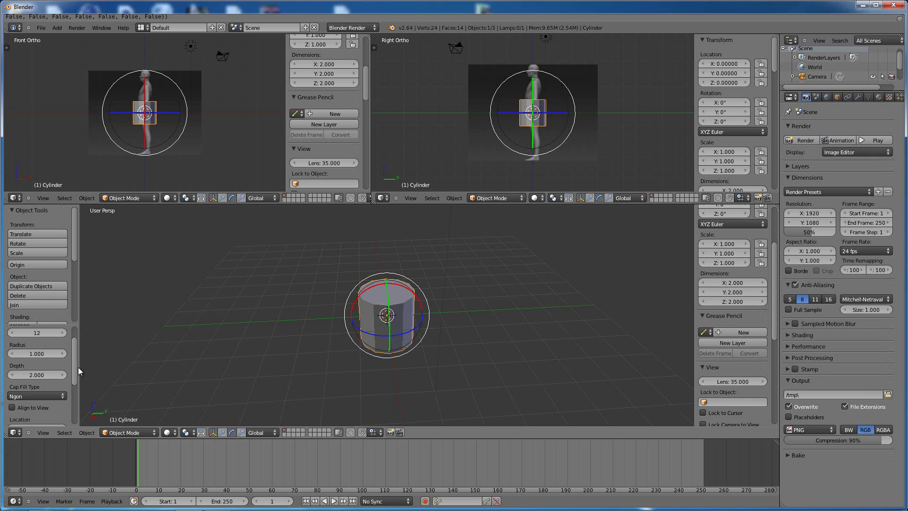
left_click(59, 396)
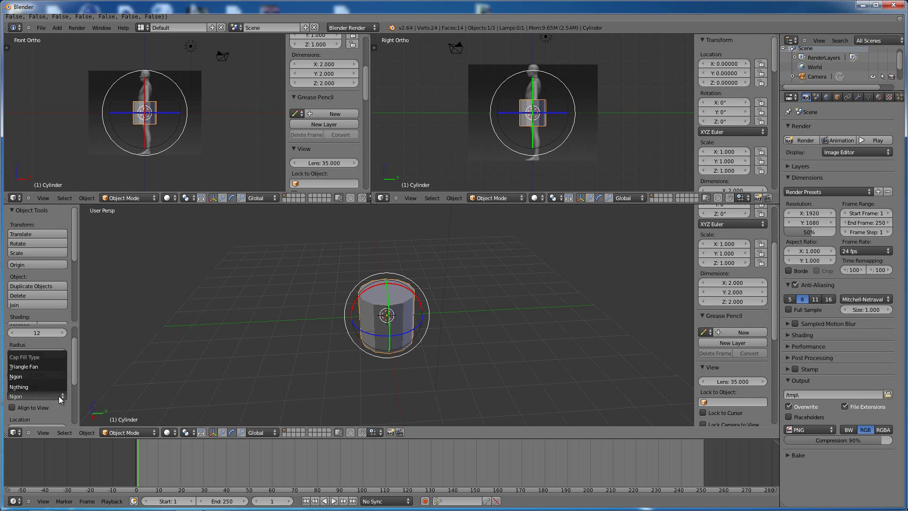
left_click(50, 367)
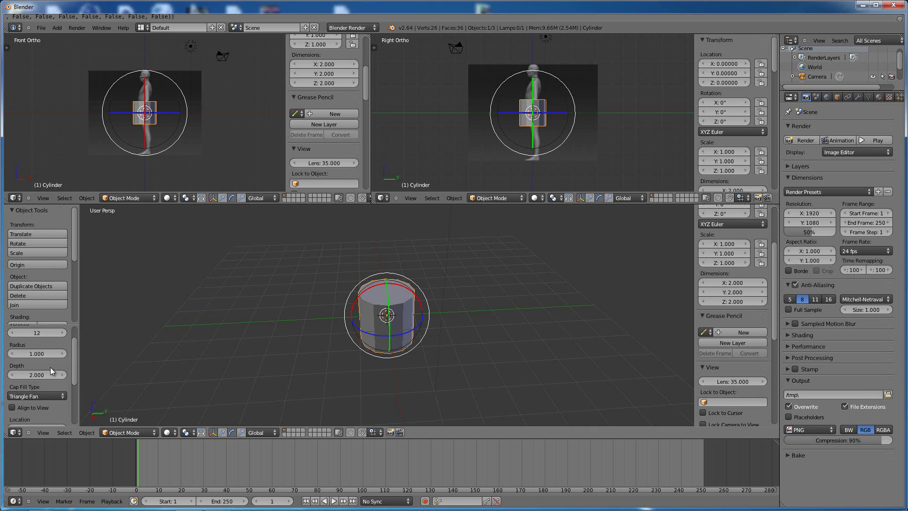
left_click(51, 395)
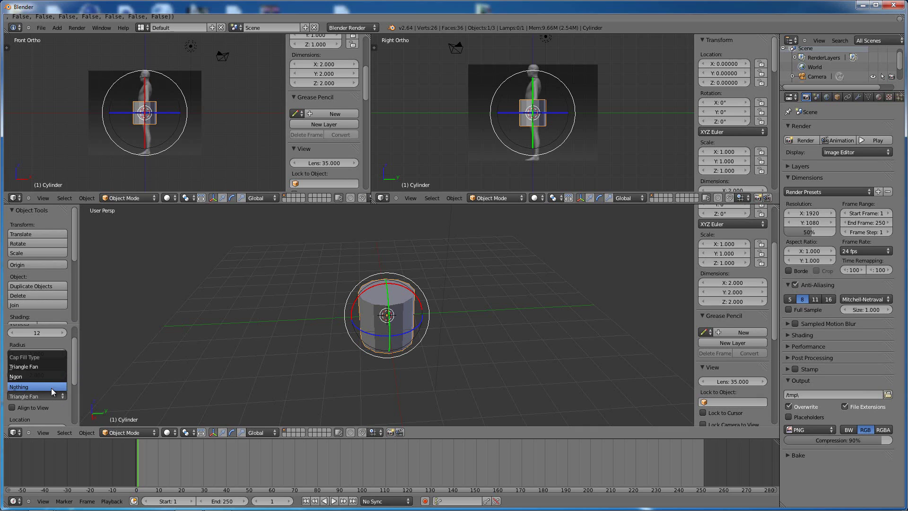
left_click(51, 388)
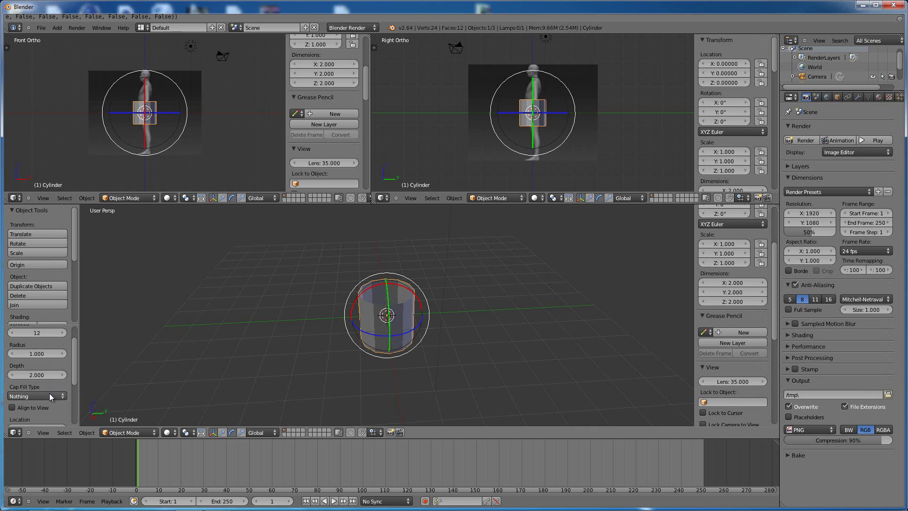
left_click(28, 397)
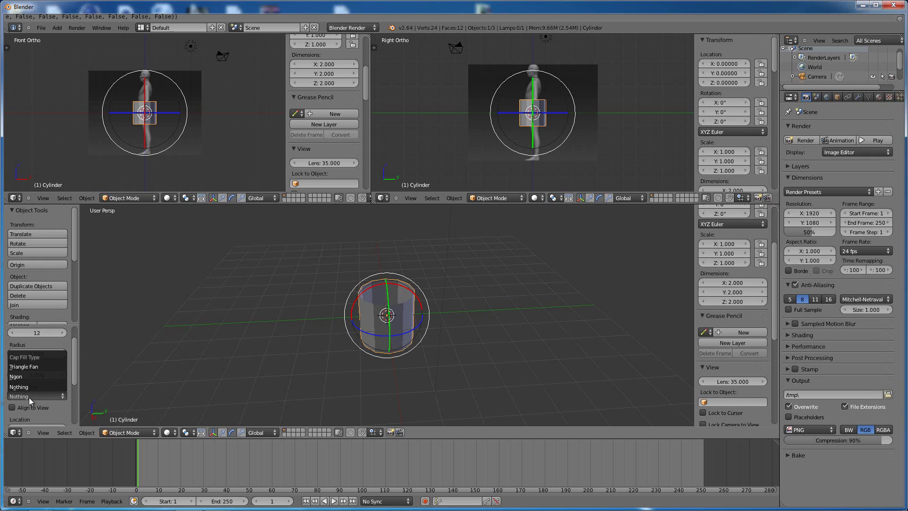
left_click(30, 397)
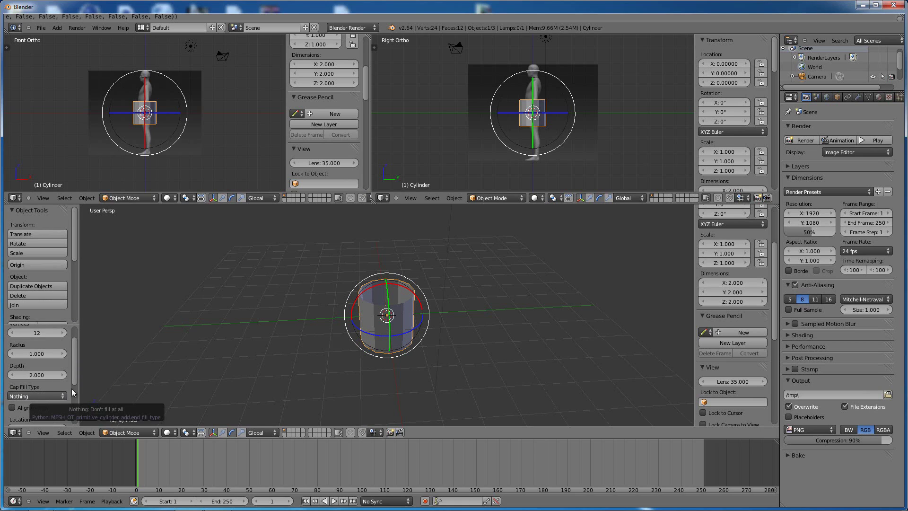
scroll(412, 336, "up", 2)
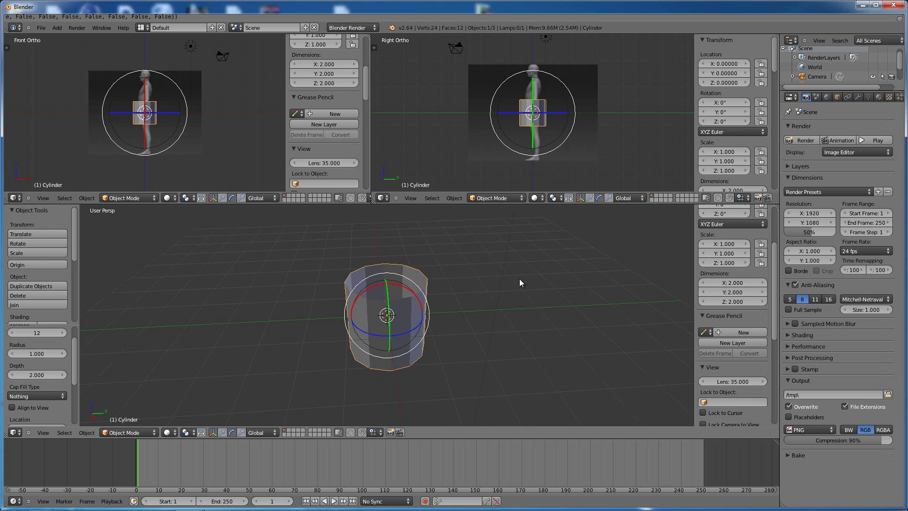
key("r")
key("Escape")
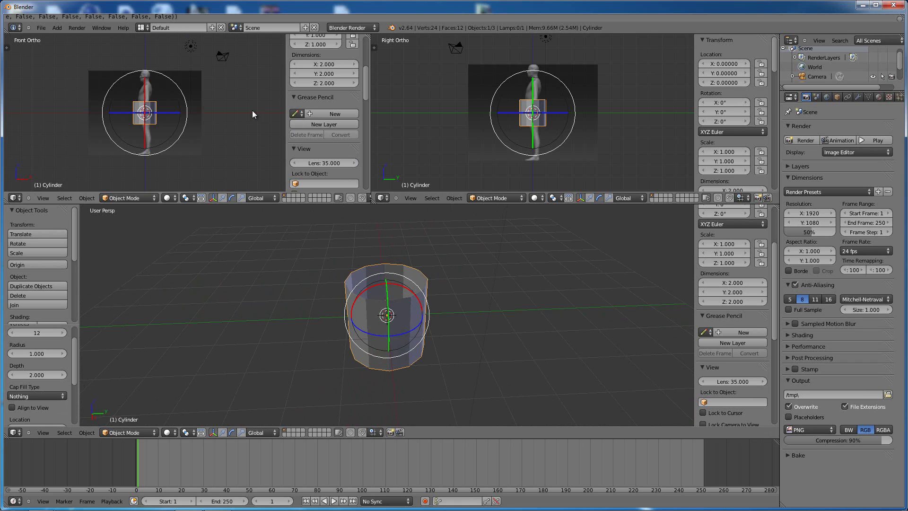
Hide the front view's properties sidebar and the perspective view's tool shelf, and enlarge the front and right viewports.
key("n")
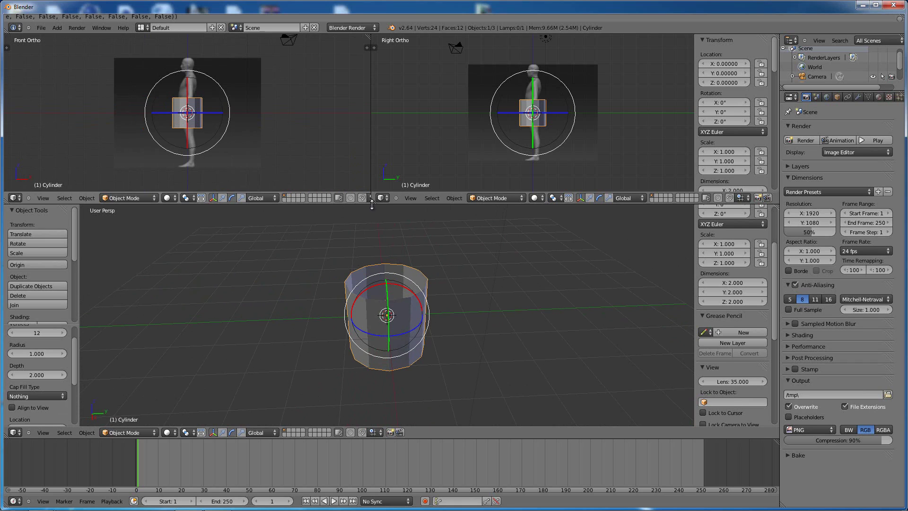
left_click_drag(374, 204, 374, 208)
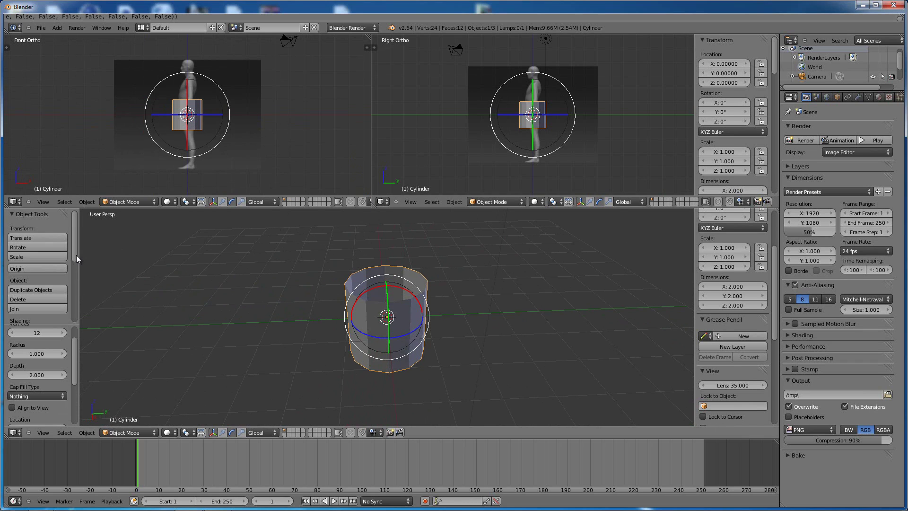
key("t")
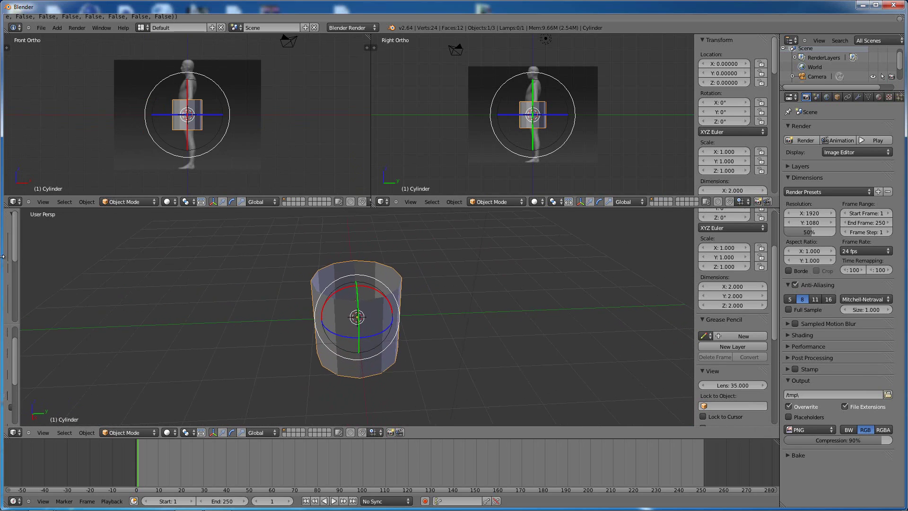
left_click_drag(398, 207, 418, 246)
scroll(401, 252, "up", 1)
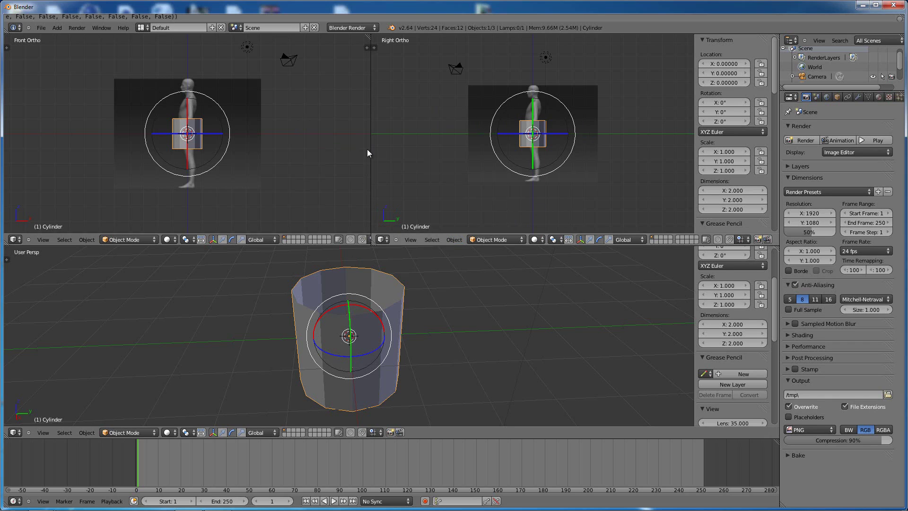
Preview the front view in Wireframe shading and return it to Solid.
left_click(171, 240)
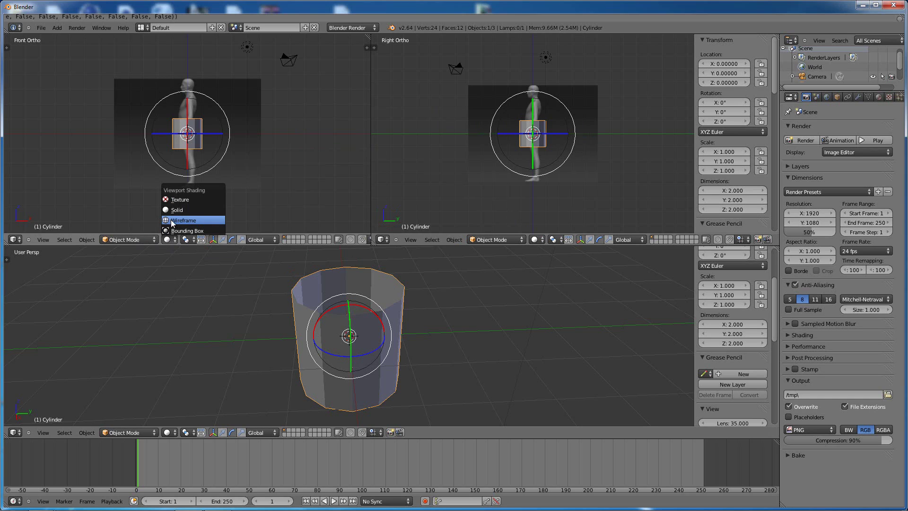
left_click(181, 221)
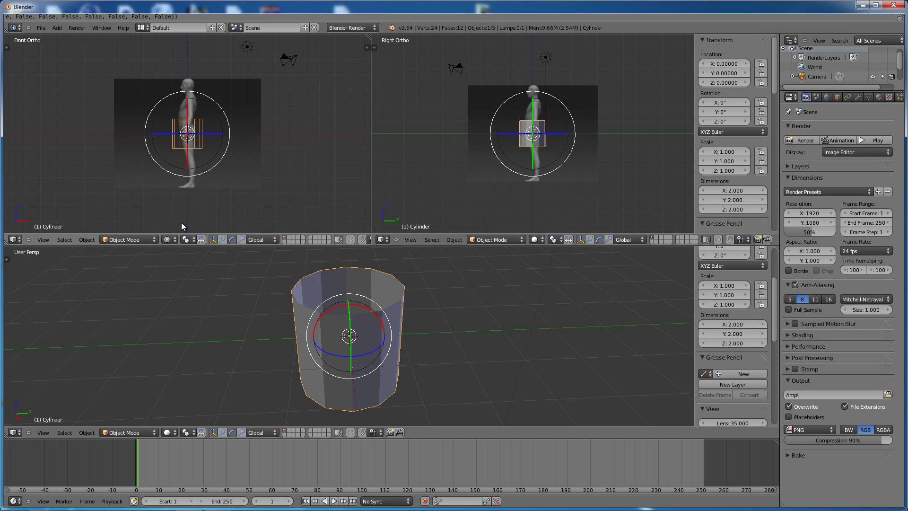
scroll(216, 159, "up", 5)
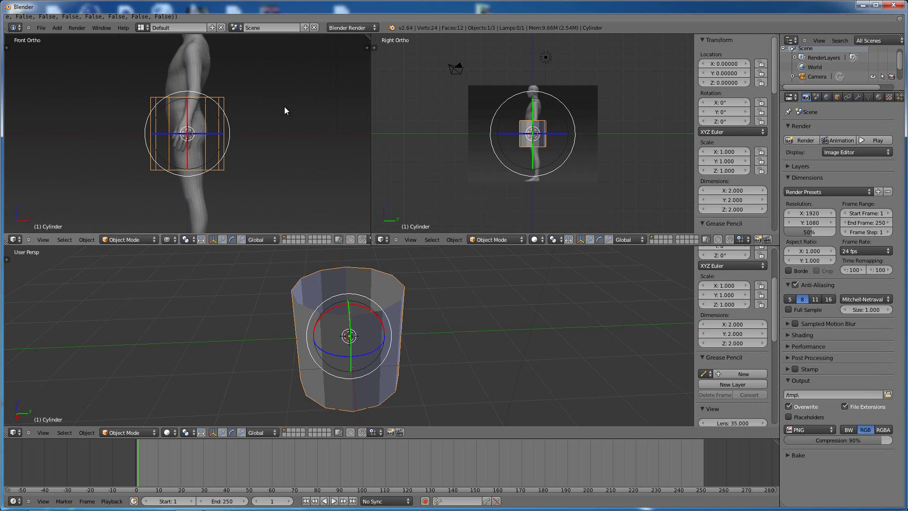
left_click(168, 239)
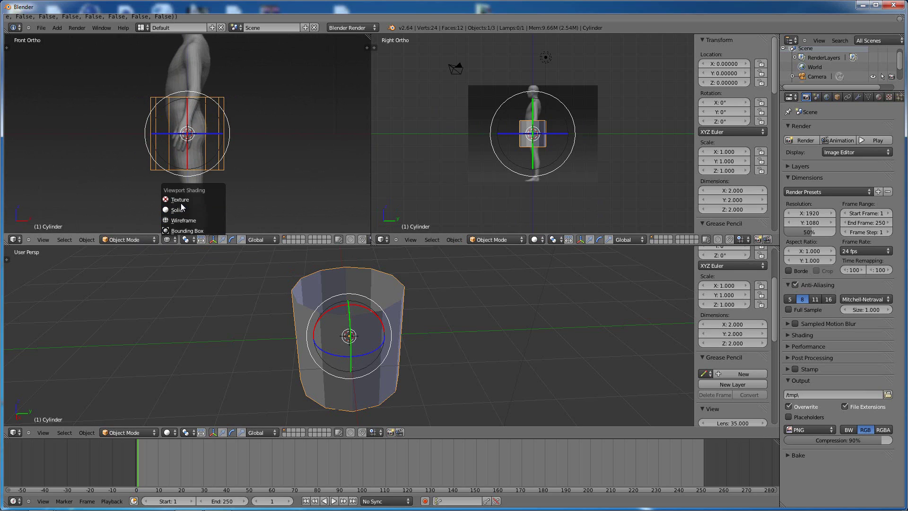
left_click(181, 211)
Put the cylinder in Edit Mode and select the single vertex at the middle of its upper rim in the front view.
left_click(124, 239)
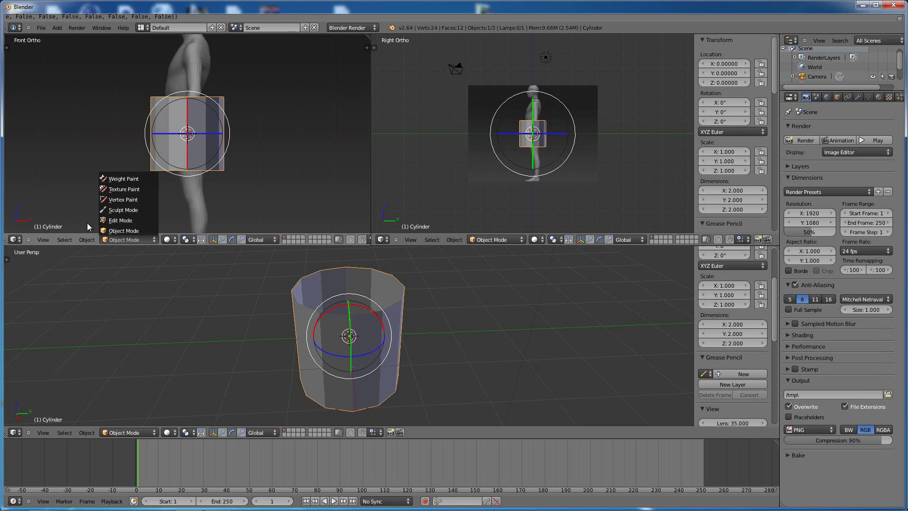
left_click(113, 240)
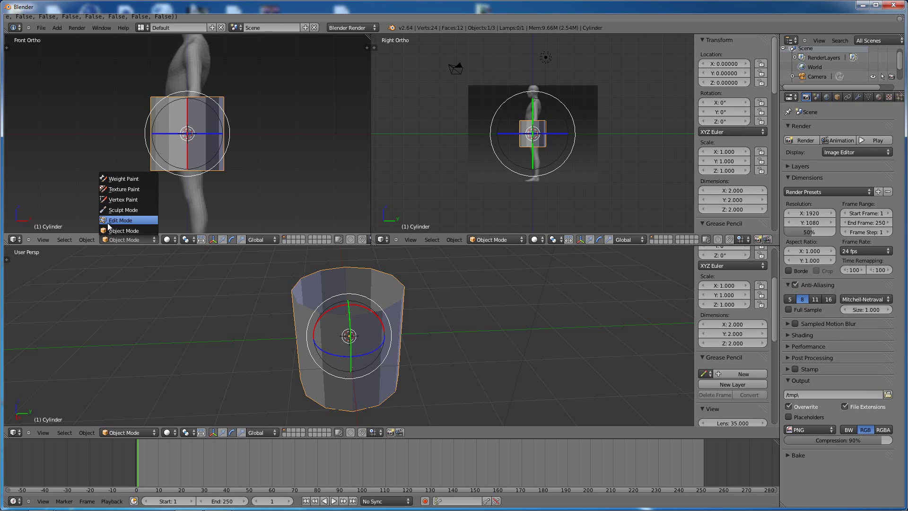
left_click(112, 220)
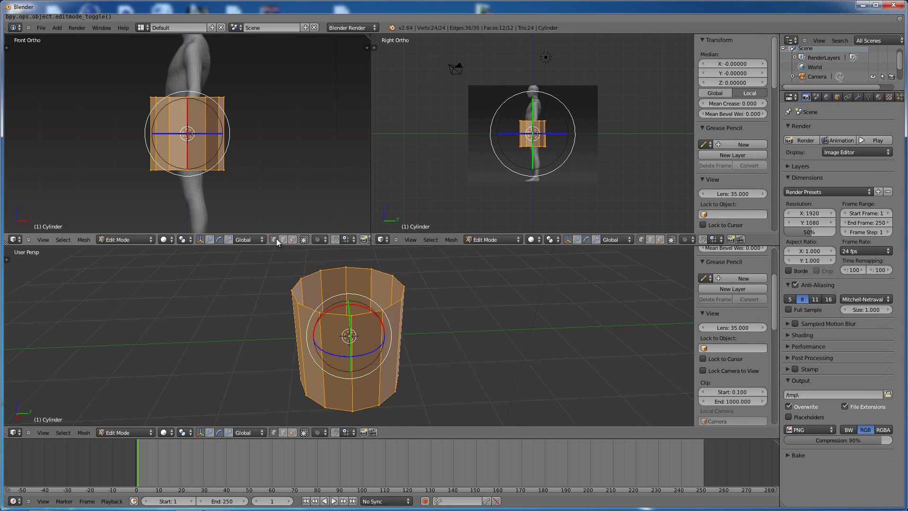
right_click(188, 98)
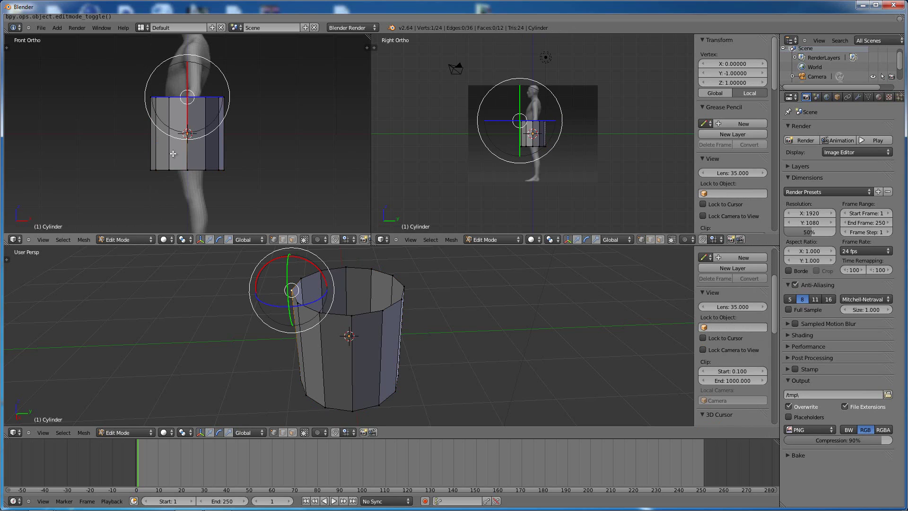
left_click(135, 239)
left_click(135, 222)
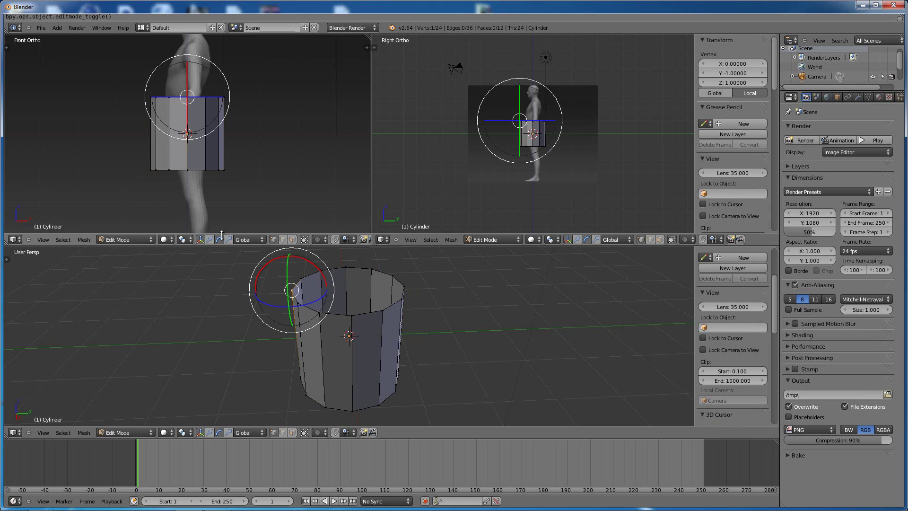
Set the front view's shading to Wireframe and box-select all vertices of the cylinder's upper rim.
left_click(168, 240)
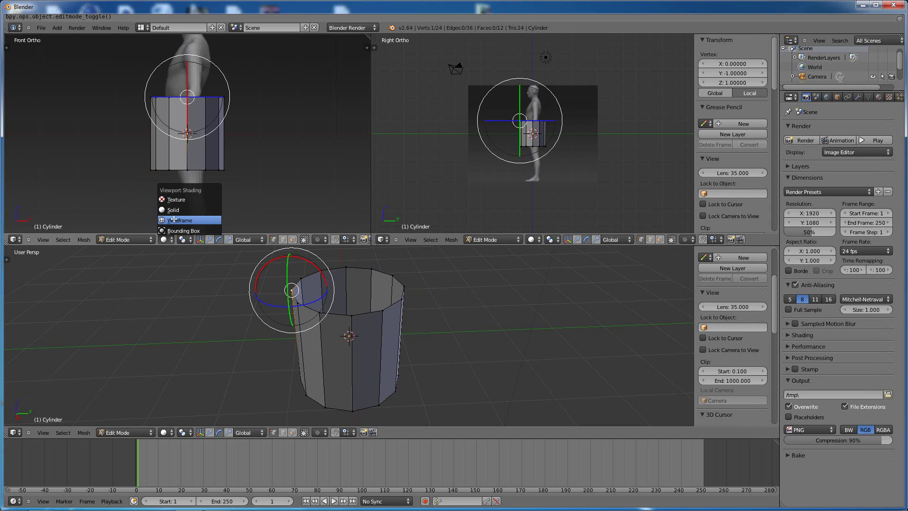
left_click(173, 219)
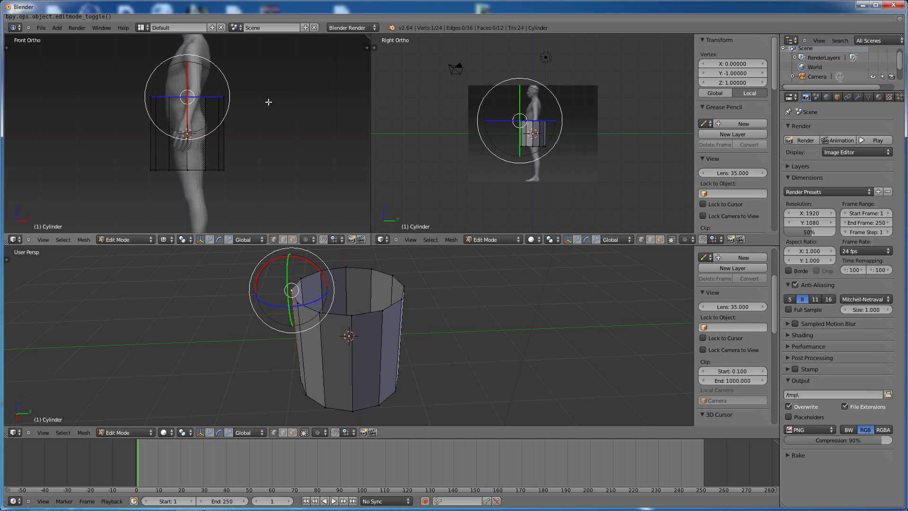
key("b")
left_click_drag(265, 74, 100, 109)
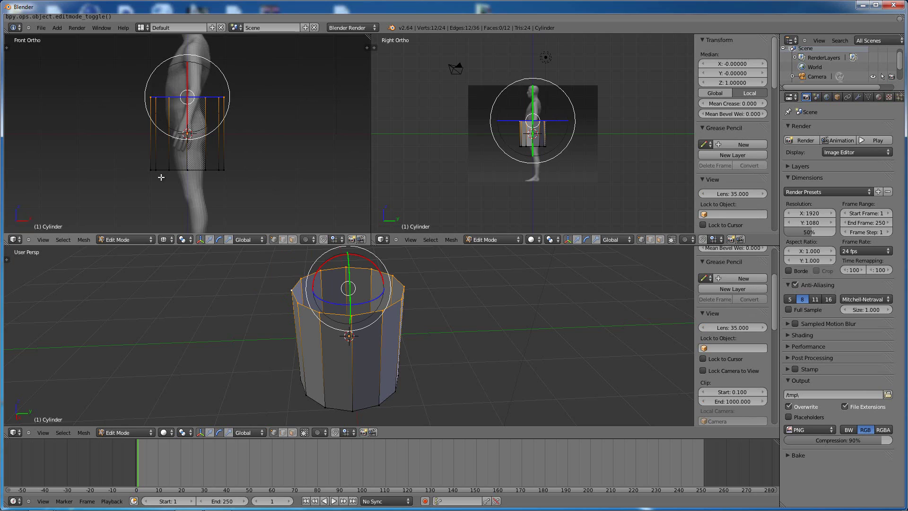
Change the transform manipulator from rotate to translate in the front and right views.
left_click(211, 241)
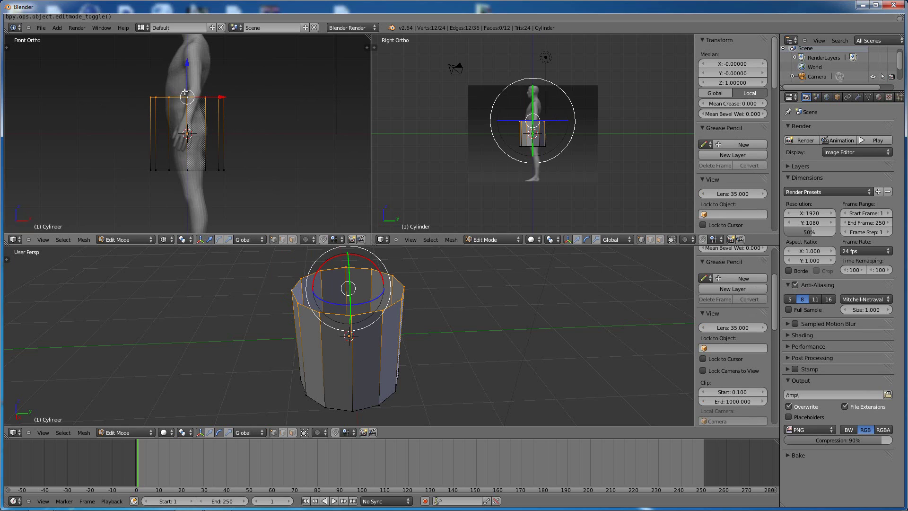
left_click(567, 239)
left_click(568, 240)
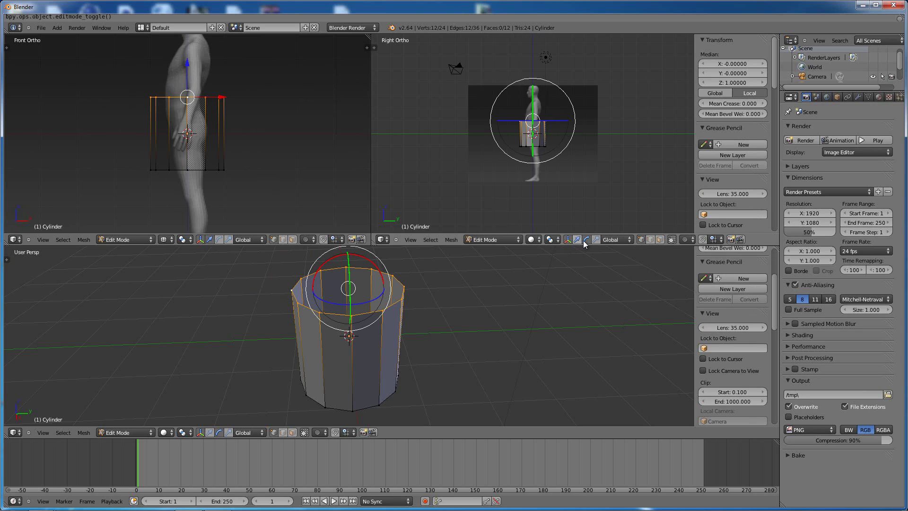
left_click(578, 240)
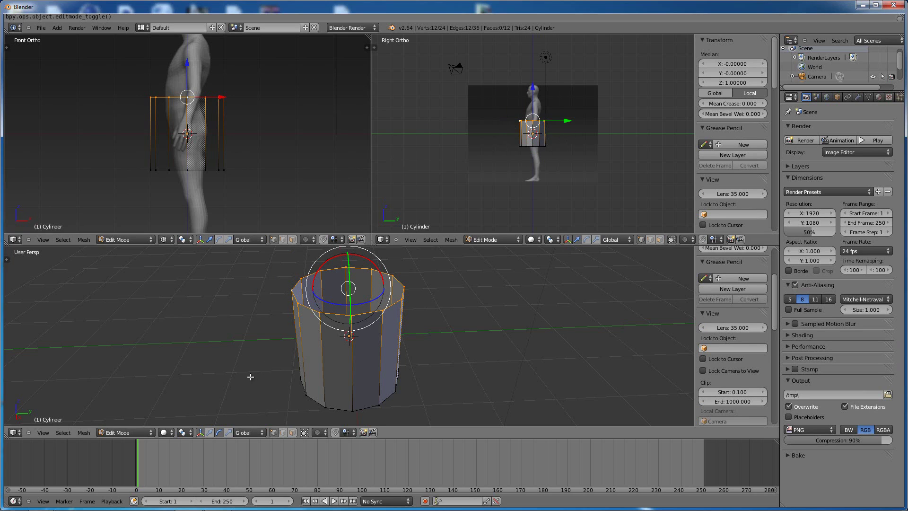
Change the perspective view's transform manipulator from rotate to translate.
left_click(210, 433)
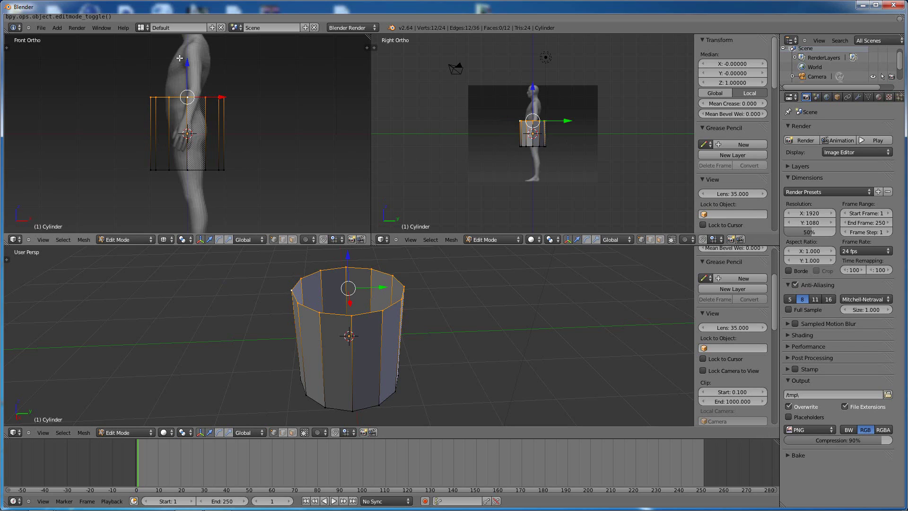
Unlink the side-view reference picture from the front view's background image slot.
scroll(205, 114, "down", 2)
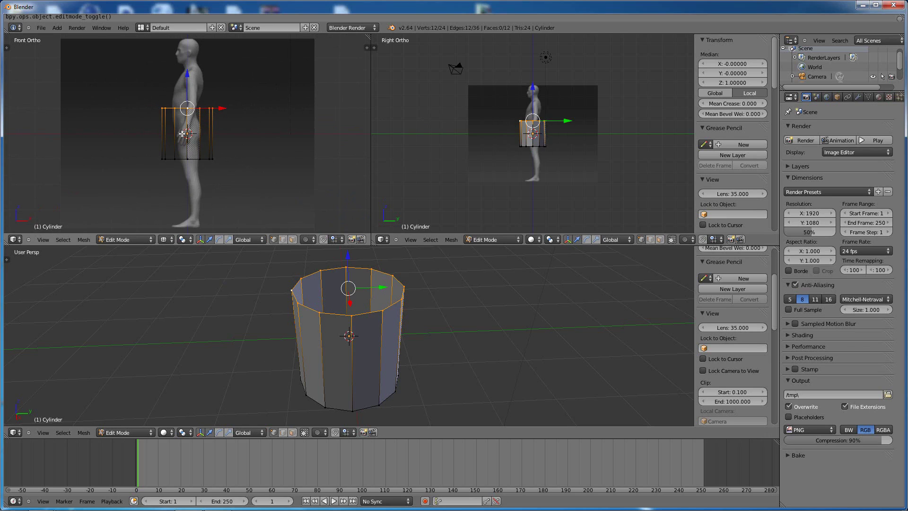
key("n")
scroll(314, 124, "down", 5)
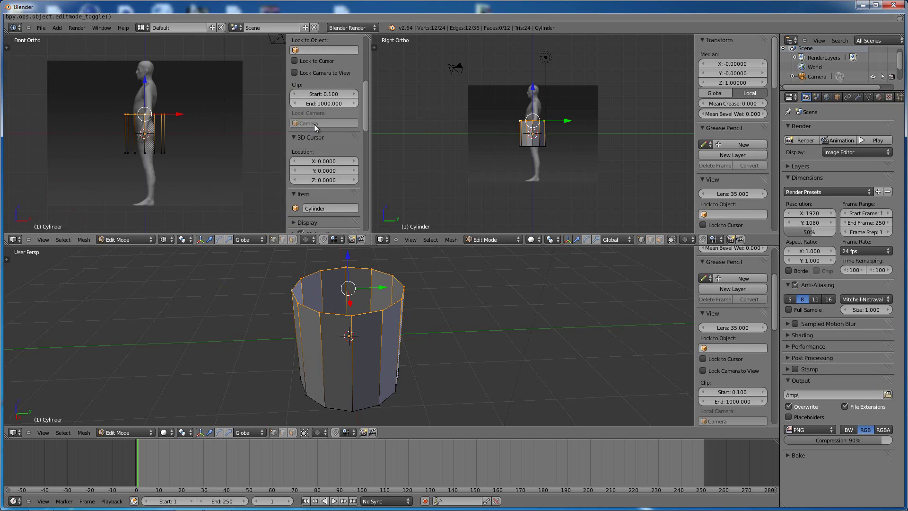
scroll(314, 140, "down", 4)
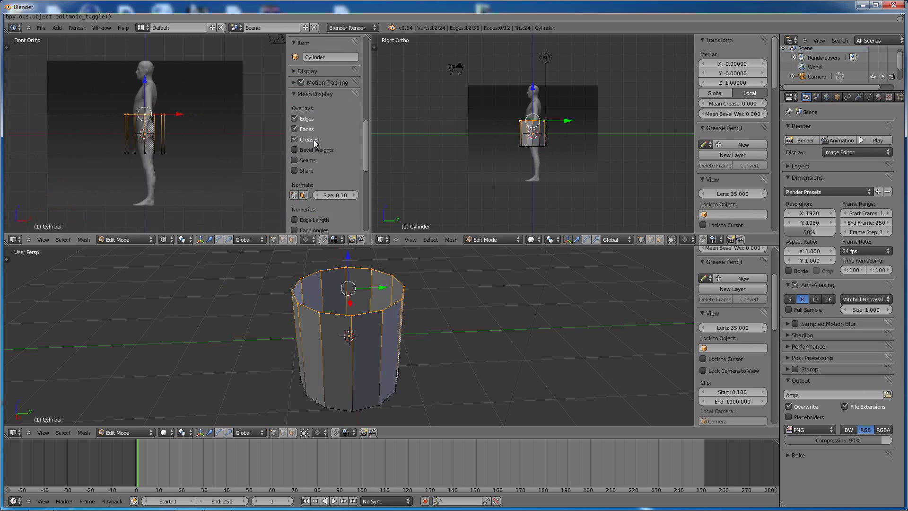
scroll(313, 140, "up", 3)
scroll(314, 140, "up", 8)
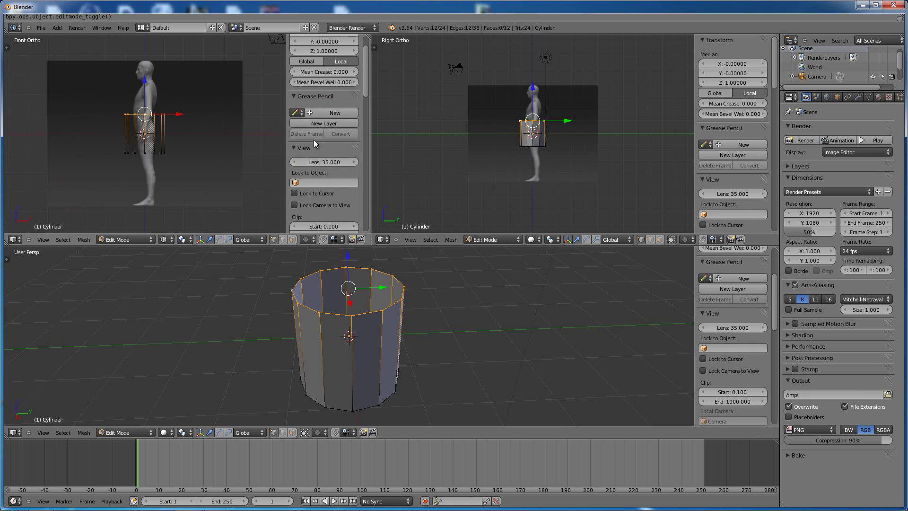
scroll(314, 142, "down", 10)
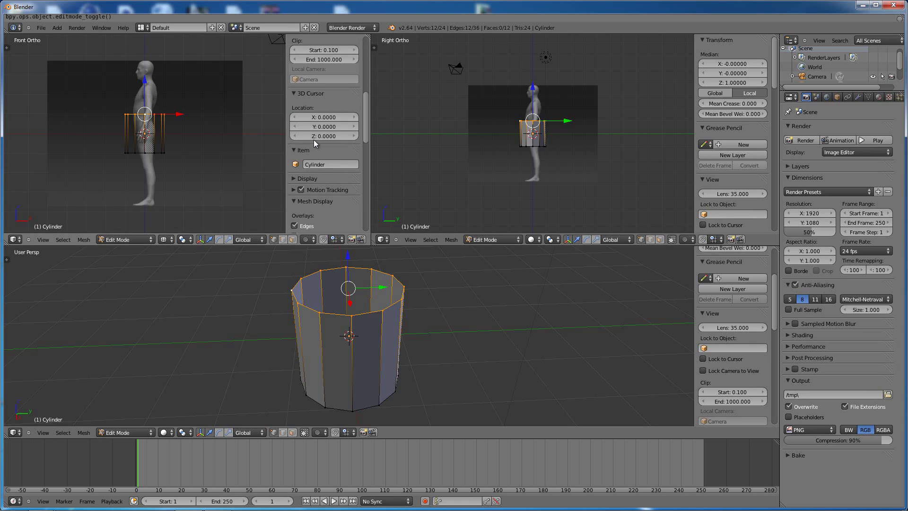
scroll(339, 146, "down", 5)
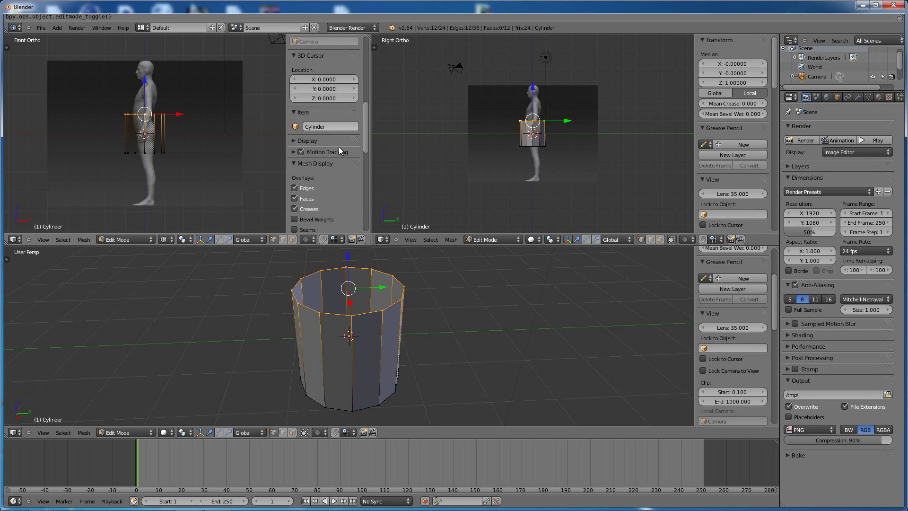
scroll(339, 146, "down", 10)
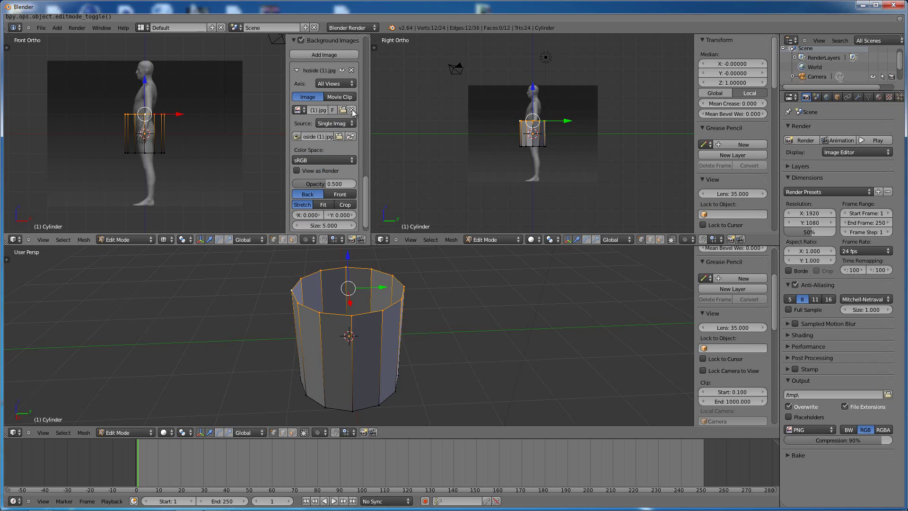
scroll(344, 111, "down", 1)
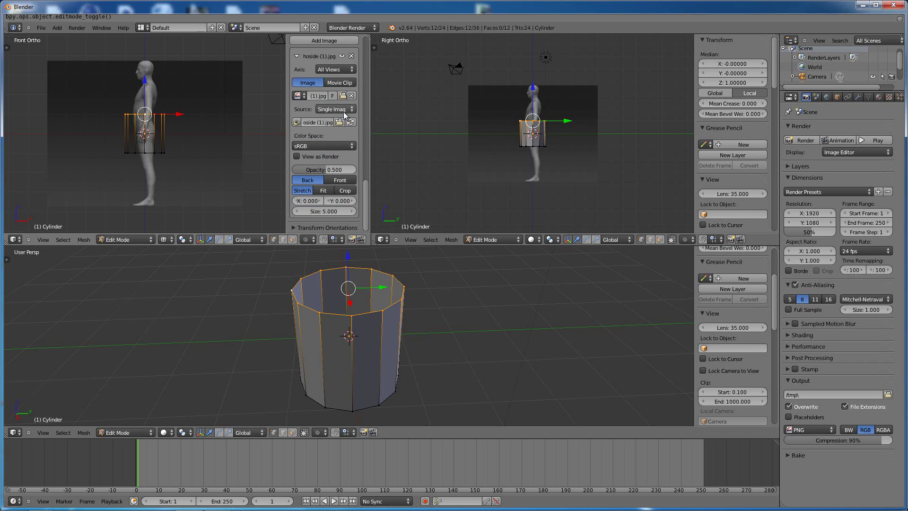
scroll(343, 111, "up", 3)
left_click(352, 112)
left_click(321, 97)
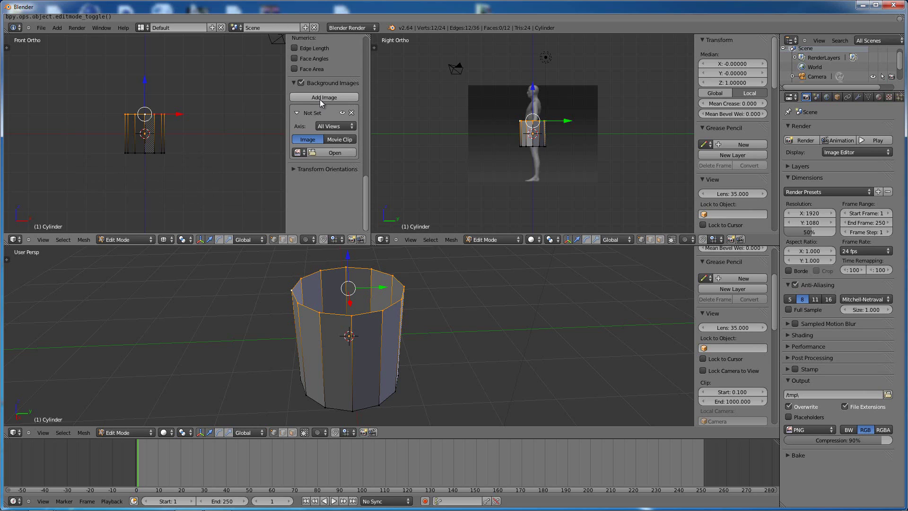
Load orthofront.jpg from the Desktop's Reference\New folder as the front view's background image.
left_click(338, 151)
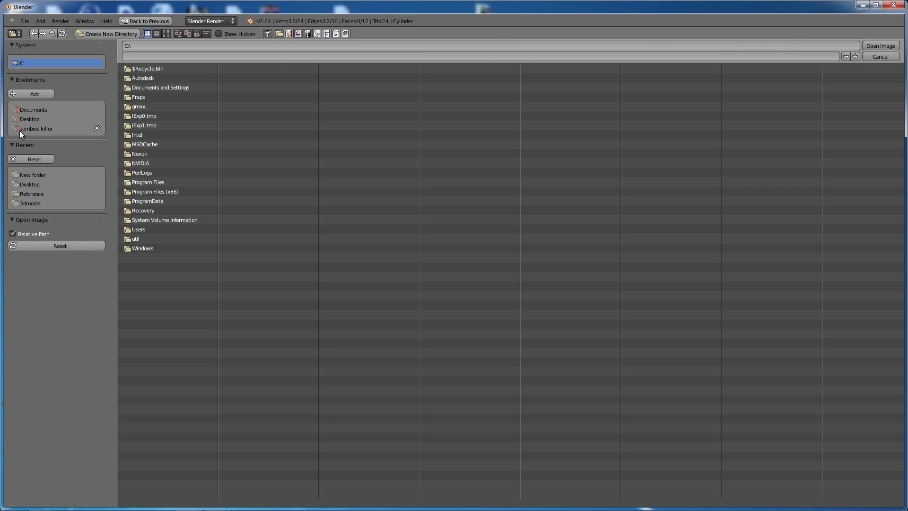
left_click(24, 117)
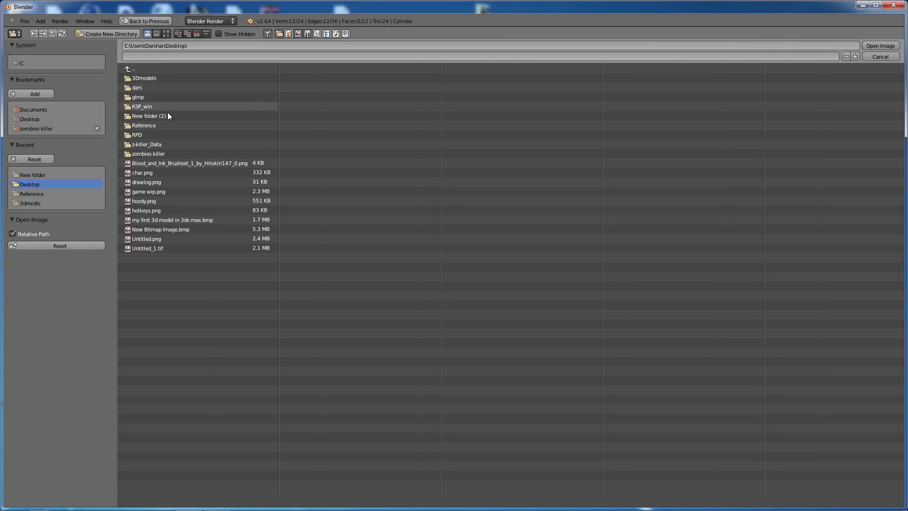
left_click(151, 125)
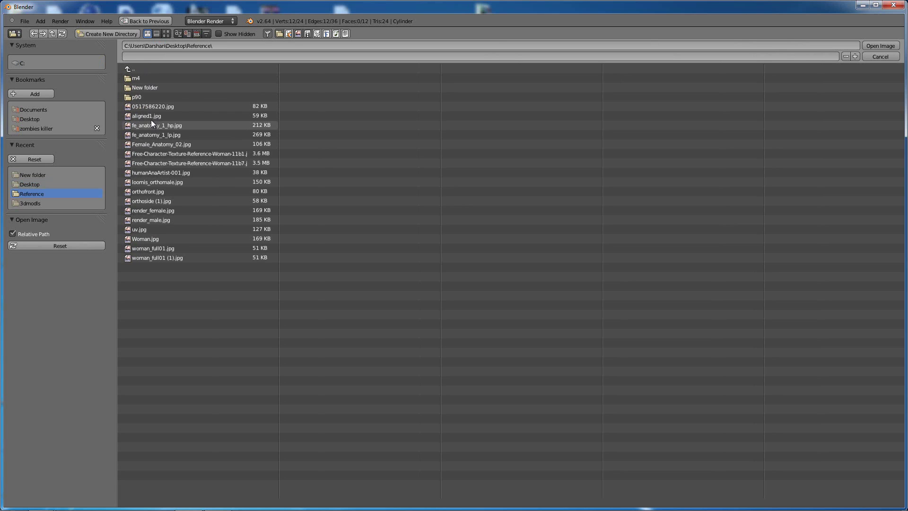
left_click(144, 87)
left_click(154, 78)
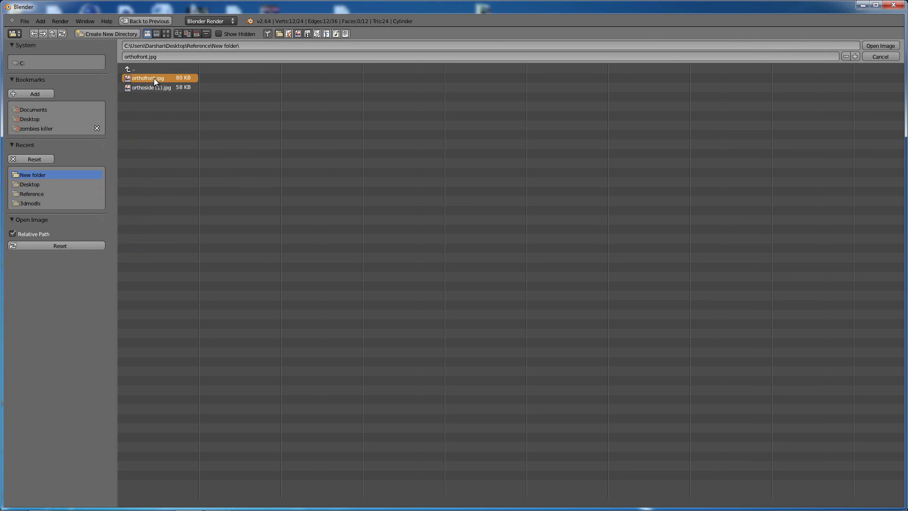
double_click(154, 78)
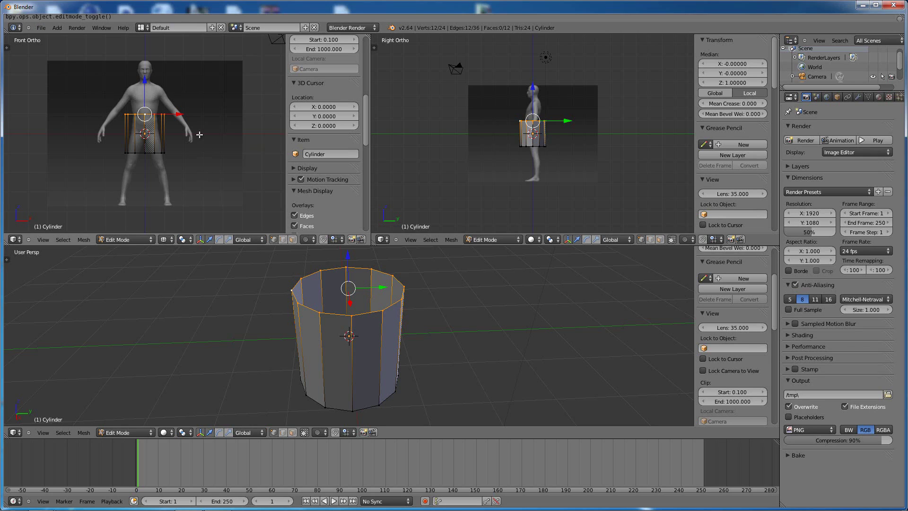
Raise the cylinder's upper rim along Z to the reference's shoulders, at a height of about 2.31.
scroll(199, 135, "up", 2)
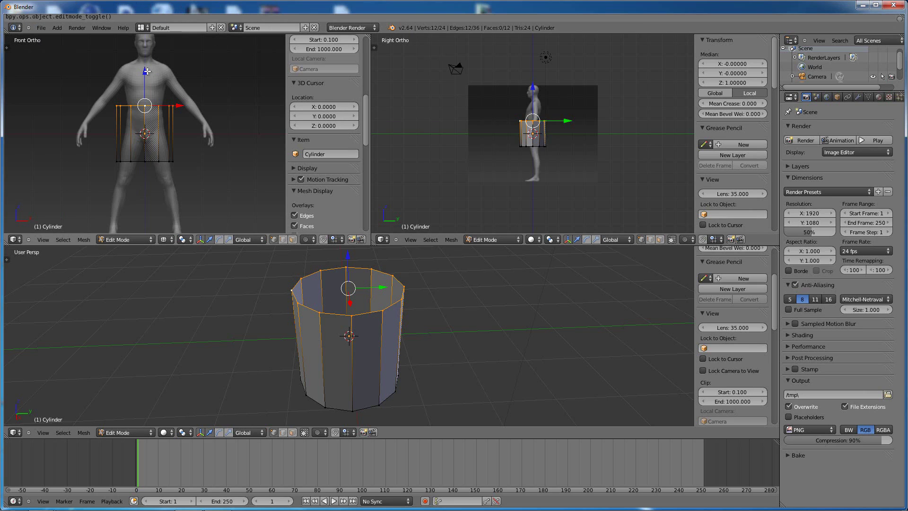
left_click_drag(146, 71, 144, 36)
key("b")
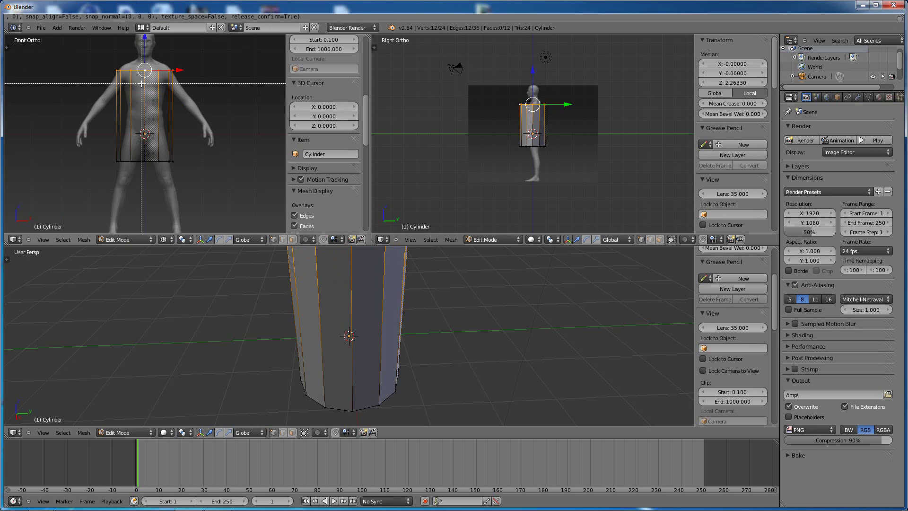
left_click_drag(97, 58, 199, 85)
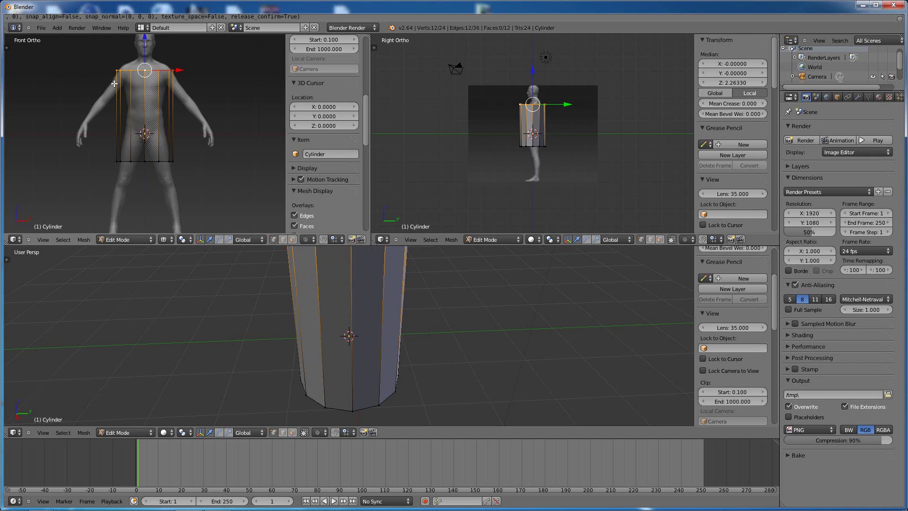
middle_click_drag(115, 83, 142, 107, "shift")
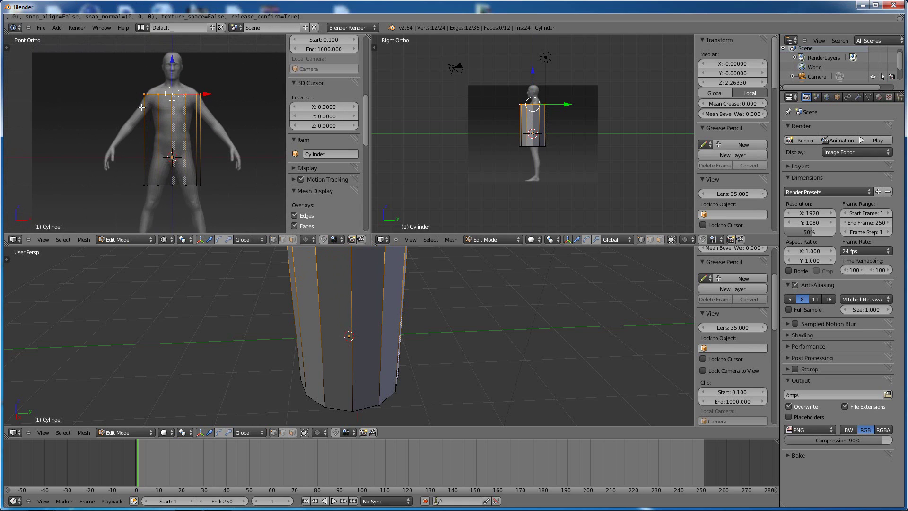
scroll(141, 108, "up", 1)
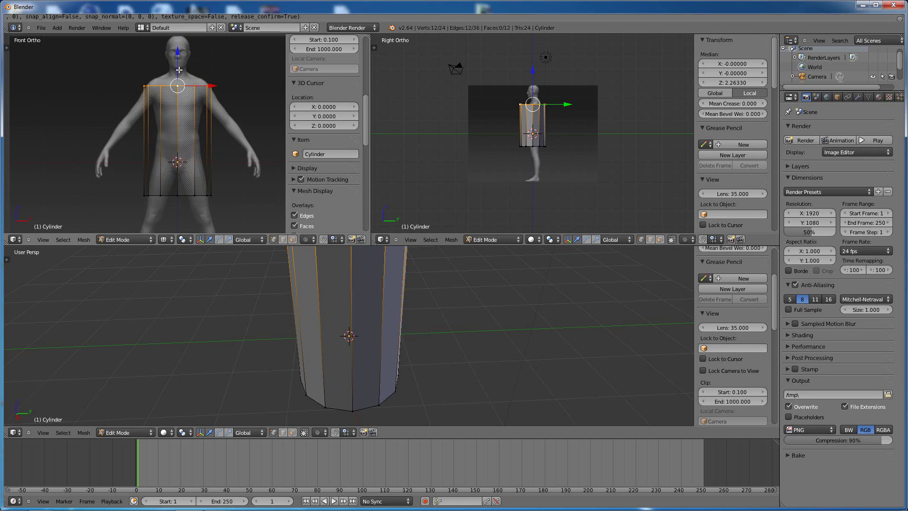
left_click_drag(180, 71, 178, 66)
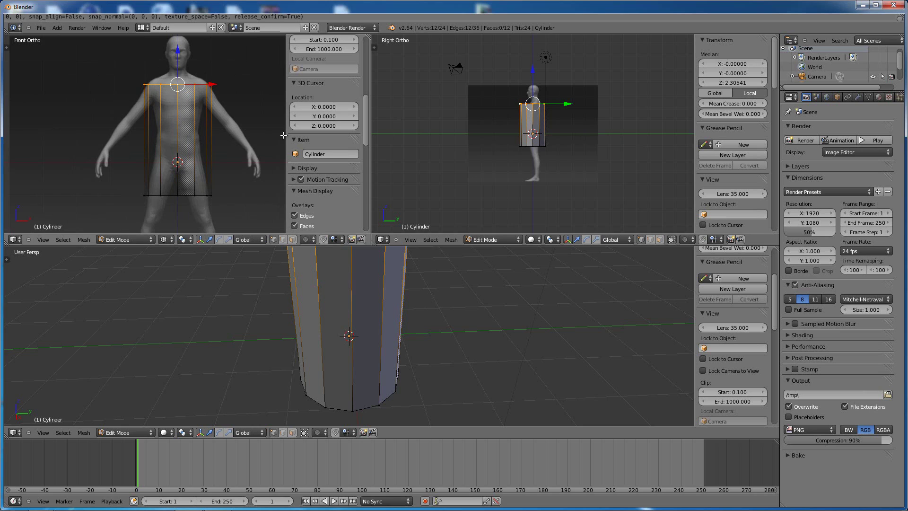
Hide the front view's properties sidebar and set the right view's shading to Wireframe.
left_click_drag(286, 138, 369, 134)
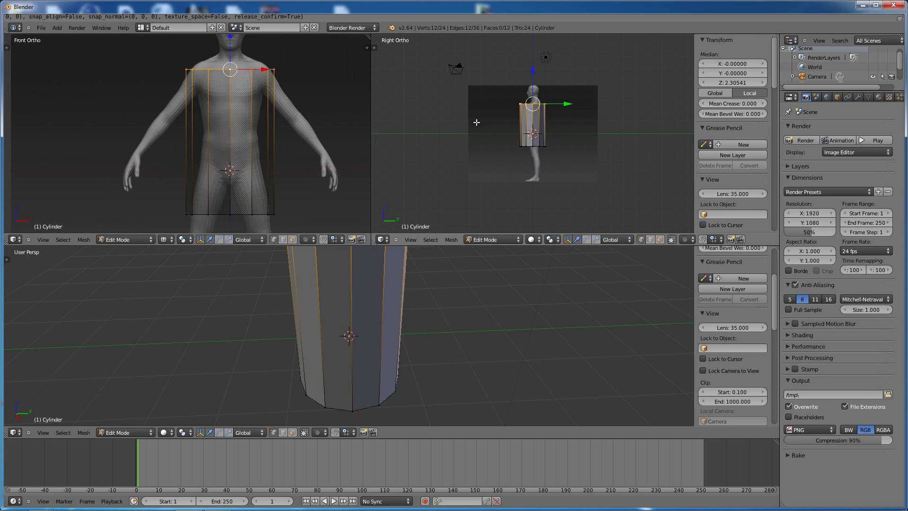
scroll(531, 123, "up", 2)
scroll(531, 123, "up", 1)
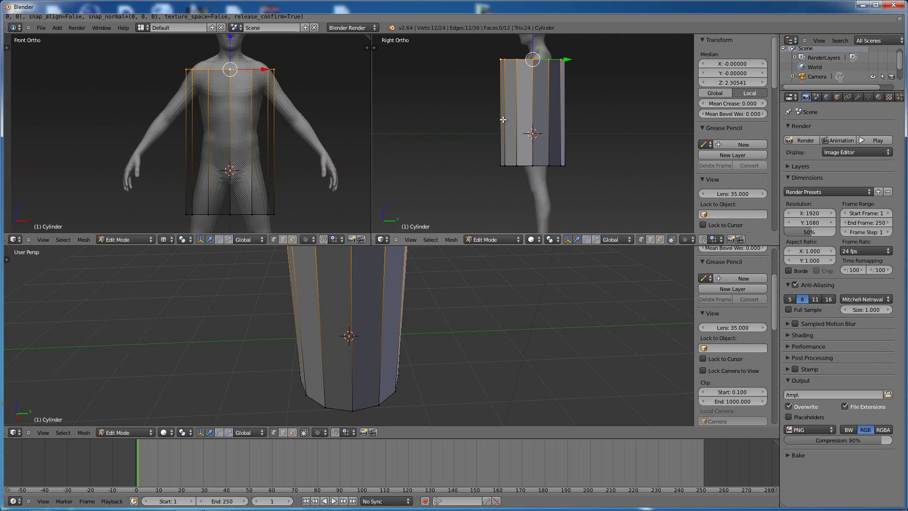
middle_click_drag(492, 114, 496, 167, "shift")
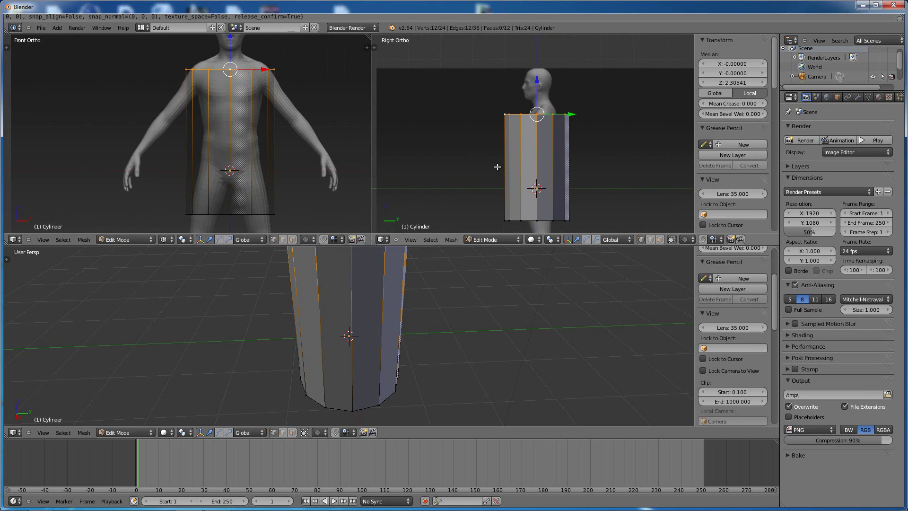
scroll(499, 155, "up", 2)
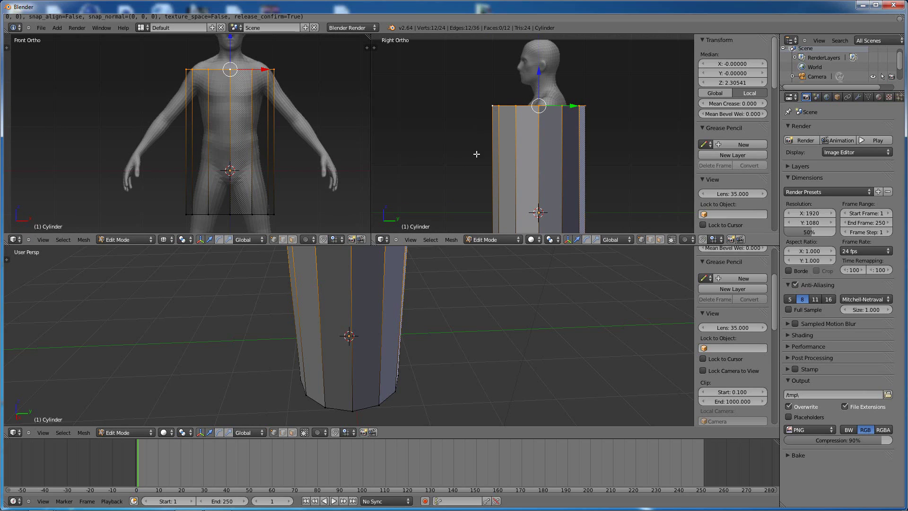
left_click(531, 239)
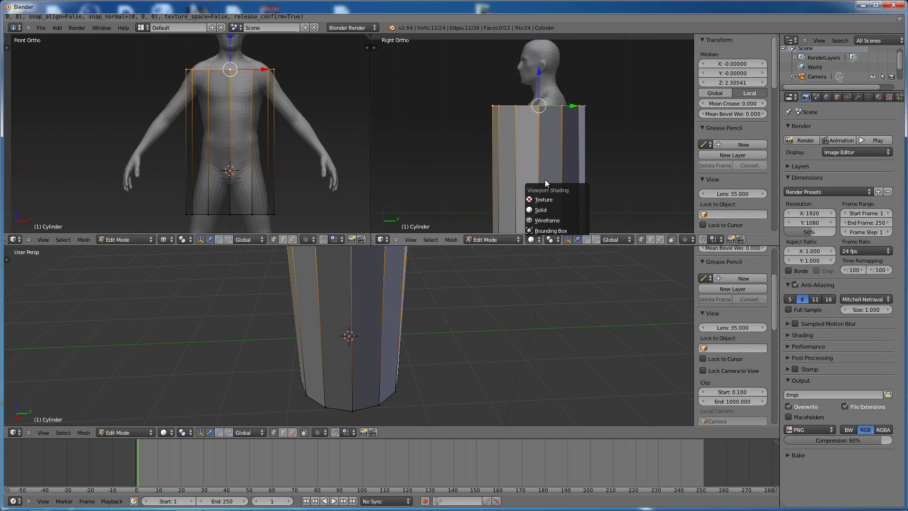
left_click(543, 219)
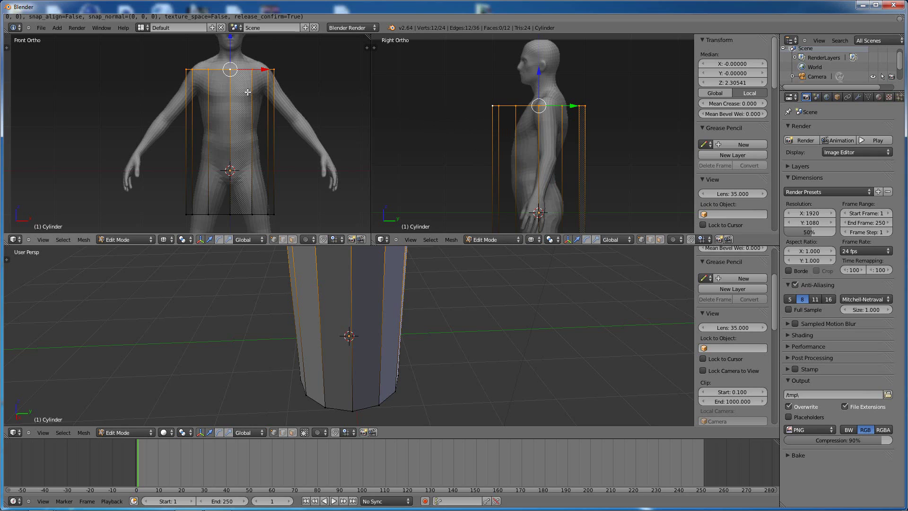
Move the upper rim freely in the right view to about Y 0.21 and Z 2.41, centring it on the reference's shoulder.
left_click(596, 240)
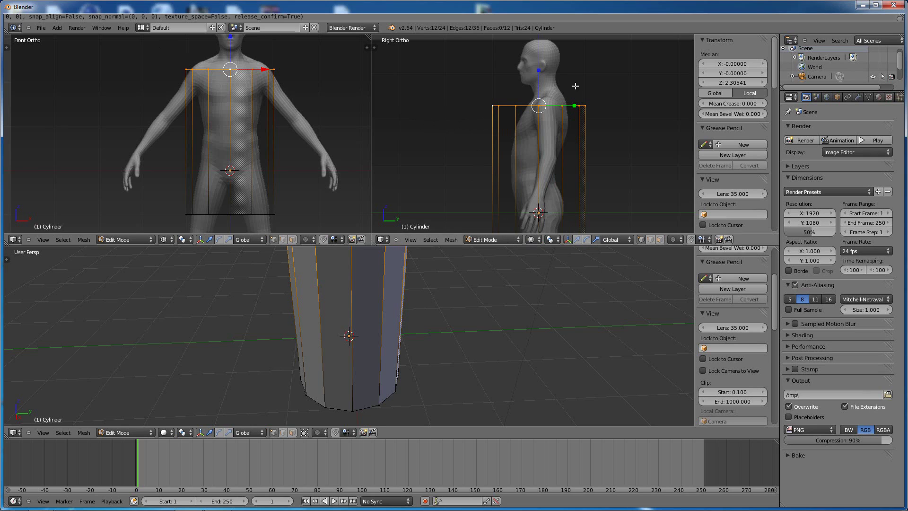
left_click(576, 240)
left_click_drag(576, 106, 549, 86)
Scale the upper rim narrower along Y in the right view and along X in the front view to fit the reference's upper torso.
left_click(596, 240)
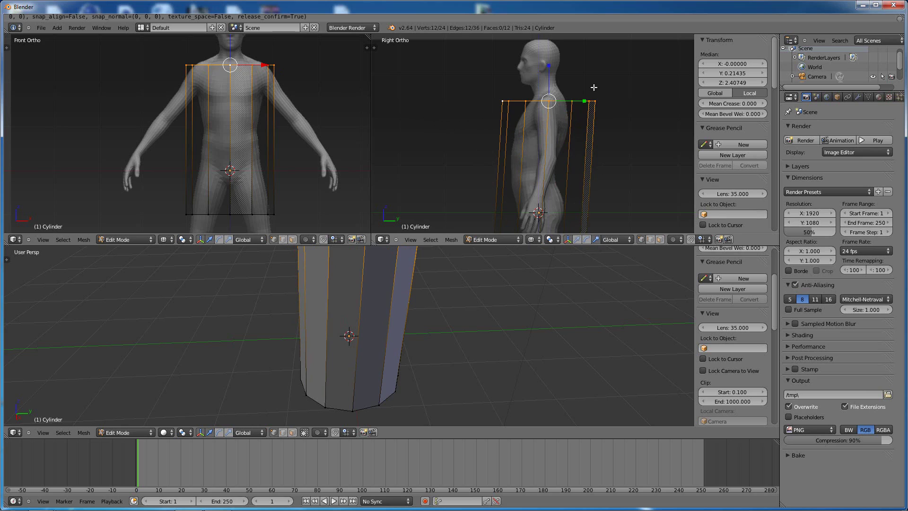
left_click_drag(585, 101, 552, 103)
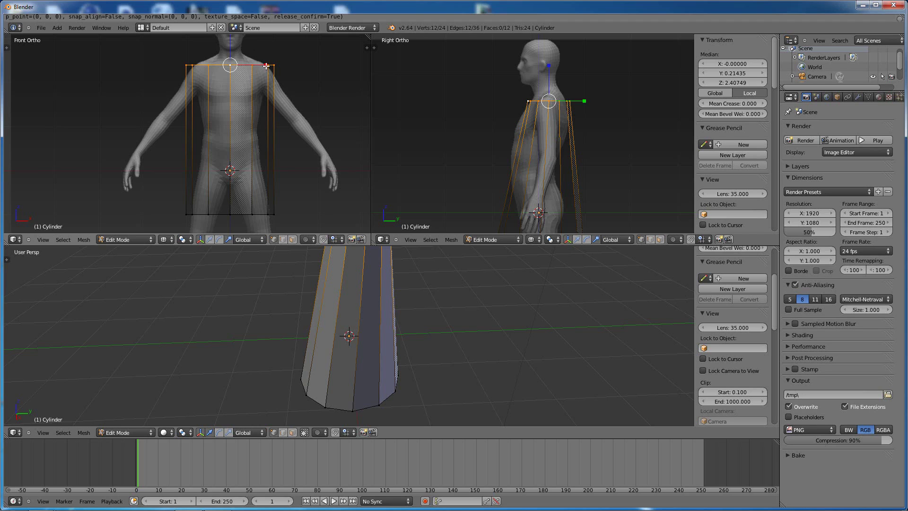
left_click_drag(266, 64, 255, 63)
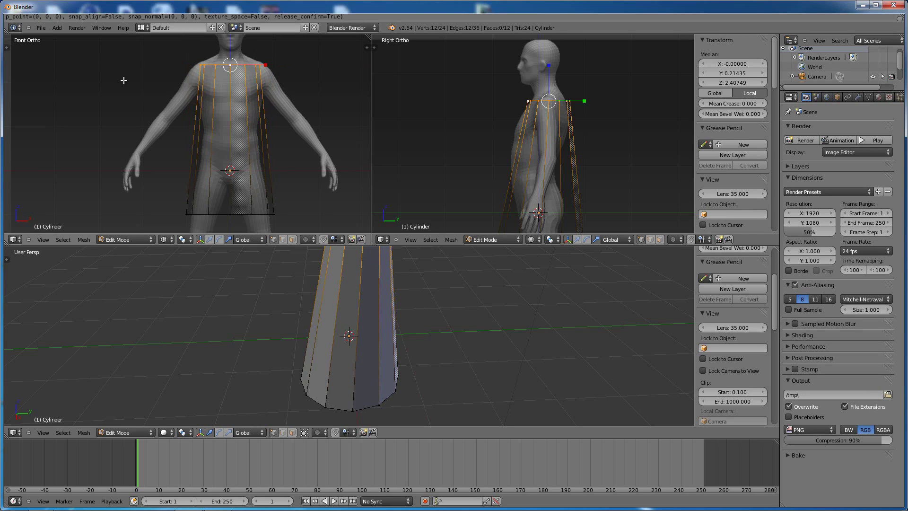
Add the lower rim's vertices to the selection, clear it and box-select only the upper rim in the front view.
key("b")
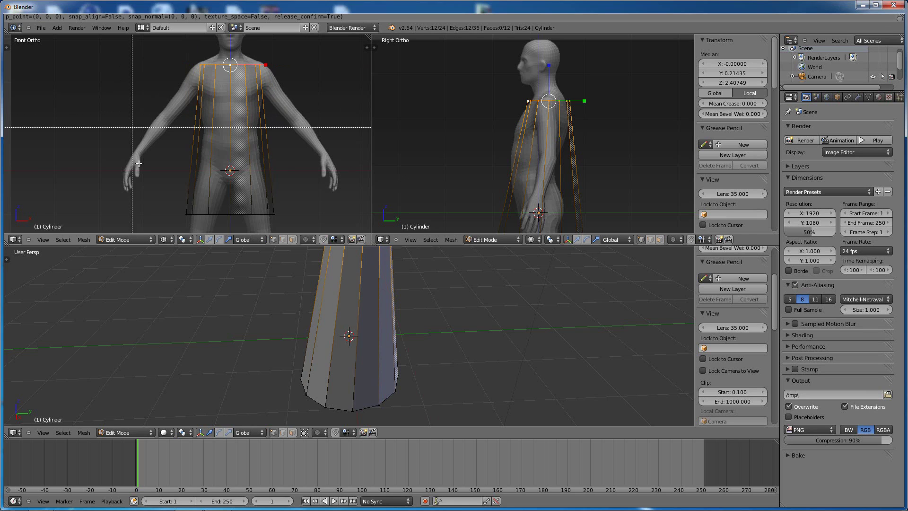
left_click_drag(156, 196, 305, 228)
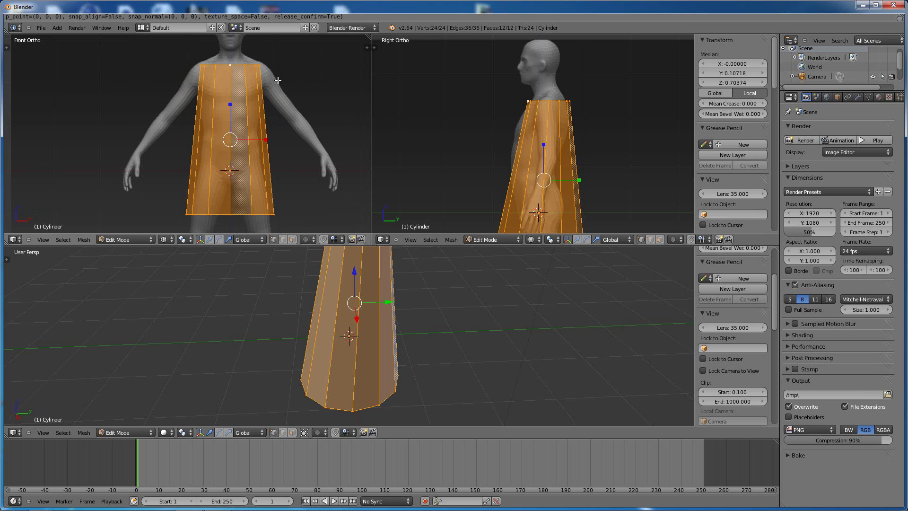
key("a")
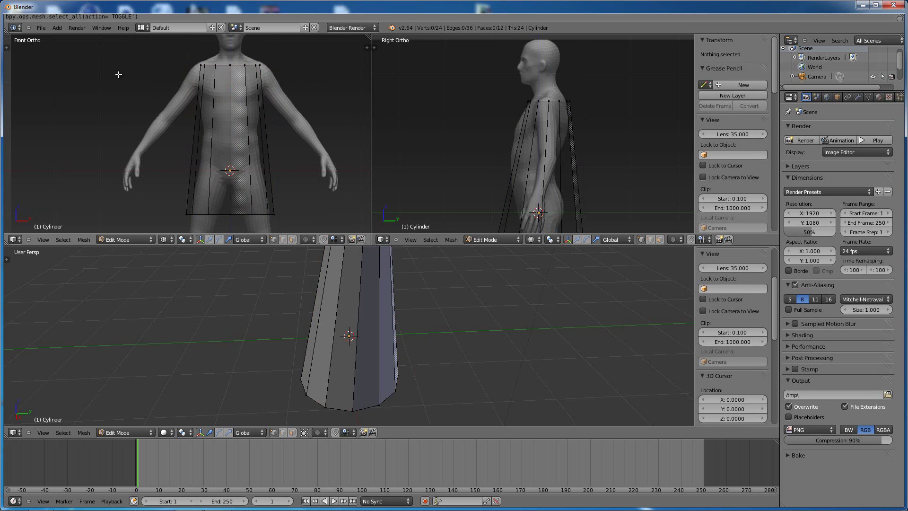
left_click_drag(178, 55, 284, 80)
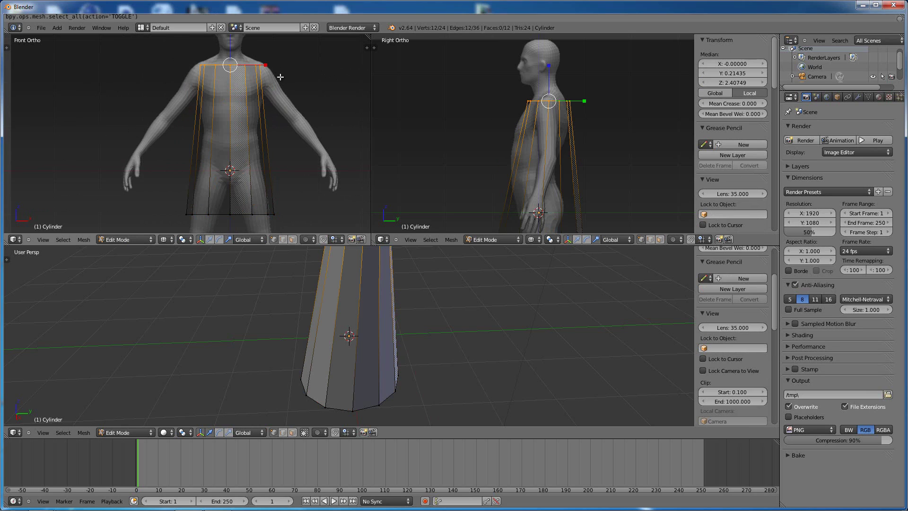
Select only the cylinder's lower rim in the front view and raise it along Z to about -0.07, near the reference's hips.
key("a")
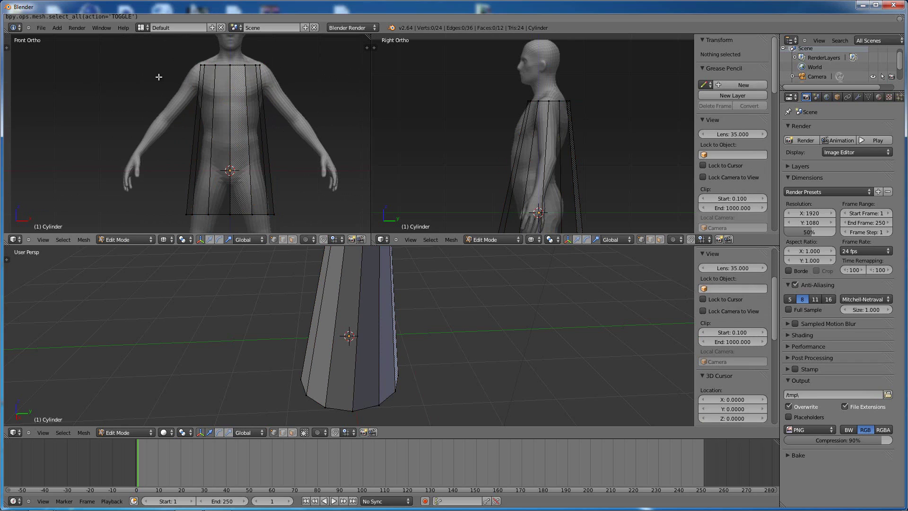
key("a")
key("a")
key("b")
left_click_drag(151, 183, 301, 227)
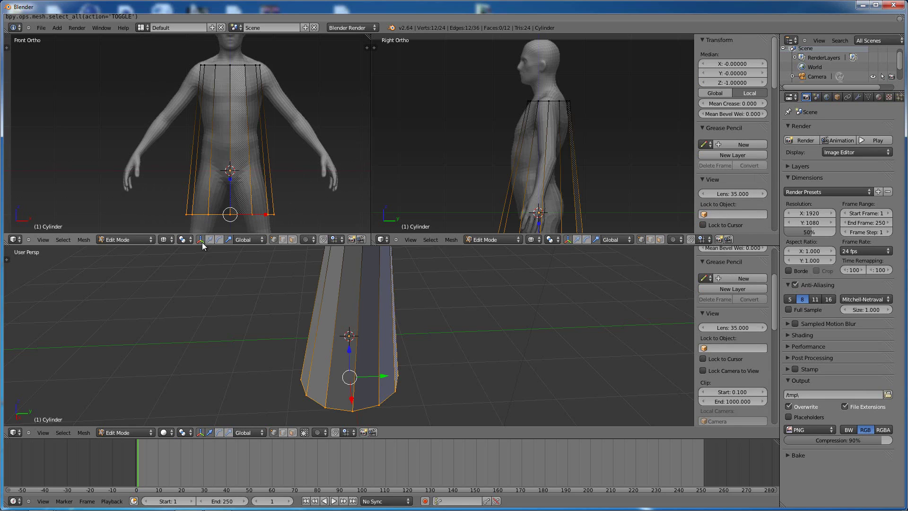
left_click_drag(230, 181, 236, 143)
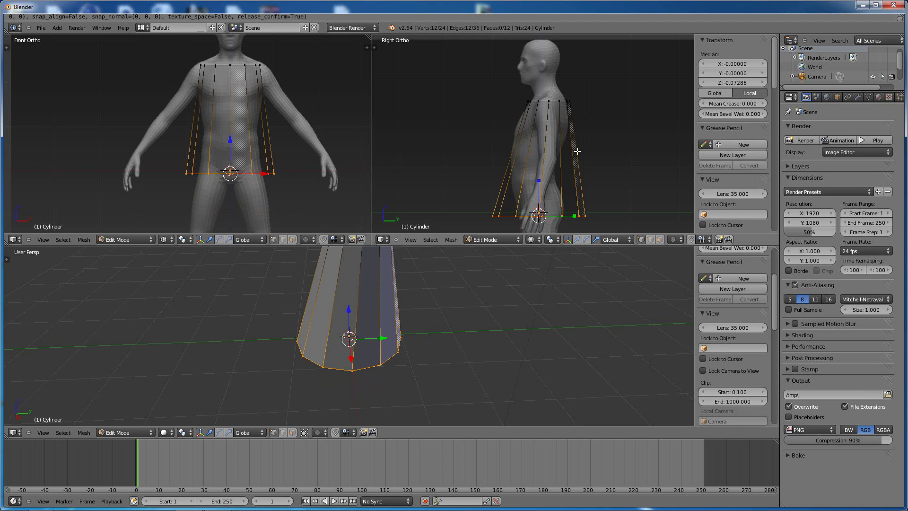
Scale the lower rim to about 0.51 along Y and narrow it along X to the hips, nudging it up to Z about -0.03.
key("s")
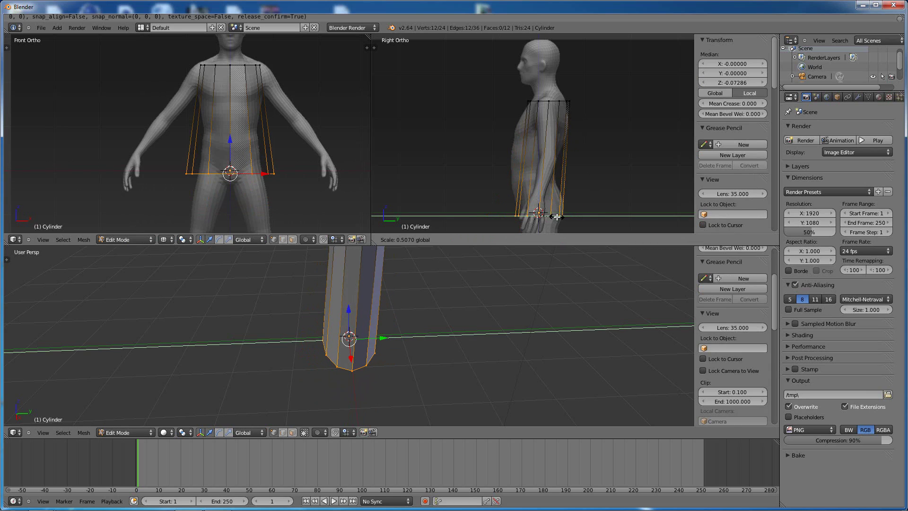
left_click(554, 216)
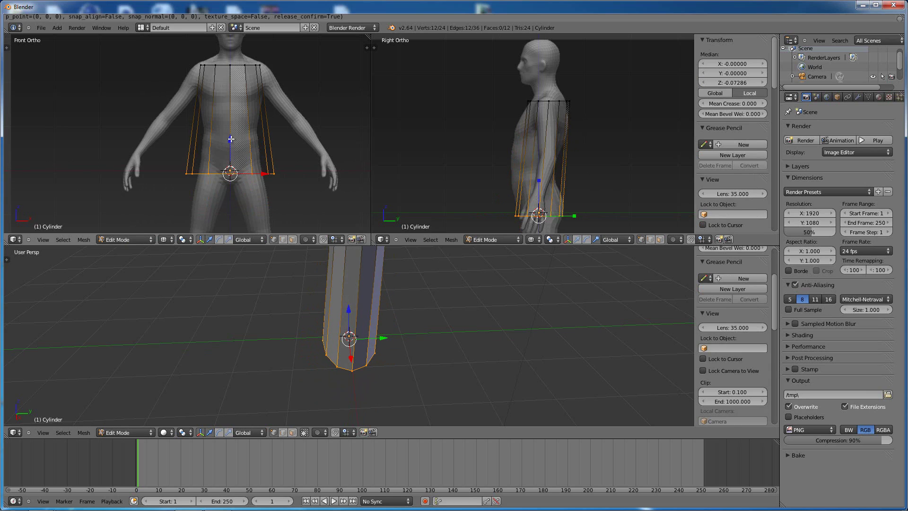
left_click_drag(228, 138, 230, 140)
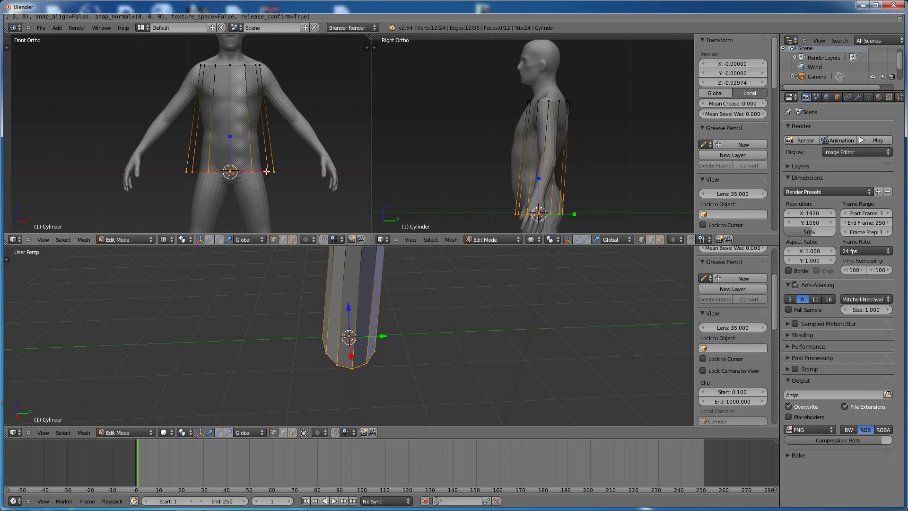
left_click_drag(266, 171, 256, 171)
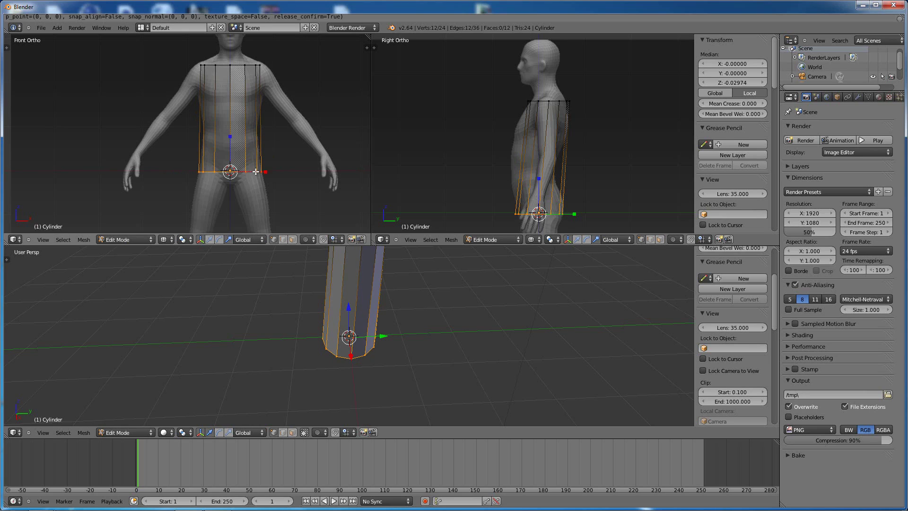
Move the lower rim to about Y 0.035 and Z 0.14 to line it up with the reference's hips.
scroll(265, 175, "up", 2)
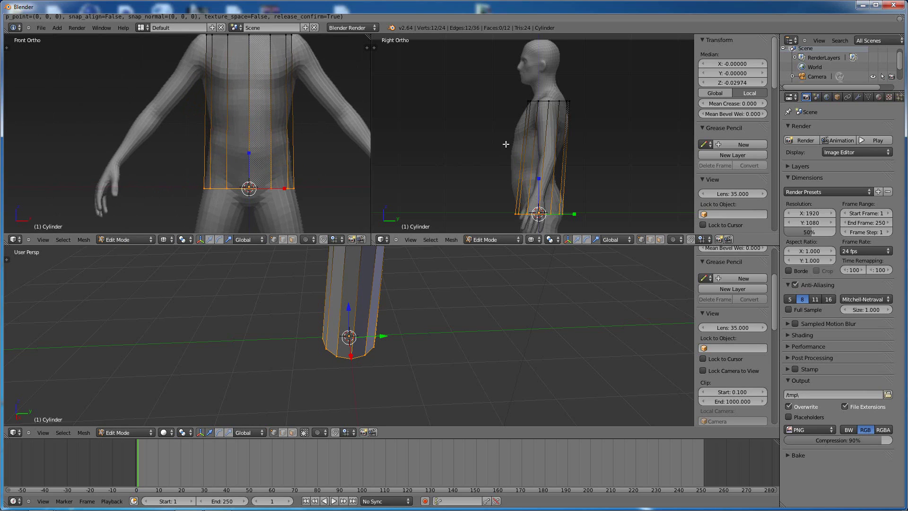
scroll(558, 175, "up", 2)
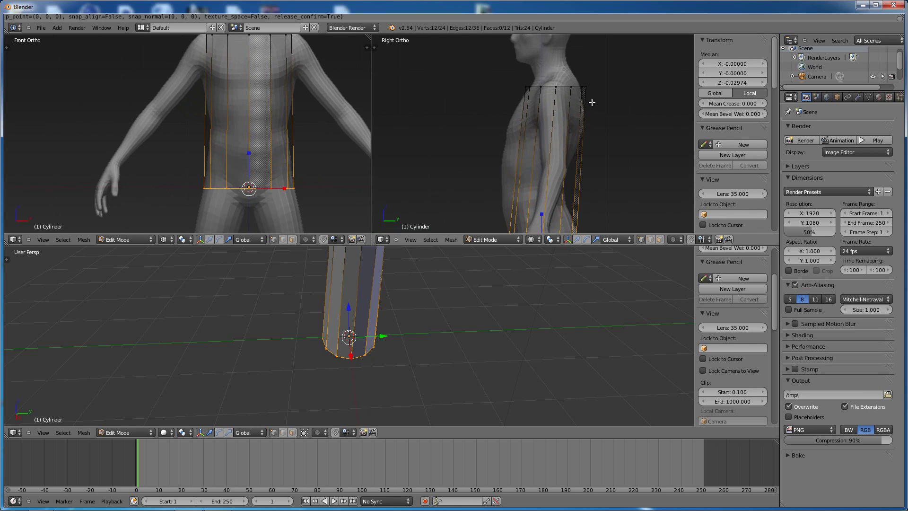
scroll(555, 156, "down", 5, "shift")
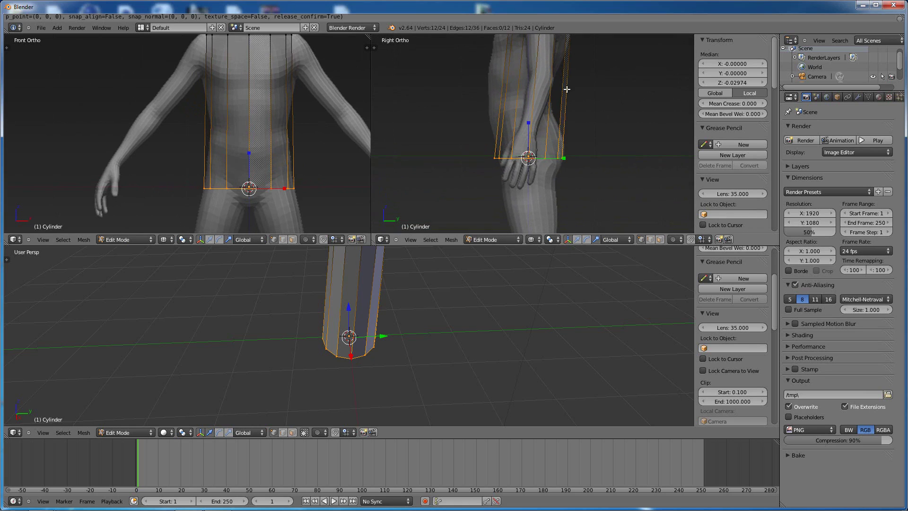
left_click(575, 240)
left_click_drag(528, 124, 529, 114)
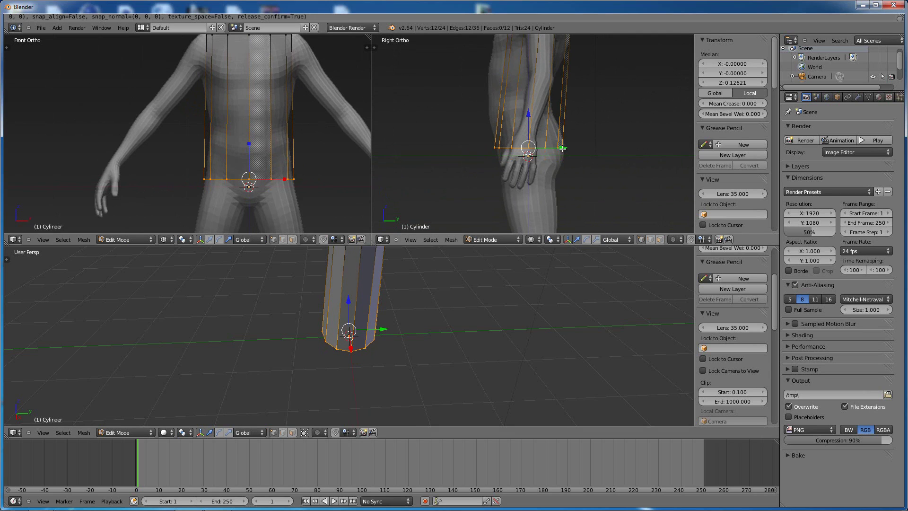
left_click_drag(562, 148, 565, 148)
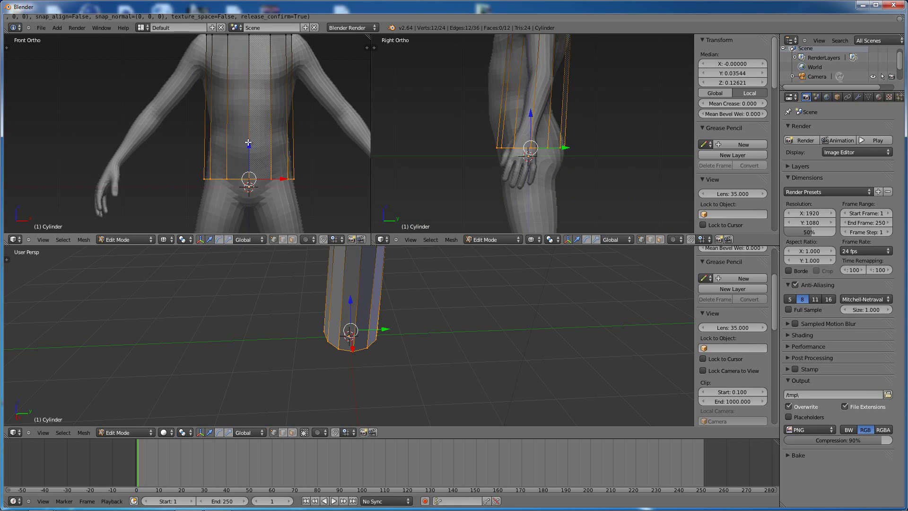
left_click_drag(249, 144, 250, 144)
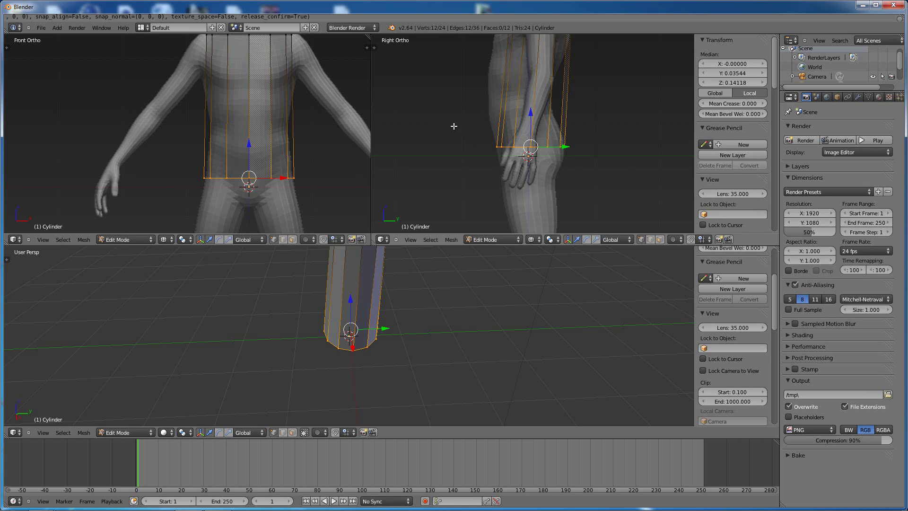
Select only the upper rim in the right view and scale it along Y to about 0.89 to fit the upper torso.
middle_click_drag(453, 115, 478, 176, "shift")
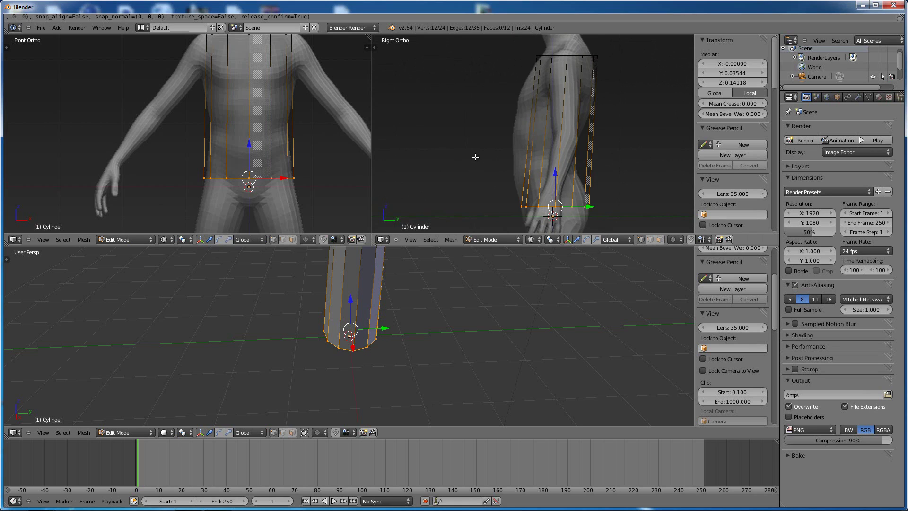
key("a")
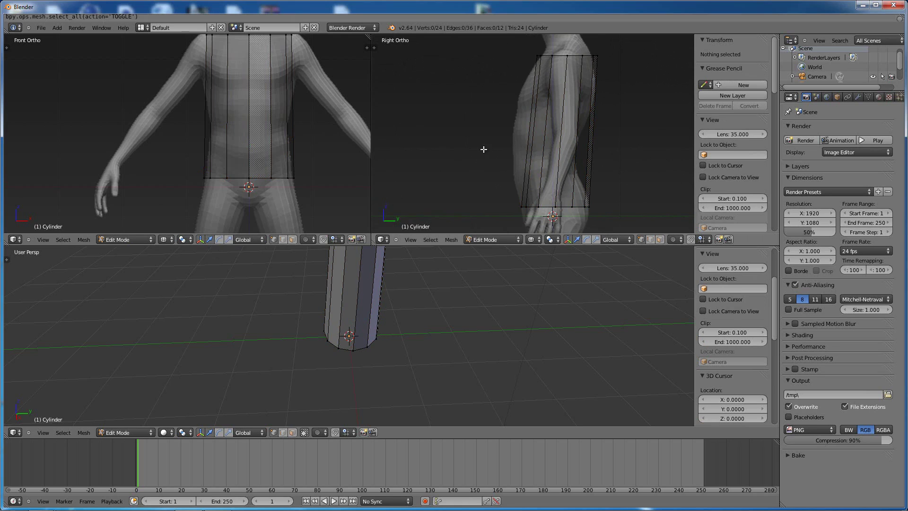
key("b")
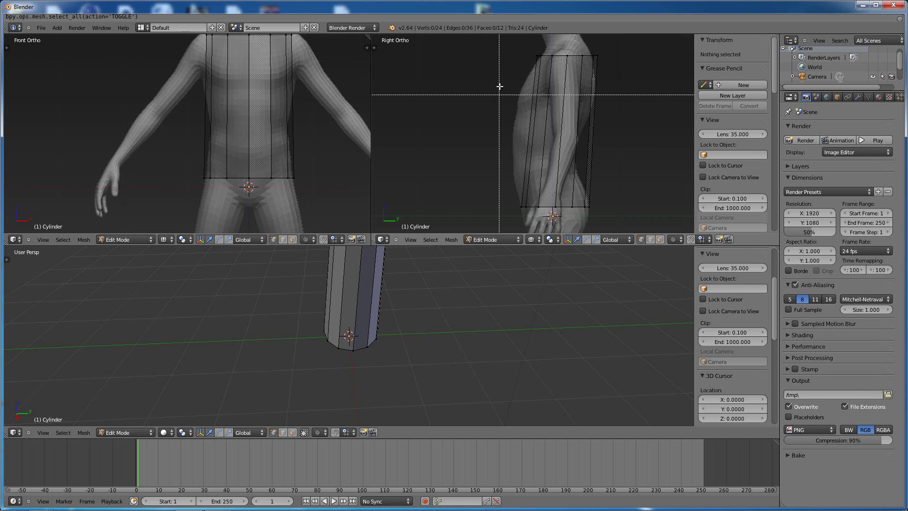
left_click_drag(508, 46, 609, 60)
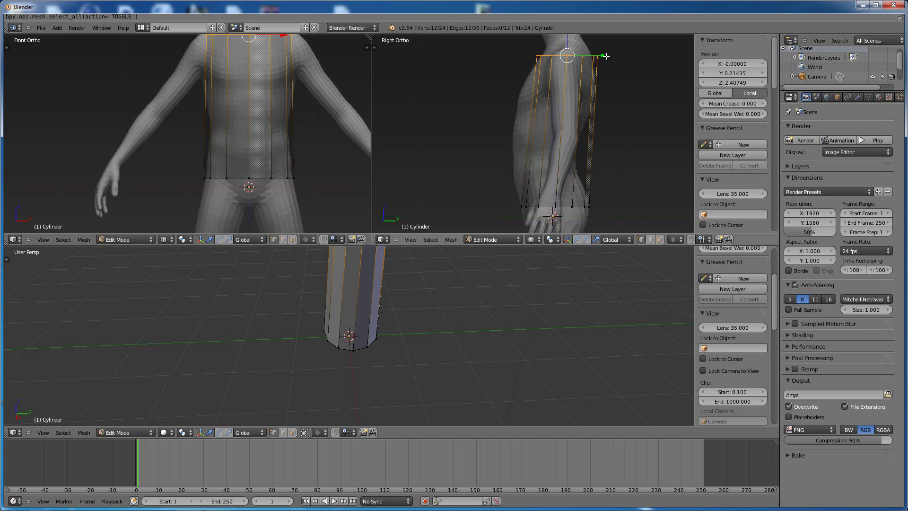
key("s")
key("y")
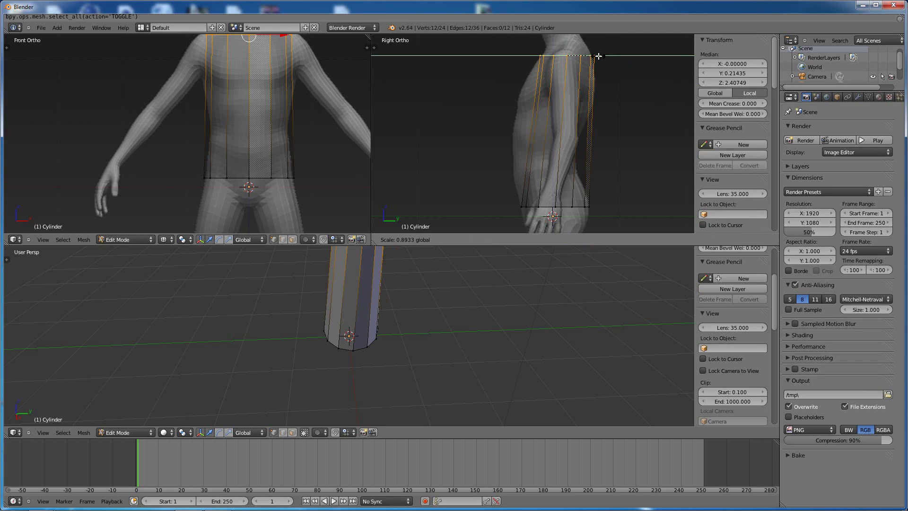
left_click(598, 56)
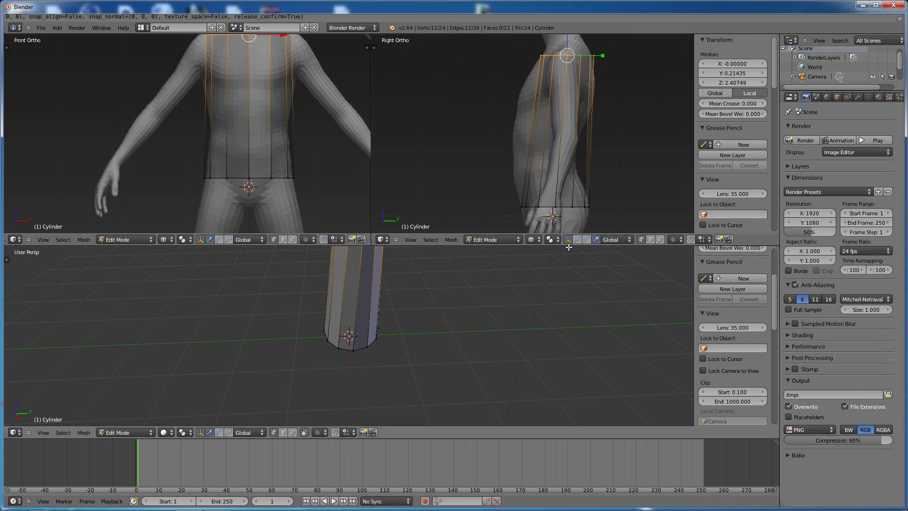
Widen the upper rim slightly along X in the front view to match the reference's shoulders, and clear the selection.
scroll(501, 276, "down", 2)
scroll(446, 288, "up", 1)
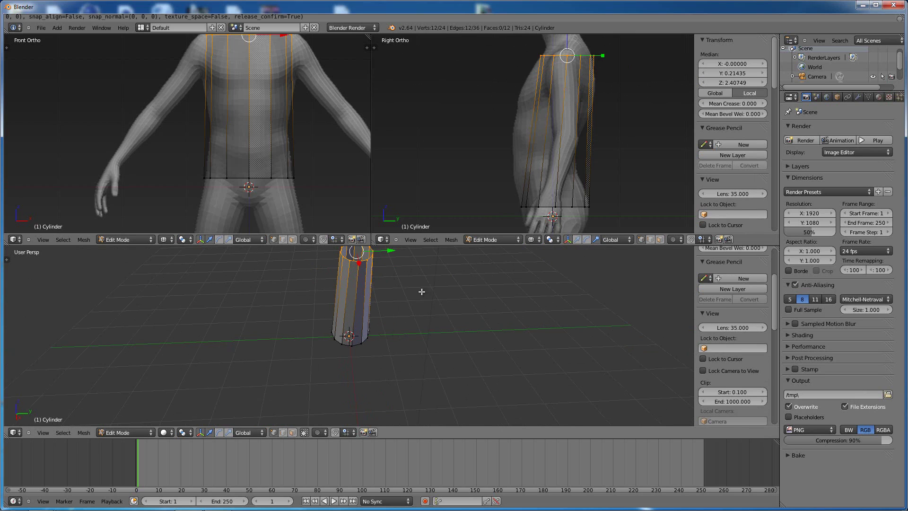
middle_click_drag(423, 288, 467, 307)
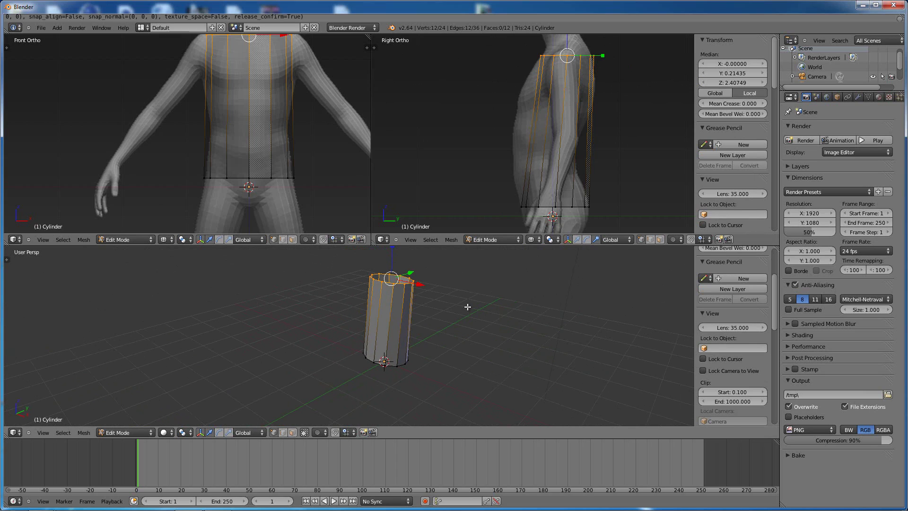
scroll(466, 306, "up", 1)
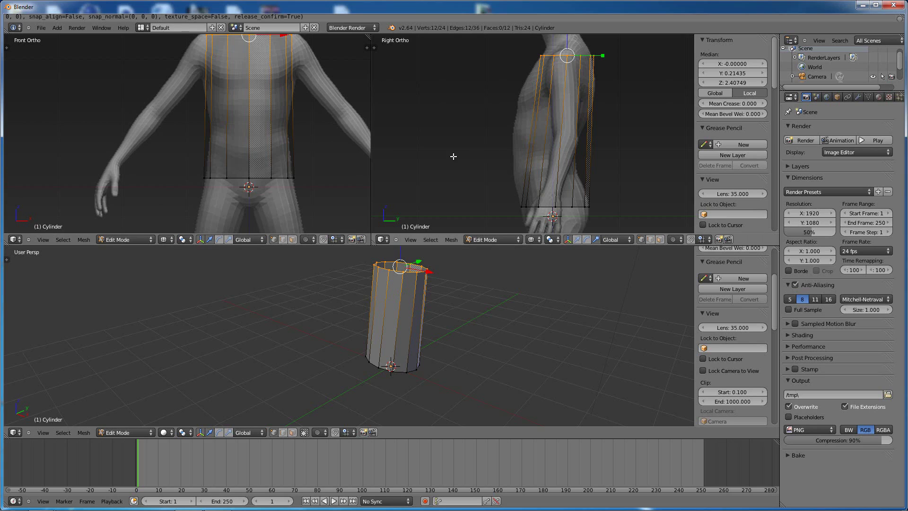
scroll(317, 141, "down", 1)
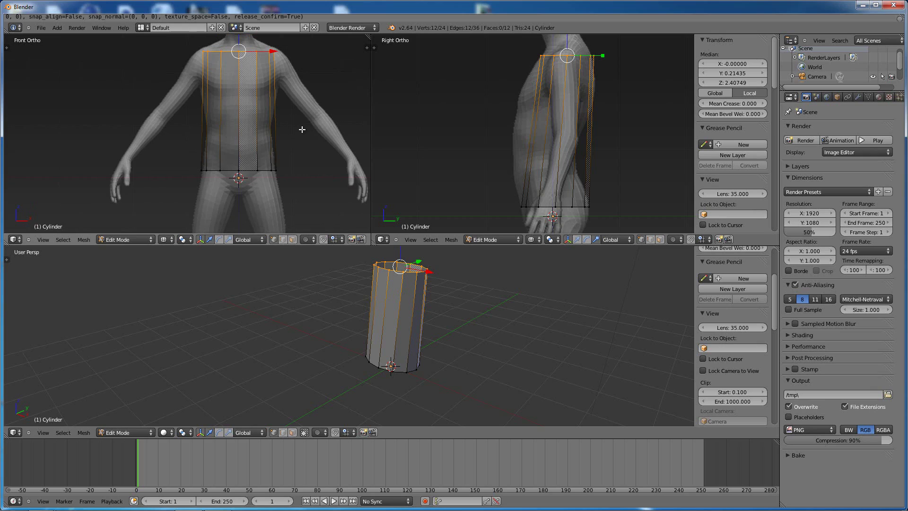
left_click(228, 240)
left_click_drag(274, 51, 277, 51)
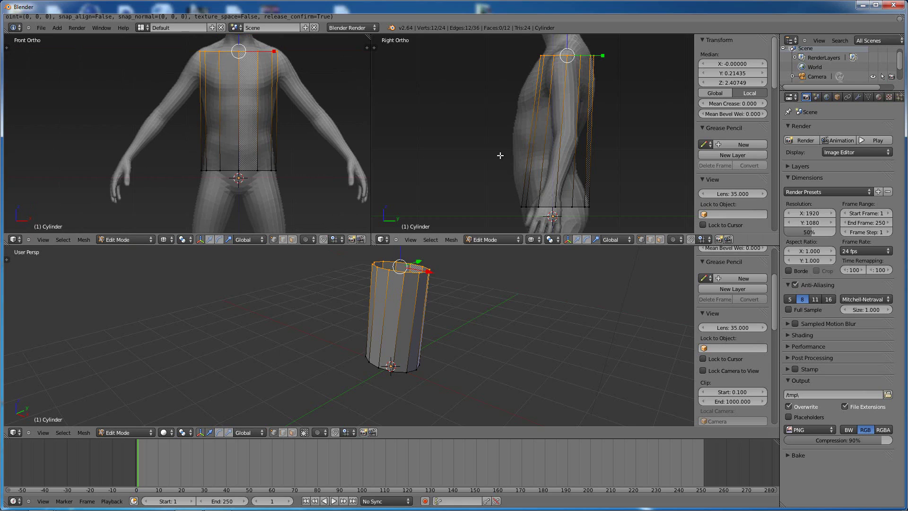
key("a")
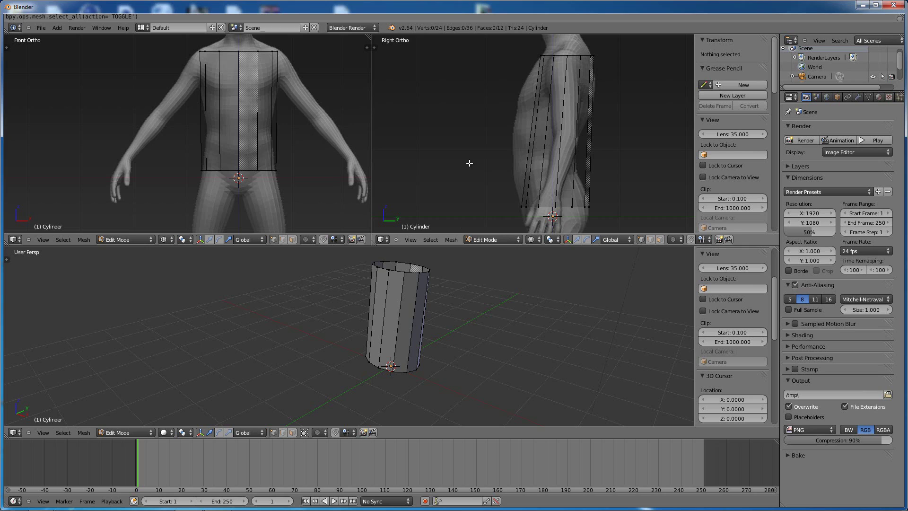
Add one horizontal loop cut slid down by about 0.32, and move the loop along Y to about -0.13 over the belly.
key("ctrl+r")
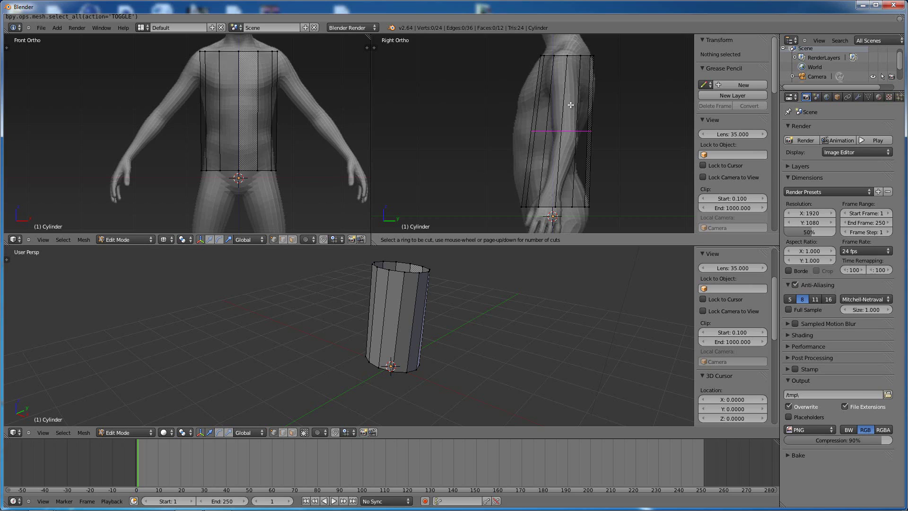
left_click(558, 128)
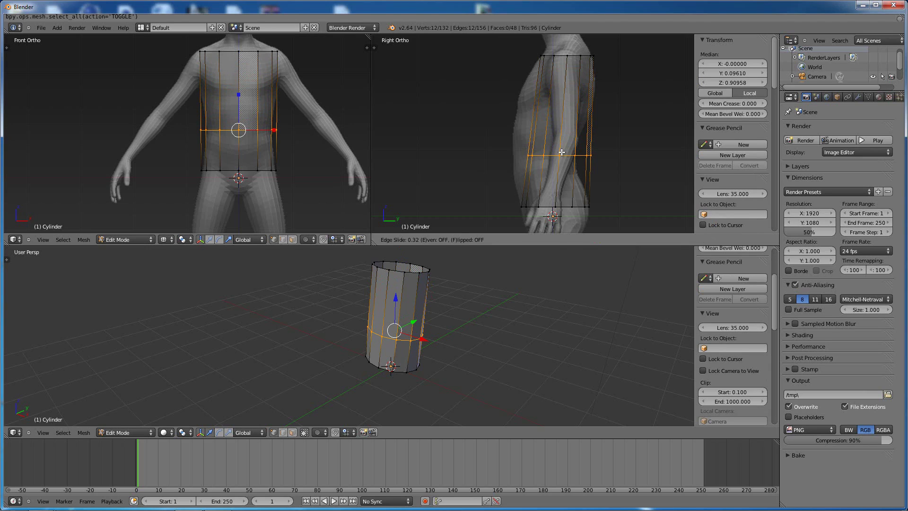
left_click(561, 151)
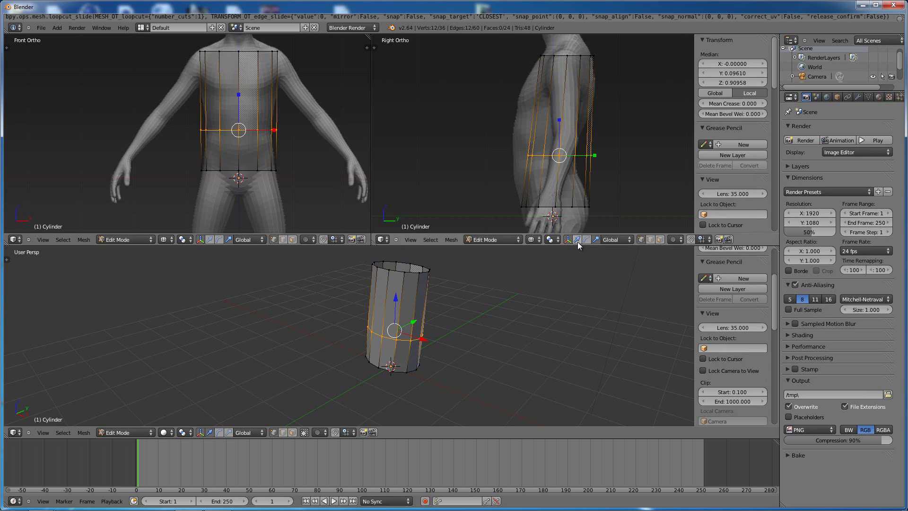
left_click_drag(593, 154, 580, 158)
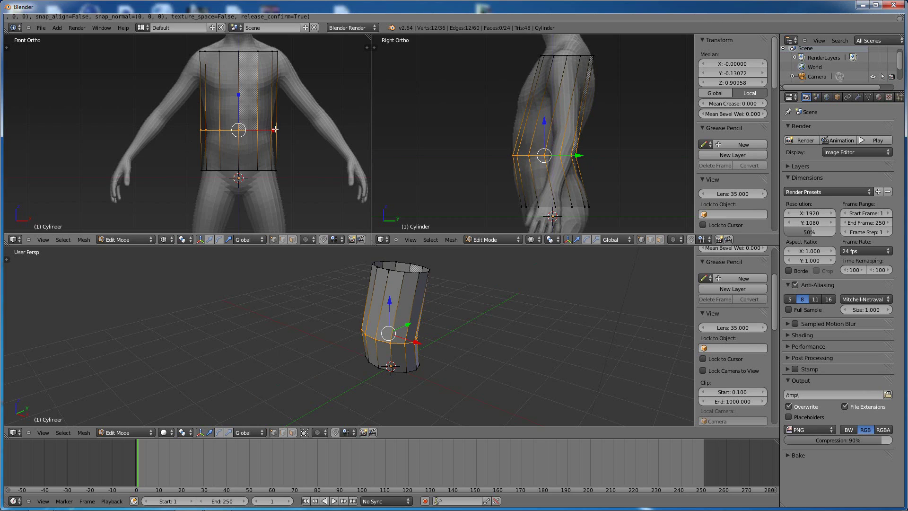
Scale the new waist loop along X to about 0.84 in the front view to match the reference's waist.
key("s")
key("x")
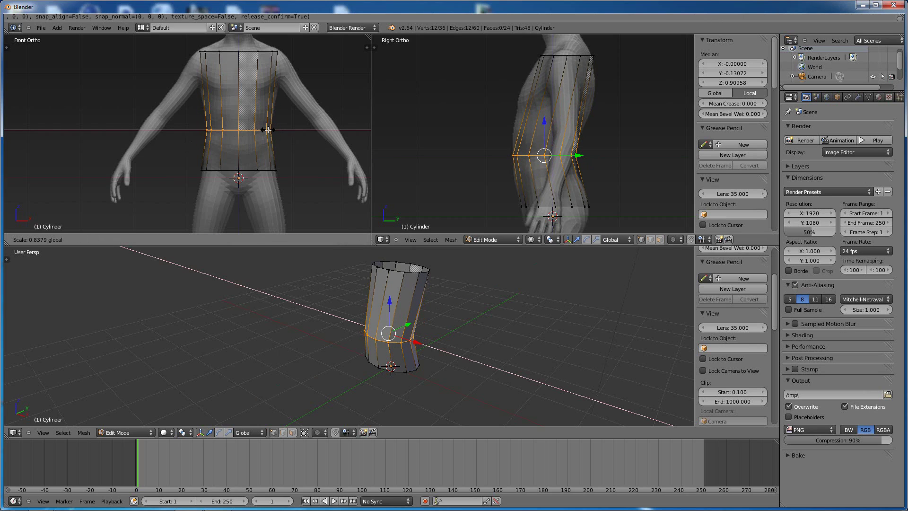
left_click(277, 132)
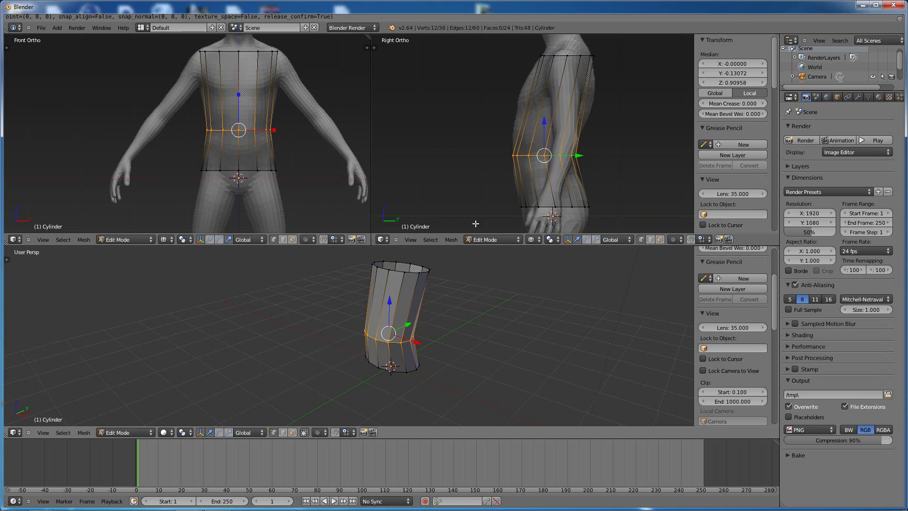
middle_click_drag(480, 301, 461, 288)
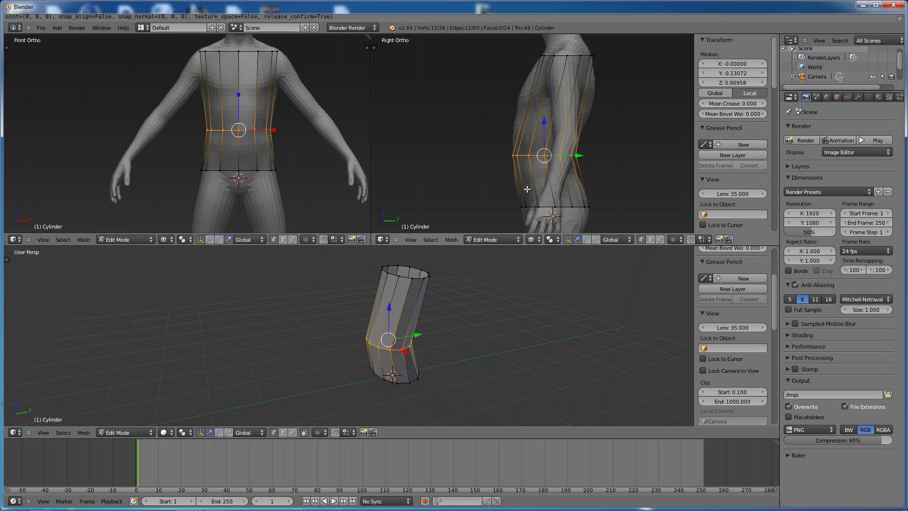
Scale the waist loop slightly narrower along Y in the right view and shift it along Y to about -0.14.
scroll(572, 174, "up", 3)
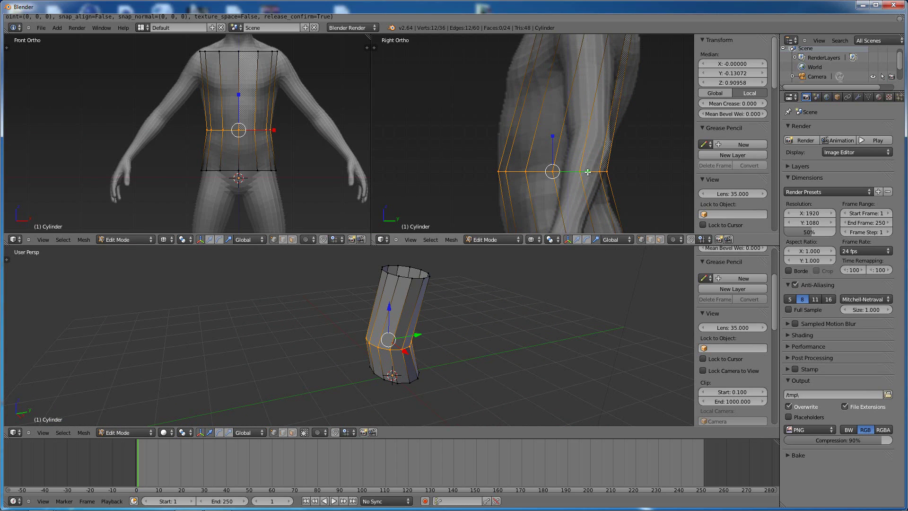
key("s")
key("y")
left_click(586, 172)
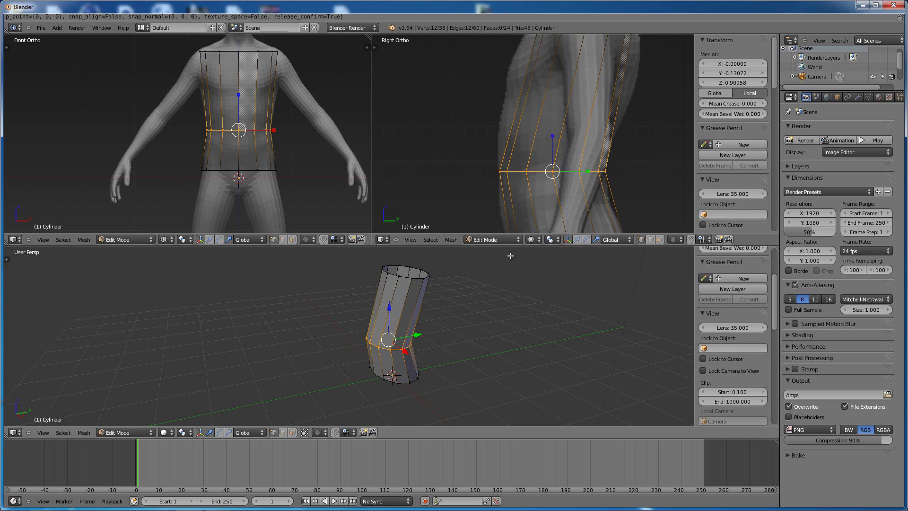
key("g")
key("y")
left_click(586, 172)
scroll(579, 174, "down", 3)
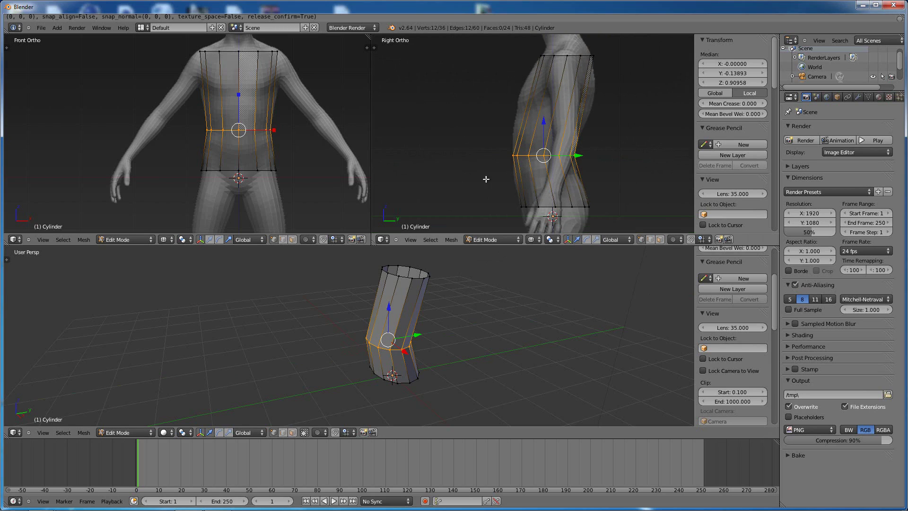
Add one horizontal loop cut centred between the waist loop and upper rim, and scale it along X to about 1.07.
key("a")
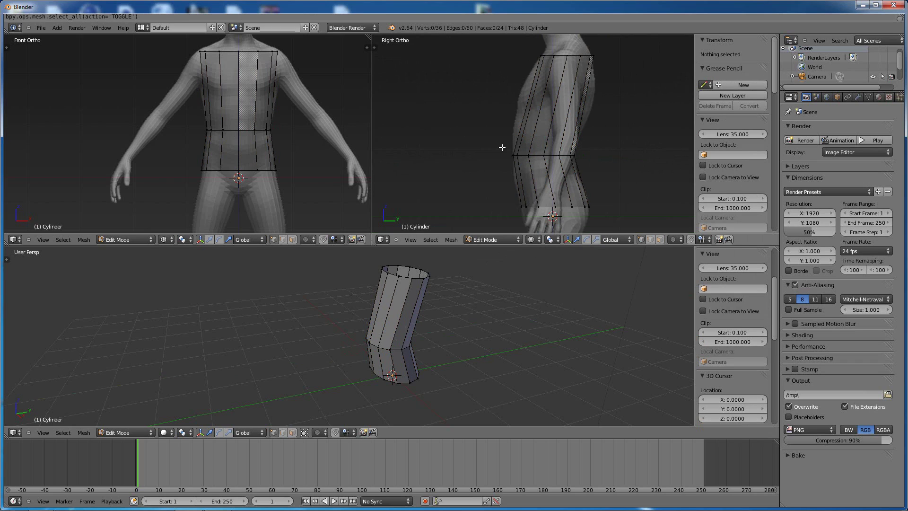
key("ctrl+r")
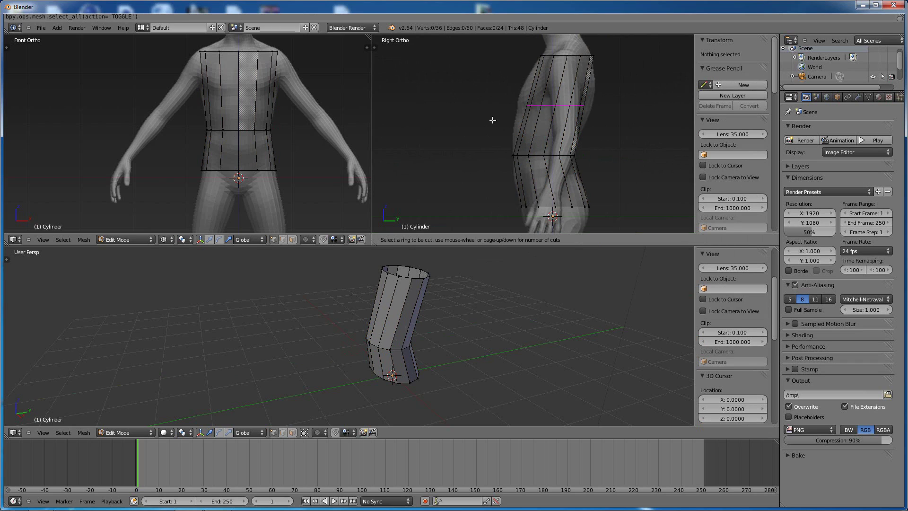
left_click(547, 134)
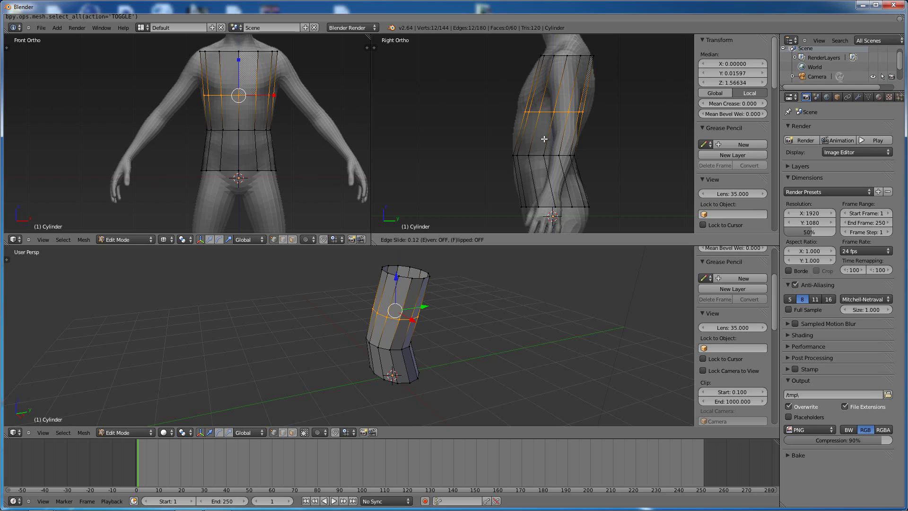
right_click(544, 138)
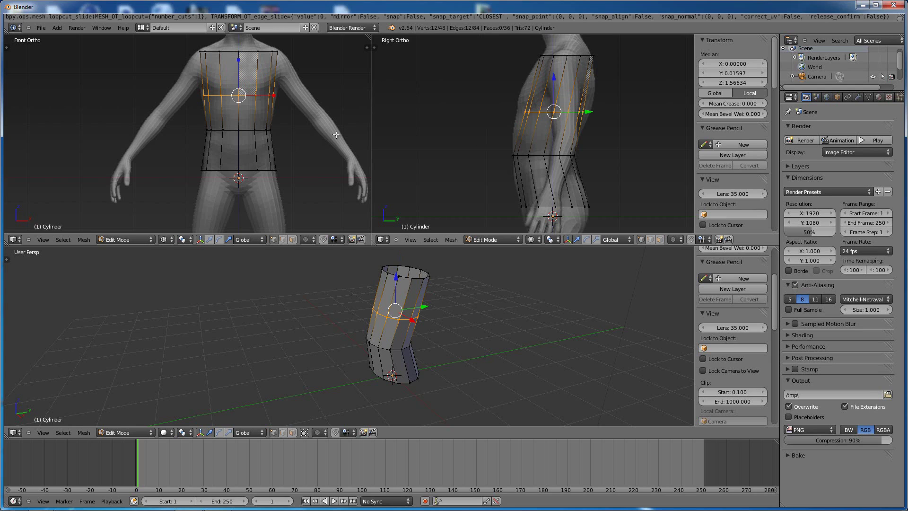
key("s")
key("x")
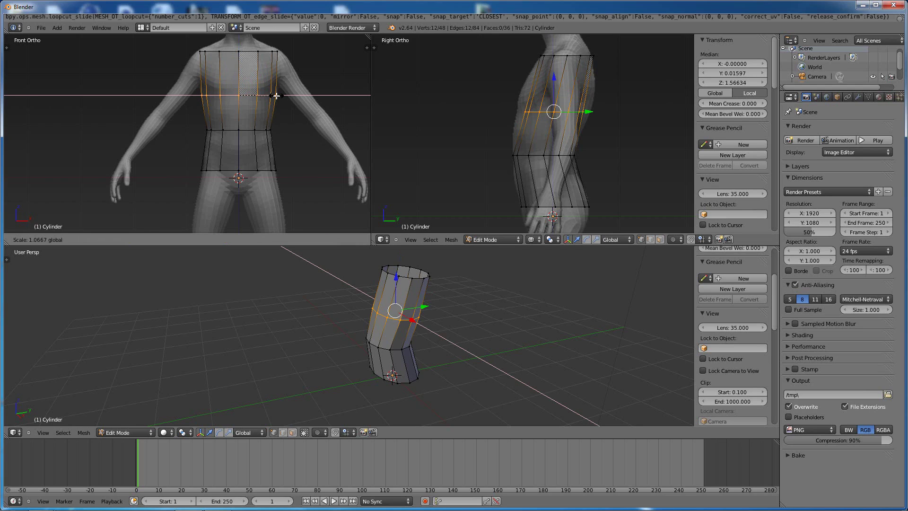
left_click(276, 95)
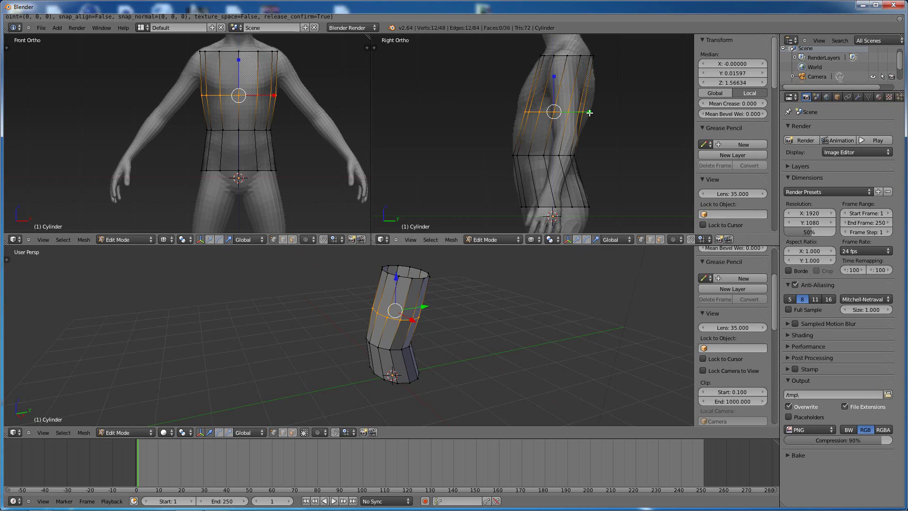
Scale the new mid-torso loop along Y by about 1.26 and move it to about Y 0.002 to fit the right reference.
key("s")
key("y")
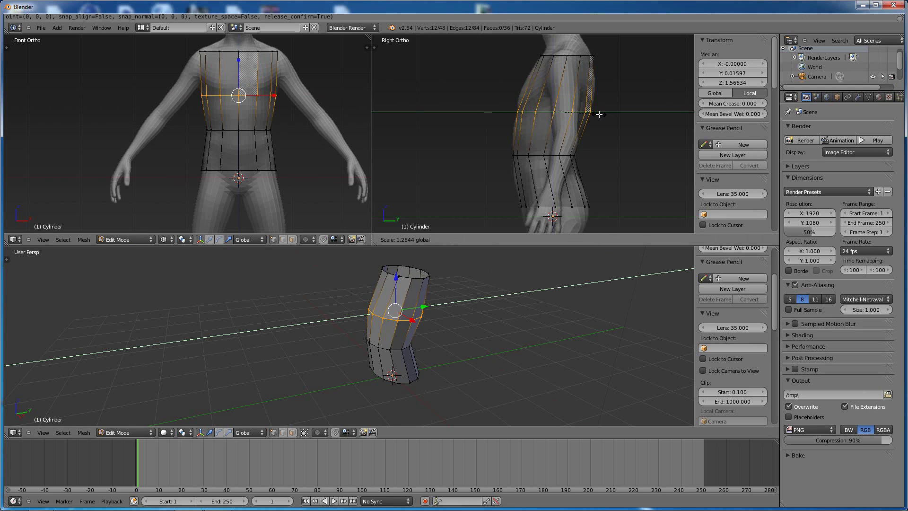
left_click(598, 121)
left_click(578, 239)
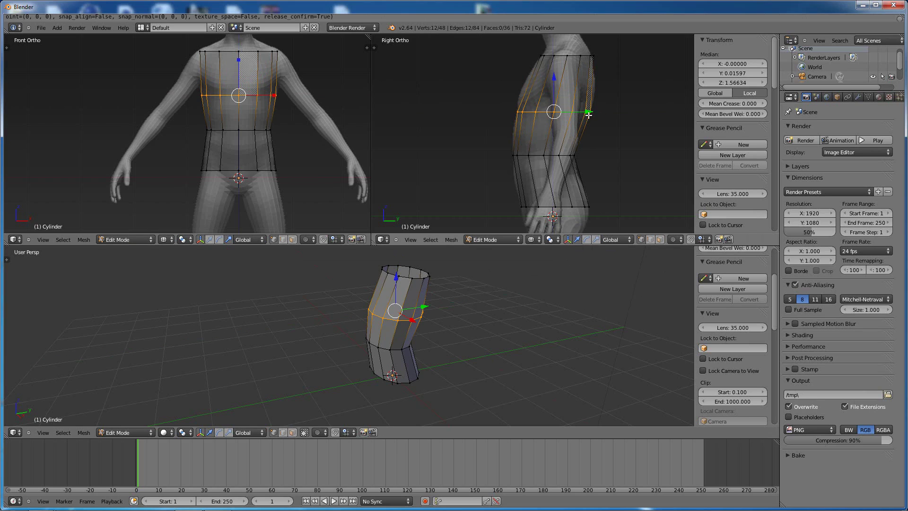
left_click_drag(587, 112, 580, 149)
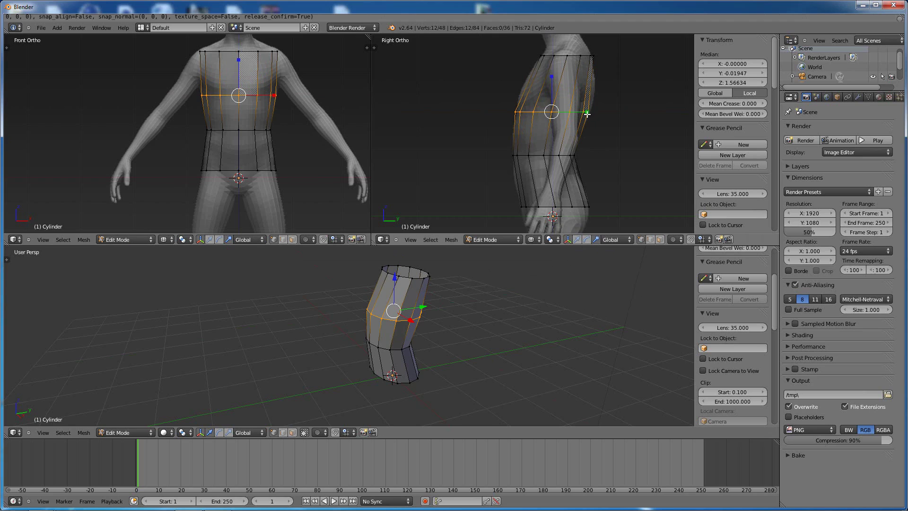
left_click_drag(588, 112, 587, 112)
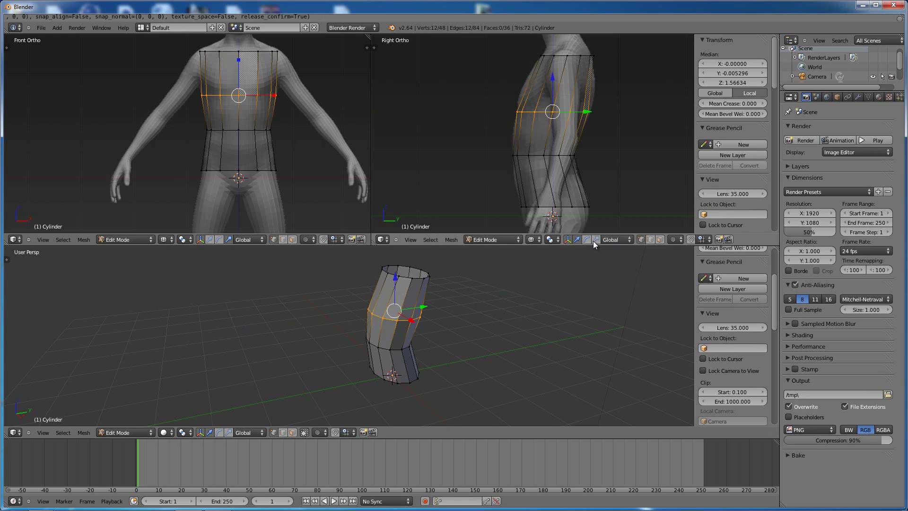
left_click(587, 113)
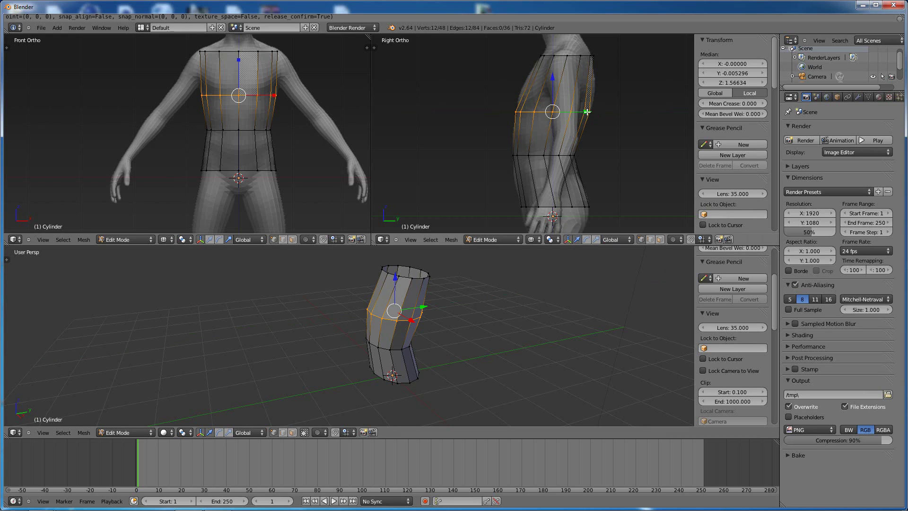
left_click_drag(588, 113, 588, 112)
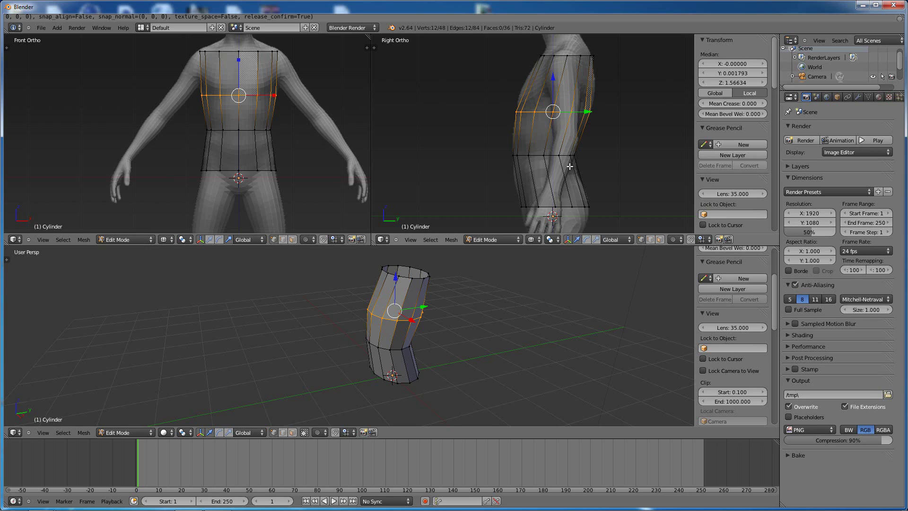
Add one horizontal loop cut about midway between the waist loop and lower rim, and move it along Y to about -0.085.
key("a")
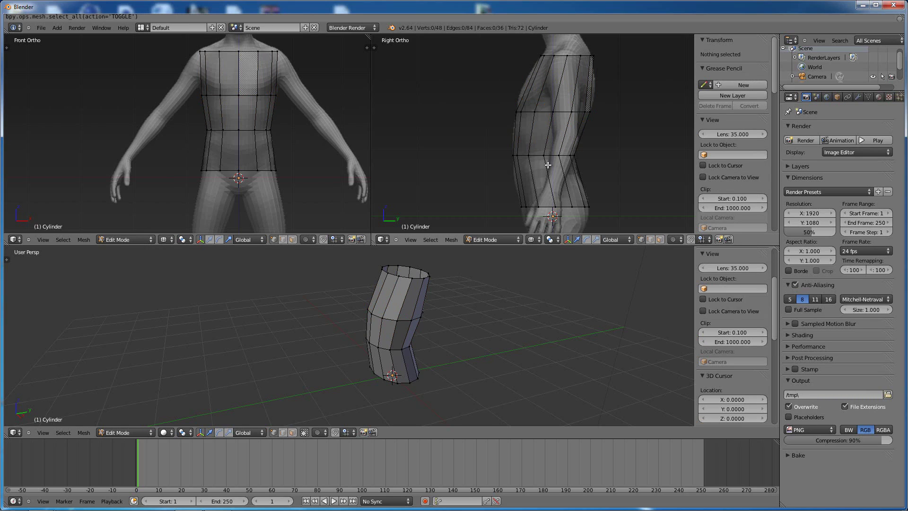
key("ctrl+r")
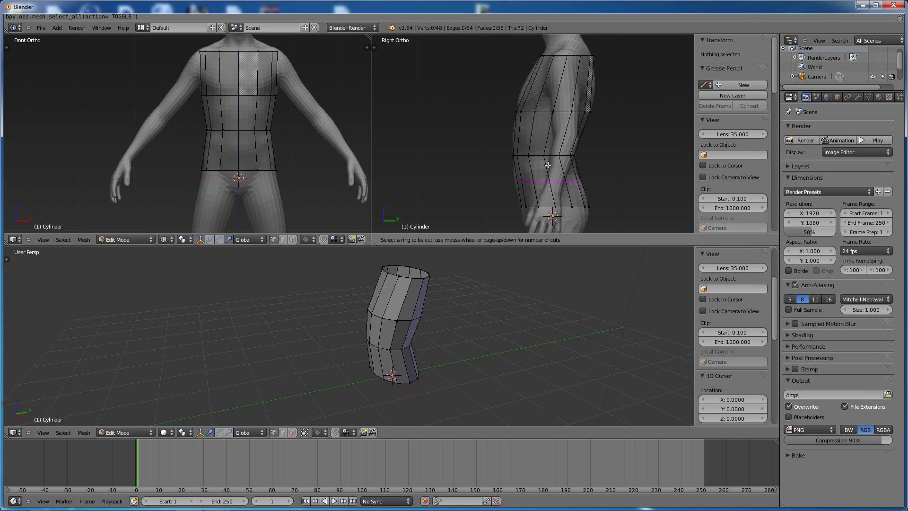
left_click(548, 165)
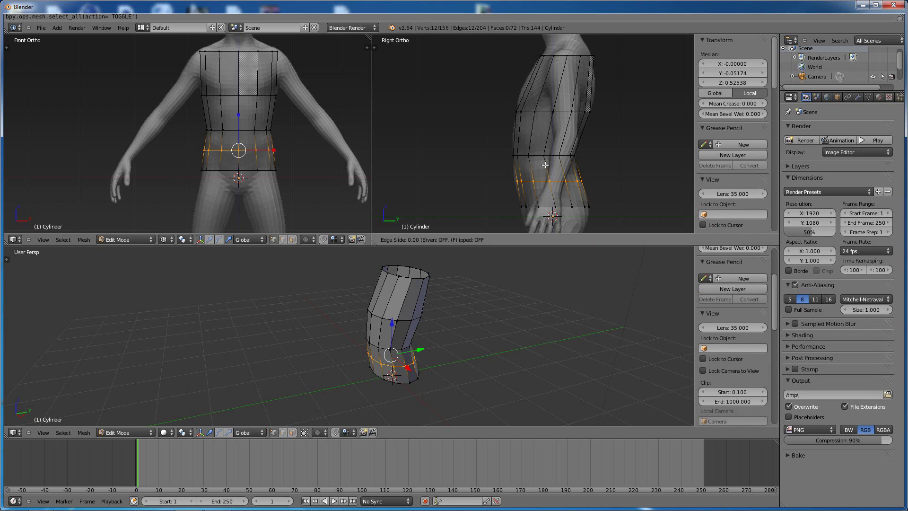
left_click(482, 178)
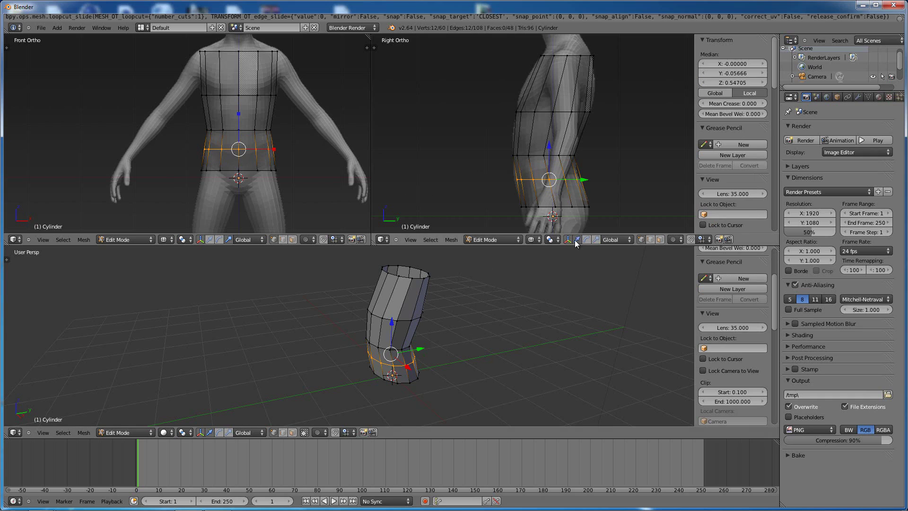
left_click(594, 241)
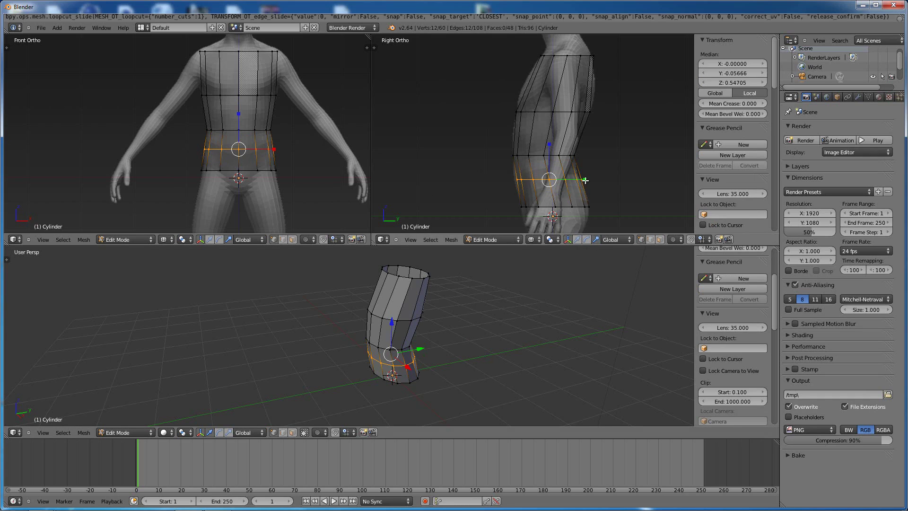
left_click(576, 239)
left_click_drag(584, 180, 581, 180)
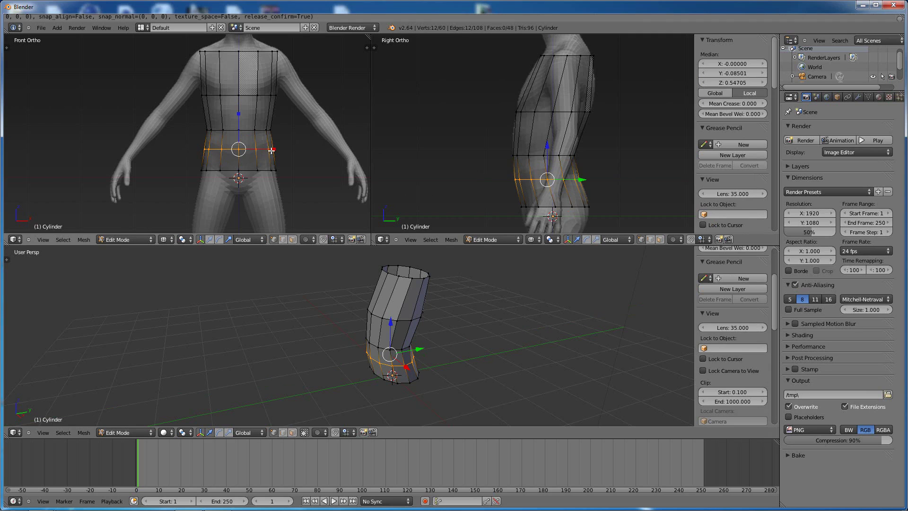
Scale the new hip loop slightly narrower along X in the front view to match the reference, and clear the selection.
scroll(328, 161, "up", 3)
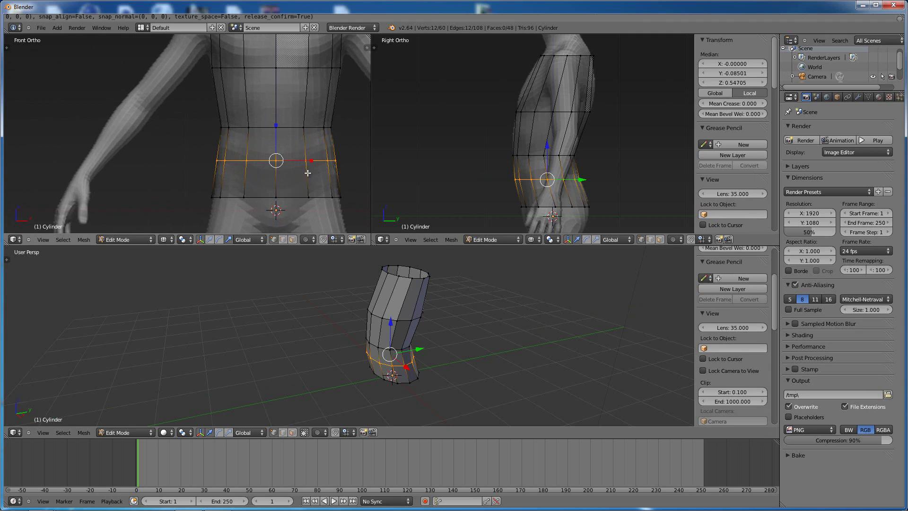
key("s")
key("x")
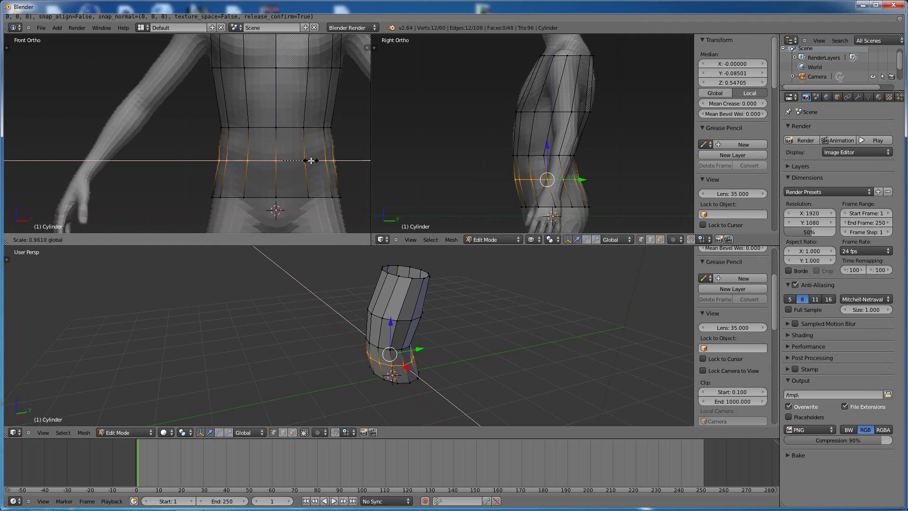
left_click(312, 161)
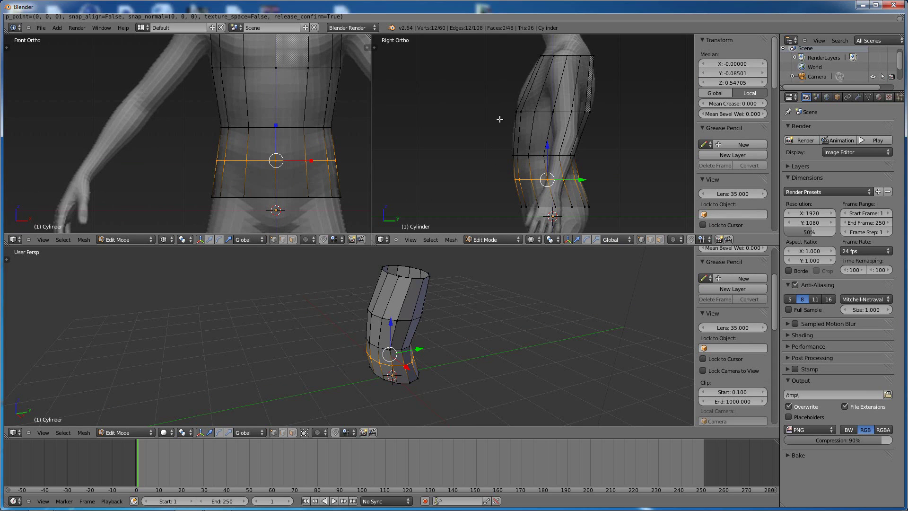
key("a")
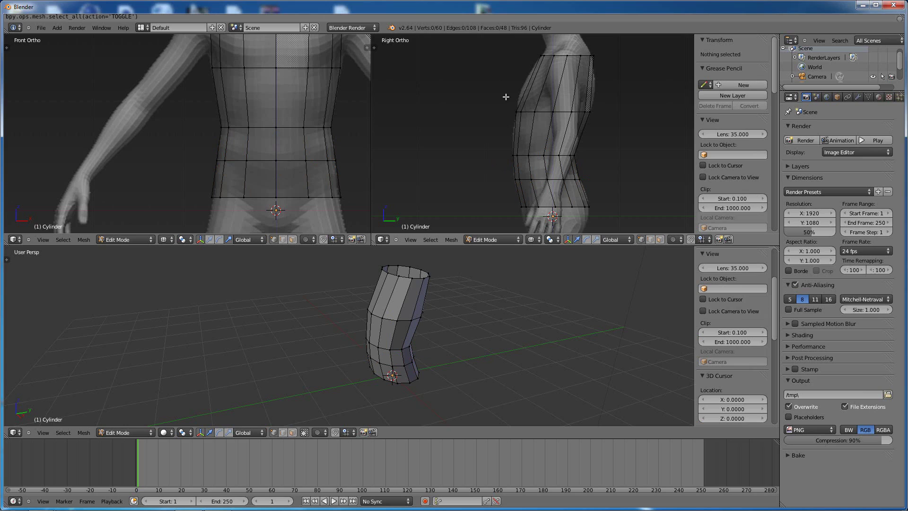
Add one horizontal loop cut centred between the mid-torso loop and upper rim, and scale it along X to about 1.04.
scroll(241, 144, "down", 3)
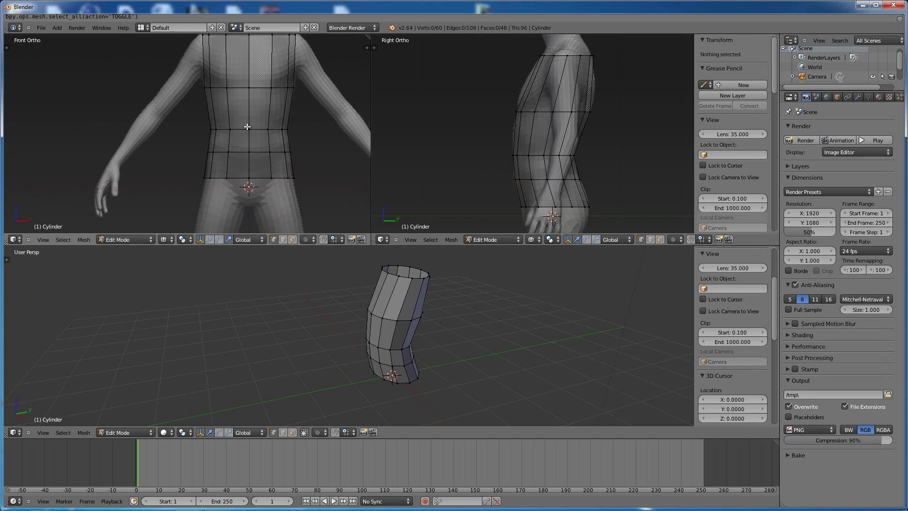
key("ctrl+r")
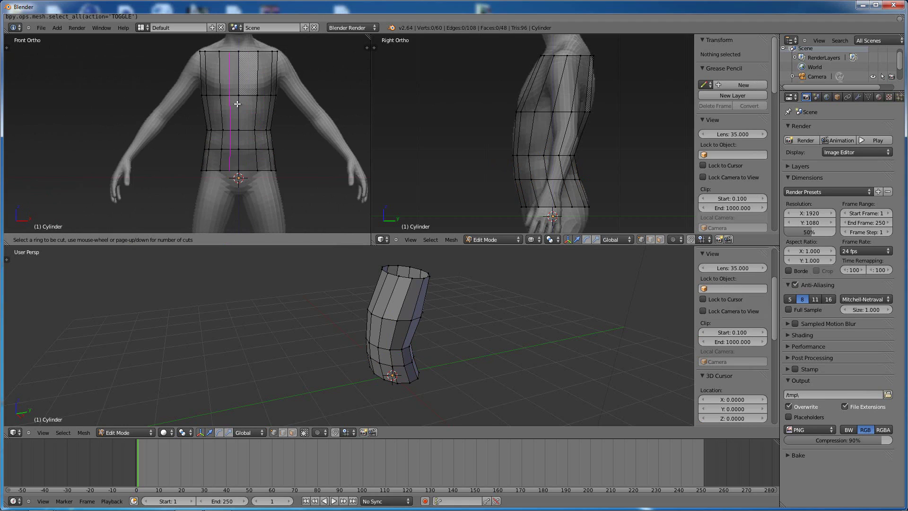
left_click(267, 64)
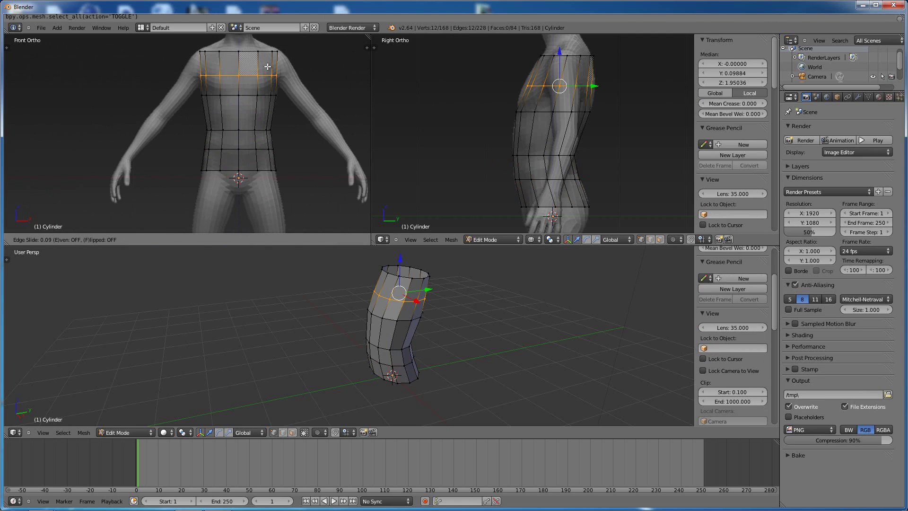
right_click(268, 66)
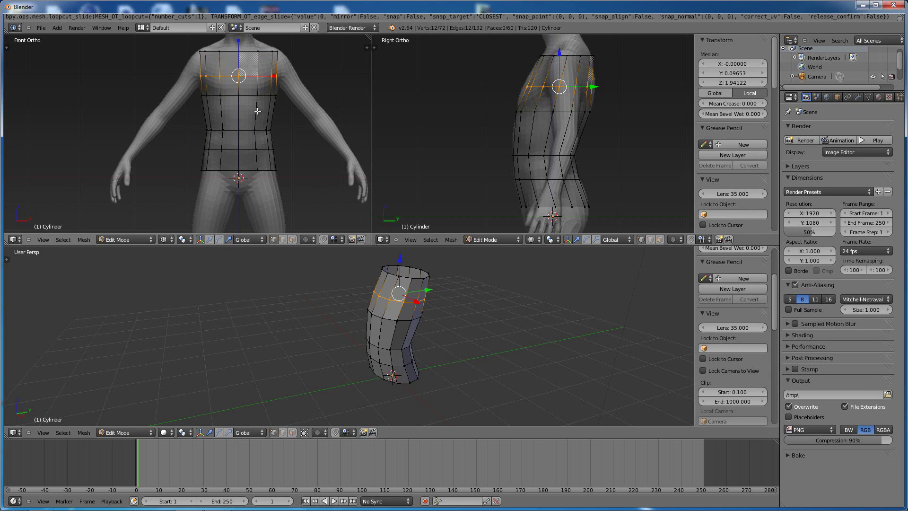
key("s")
key("x")
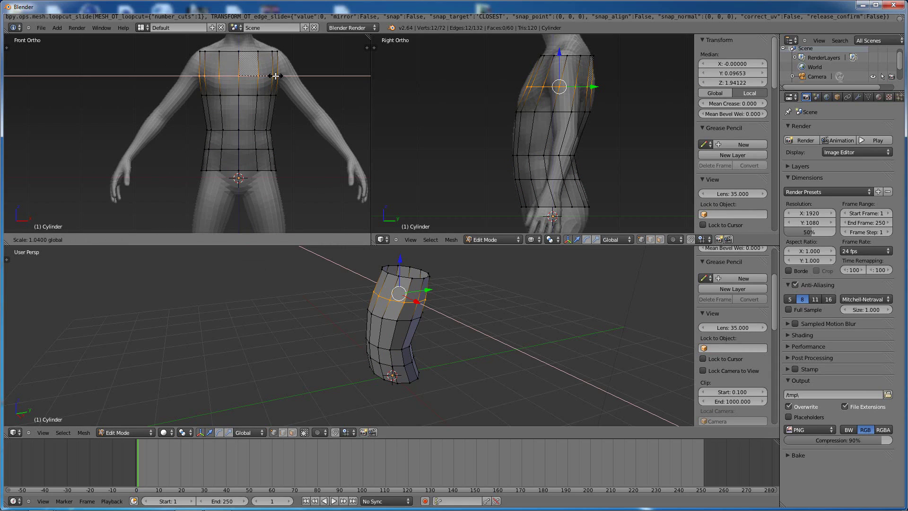
left_click(276, 76)
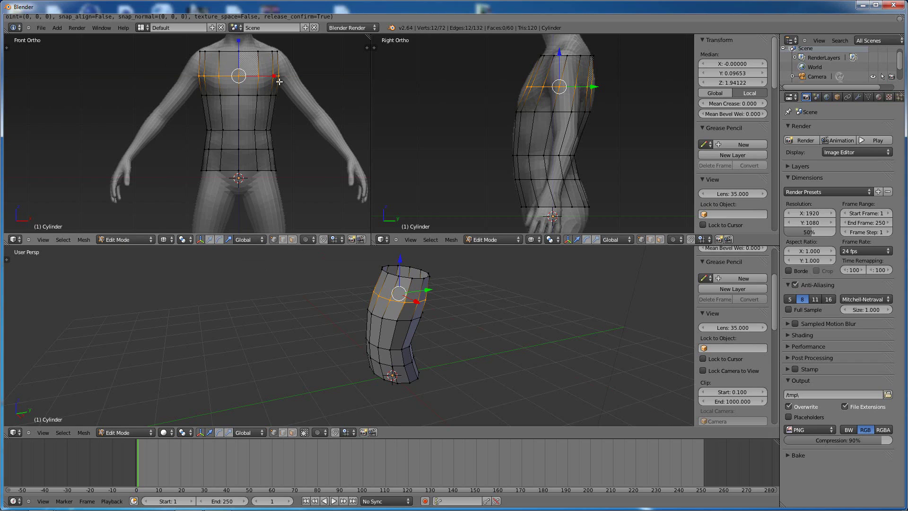
Widen the new chest loop slightly along Y in the right view to match the reference, and clear the selection.
left_click(586, 239, "shift")
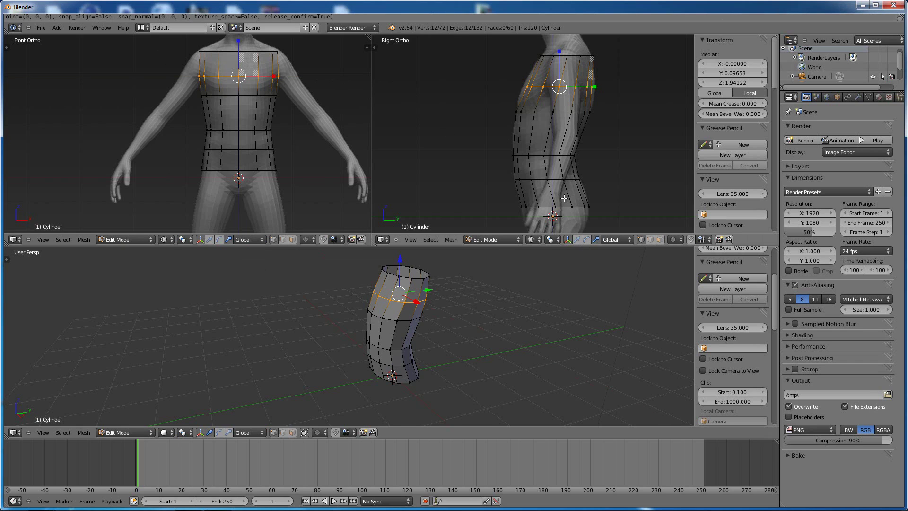
left_click_drag(594, 87, 597, 87)
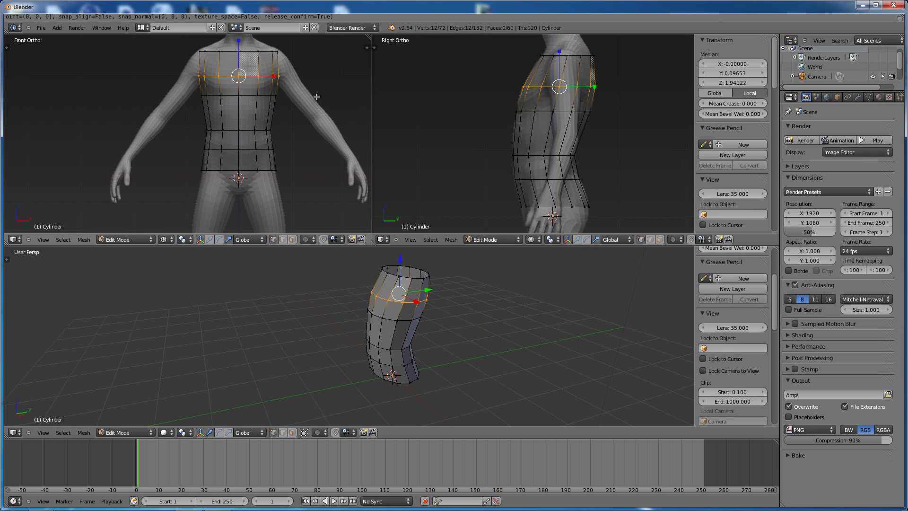
key("a")
Add a horizontal loop cut just below the upper rim at about Z 2.27, and fit it along Y at about 0.17.
key("ctrl+r")
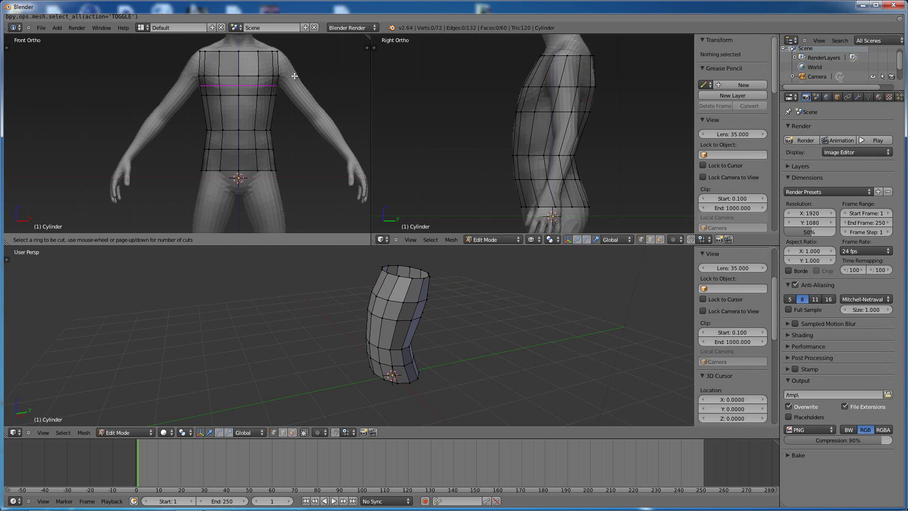
left_click(292, 60)
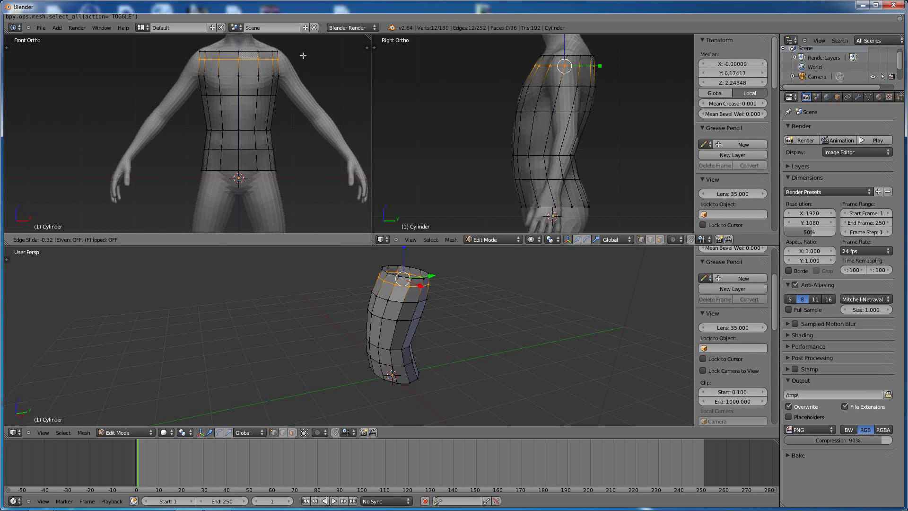
left_click(304, 55)
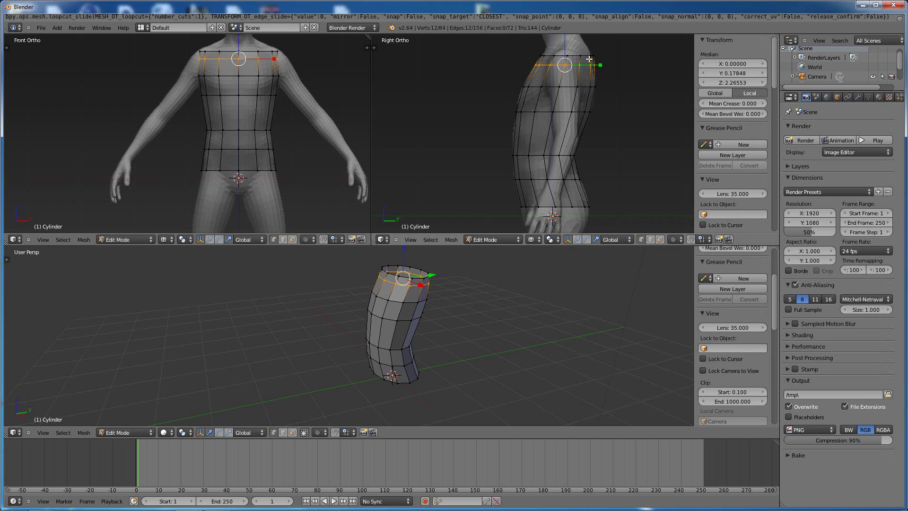
left_click_drag(601, 65, 611, 86)
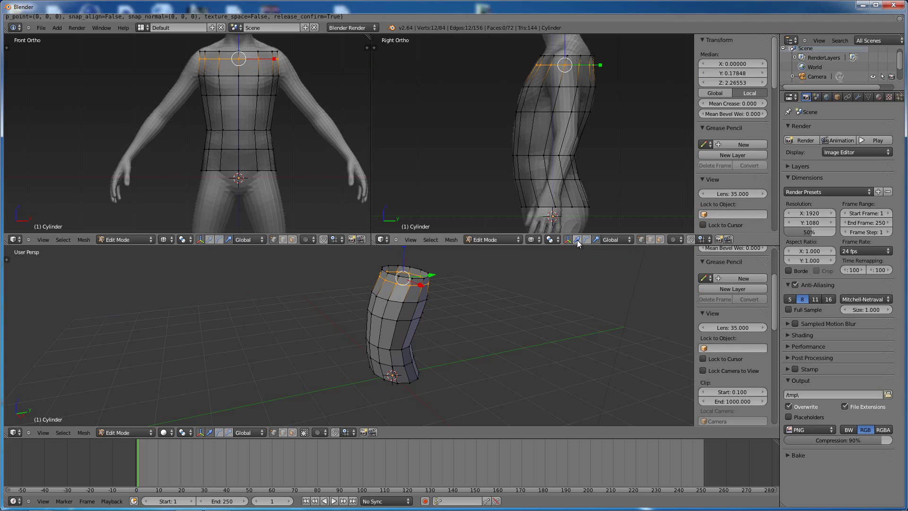
left_click_drag(599, 66, 600, 65)
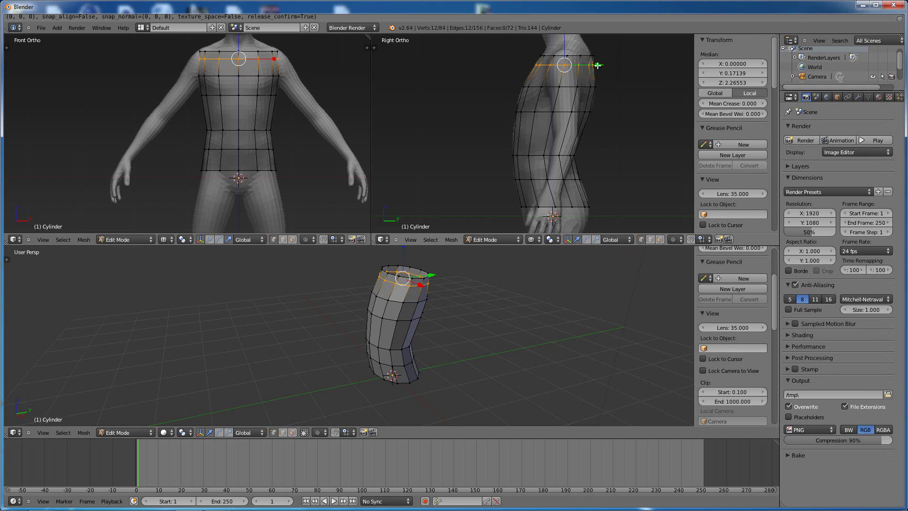
Select the torso's upper rim, move it along Y to about 0.20, and fit its scale along Y to the right-view reference.
key("a")
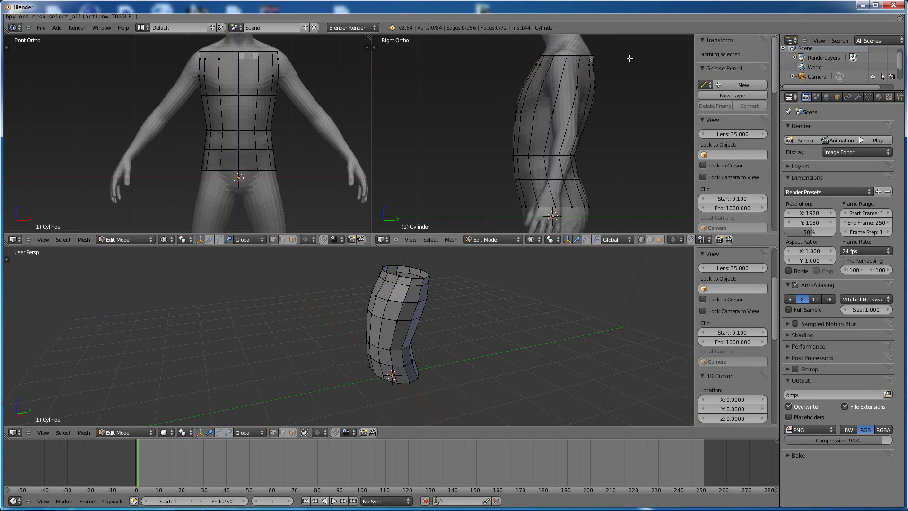
key("b")
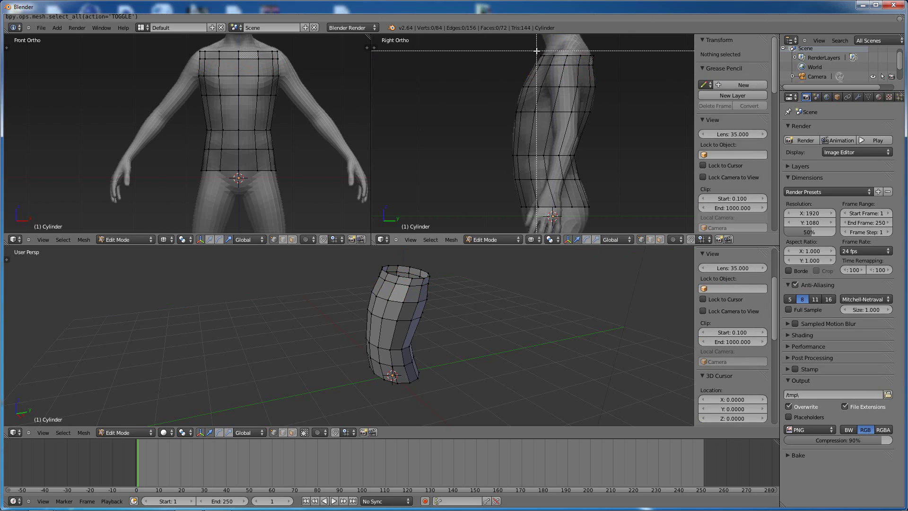
left_click_drag(536, 51, 611, 56)
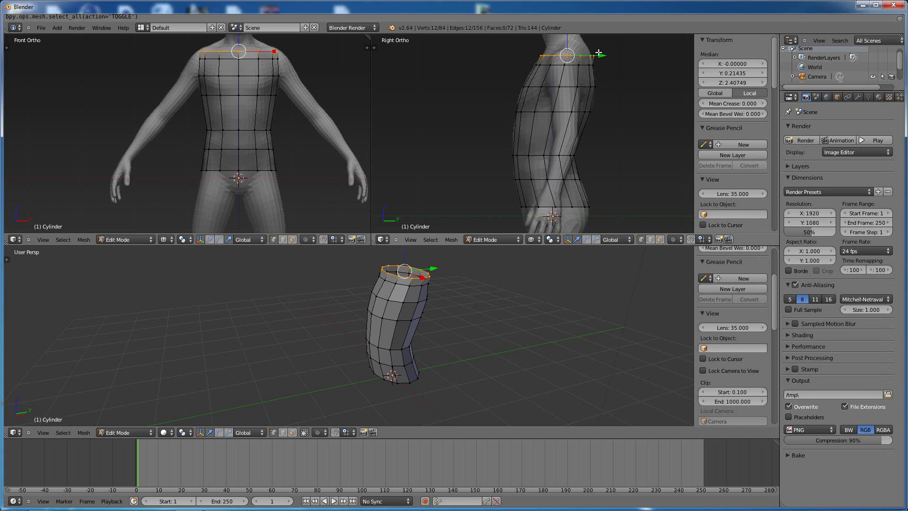
key("g")
key("y")
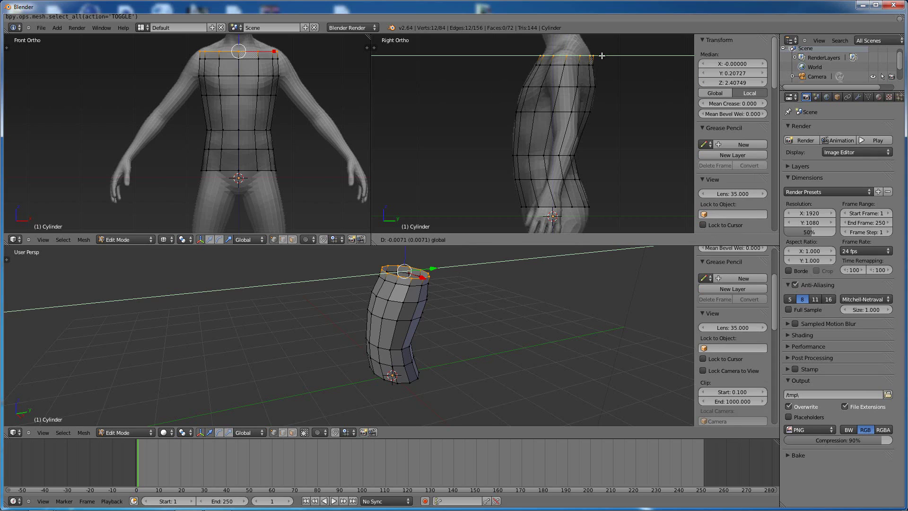
left_click(601, 55)
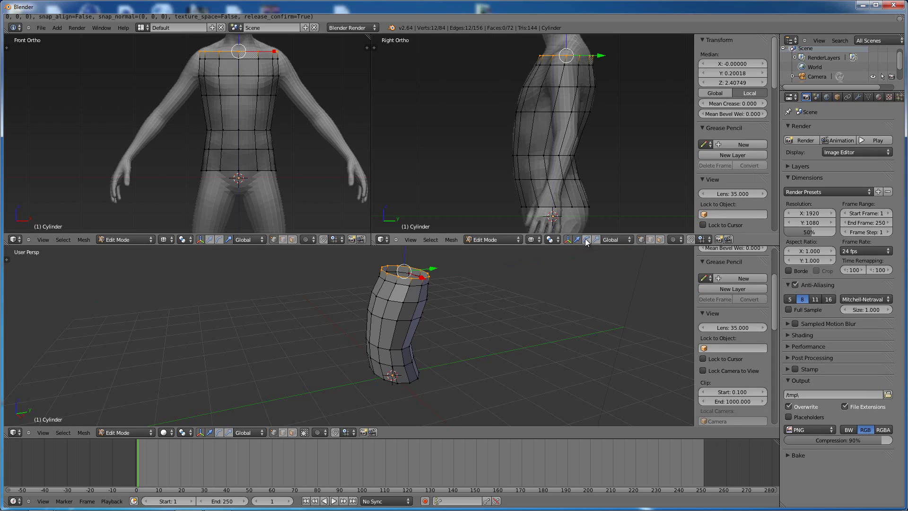
key("s")
key("y")
left_click(601, 55)
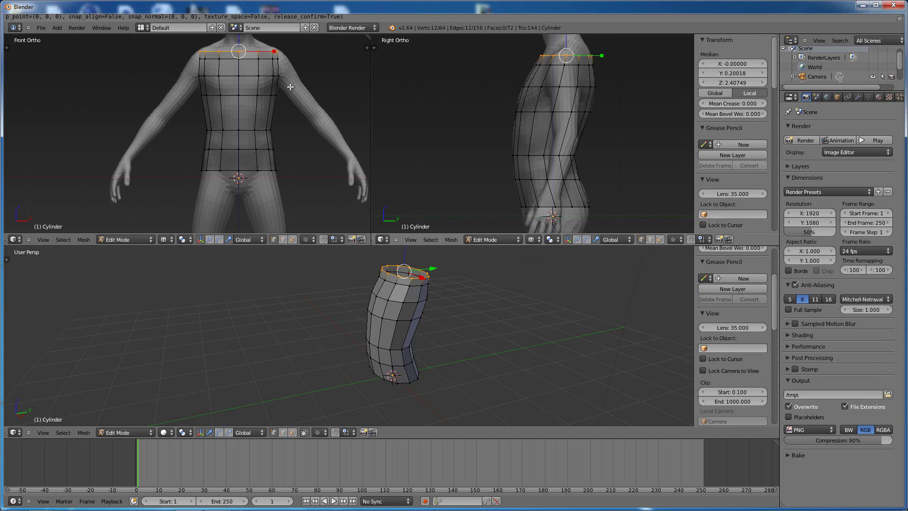
Set the front view's viewport shading to Solid so only the front-facing vertices can be picked.
mouse_move(280, 87)
middle_mouse_down()
mouse_move(290, 89)
mouse_move(275, 83)
middle_mouse_up()
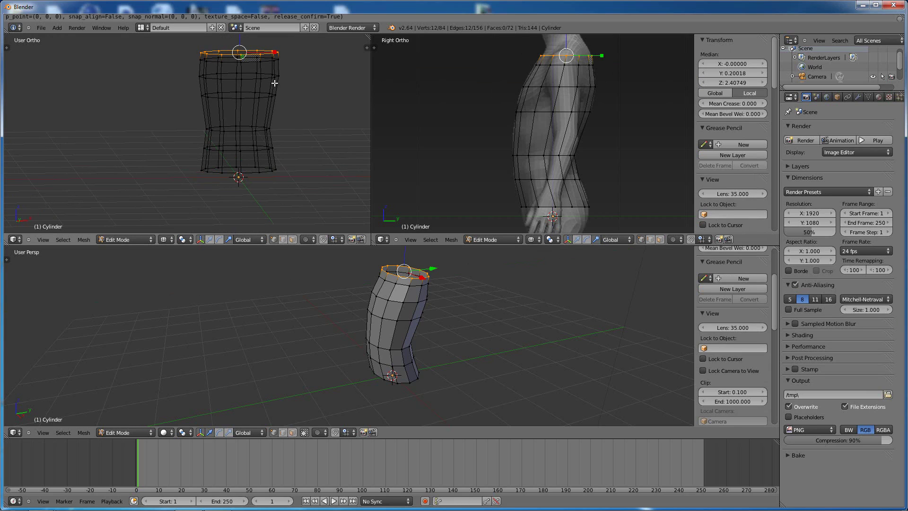
key("KP_1")
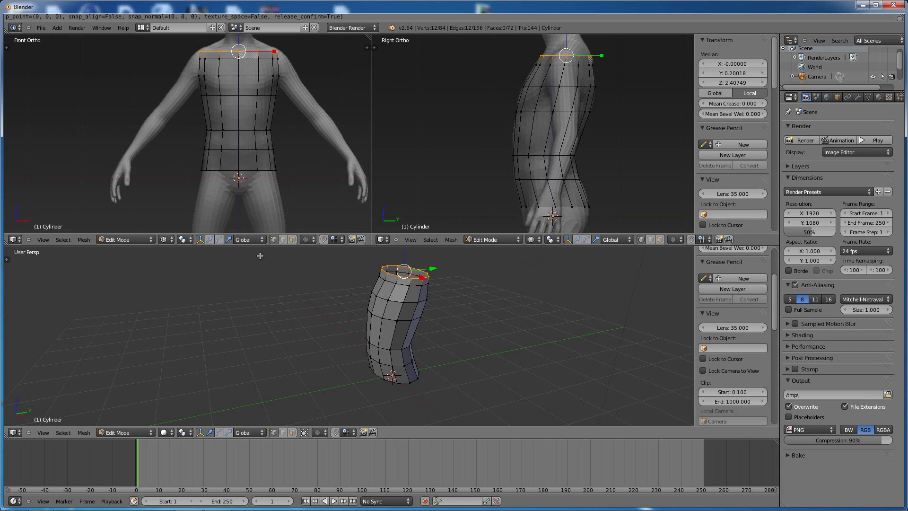
middle_click_drag(384, 310, 432, 308)
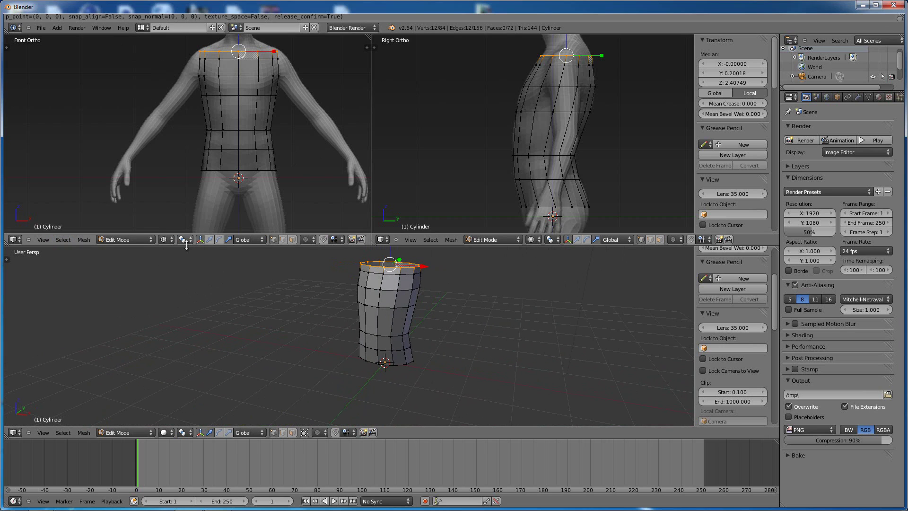
left_click(164, 240)
left_click(164, 240)
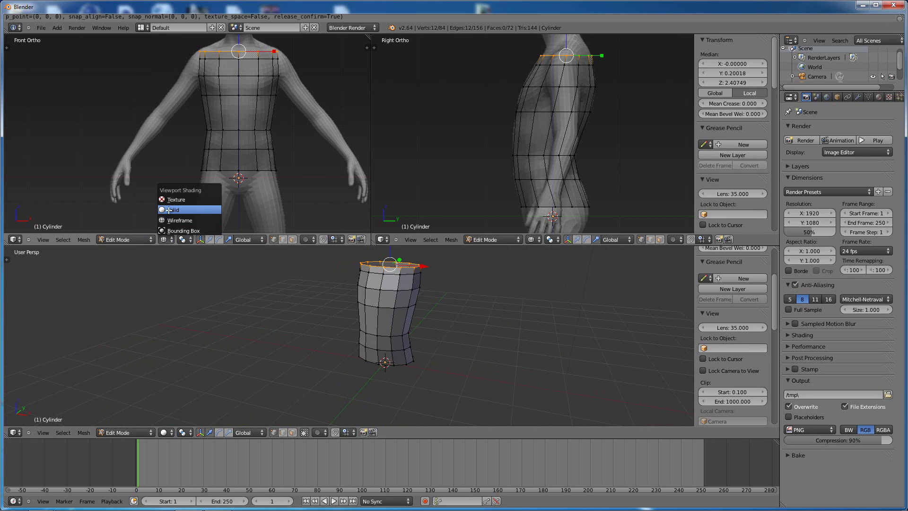
left_click(169, 210)
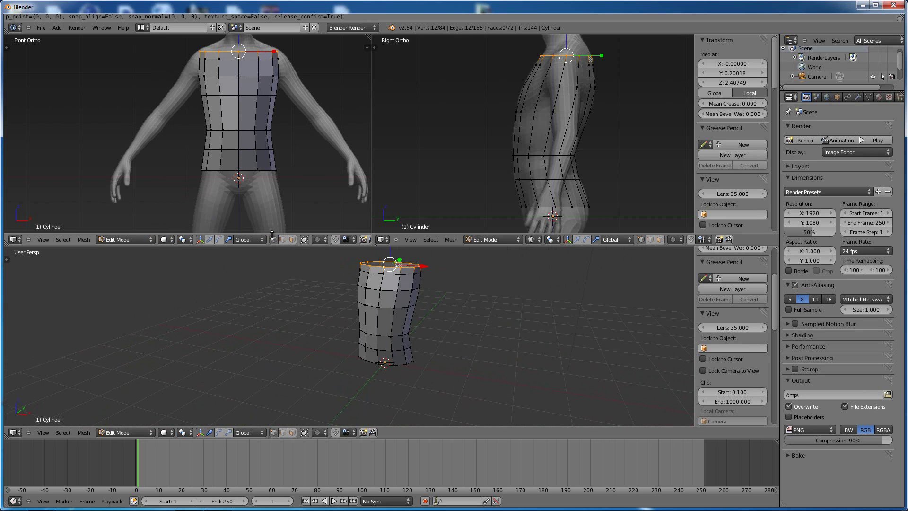
Select the four front vertices on the mid-torso loop, two on each side of the centre vertex.
right_click(256, 95)
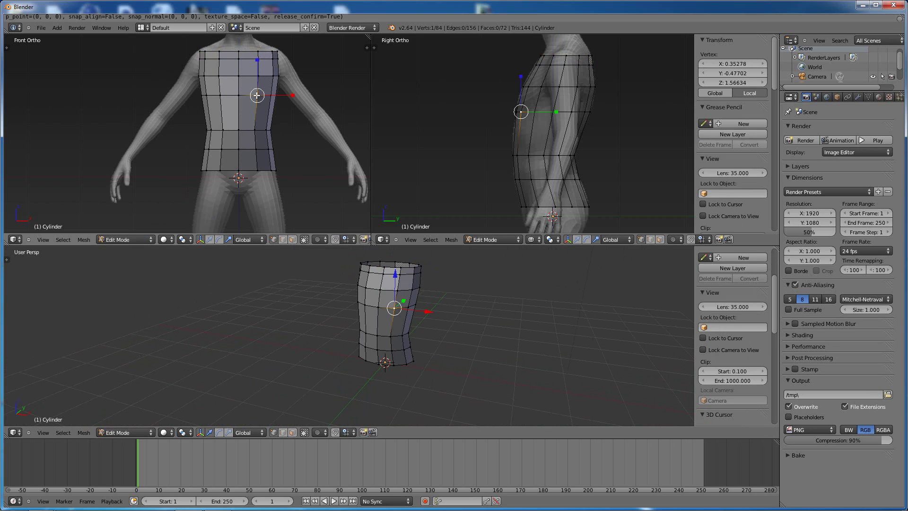
right_click_drag(257, 97, 270, 97)
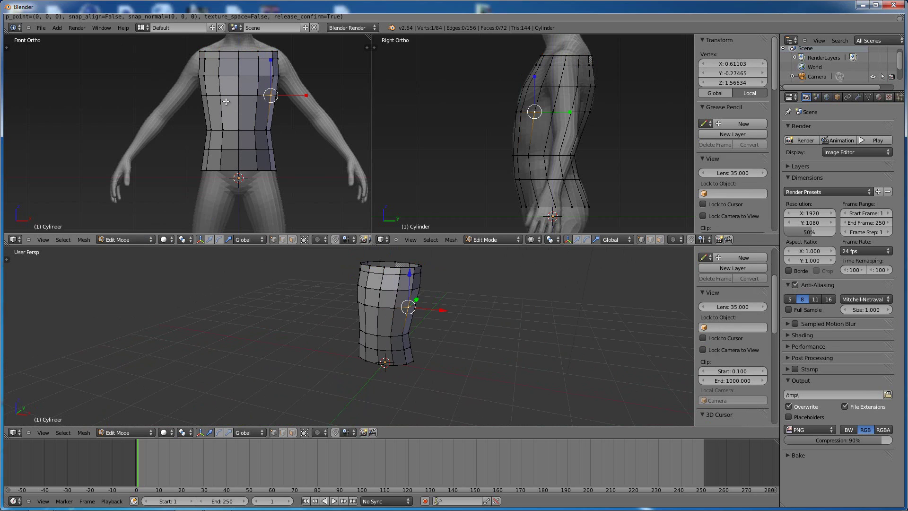
right_click(208, 97, "shift")
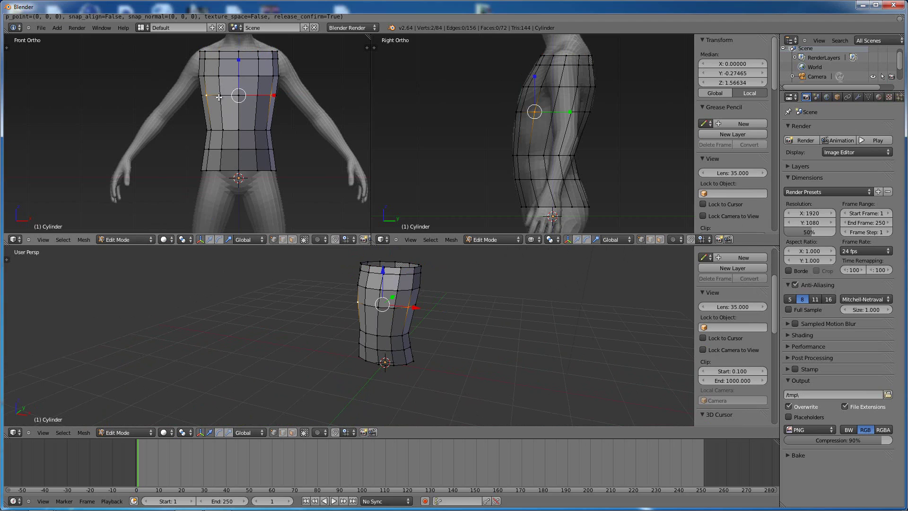
right_click(220, 96, "shift")
right_click(257, 96, "shift")
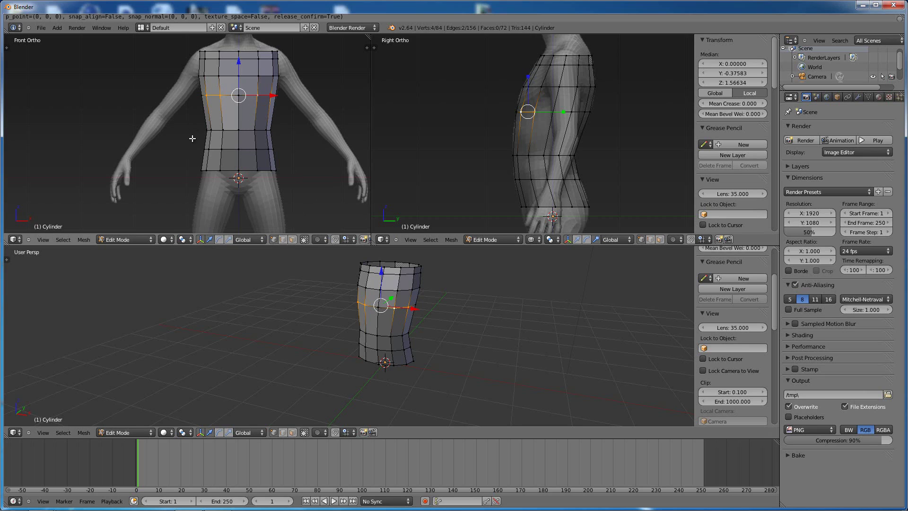
Try to raise the four selected vertices to about Z 1.67 in Bounding Box shading, undo the move, and return the front view to Solid.
left_click(165, 240)
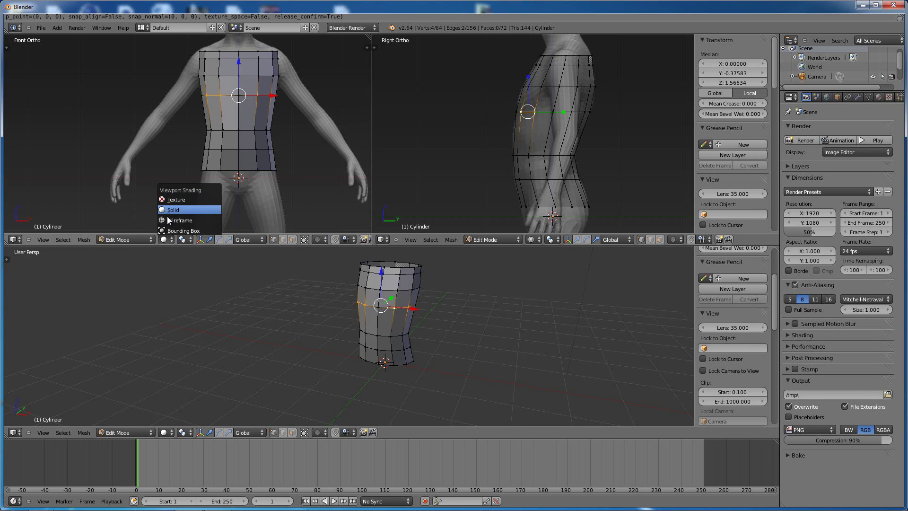
left_click(166, 230)
mouse_move(259, 267)
middle_mouse_down()
mouse_move(462, 334)
mouse_move(334, 310)
mouse_move(396, 304)
middle_mouse_up()
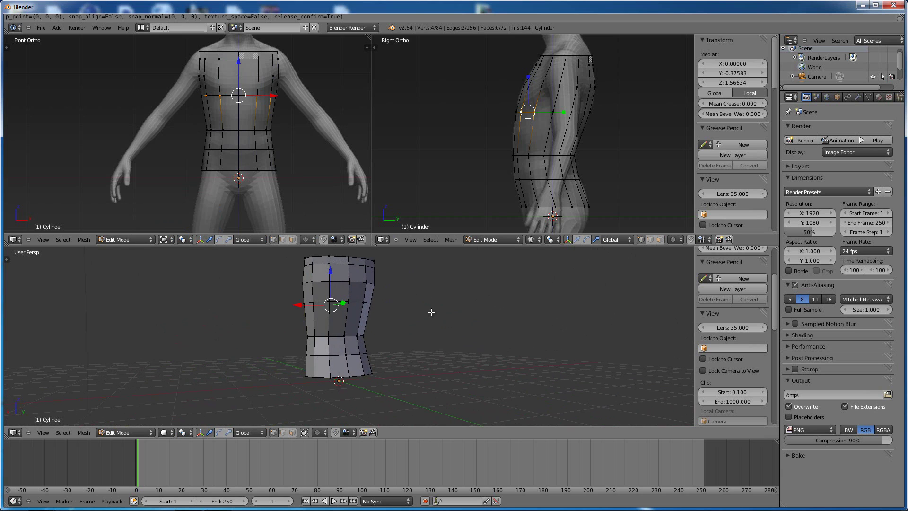
middle_click_drag(267, 278, 371, 304)
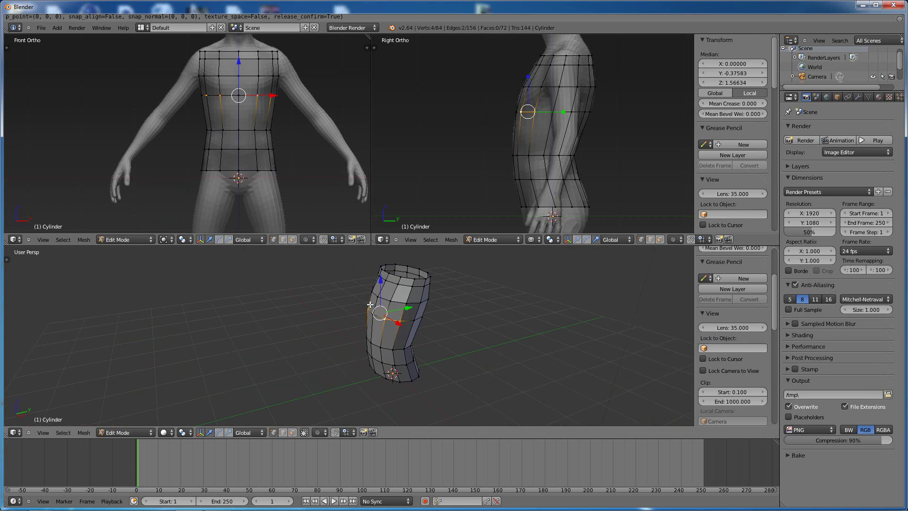
left_click_drag(239, 62, 241, 56)
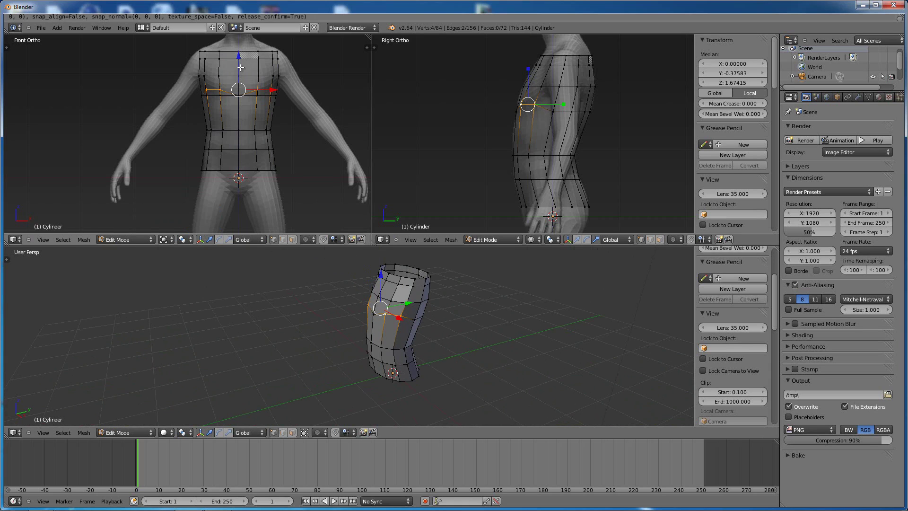
key("ctrl+z")
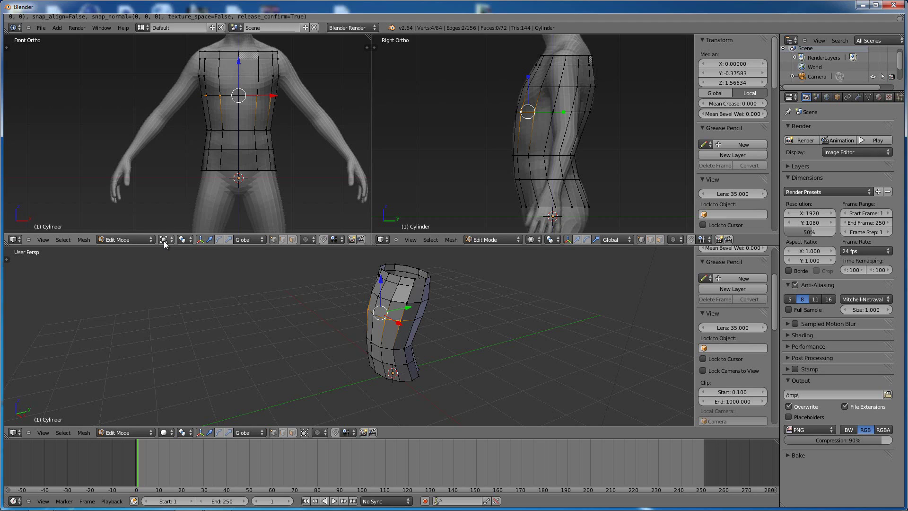
left_click(164, 239)
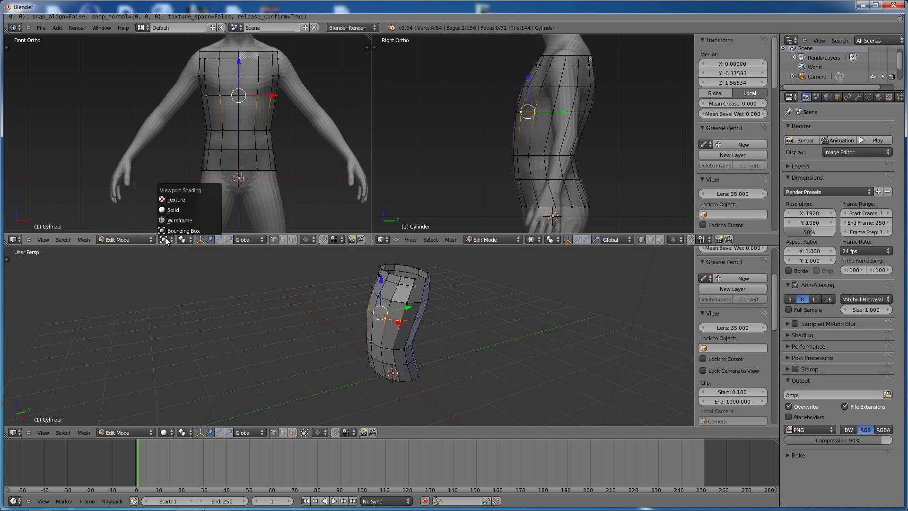
left_click(173, 210)
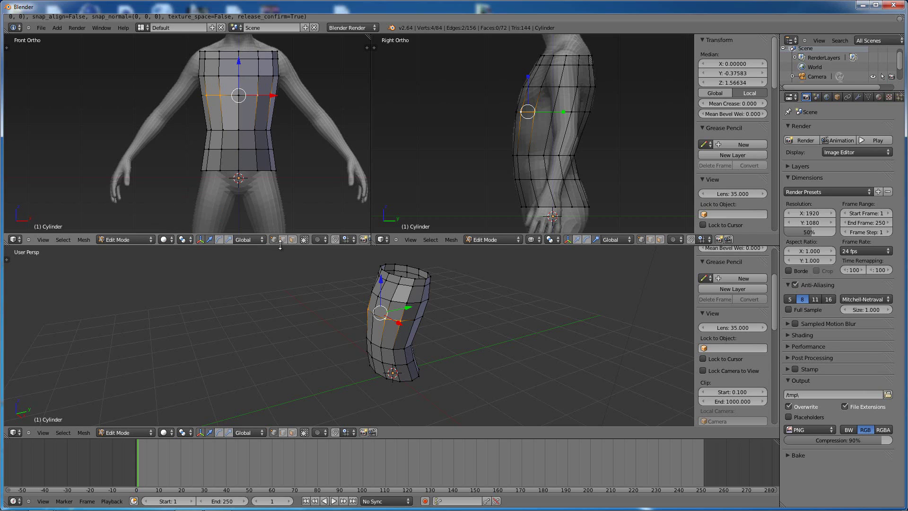
Raise the four selected front vertices of the mid-torso loop along Z to about 1.63, leaving the centre vertex in place.
mouse_move(431, 316)
middle_mouse_down()
mouse_move(393, 313)
mouse_move(446, 316)
middle_mouse_up()
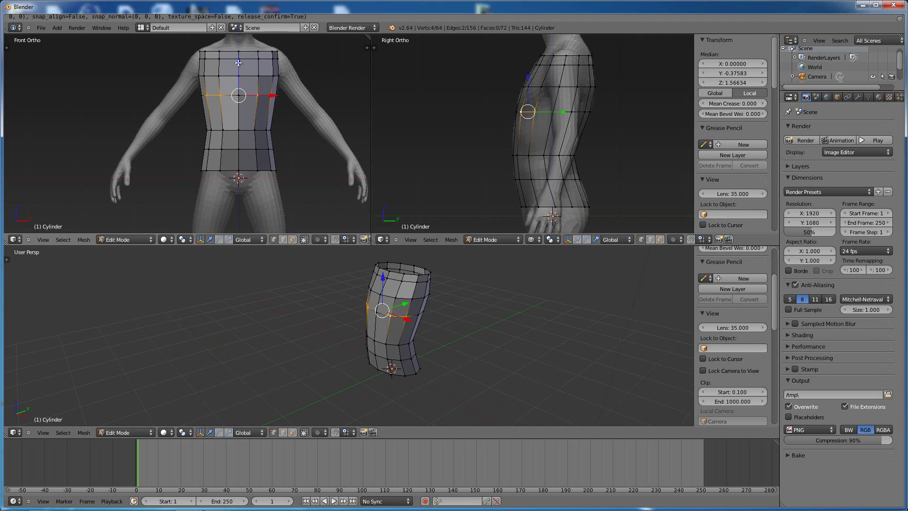
key("g")
key("z")
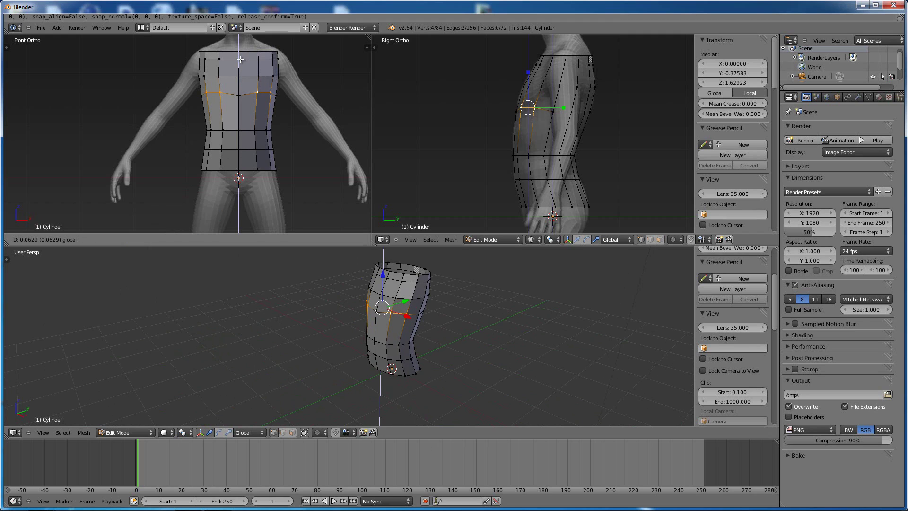
left_click(240, 59)
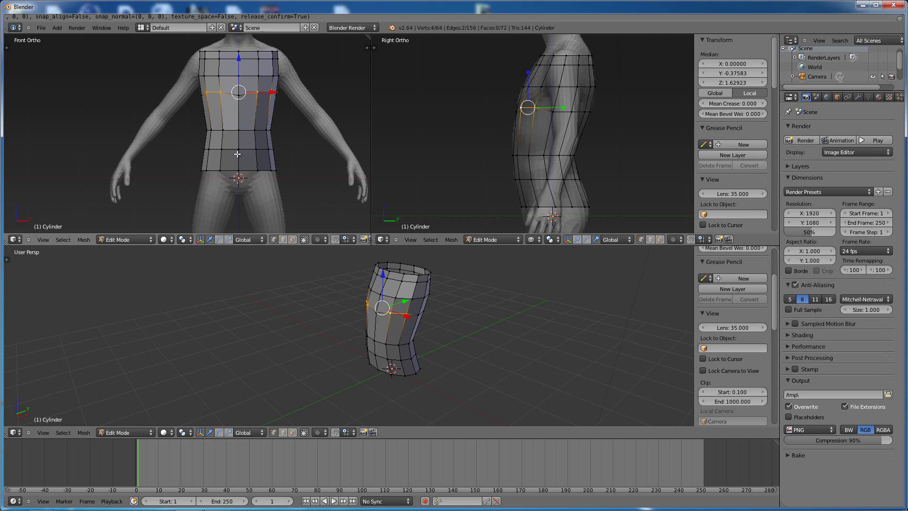
right_click(239, 95, "shift")
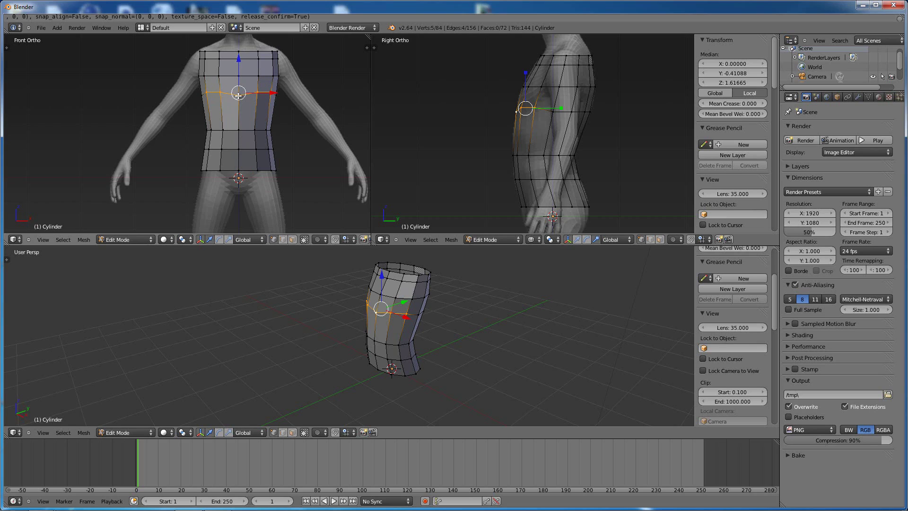
right_click(239, 96, "alt")
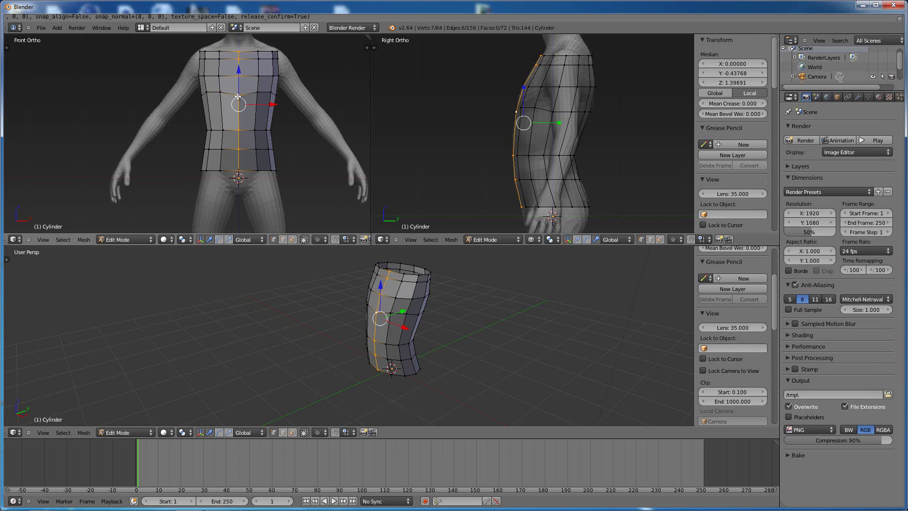
Select the outermost front vertex on each side of the mid-torso loop and raise both along Z to about 1.68.
right_click(221, 92)
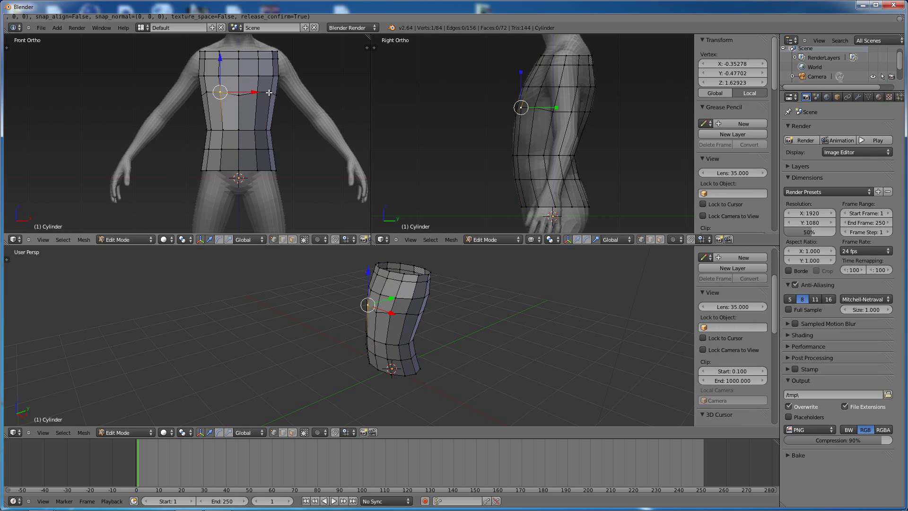
left_click_drag(237, 93, 270, 93)
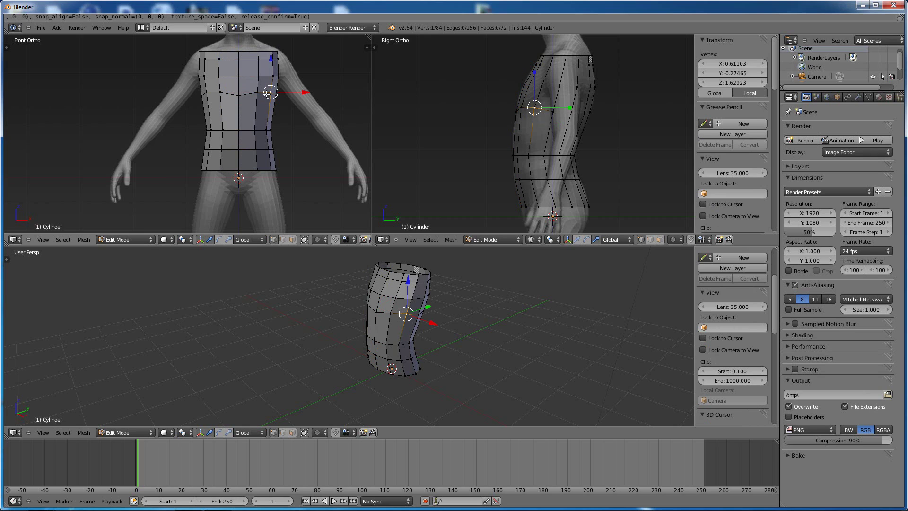
right_click(207, 92, "shift")
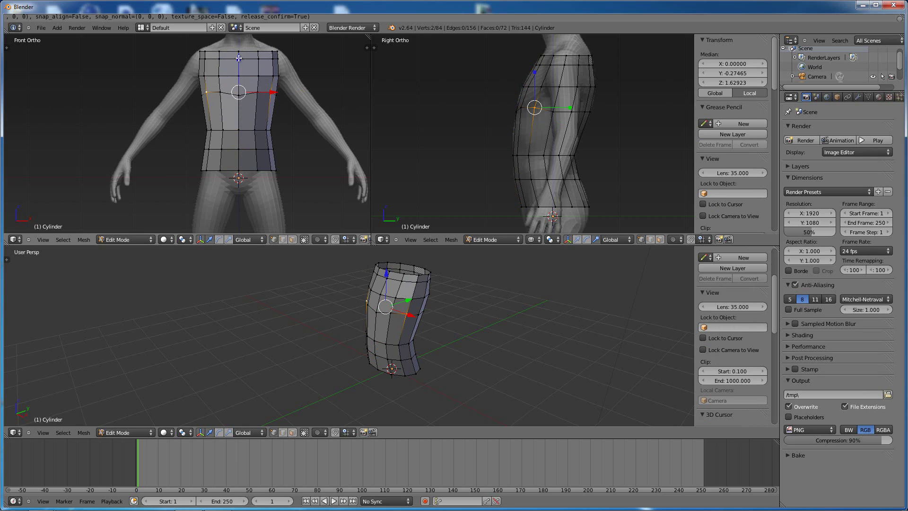
key("g")
key("z")
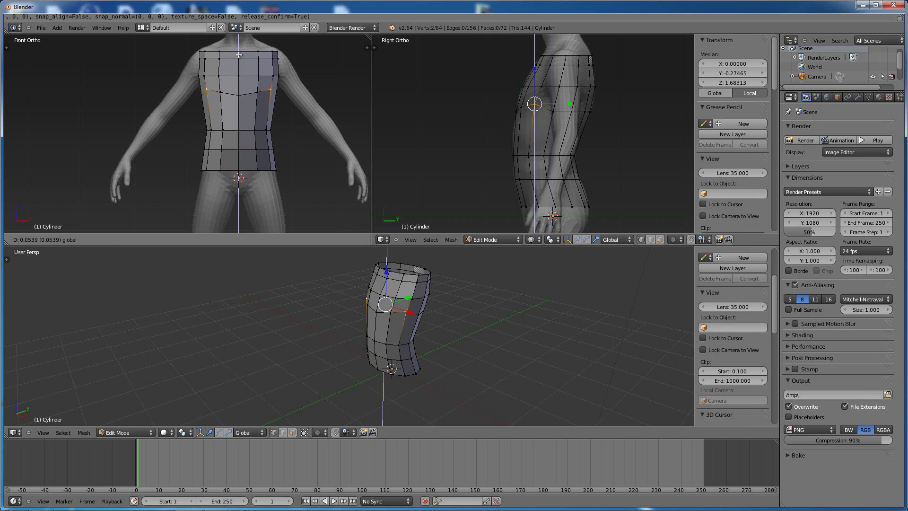
left_click(239, 54)
Add the three inner front vertices to the selection and lower the five-vertex curve along Z to a median of about 1.57.
right_click(223, 93, "shift")
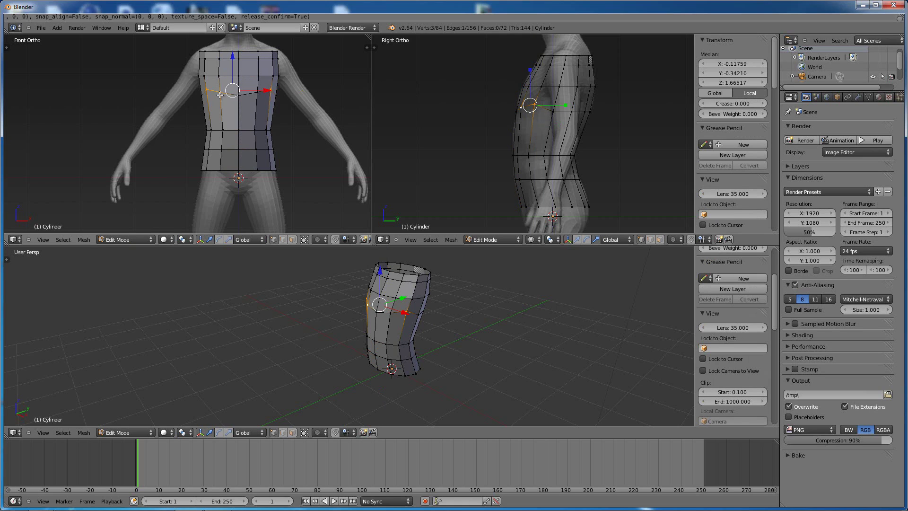
right_click(238, 95, "shift")
right_click(258, 95, "shift")
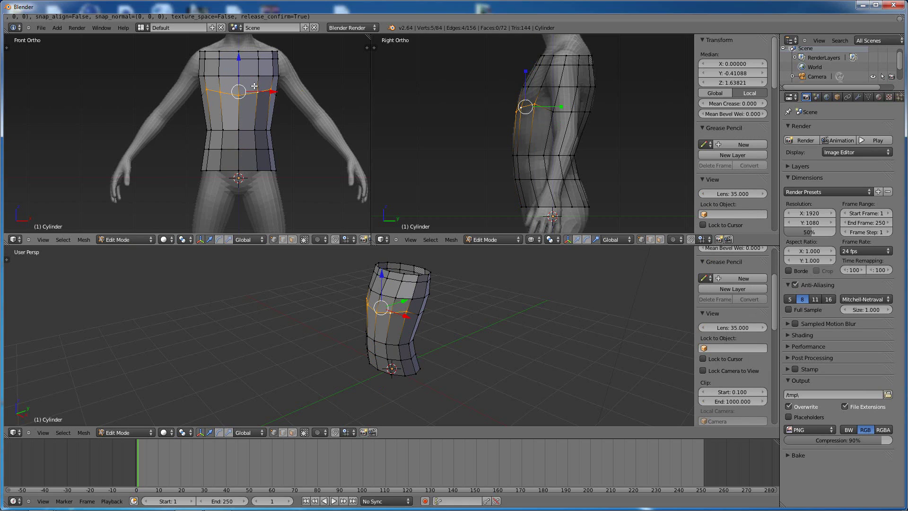
key("g")
key("z")
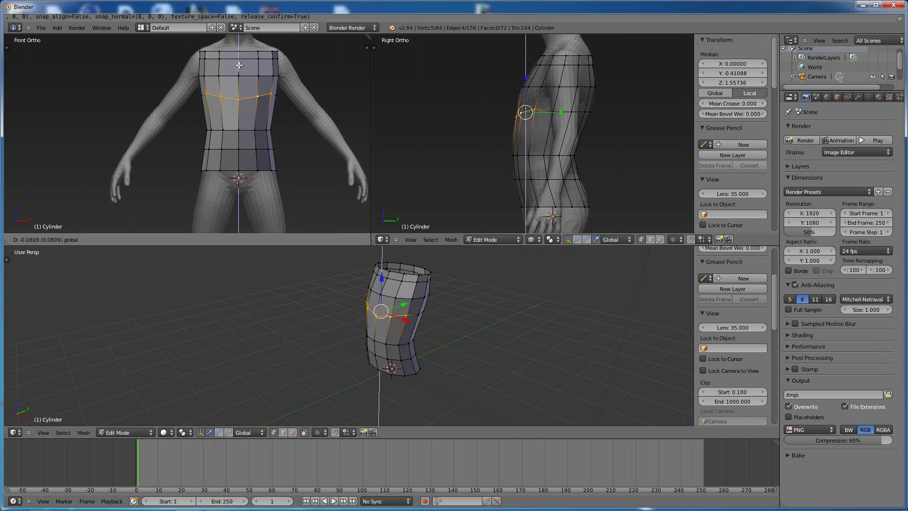
left_click(239, 62)
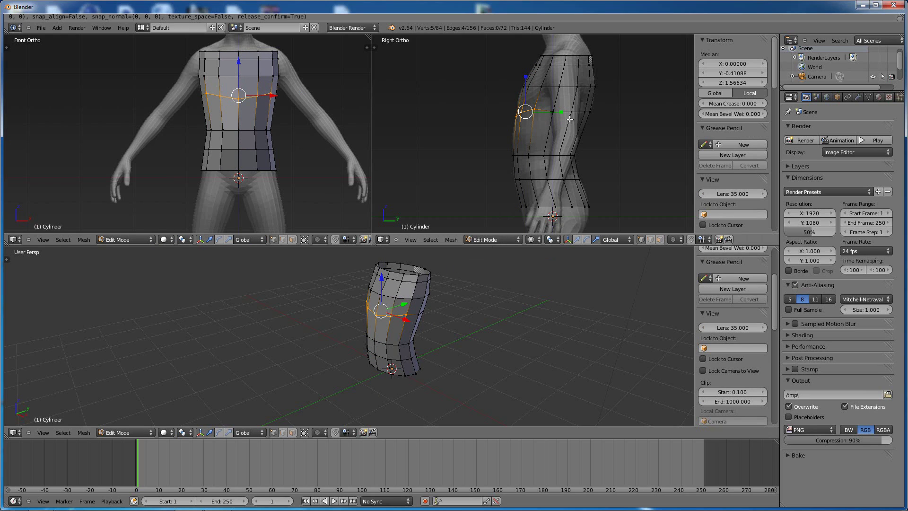
Select only the two side vertices of the mid-torso loop and raise them along Z to about 1.67.
key("a")
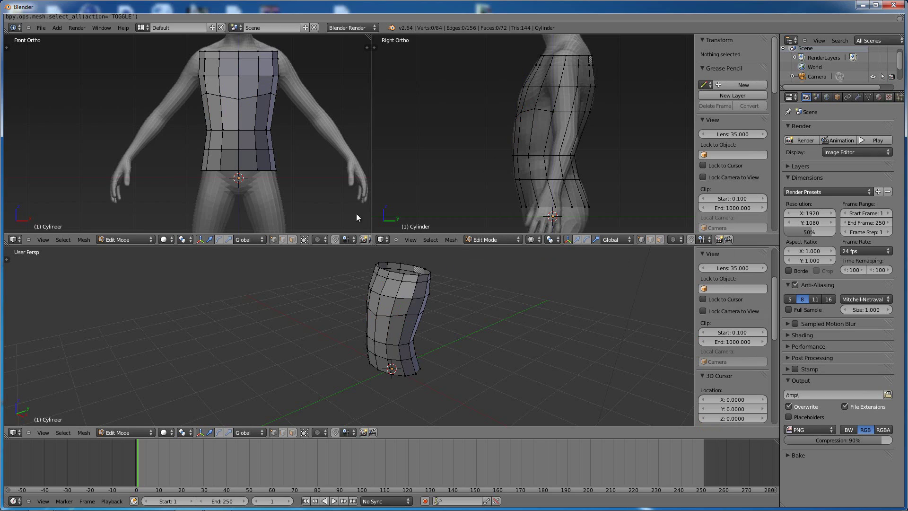
key("b")
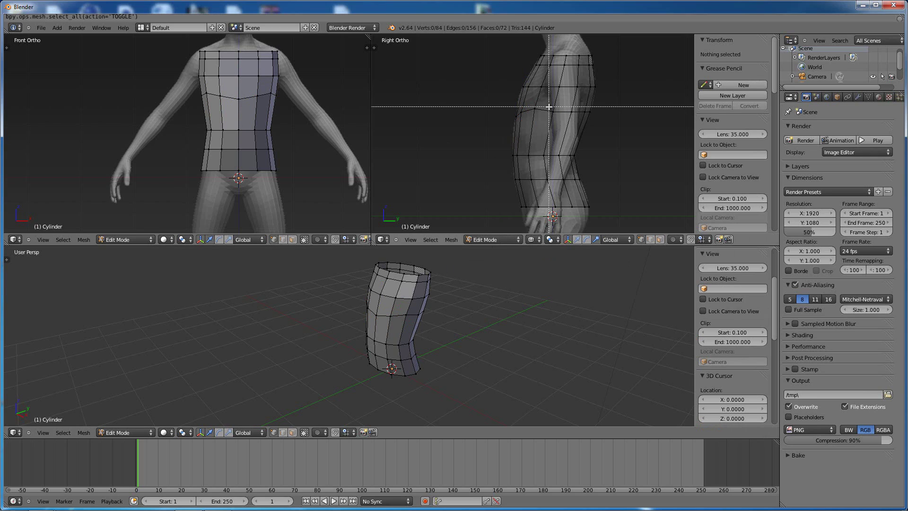
left_click_drag(549, 107, 558, 118)
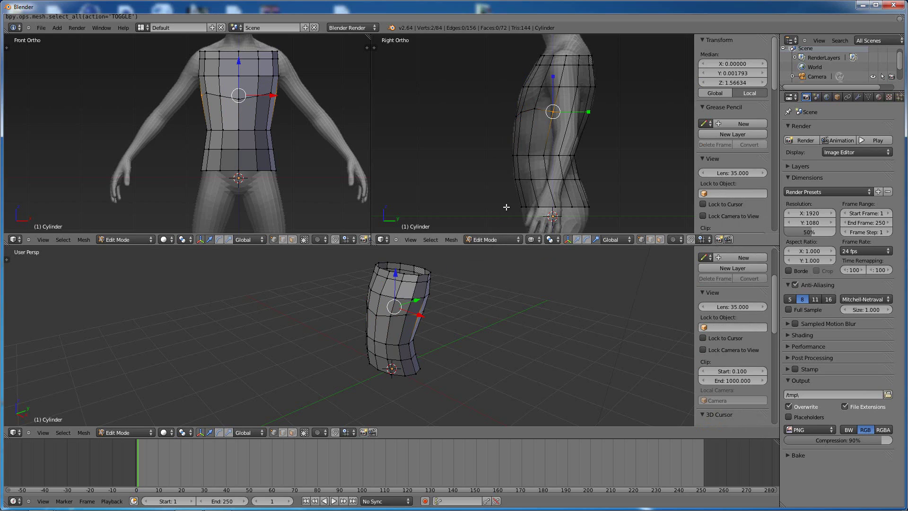
left_click(576, 240)
left_click_drag(554, 84, 553, 76)
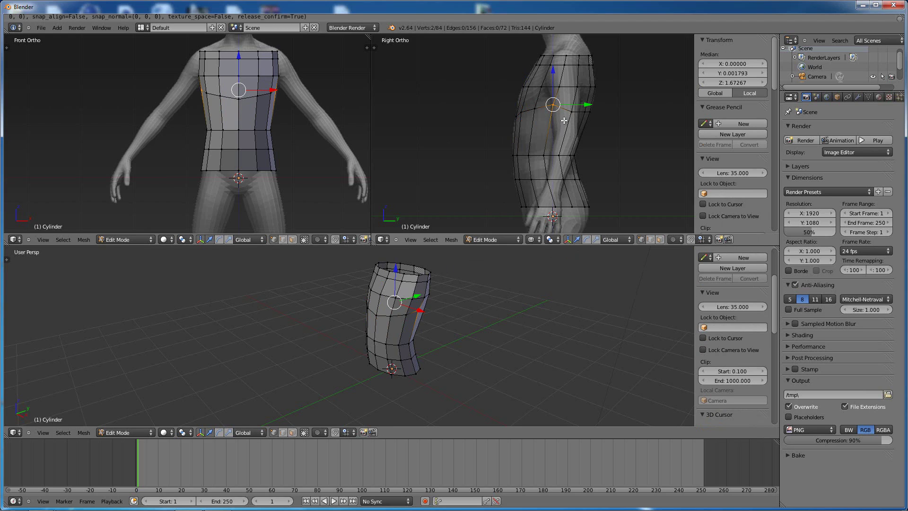
Try raising the vertex pair just behind the sides to about Z 1.74 and shifting it to about Y 0.33, and undo the shift.
key("a")
key("b")
left_click_drag(571, 105, 576, 120)
left_click_drag(573, 78, 571, 67)
left_click_drag(591, 103, 594, 103)
middle_click_drag(574, 283, 471, 261)
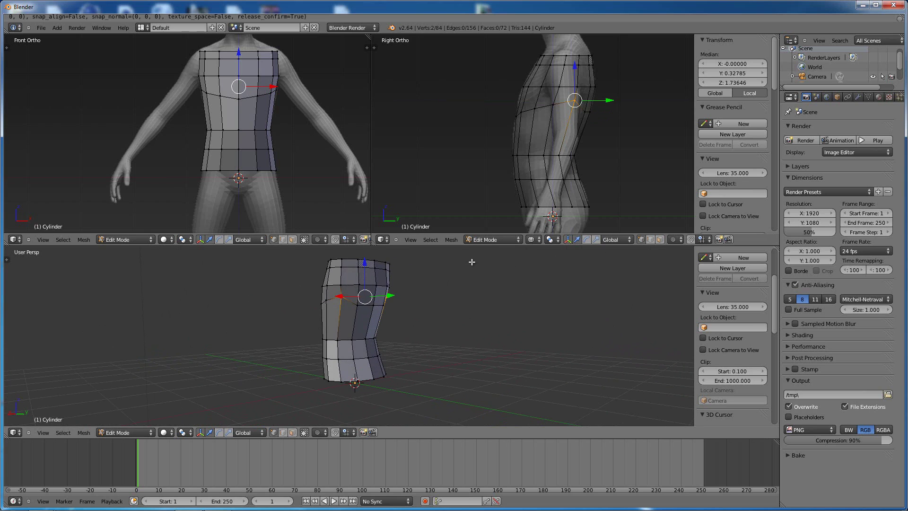
key("ctrl+z")
Try shifting the raised vertex pair backward along Y to about 0.32, and undo both the shift and the raise.
middle_click_drag(462, 298, 412, 293)
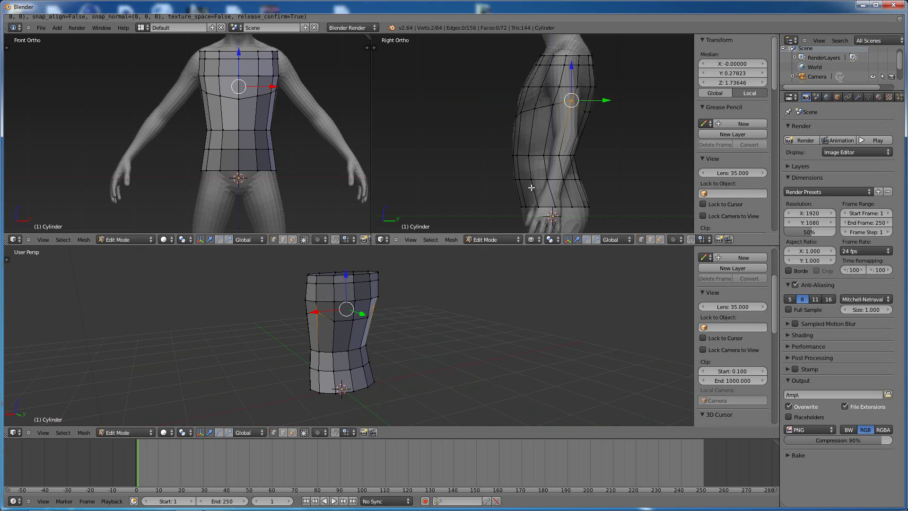
left_click(229, 432)
left_click_drag(314, 310, 313, 312)
mouse_move(383, 335)
middle_mouse_down()
mouse_move(480, 320)
mouse_move(442, 333)
mouse_move(388, 333)
middle_mouse_up()
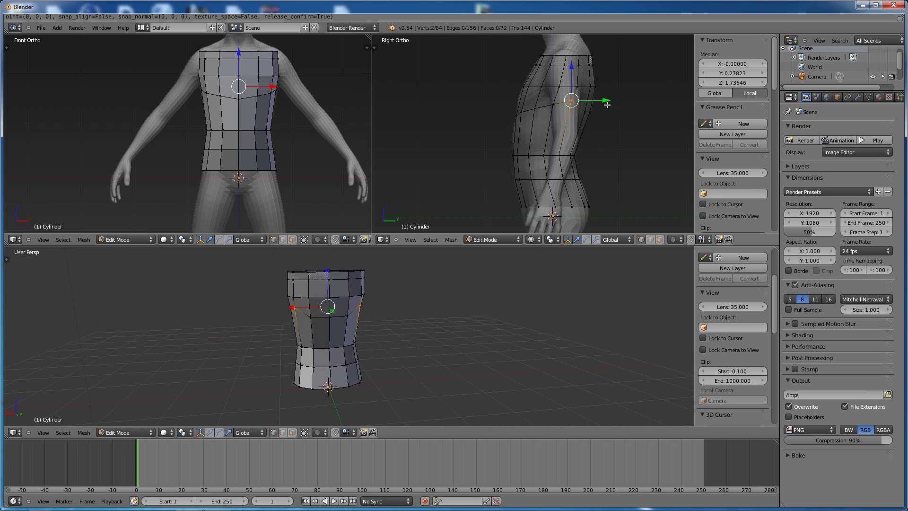
left_click_drag(607, 102, 611, 103)
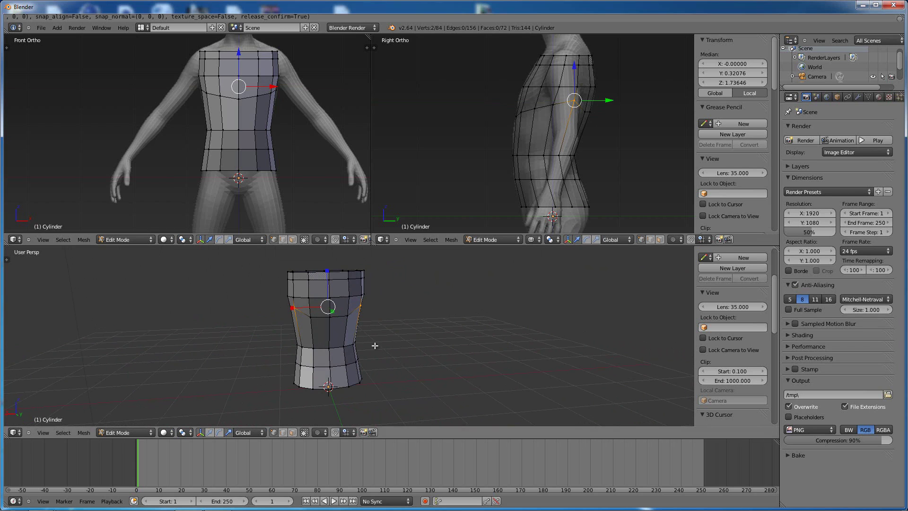
middle_click_drag(375, 345, 506, 186)
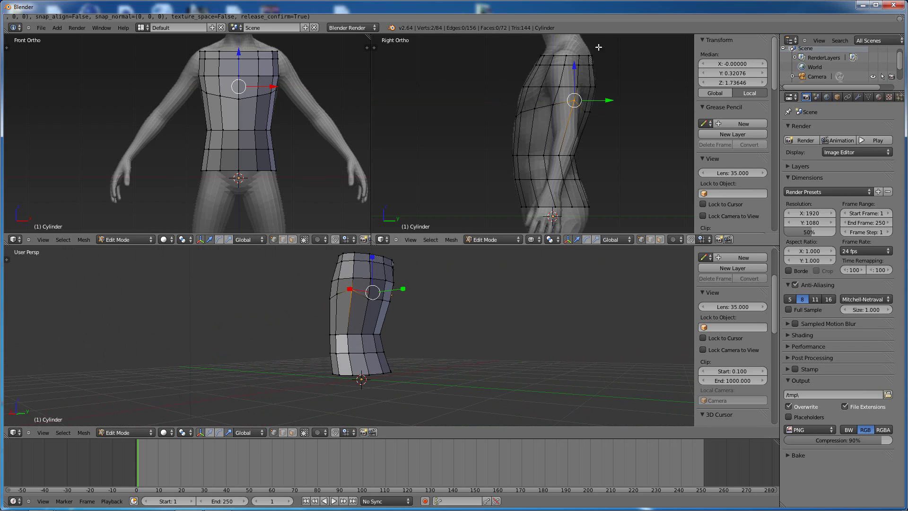
key("ctrl+z")
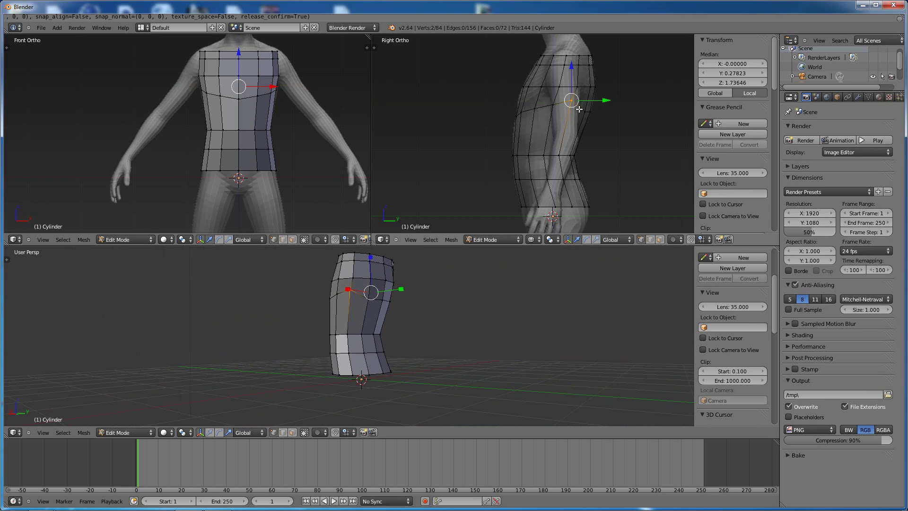
key("ctrl+z")
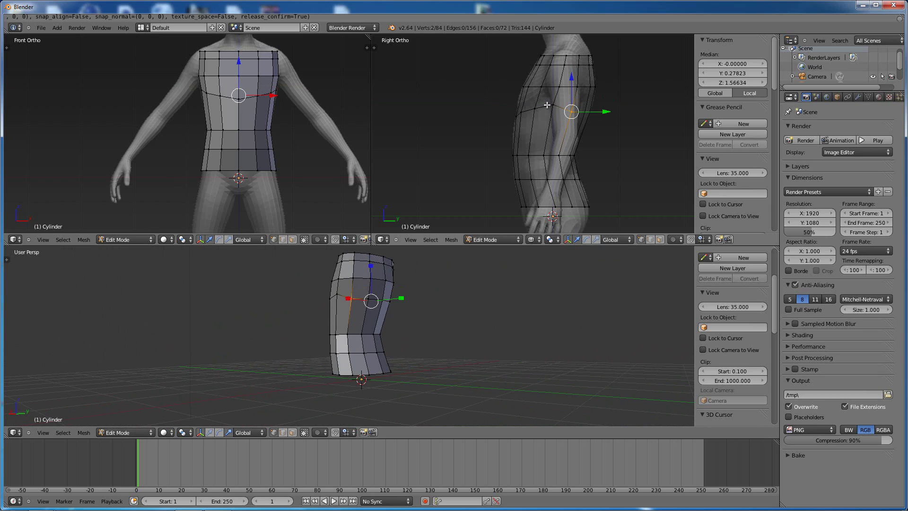
Return to the two side vertices of the mid-torso loop and lower them along Z to about 1.66.
key("a")
key("a")
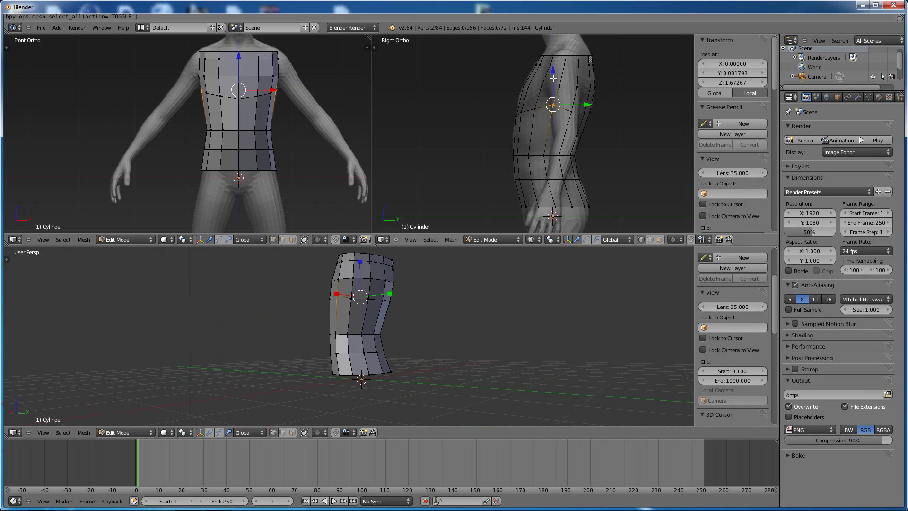
left_click_drag(553, 71, 553, 75)
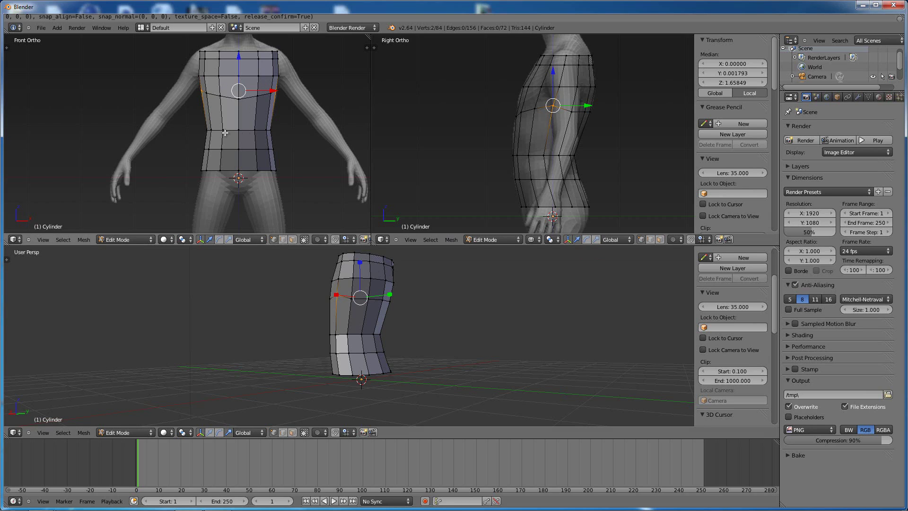
Select the two centre front vertices of the waist loops and lower them along Z to a median of about 0.67.
key("a")
key("b")
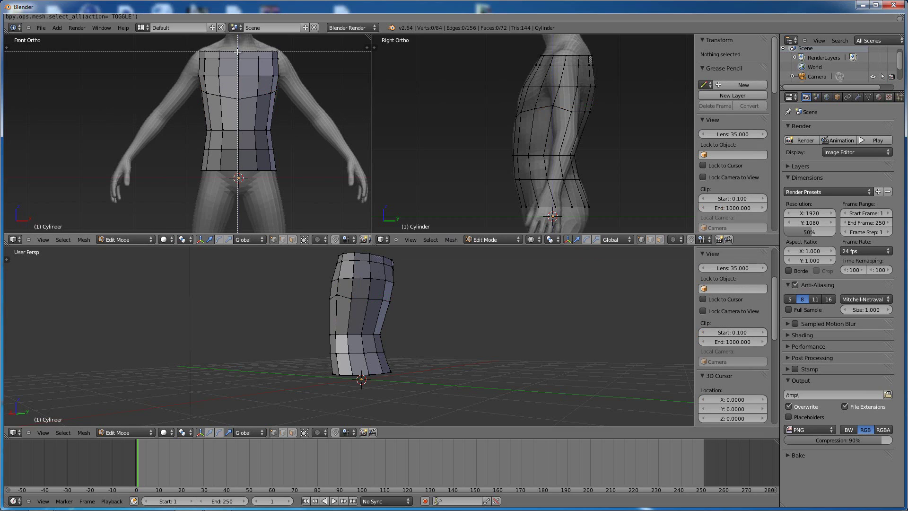
left_click_drag(233, 57, 235, 113)
key("a")
key("b")
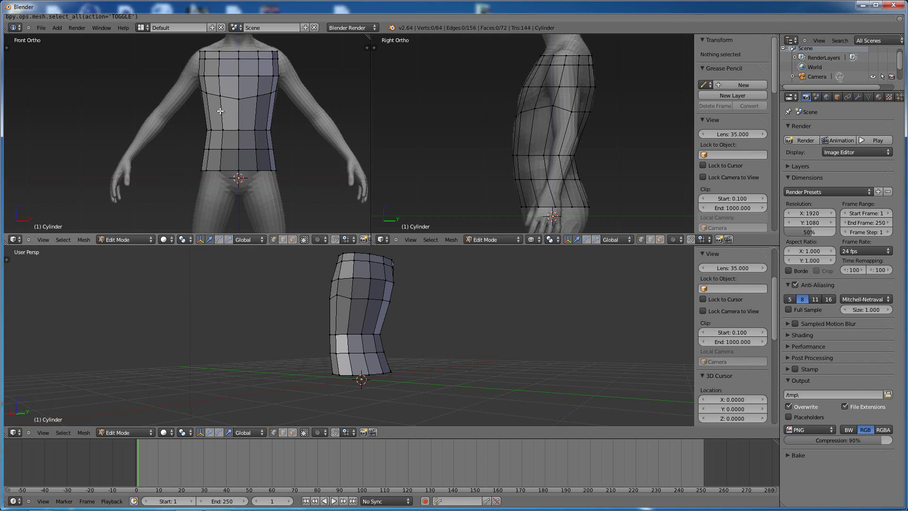
key("b")
left_click_drag(235, 119, 243, 169)
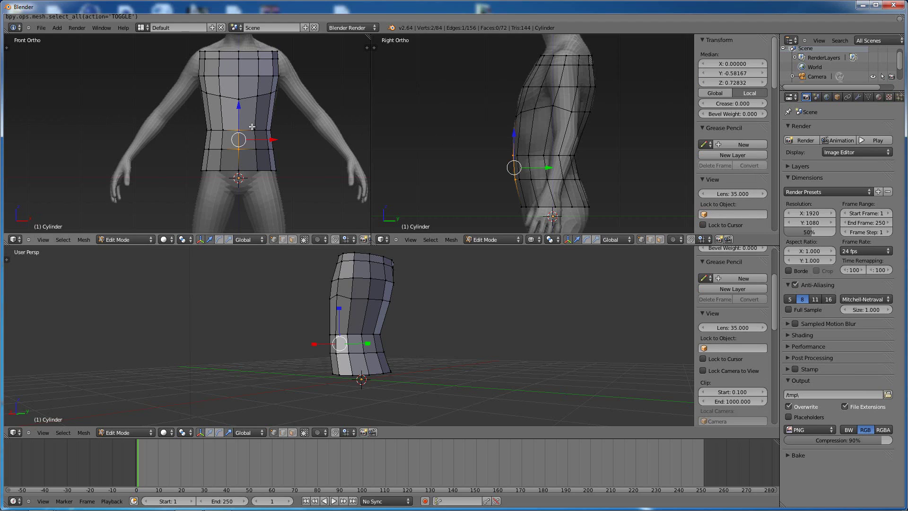
key("g")
key("z")
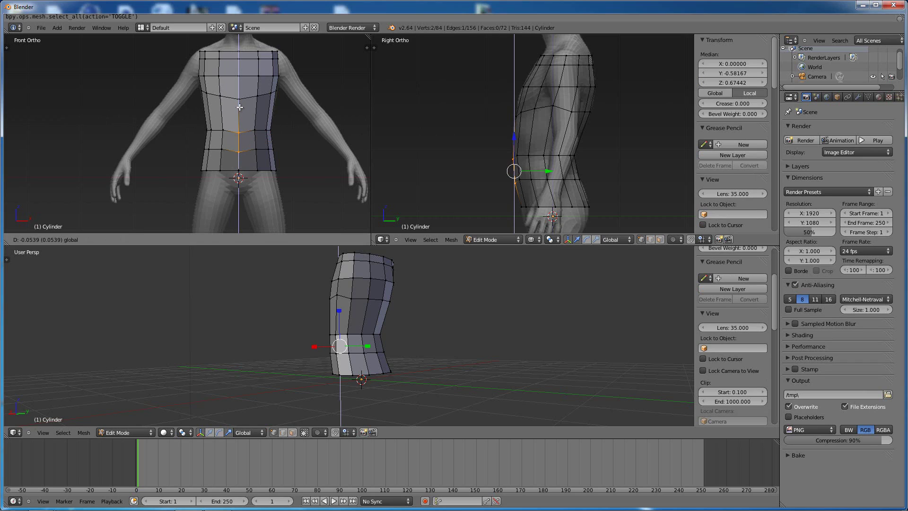
left_click(240, 107)
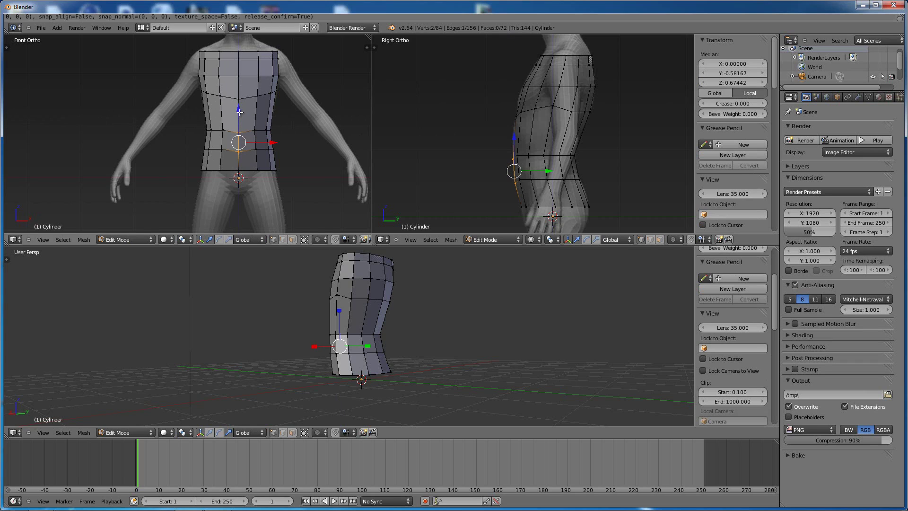
Select the four waist vertices flanking the front centre line and scale them inward along X toward the centre.
right_click(253, 132)
right_click(257, 149, "shift")
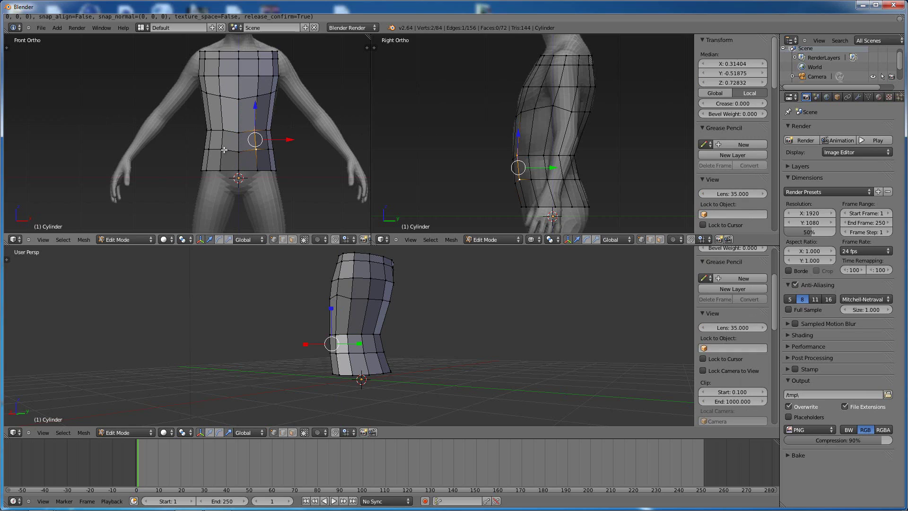
right_click(223, 150, "shift")
right_click(222, 130, "shift")
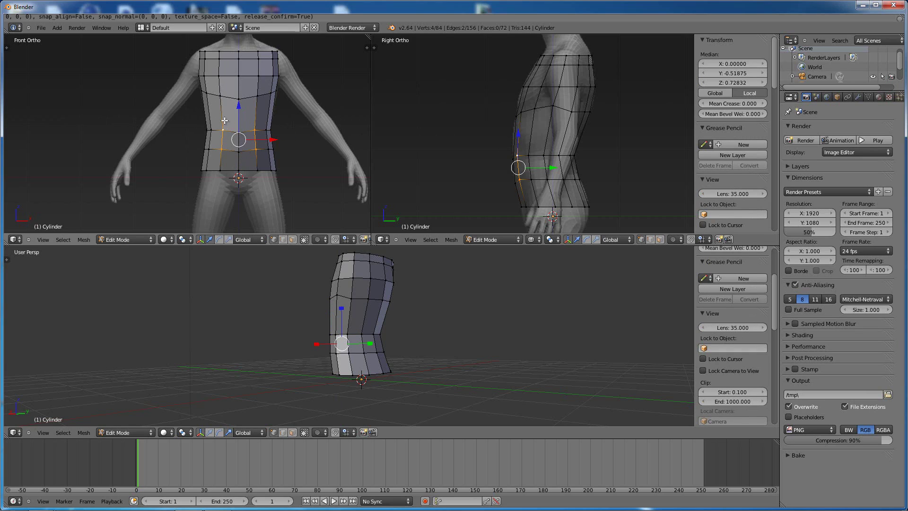
left_click(229, 240)
middle_click_drag(296, 314, 277, 251)
scroll(298, 165, "up", 2)
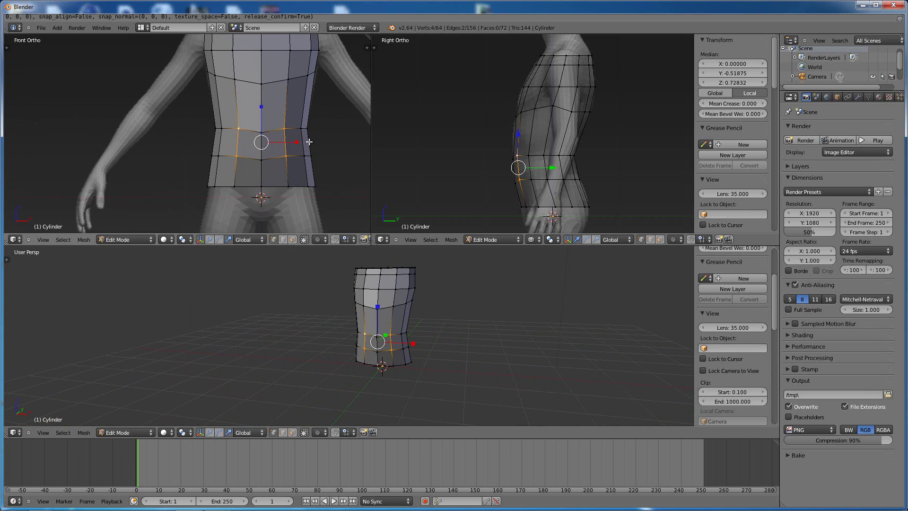
left_click_drag(293, 142, 283, 142)
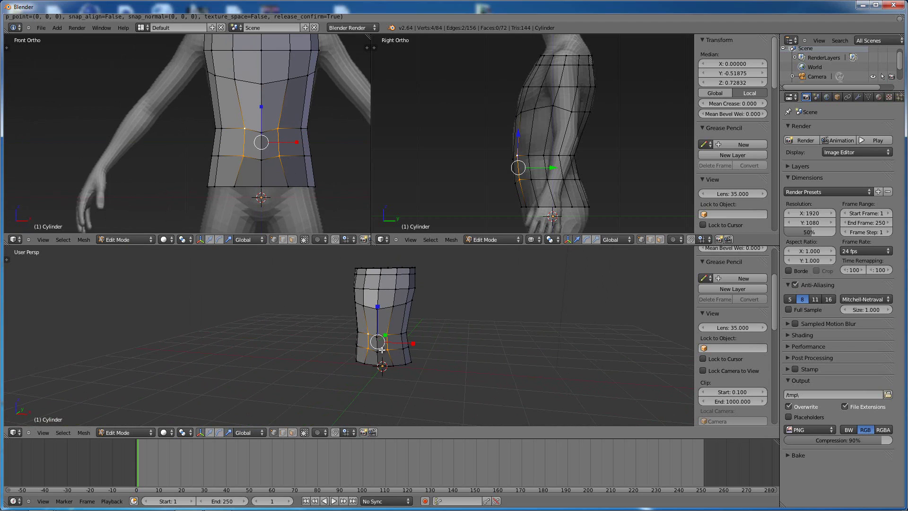
middle_click_drag(348, 308, 362, 315)
mouse_move(295, 324)
middle_mouse_down()
mouse_move(401, 333)
mouse_move(298, 330)
middle_mouse_up()
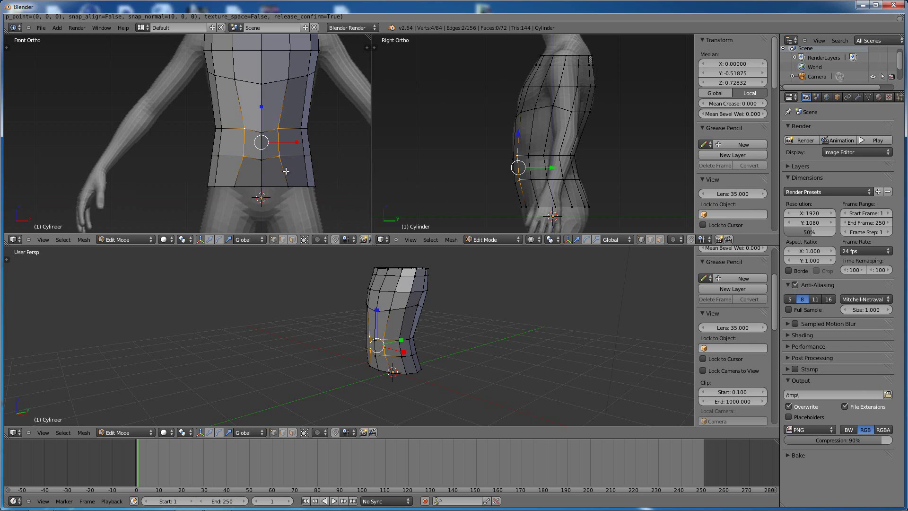
middle_click_drag(387, 350, 445, 349)
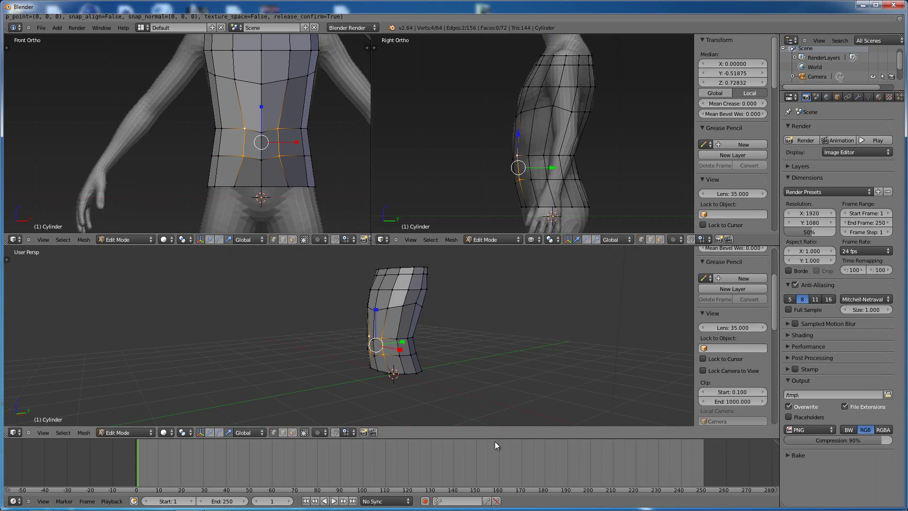
mouse_move(507, 345)
middle_mouse_down()
mouse_move(464, 355)
mouse_move(508, 353)
middle_mouse_up()
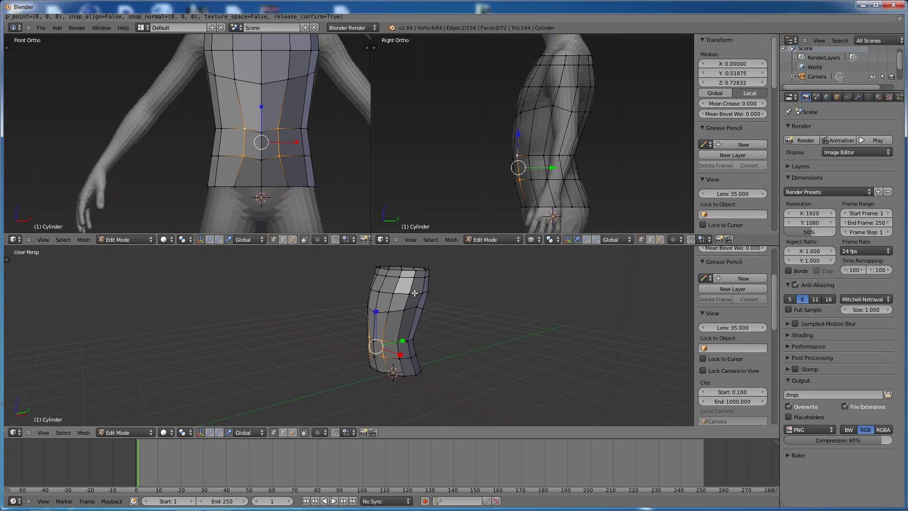
In edge select mode, pick opposing front and back rim edges near the +X shoulder and fill a face between them.
middle_click_drag(404, 294, 199, 379)
scroll(356, 307, "up", 5)
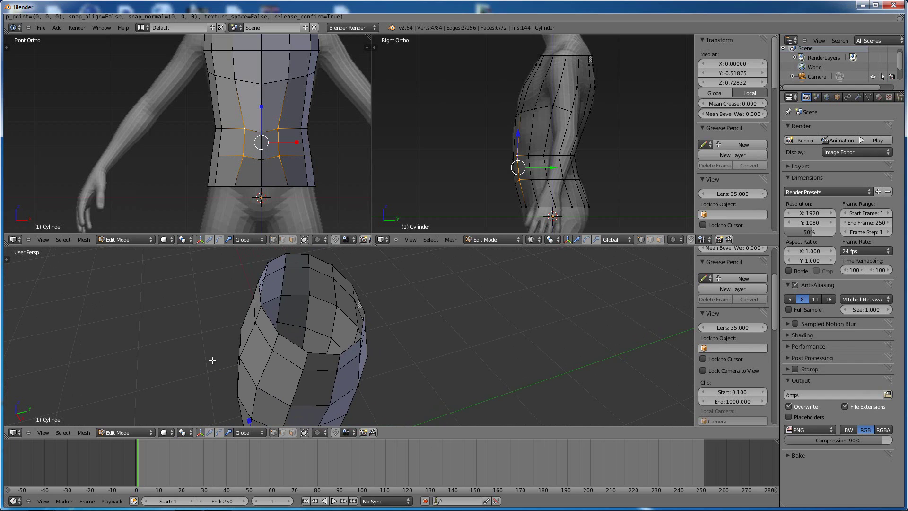
left_click(283, 432)
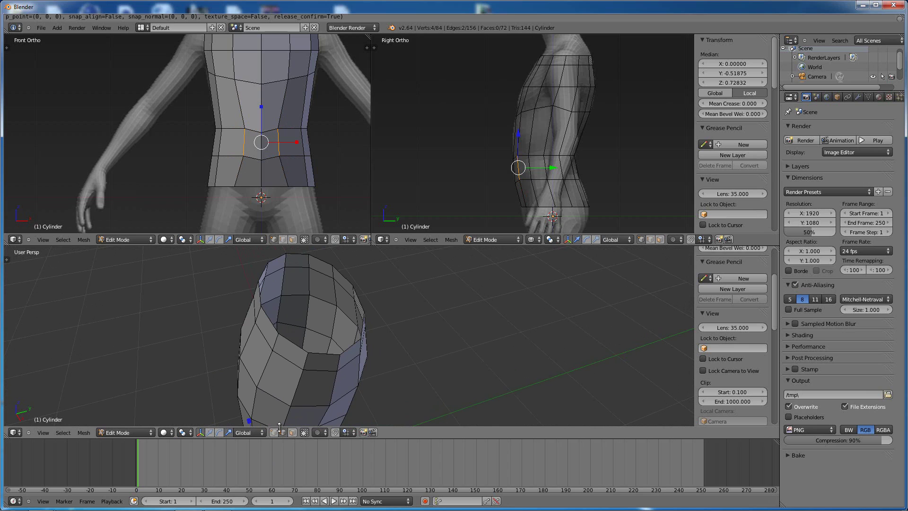
right_click(296, 348, "shift")
middle_click_drag(331, 342, 377, 325)
right_click(431, 273, "shift")
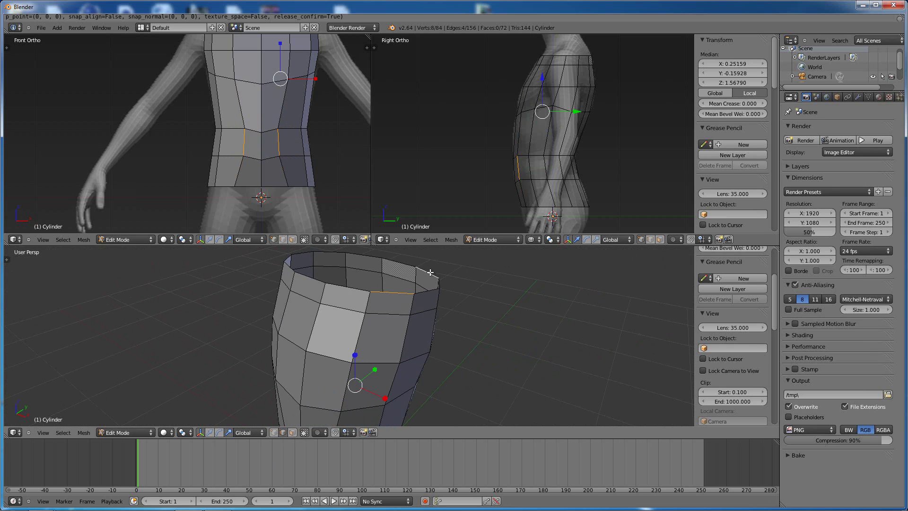
key("f")
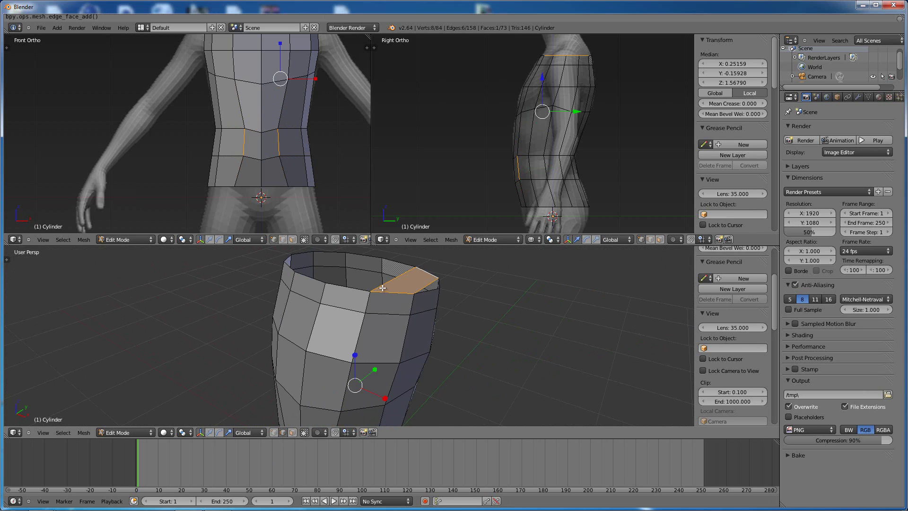
Add the next front and back rim edges on the inner side of the new shoulder face to the selection.
middle_click_drag(382, 288, 344, 332)
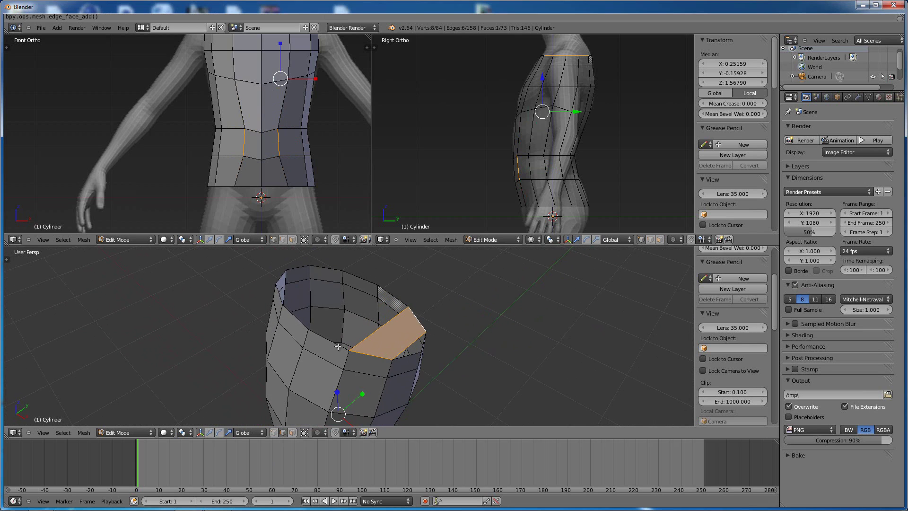
right_click(337, 345, "shift")
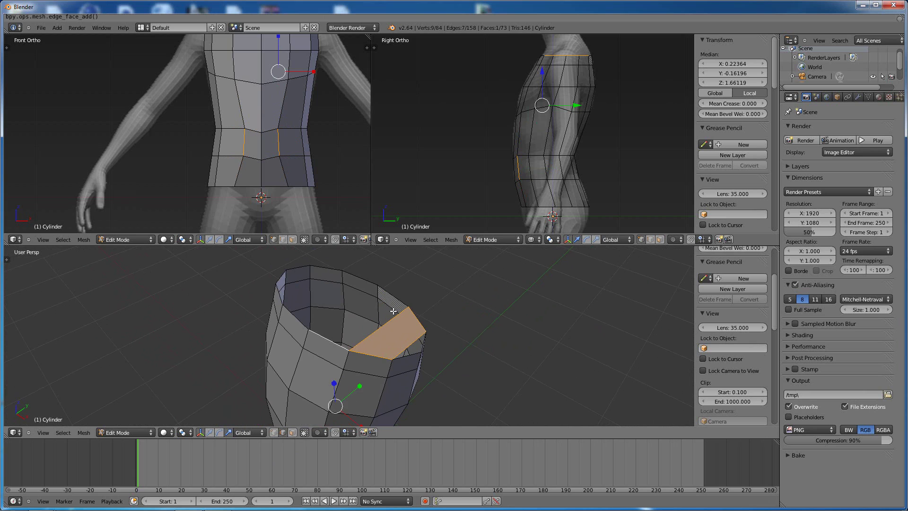
right_click(395, 300, "shift")
middle_click_drag(396, 303, 413, 319)
scroll(414, 319, "up", 2)
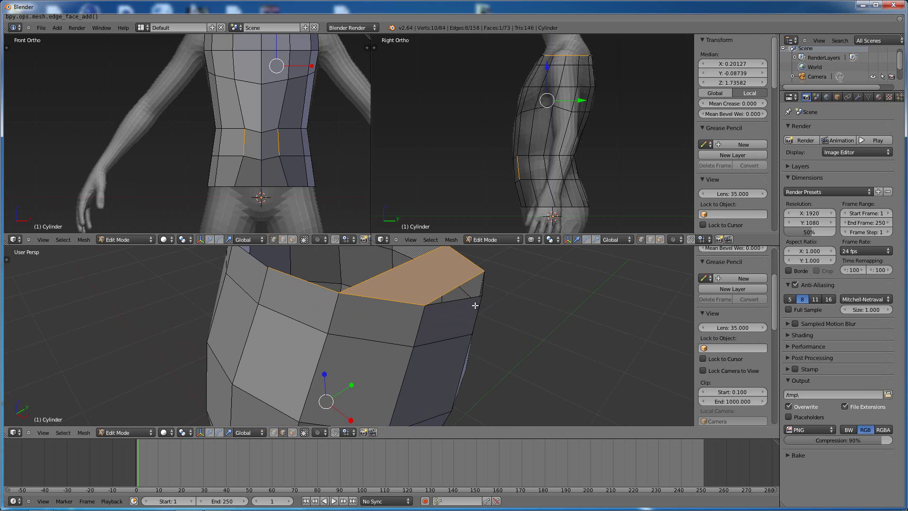
Select the outer edge of the new shoulder face and an adjoining outer rim edge, and fill the +X shoulder gap with a triangular face.
middle_click_drag(475, 306, 368, 338)
right_click(372, 336)
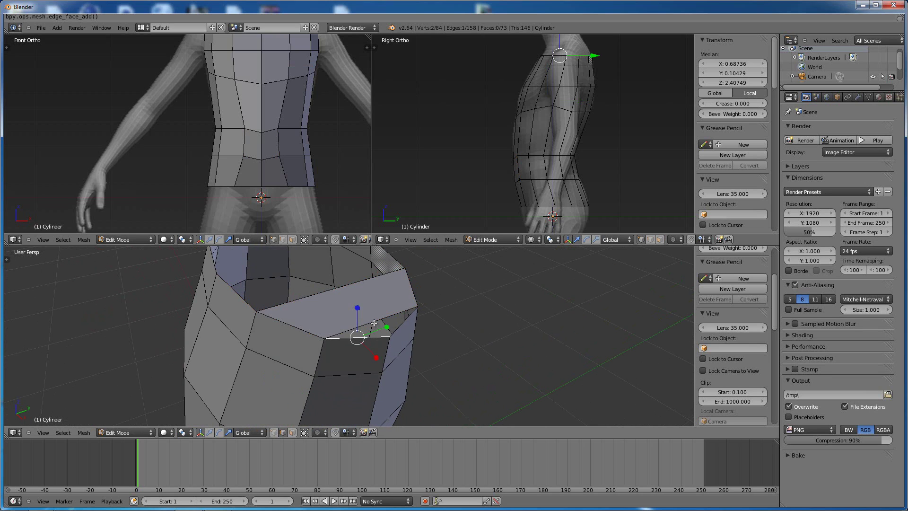
right_click(389, 318)
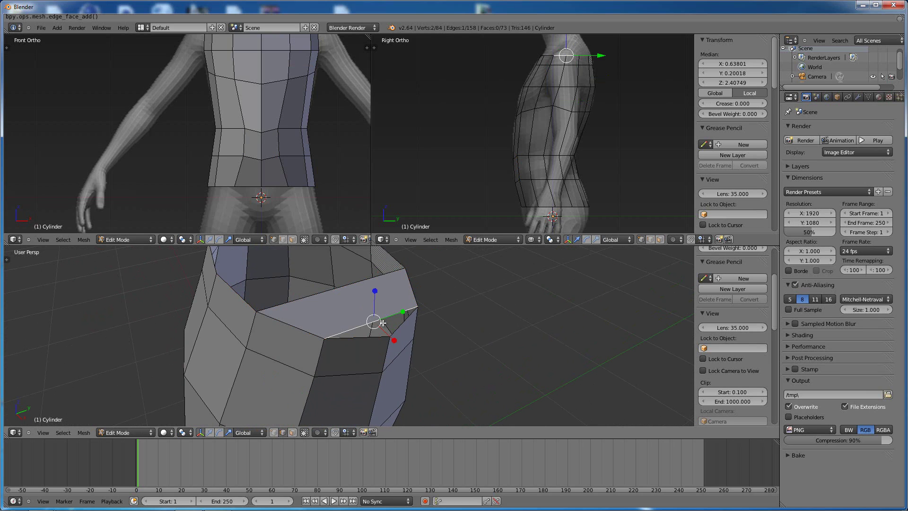
right_click(366, 338, "shift")
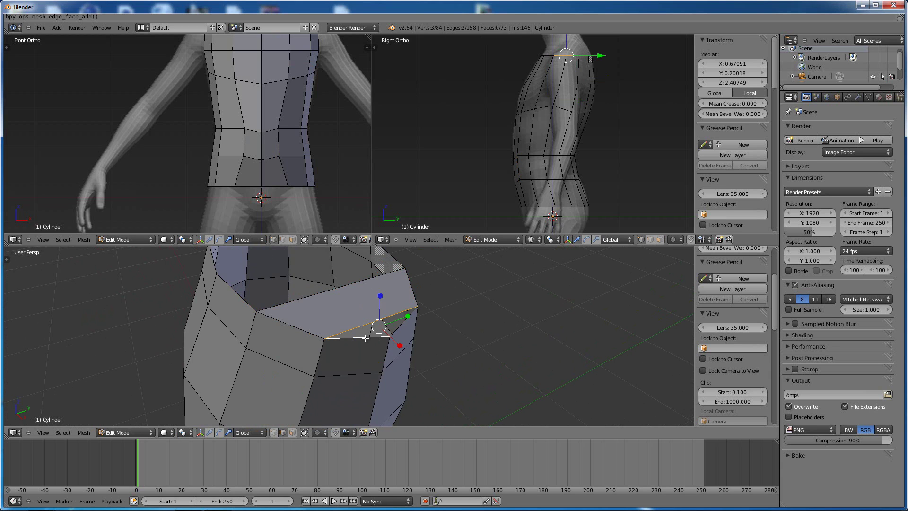
key("f")
middle_click_drag(457, 339, 434, 342)
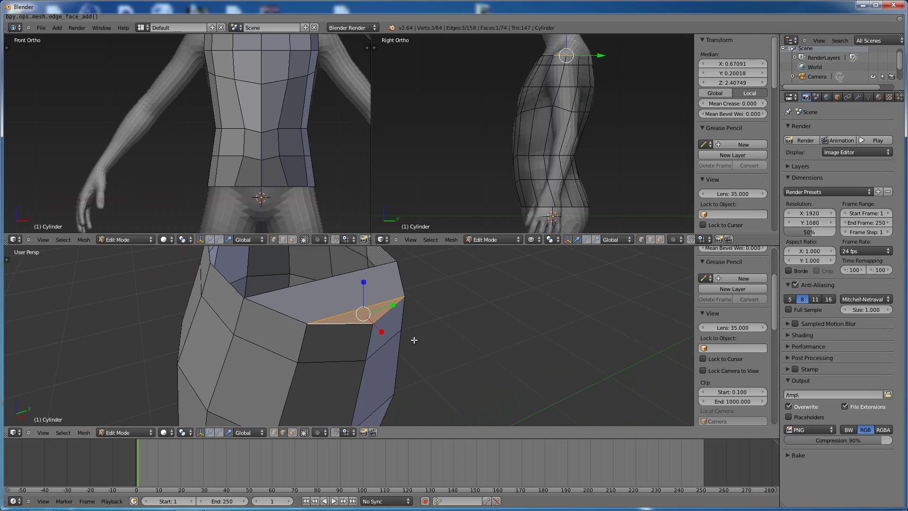
In face select mode, select both the large four-sided shoulder face and the small triangular face beside it.
left_click(292, 432)
right_click(341, 314)
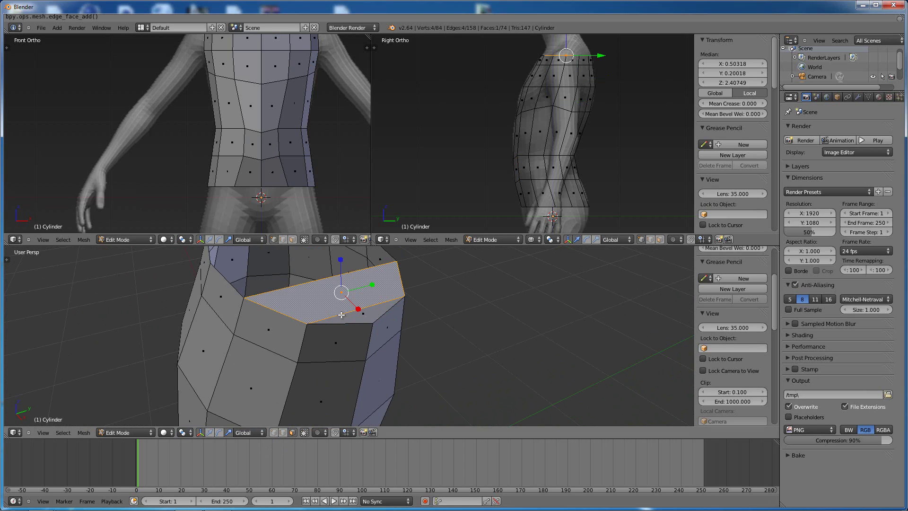
right_click(344, 320, "shift")
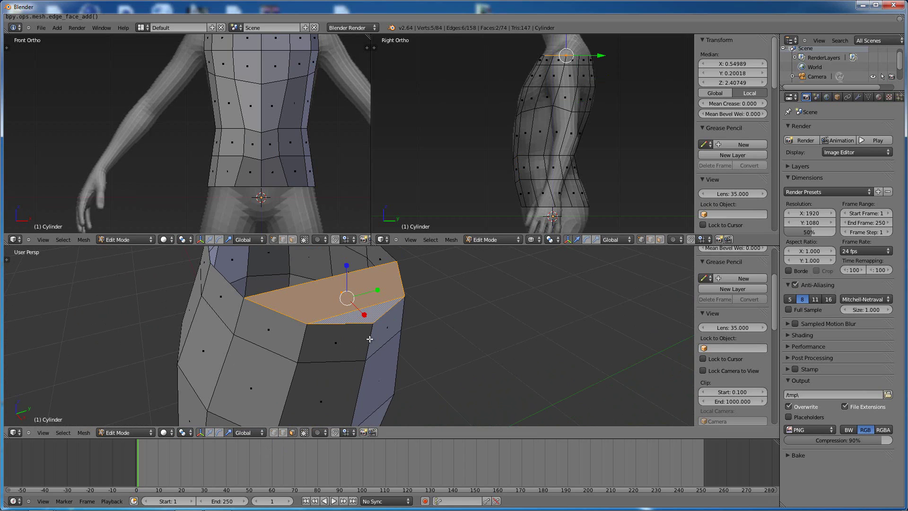
middle_click_drag(434, 339, 450, 365)
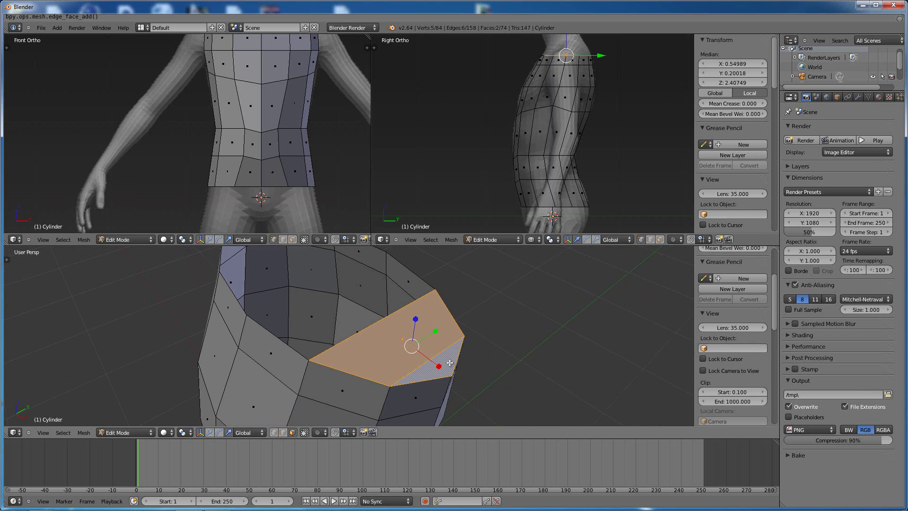
right_click(387, 353, "shift")
right_click(419, 364, "shift")
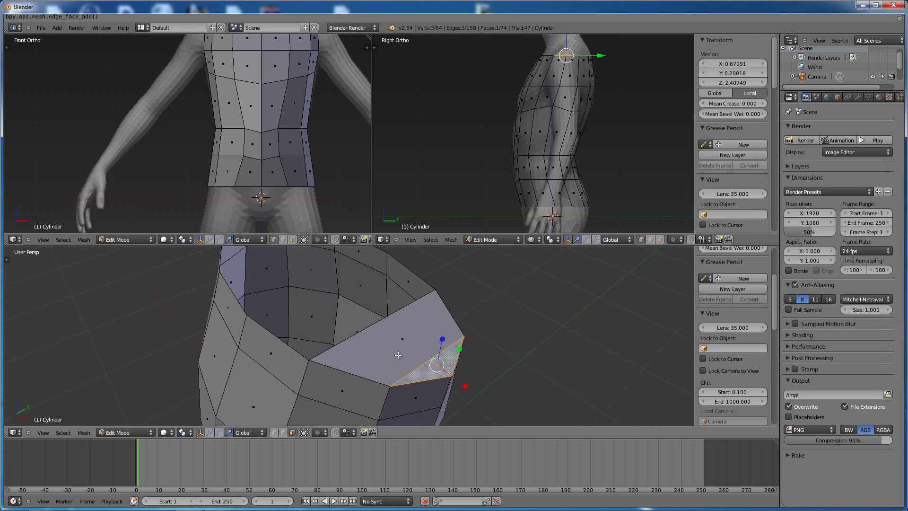
right_click(398, 355, "shift")
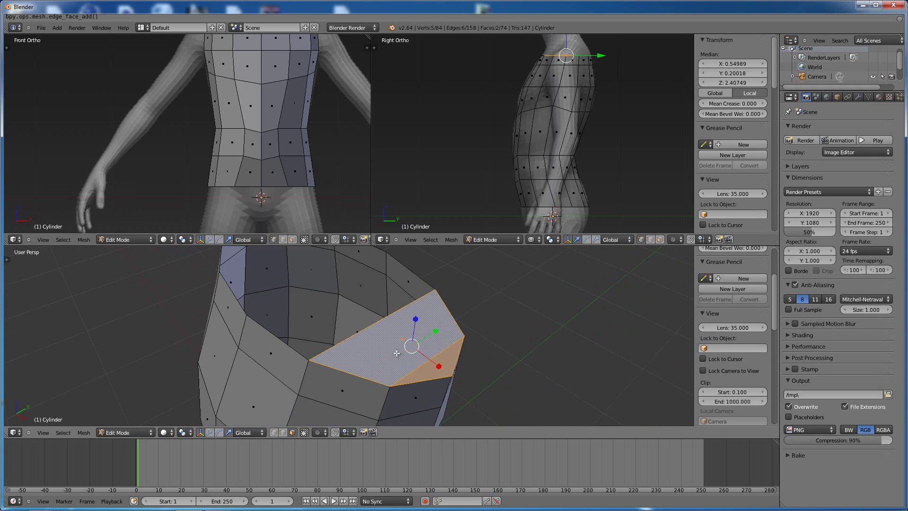
Try a single centred loop cut across the four-sided shoulder face from its inner to its outer edge, and undo it.
key("ctrl+r")
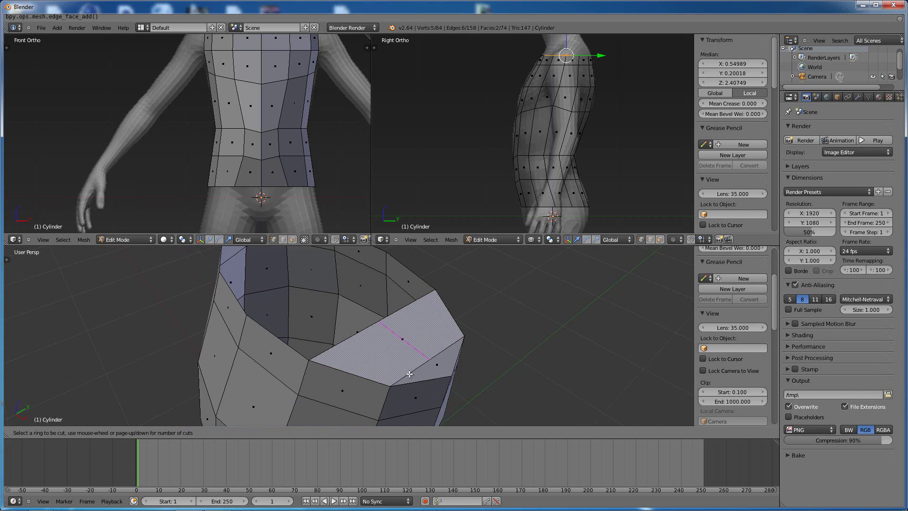
left_click(410, 377)
left_click(397, 386)
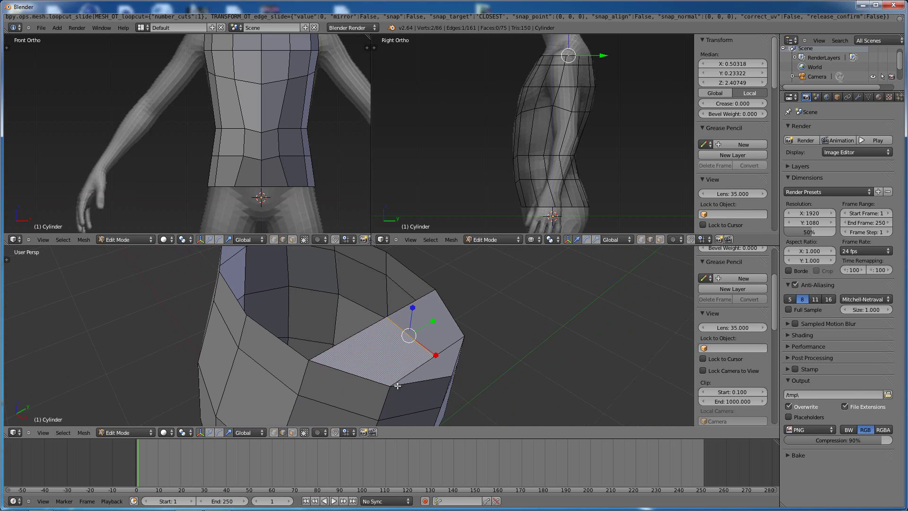
middle_click_drag(394, 389, 365, 385)
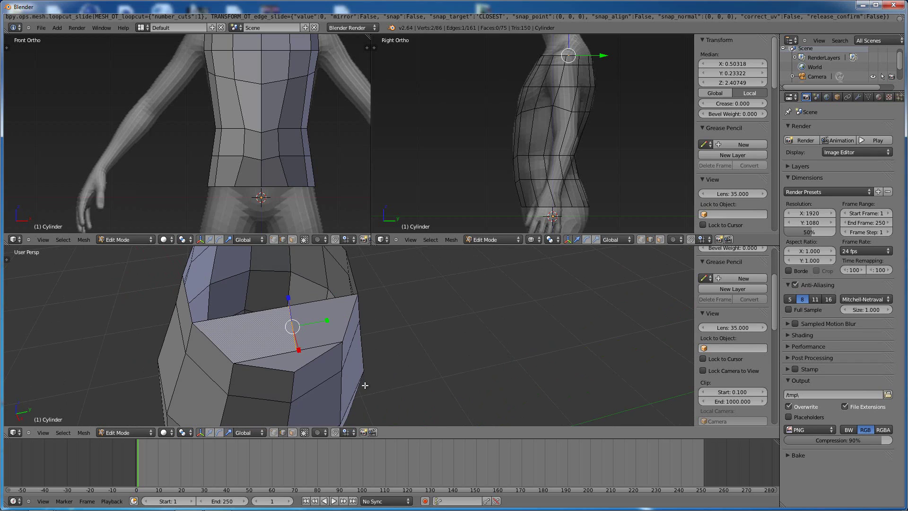
key("ctrl+z")
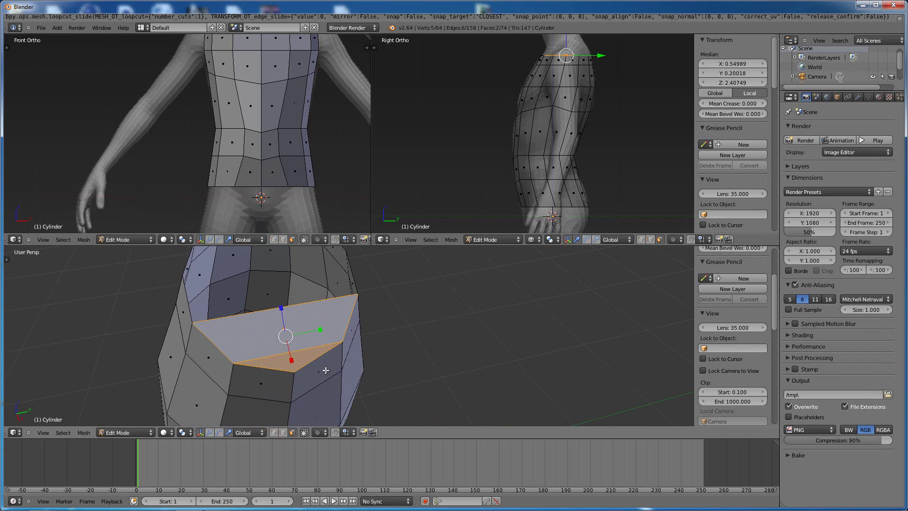
key("k")
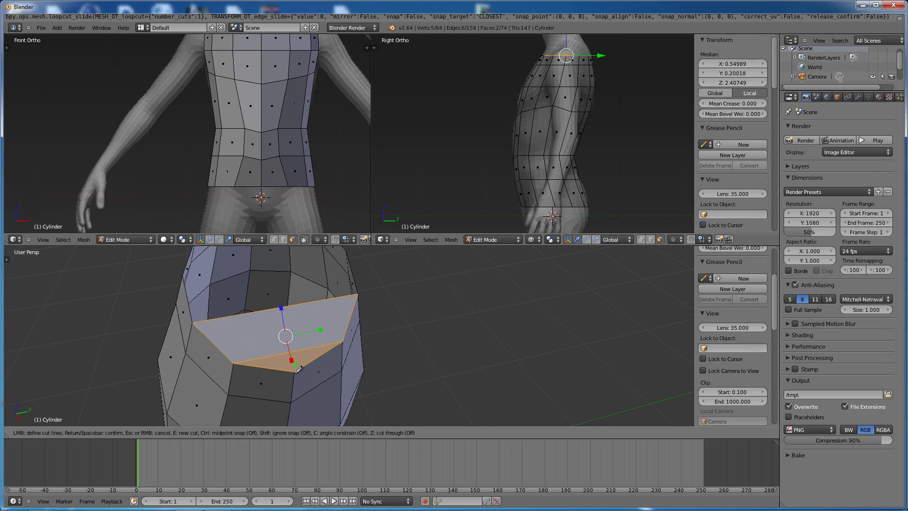
left_click(295, 371)
key("ctrl")
key("shift")
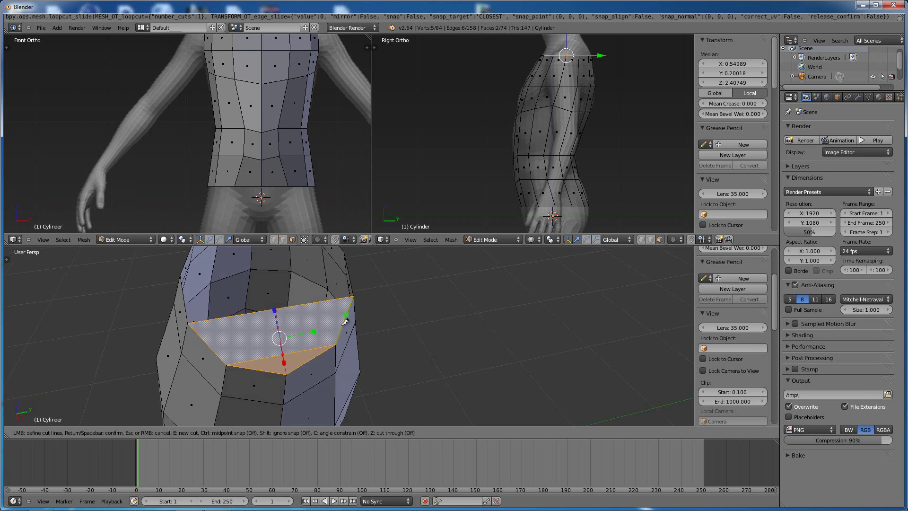
middle_click_drag(356, 322, 345, 318)
key("Escape")
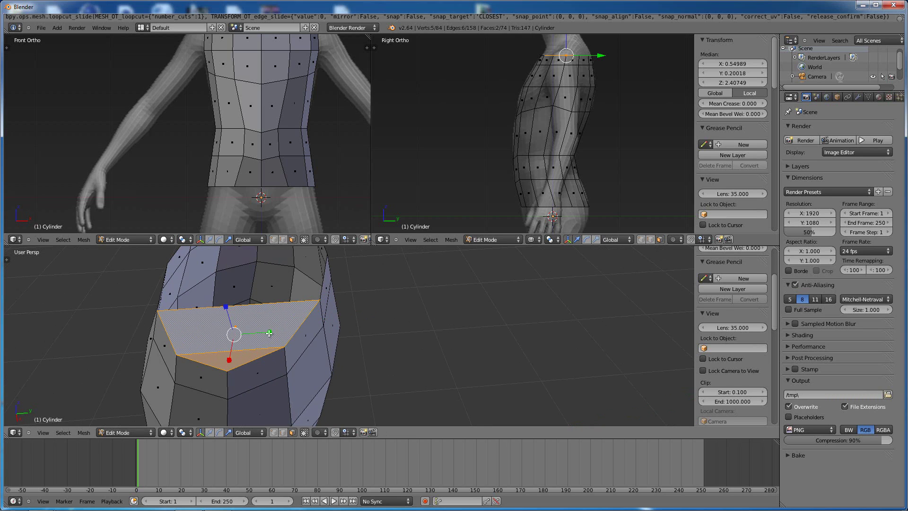
Add a single loop cut across the large four-sided cap face at the torso's shoulder and slide it near the middle.
middle_click_drag(269, 333, 314, 394)
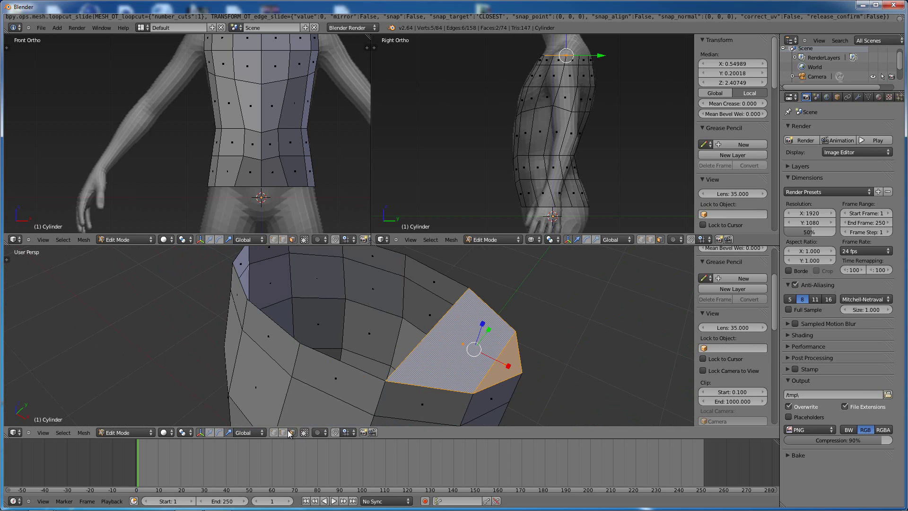
middle_click_drag(452, 350, 418, 347)
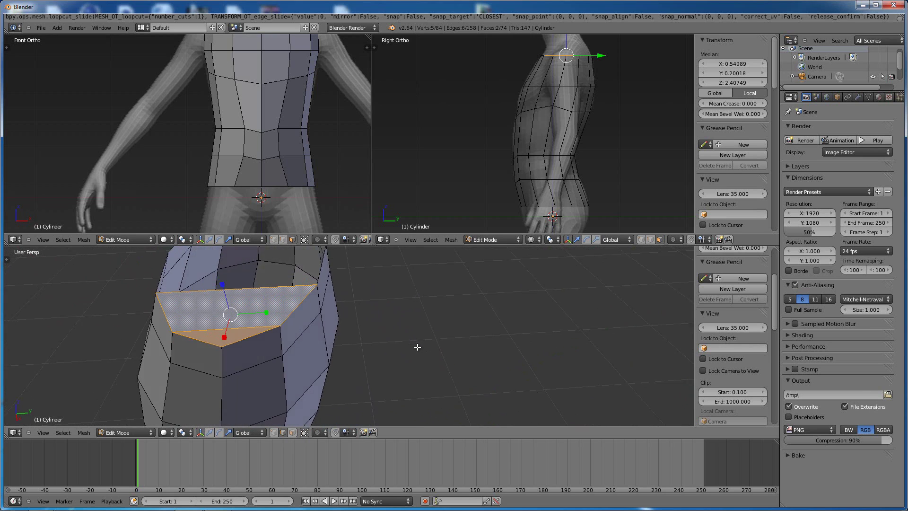
scroll(307, 345, "up", 3)
scroll(222, 338, "up", 3)
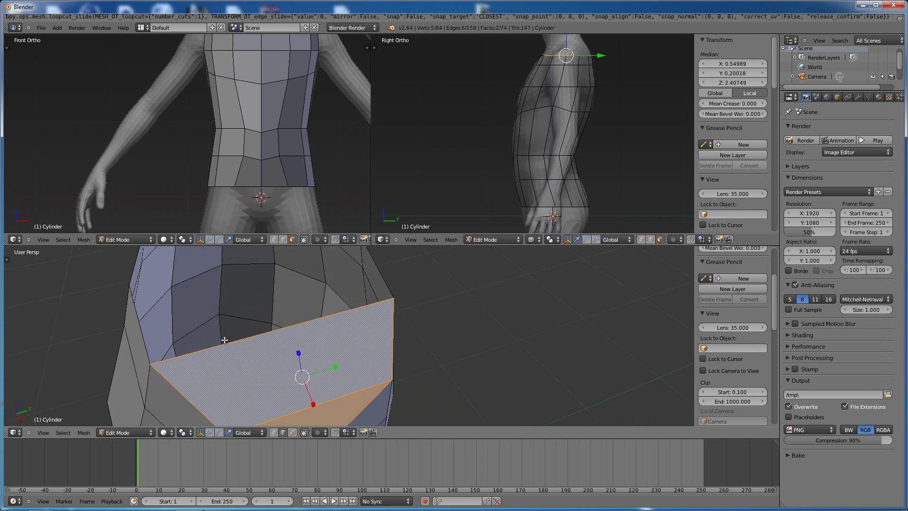
key("KP_8")
key("KP_8")
key("KP_8")
key("KP_8")
key("KP_8")
key("KP_8")
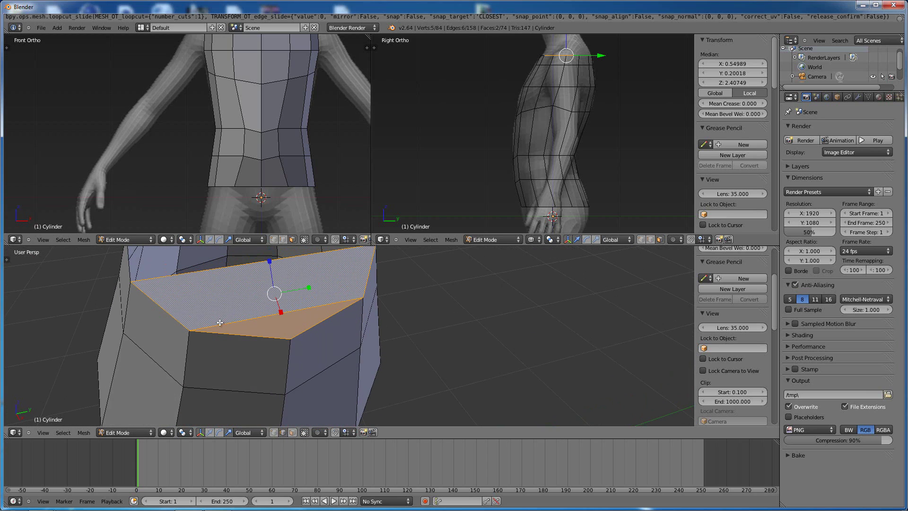
key("ctrl+r")
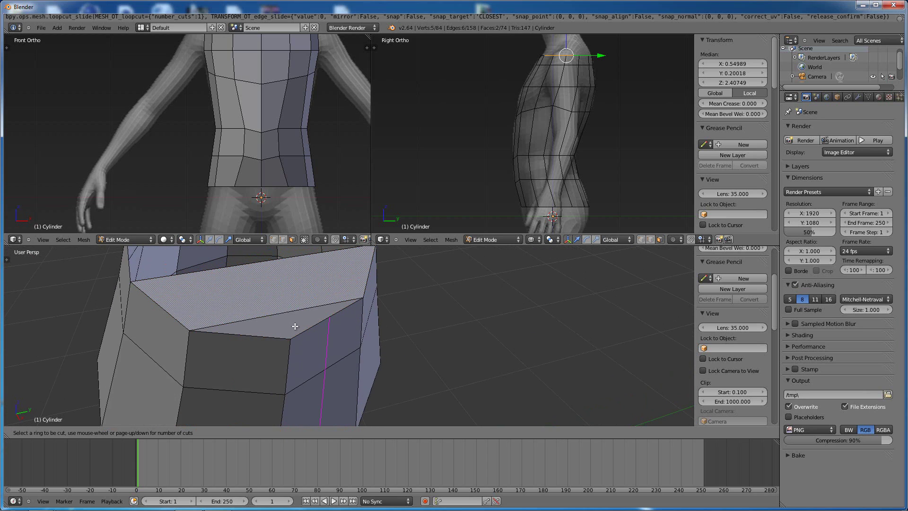
left_click(288, 321)
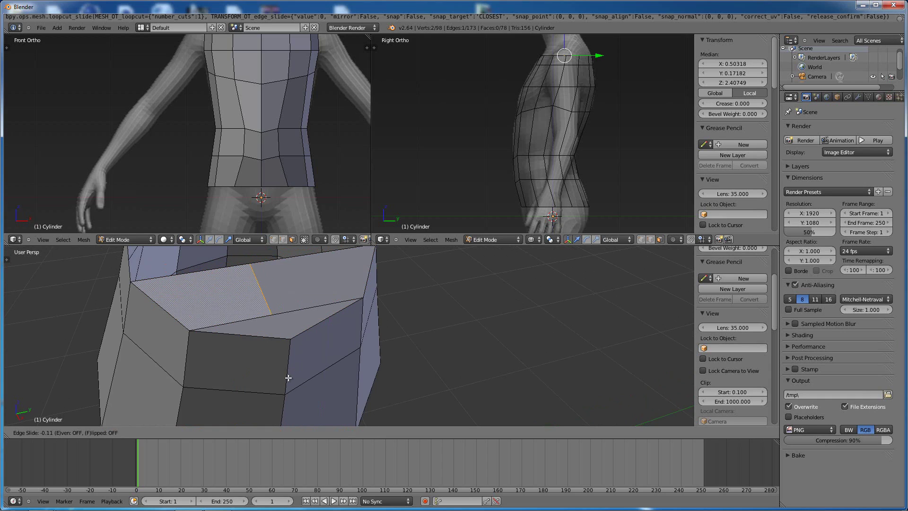
left_click(298, 349)
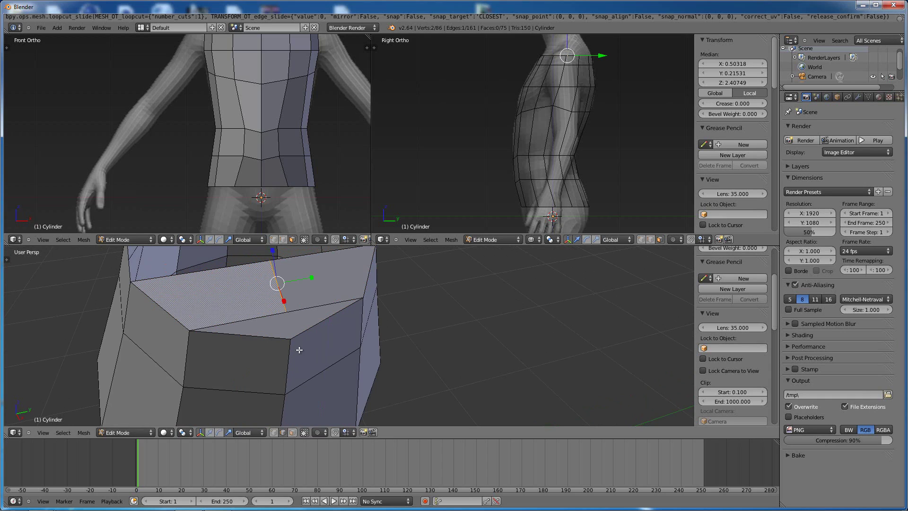
Knife-cut the triangular shoulder face from its outer corner vertex to the end of the new loop-cut edge.
middle_click_drag(283, 376, 254, 447)
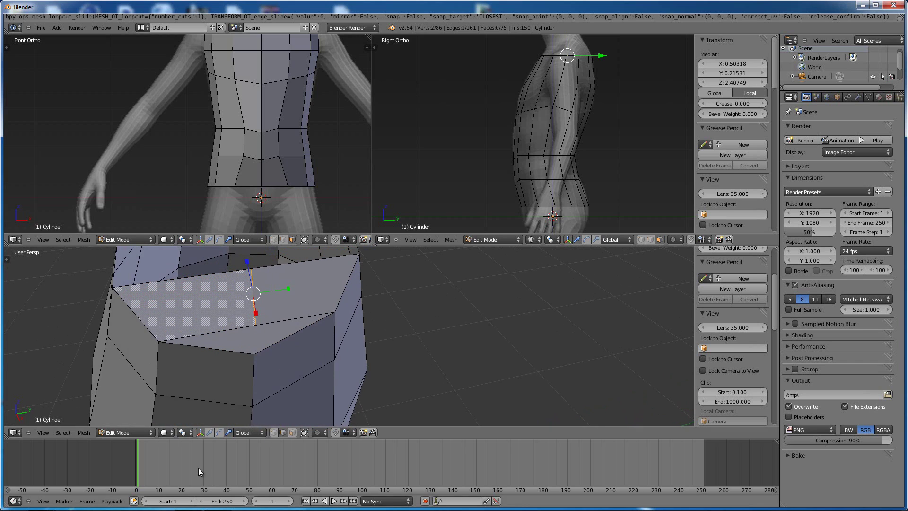
left_click(274, 432)
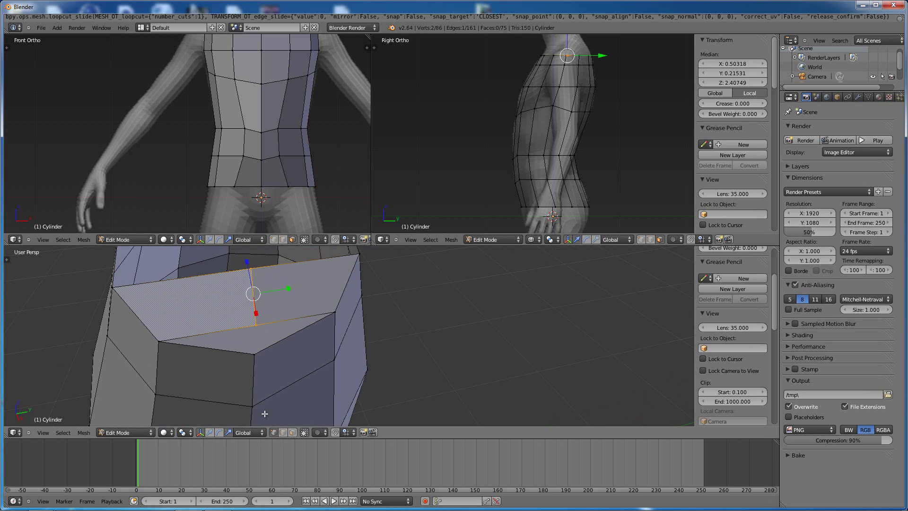
right_click(255, 326)
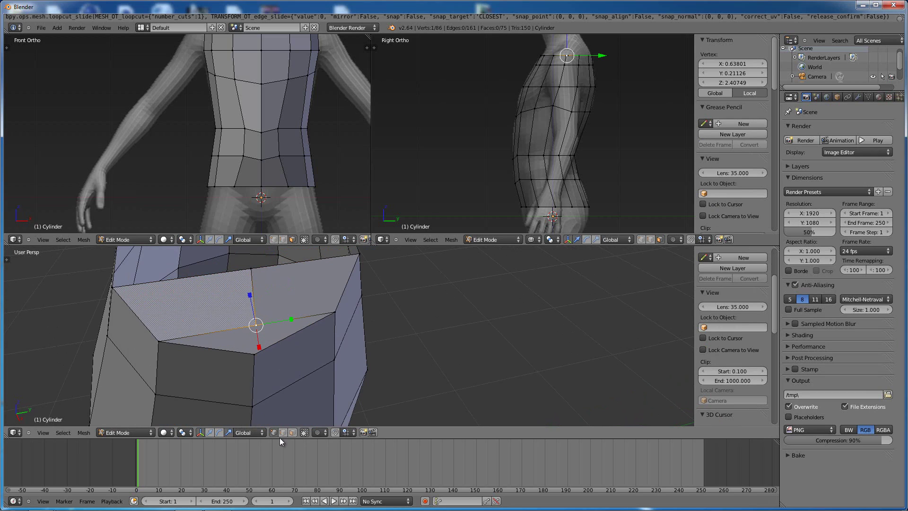
right_click(254, 355, "shift")
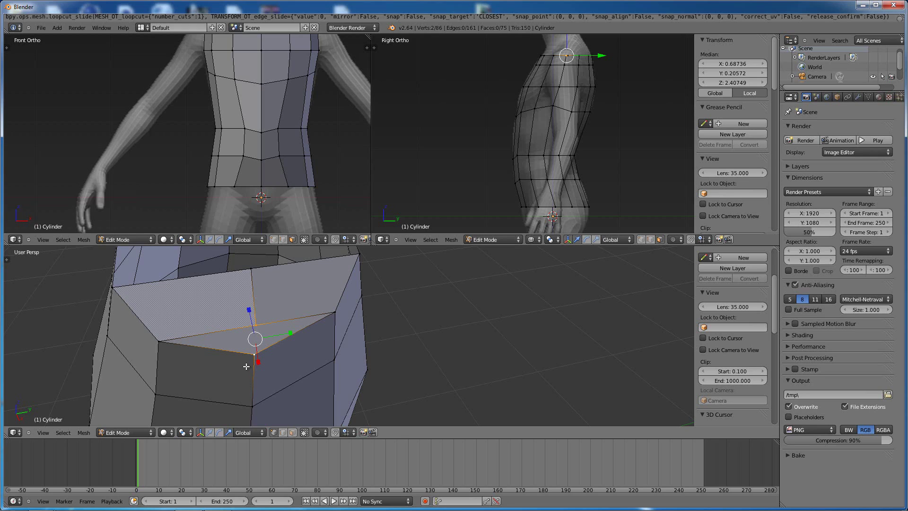
key("k")
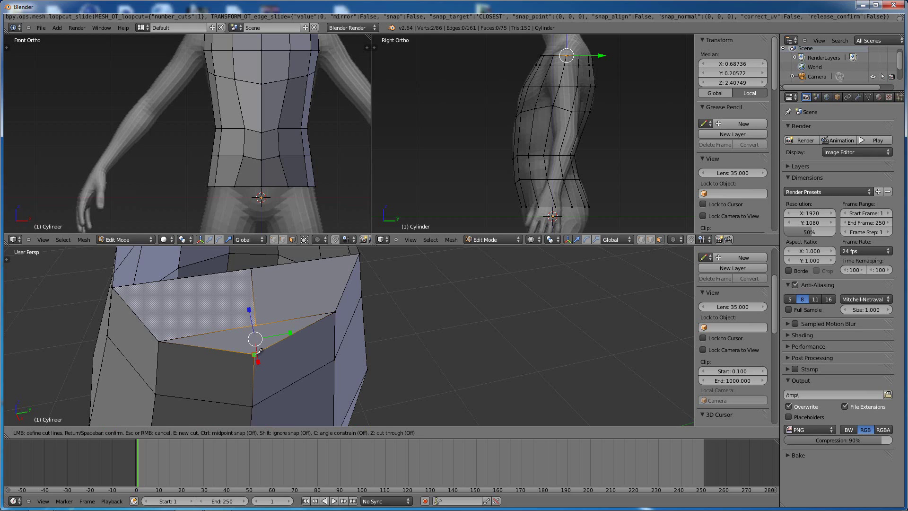
left_click(256, 354)
left_click(257, 324)
key("Return")
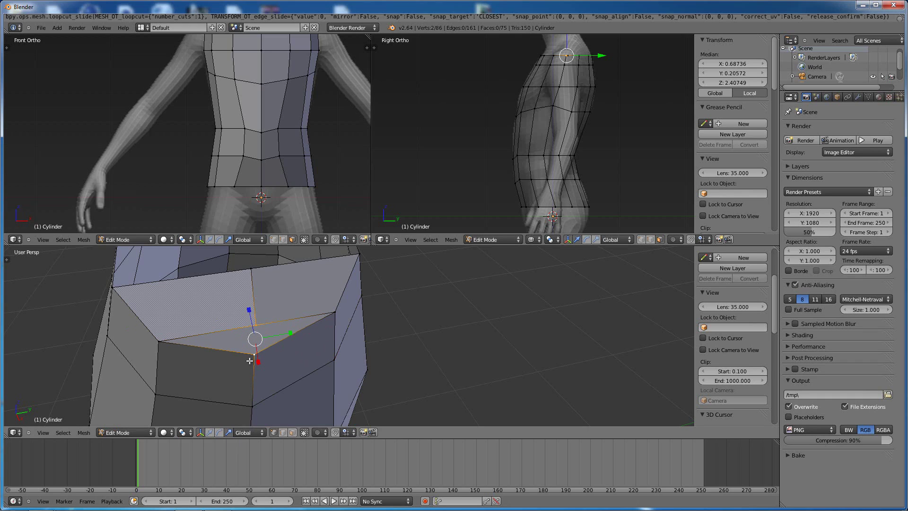
key("k")
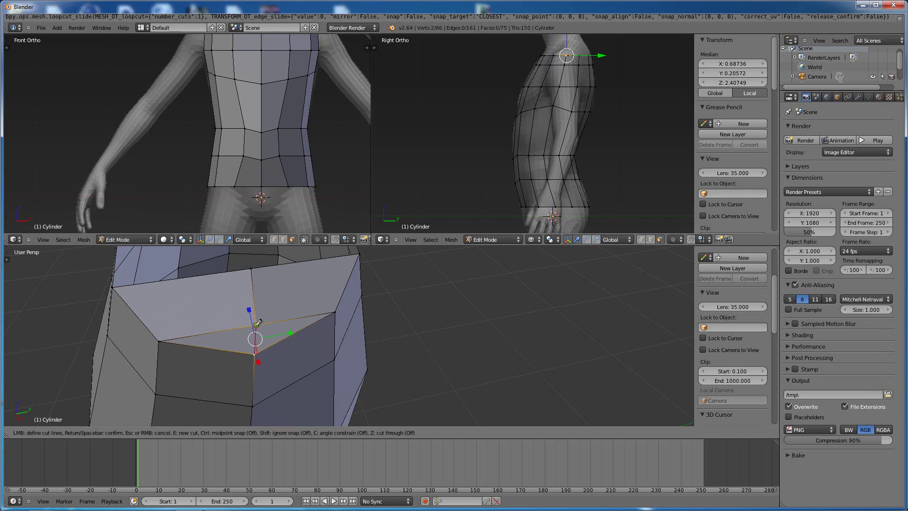
key("Return")
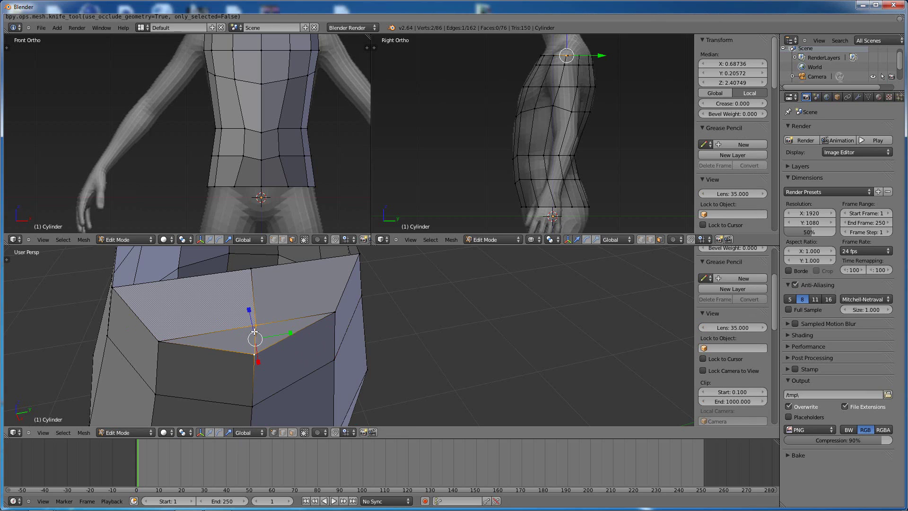
Select the loop-cut edge on the shoulder cap and move it along Y to about 0.195, using the side view.
middle_click_drag(204, 349, 211, 357)
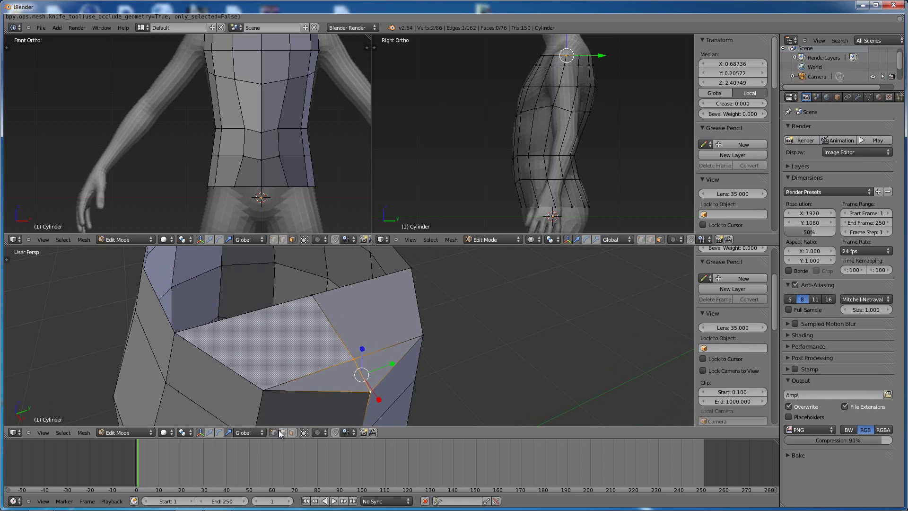
right_click(334, 325)
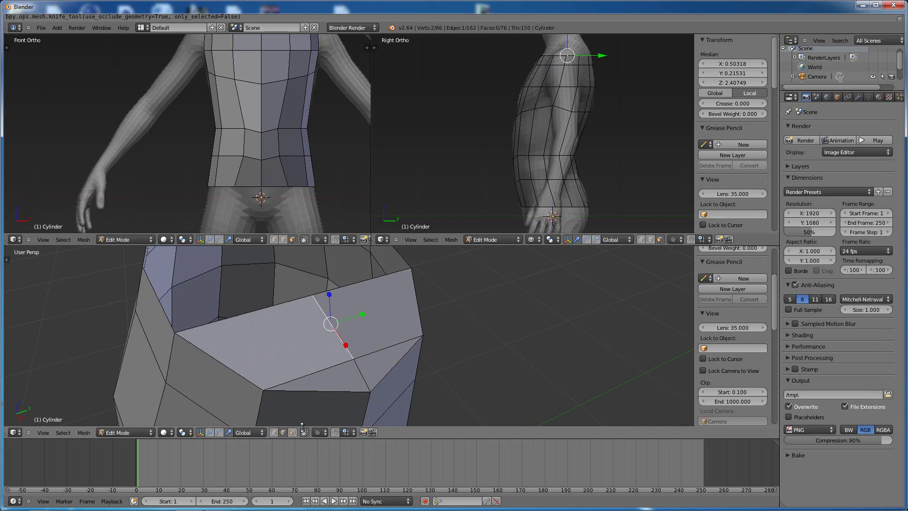
middle_click_drag(358, 345, 303, 331)
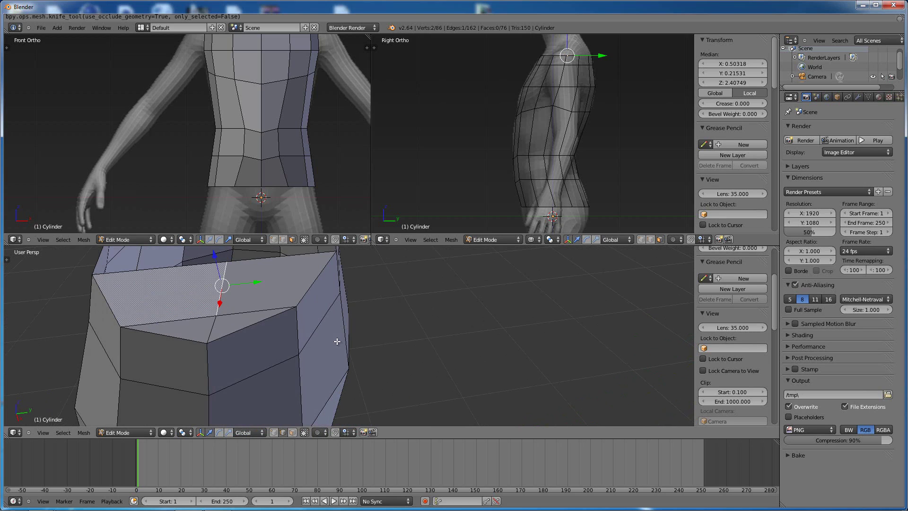
left_click_drag(256, 282, 276, 270)
scroll(478, 156, "up", 2)
scroll(552, 93, "down", 3)
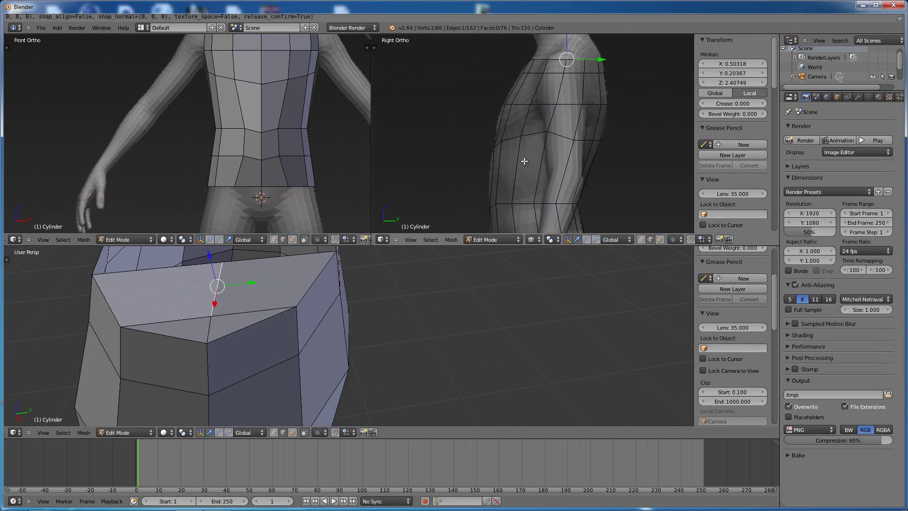
middle_click_drag(552, 93, 532, 161, "shift")
scroll(533, 174, "up", 5)
scroll(534, 174, "up", 2)
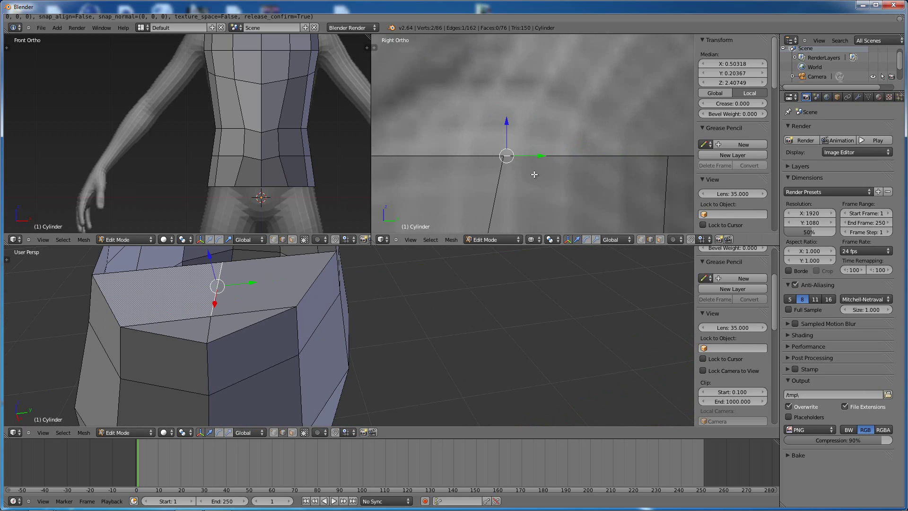
left_click_drag(528, 163, 519, 167)
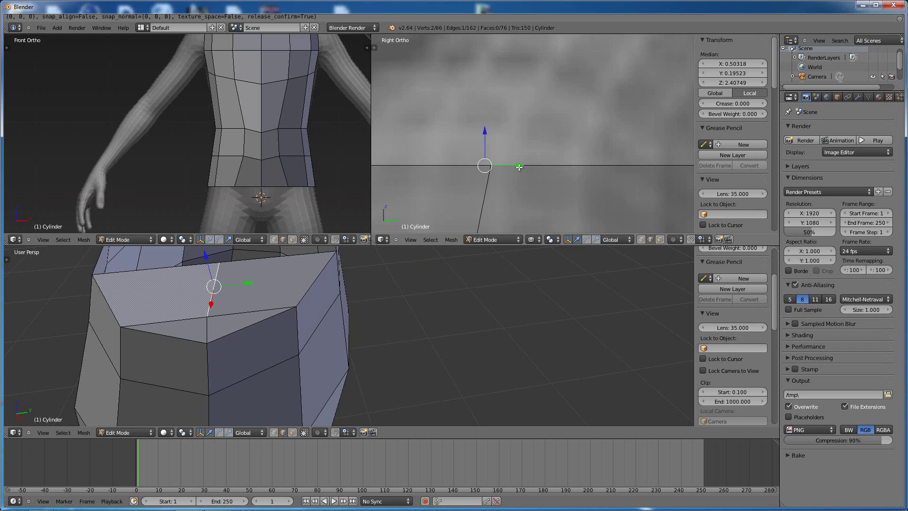
In an orthographic top view, move the loop-cut edge along Y to about 0.205 to line up with the outer vertex.
middle_click_drag(230, 339, 254, 340)
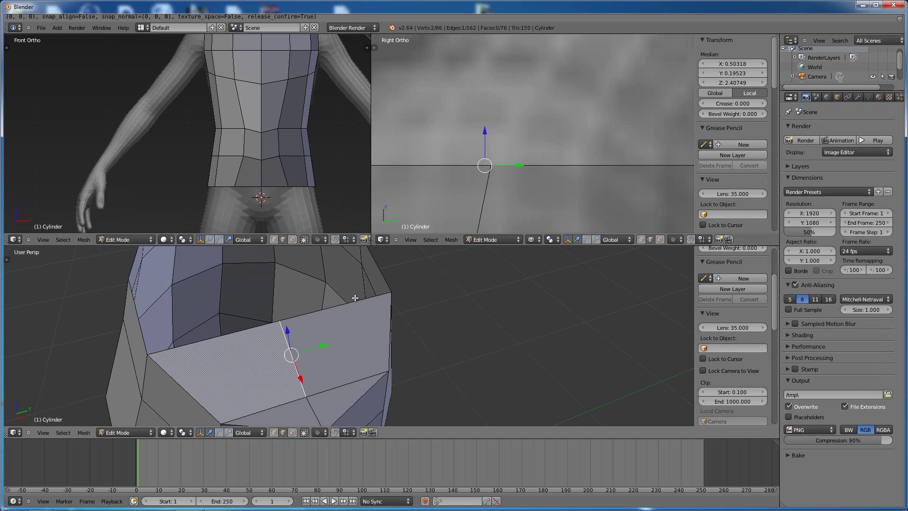
key("KP_7")
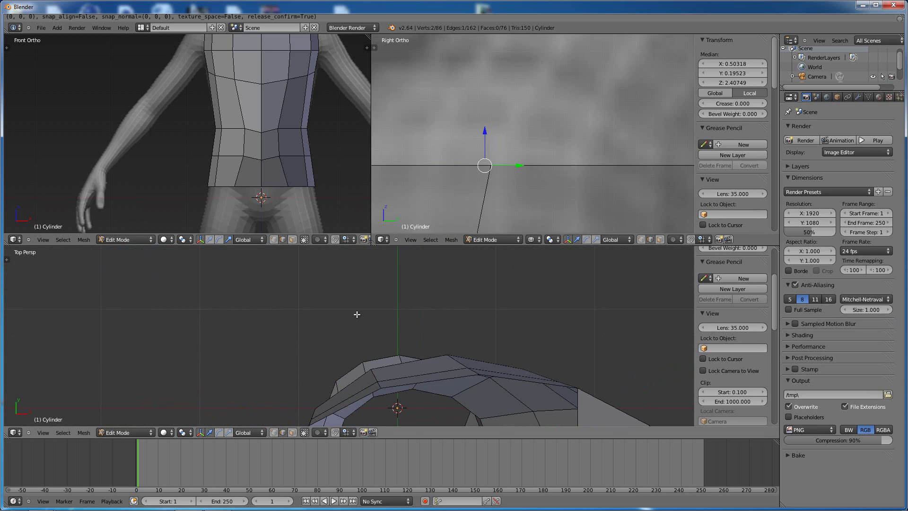
scroll(357, 314, "down", 3)
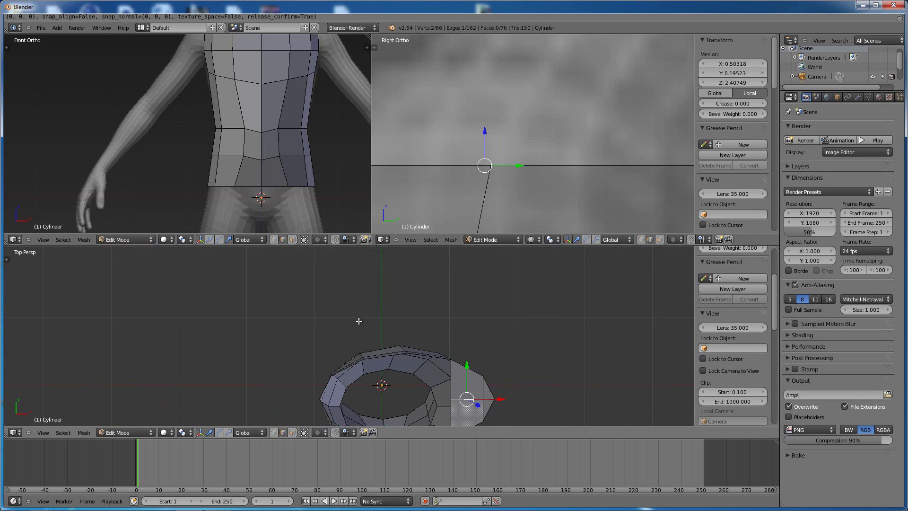
key("KP_5")
middle_click_drag(359, 355, 331, 359, "shift")
scroll(391, 307, "up", 4)
scroll(391, 308, "up", 2)
scroll(447, 340, "up", 3)
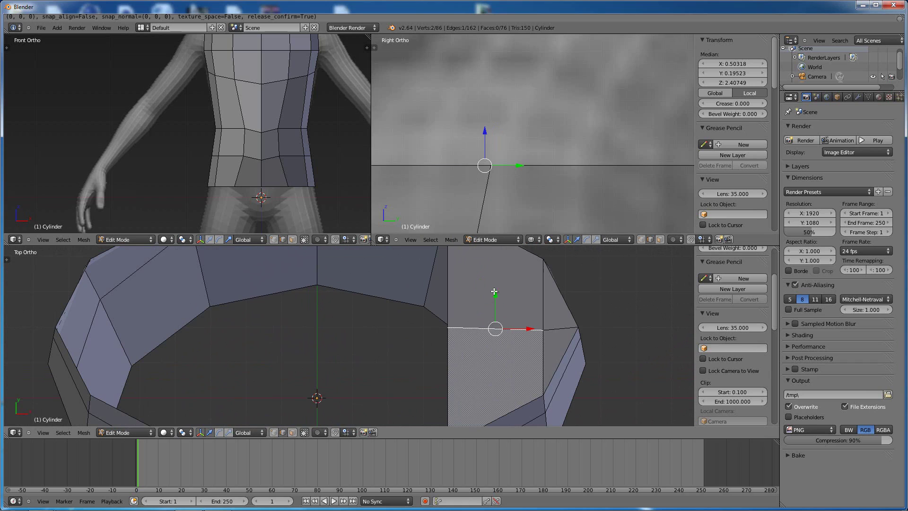
left_click_drag(495, 297, 495, 291)
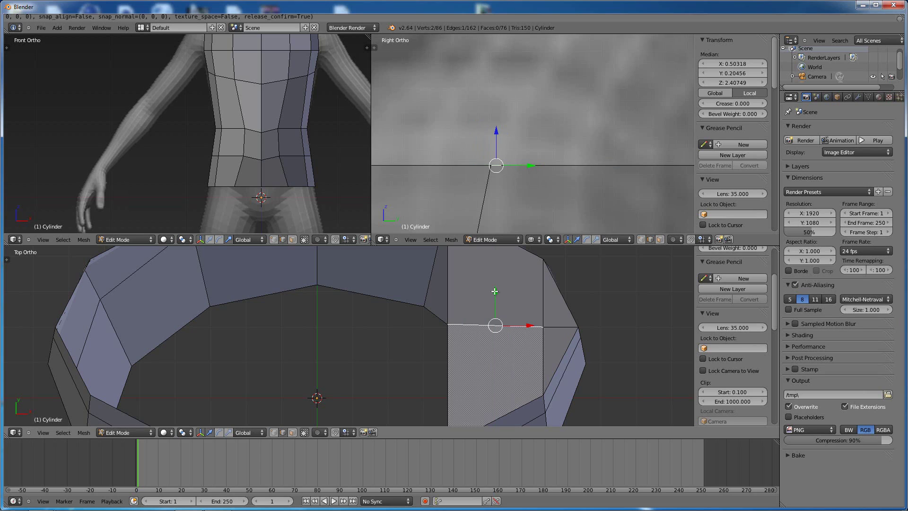
Undo the edge moves, the knife cut and the loop cut back to the two uncut shoulder cap faces.
key("ctrl+z")
key("ctrl+z")
key("ctrl+z")
key("ctrl+z")
key("ctrl+z")
key("ctrl+z")
key("ctrl+z")
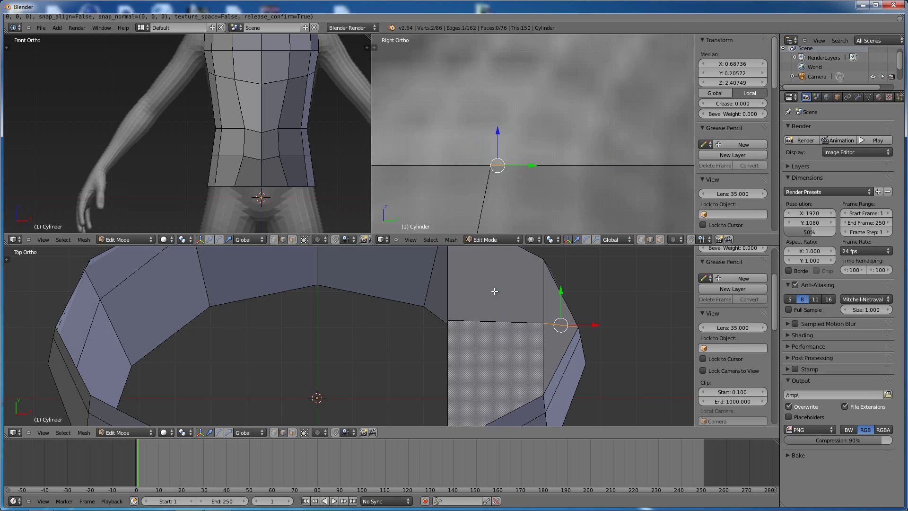
key("ctrl+z")
key("ctrl+z")
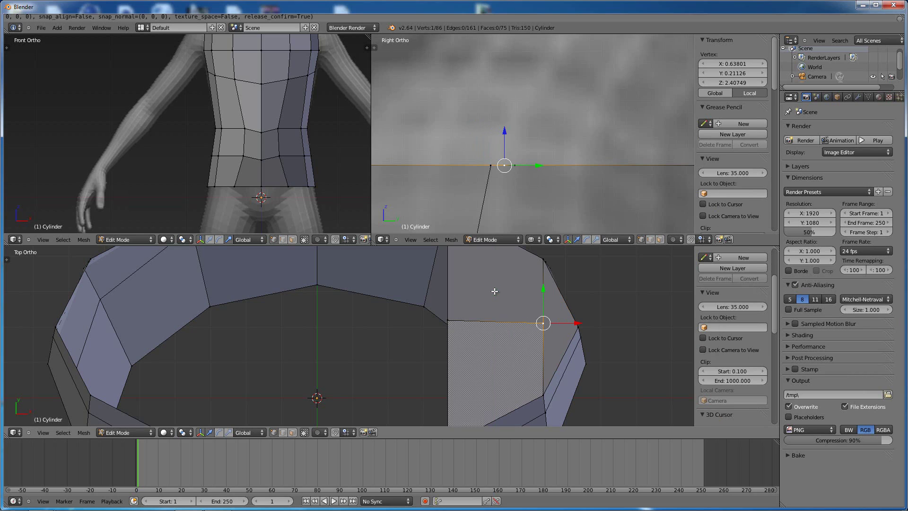
key("ctrl+z")
key("ctrl+z")
key("ctrl+z")
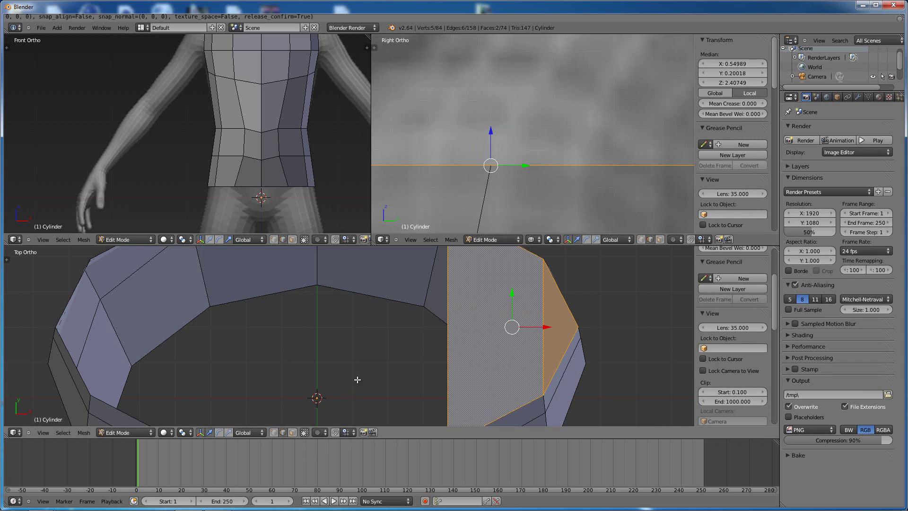
Knife-cut straight across both shoulder cap faces in top view, from the outermost corner vertex past the inner edge.
key("k")
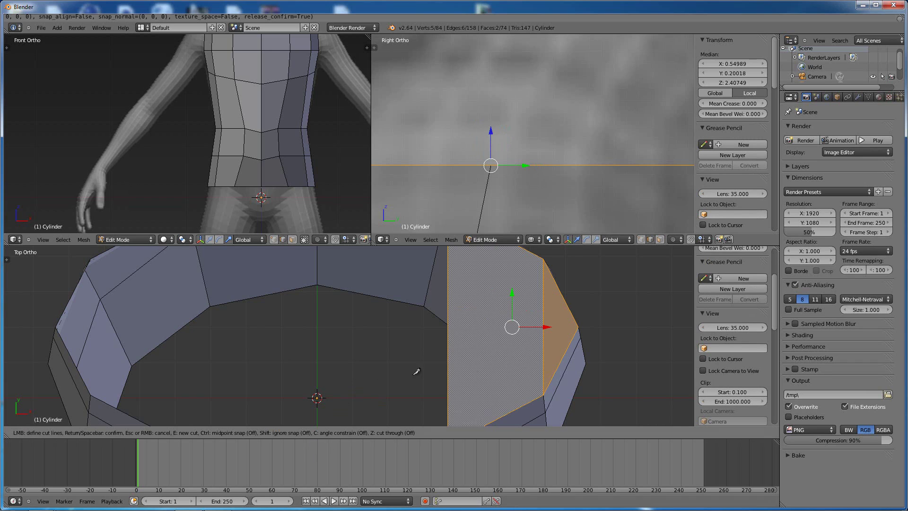
left_click(578, 326)
left_click(438, 323)
key("Return")
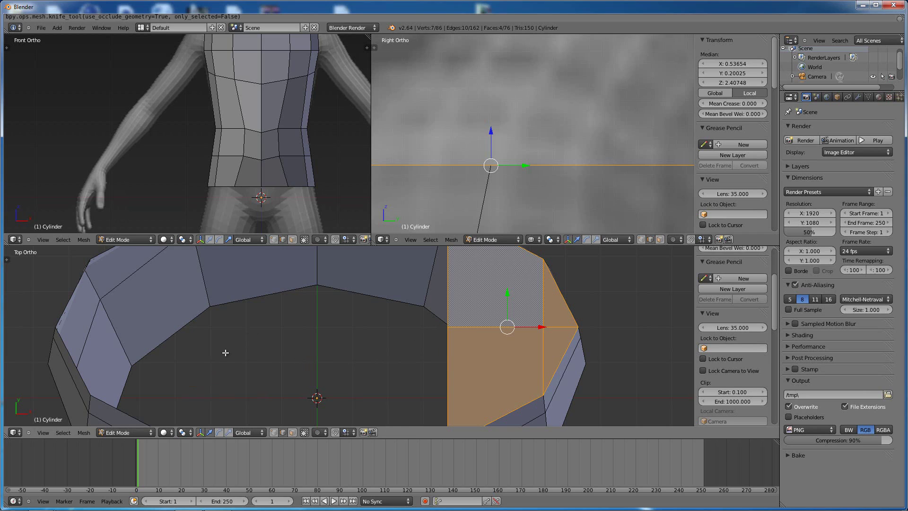
scroll(225, 353, "down", 2)
middle_click_drag(222, 348, 236, 329)
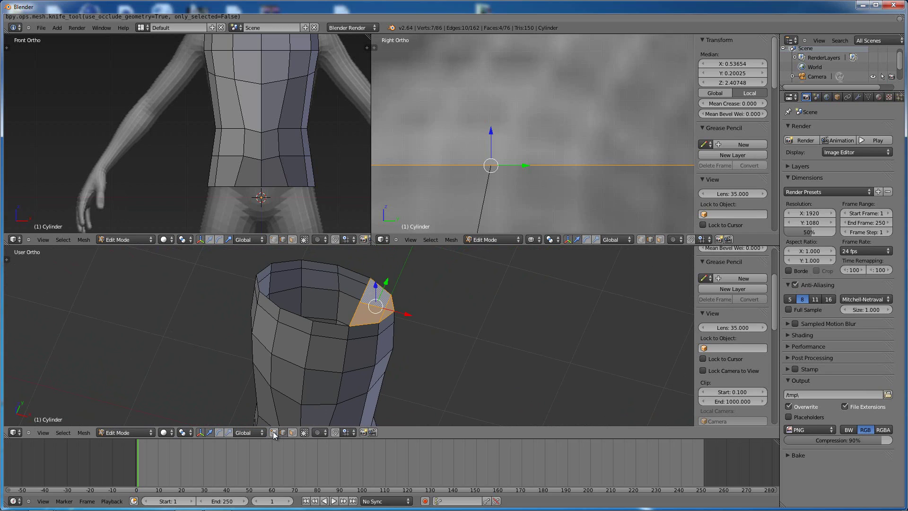
Select the inner-edge vertex of the new shoulder cap cut and raise it along Z to about 2.476.
scroll(361, 371, "up", 3)
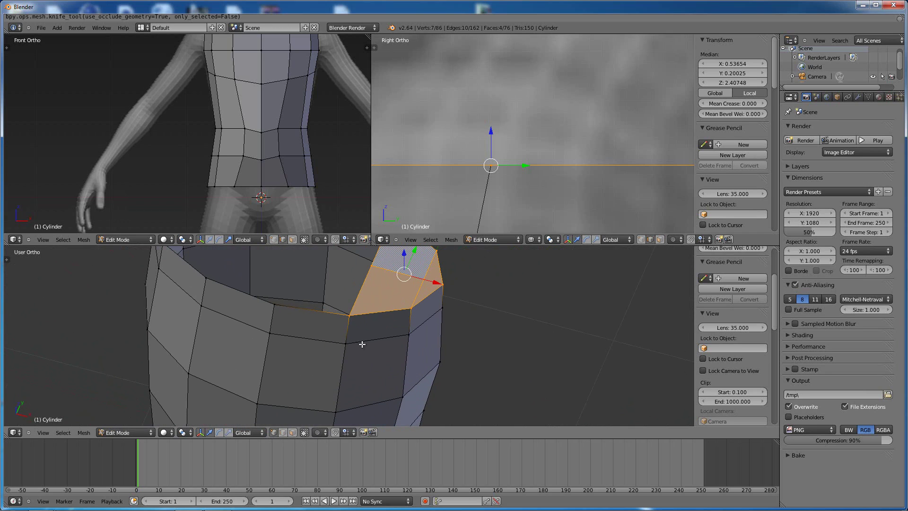
right_click(375, 265)
middle_click_drag(294, 310, 222, 349)
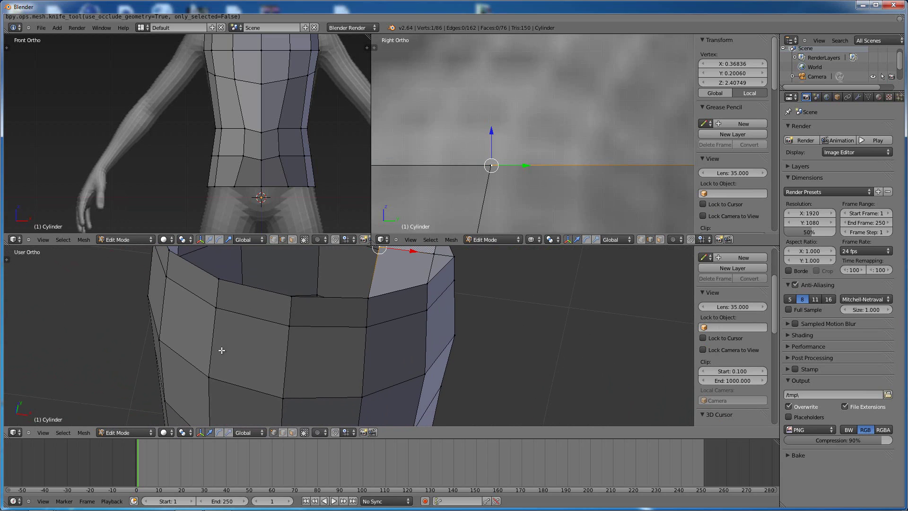
scroll(238, 319, "down", 1)
middle_click_drag(238, 319, 272, 351)
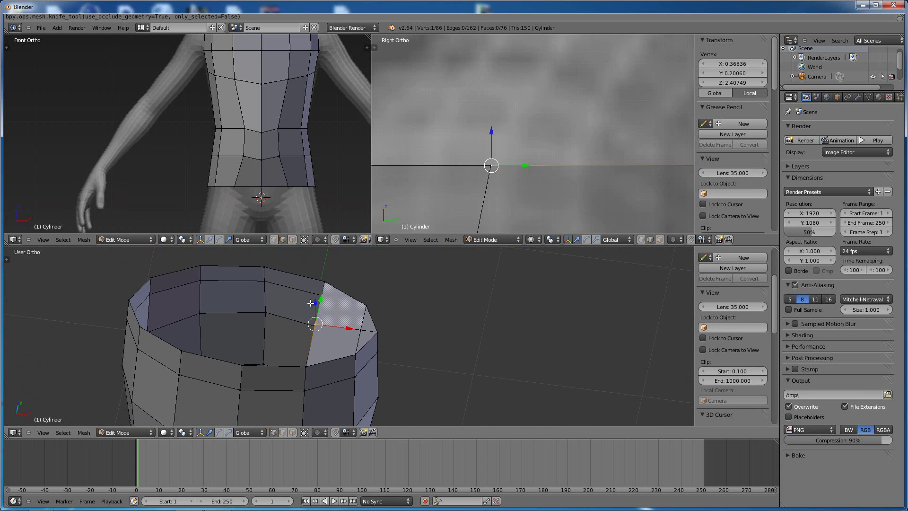
left_click_drag(316, 302, 316, 294)
In front view, raise the cut's inner vertex further to the reference shoulder line and lift the outer cut vertex to Z about 2.475.
scroll(441, 187, "down", 5)
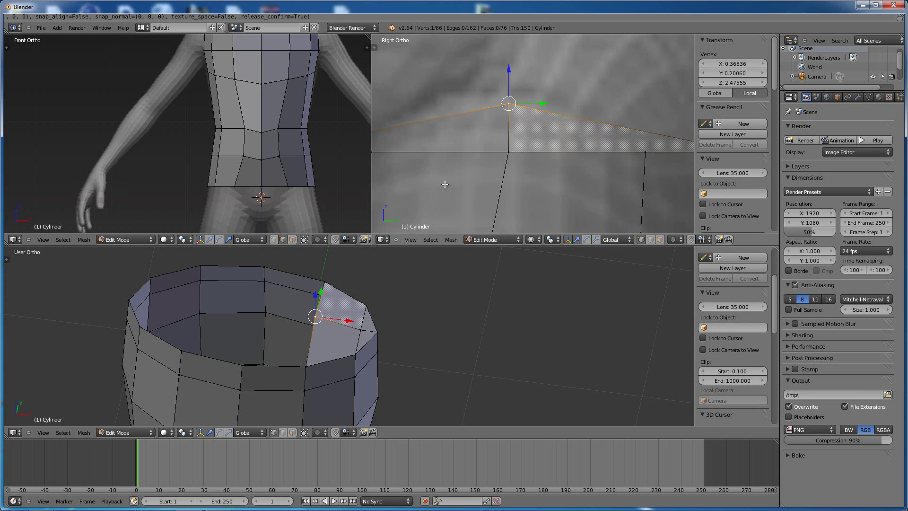
scroll(284, 92, "down", 3)
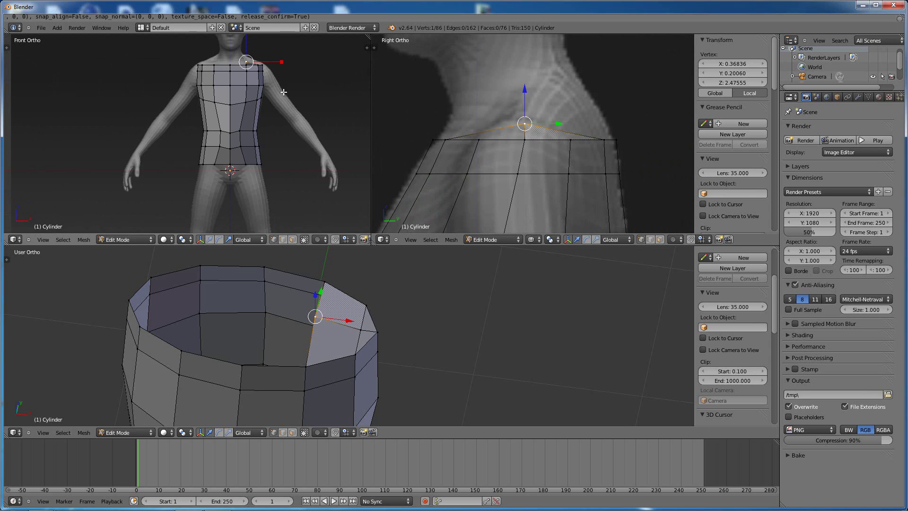
middle_click_drag(305, 99, 294, 156, "shift")
scroll(294, 155, "up", 4)
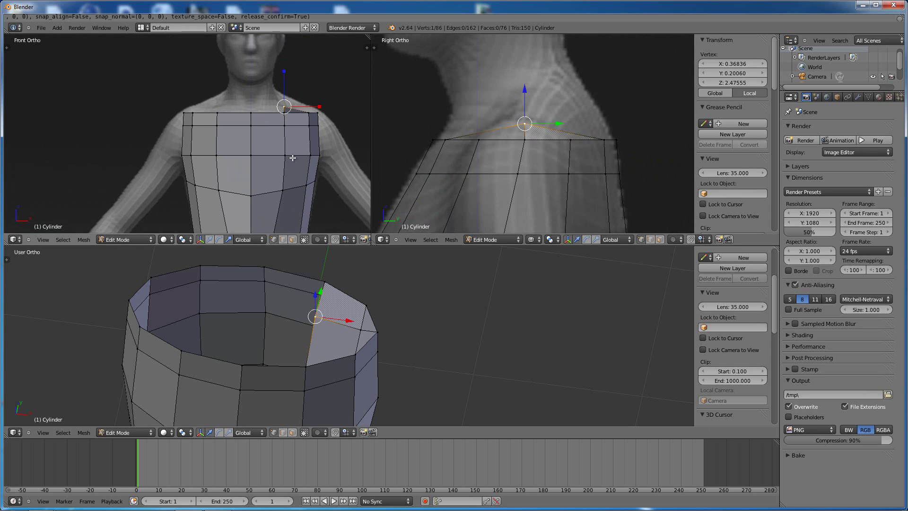
left_click(210, 239)
left_click_drag(284, 73, 310, 74)
right_click(360, 328)
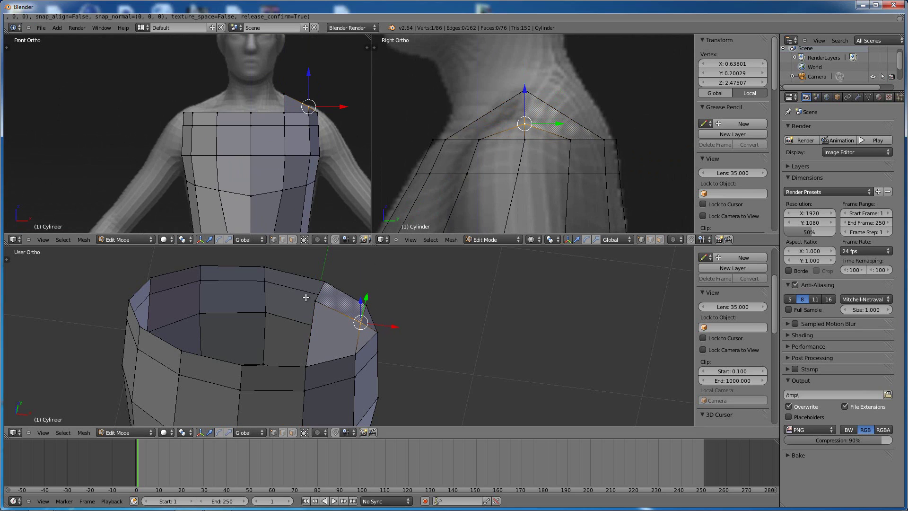
In face selection mode, select the four faces below the shoulder cap where the arm joins the torso.
middle_click_drag(422, 360, 326, 426)
left_click(290, 432)
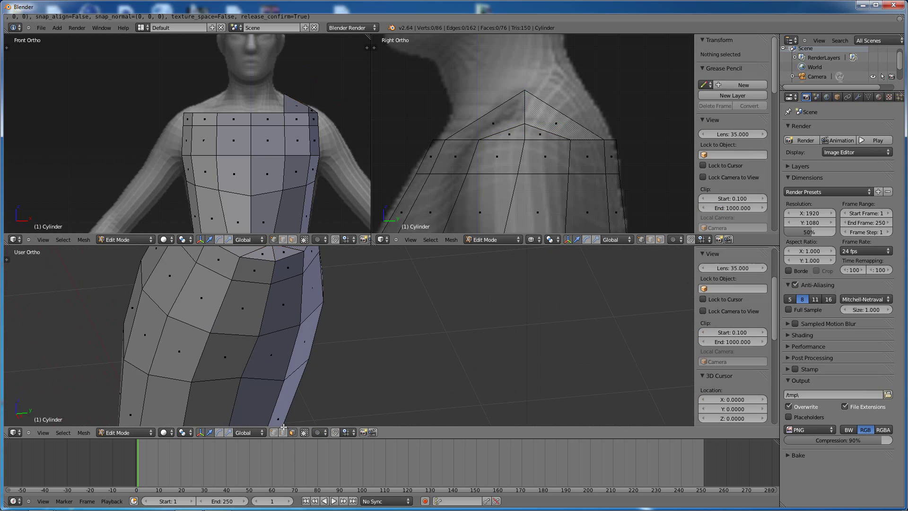
right_click(275, 297)
right_click(253, 302, "shift")
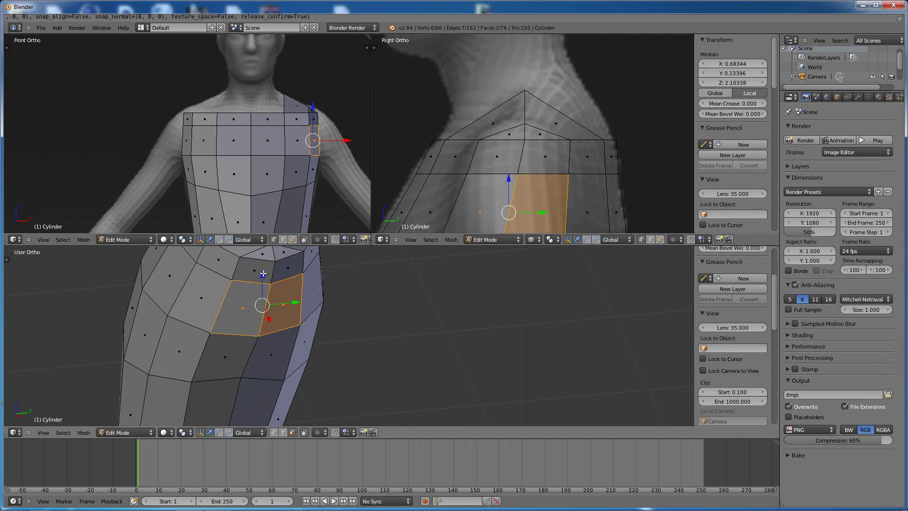
right_click(263, 273, "shift")
right_click(284, 273, "shift")
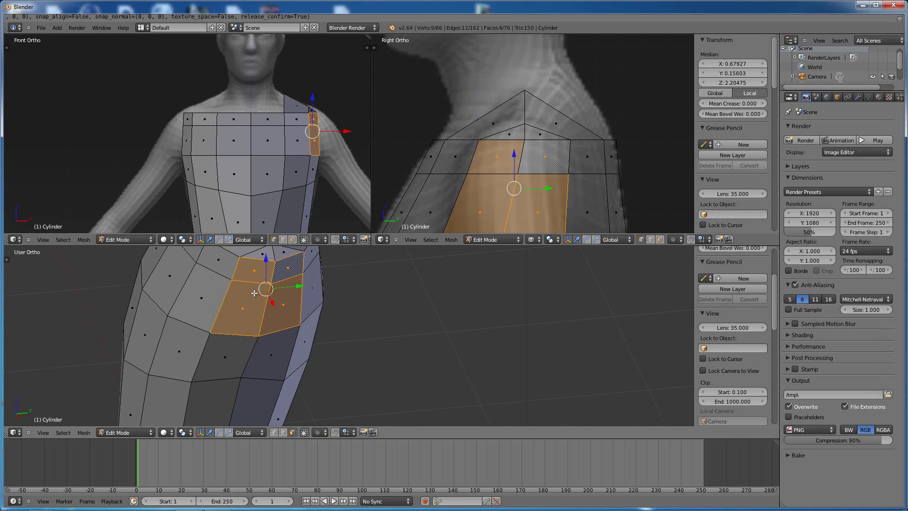
Extrude the four arm-joint faces with distance 0 and move them outward along X to about 0.820.
key("KP_4")
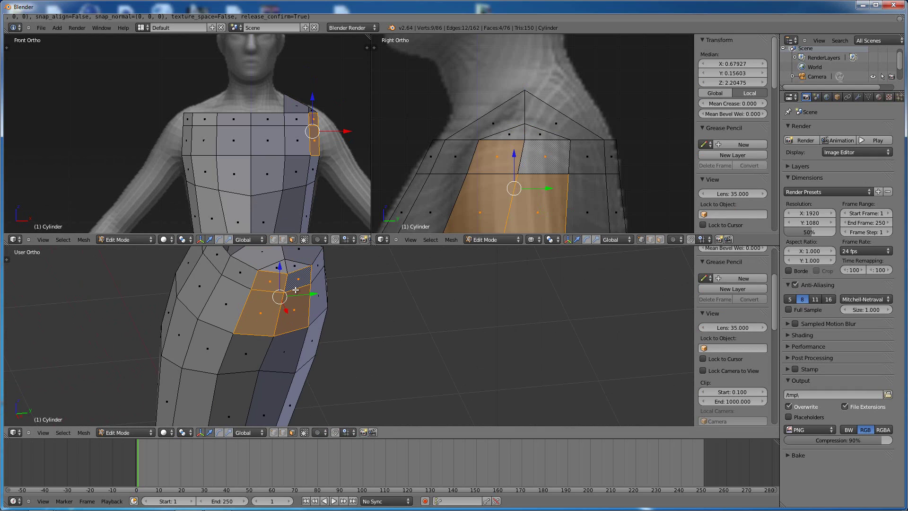
key("e")
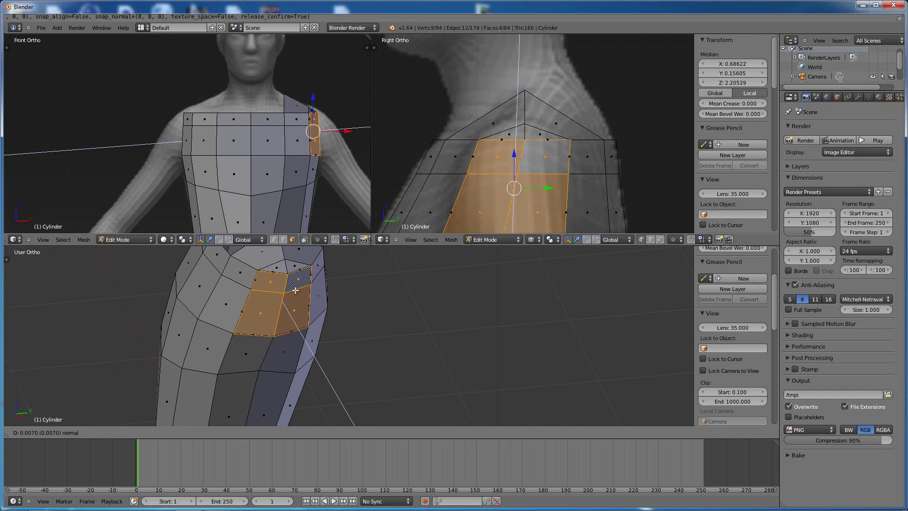
type("0")
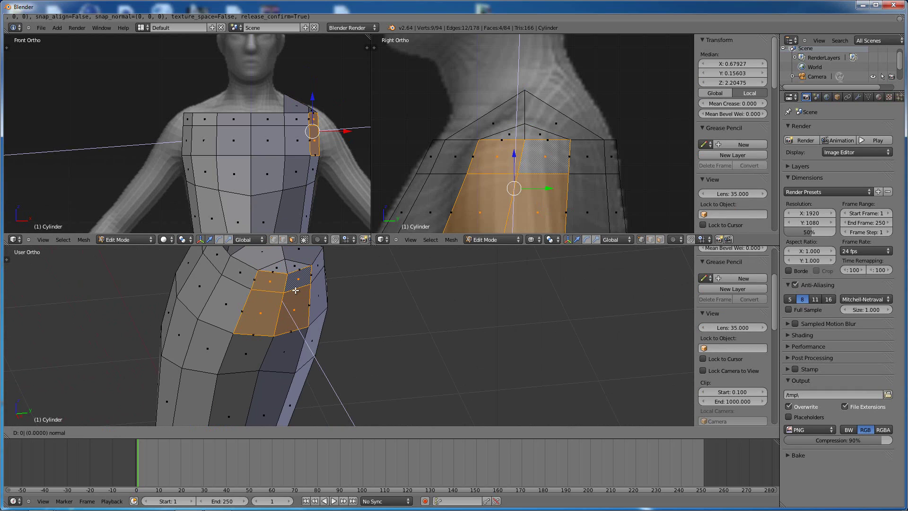
key("Return")
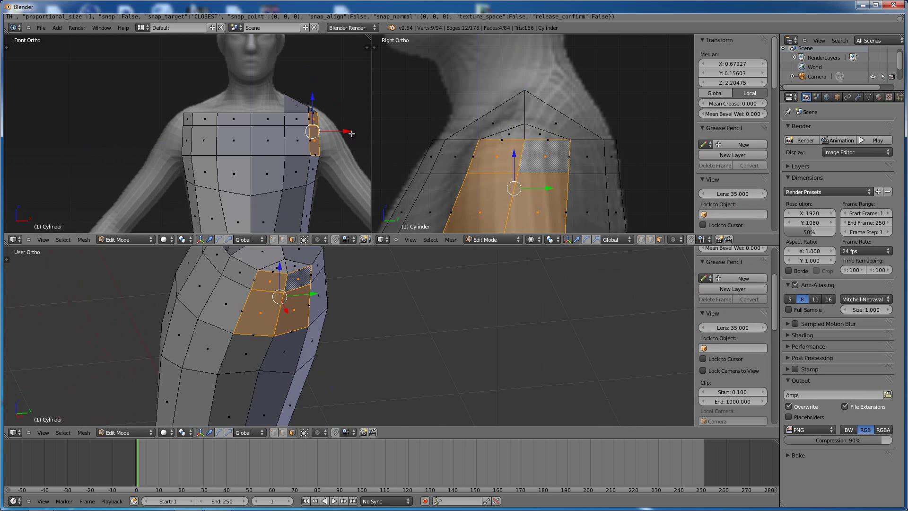
left_click_drag(349, 133, 362, 136)
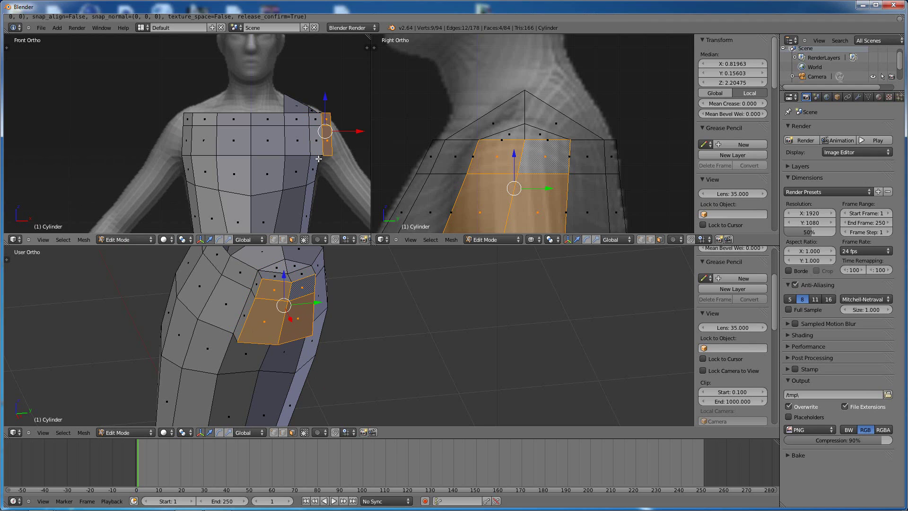
Show the front view in wireframe around the extruded shoulder, switch to vertex selection and clear the selection.
scroll(319, 159, "down", 1)
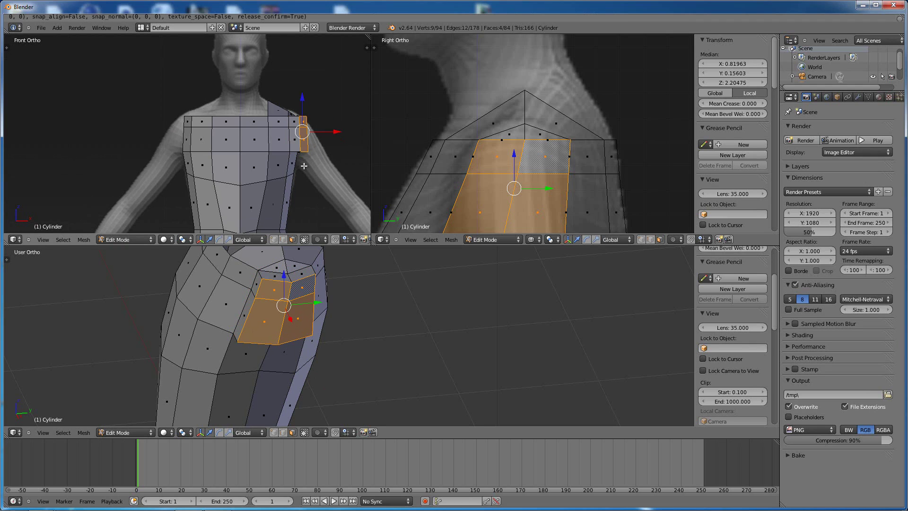
scroll(304, 166, "up", 2)
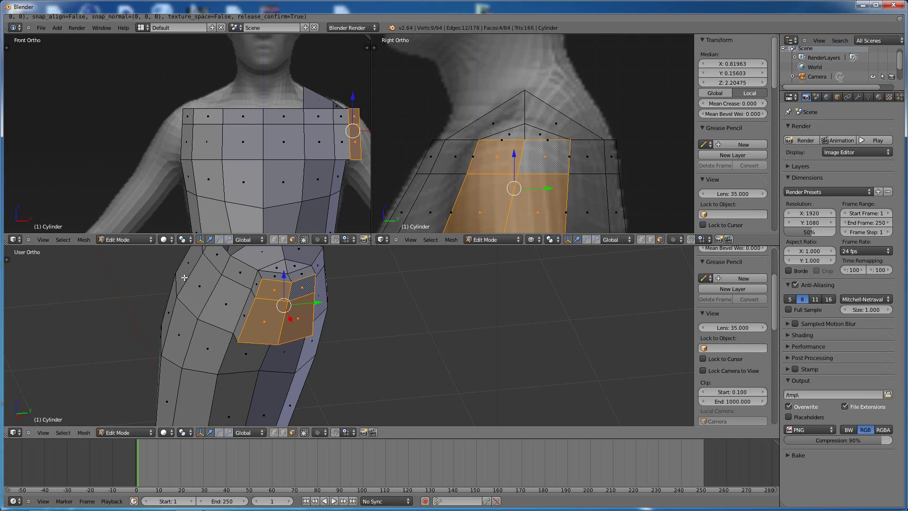
left_click(164, 239)
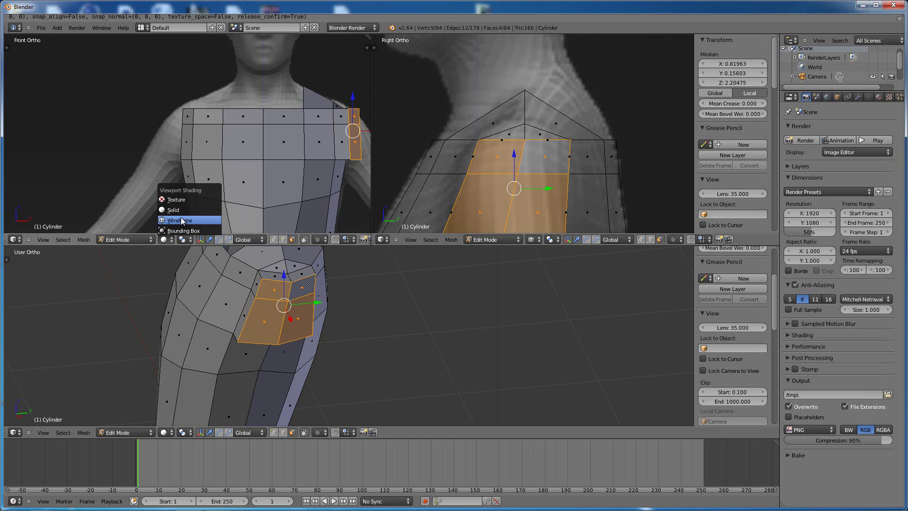
left_click(178, 220)
middle_click_drag(273, 160, 221, 166, "shift")
scroll(220, 166, "up", 1)
scroll(220, 166, "up", 2)
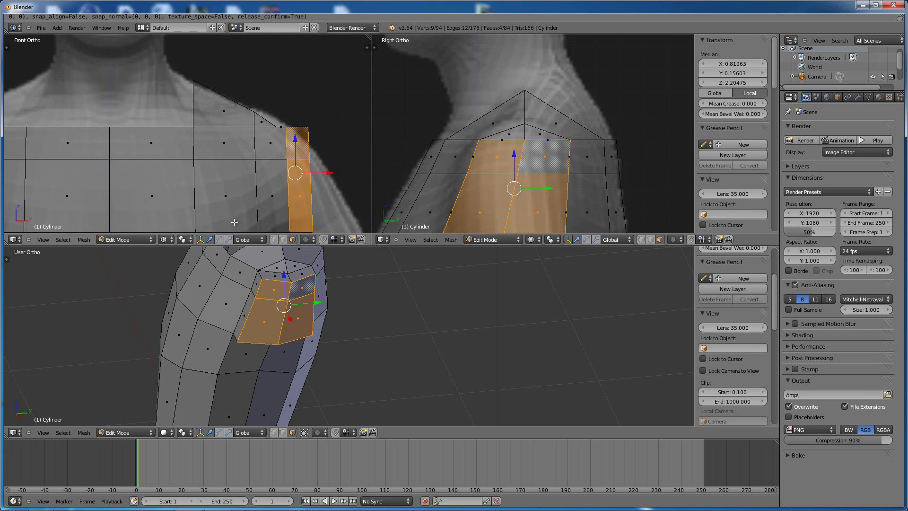
left_click(272, 240)
key("a")
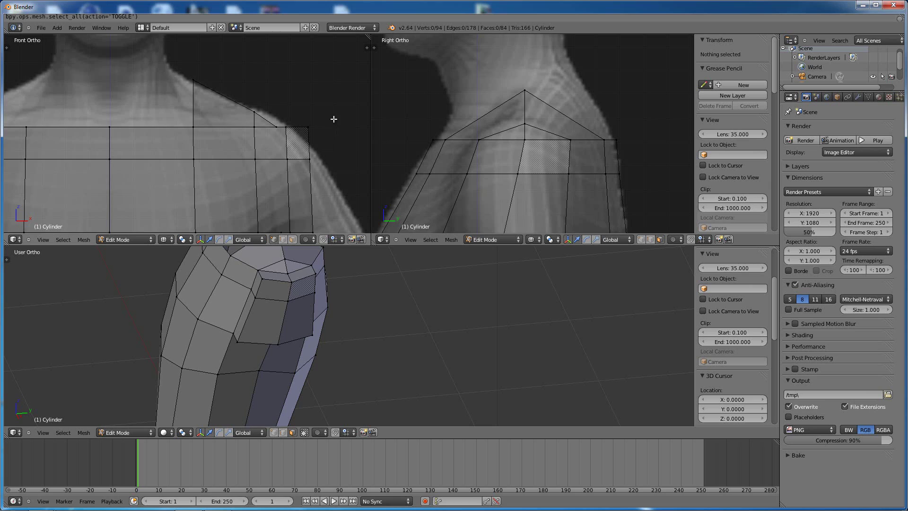
Raise the middle vertex at the shoulder cap's outer edge, and move its edge with the inner neighbour to about X 0.662, Z 2.468.
right_click(277, 127)
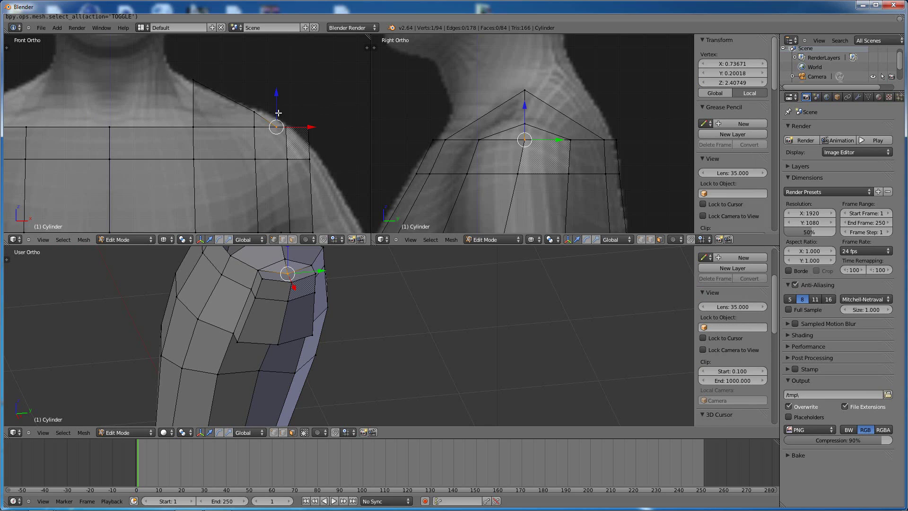
left_click_drag(278, 112, 255, 114)
key("g")
key("x")
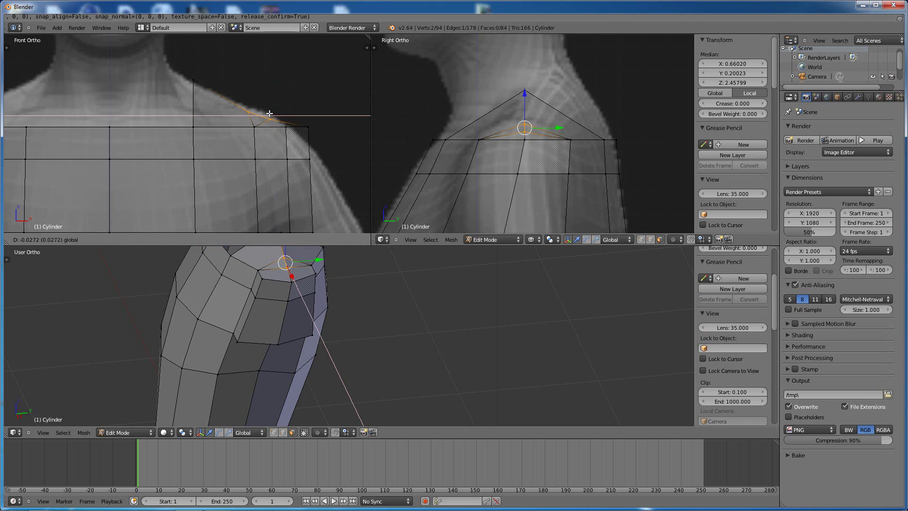
left_click(265, 111)
key("g")
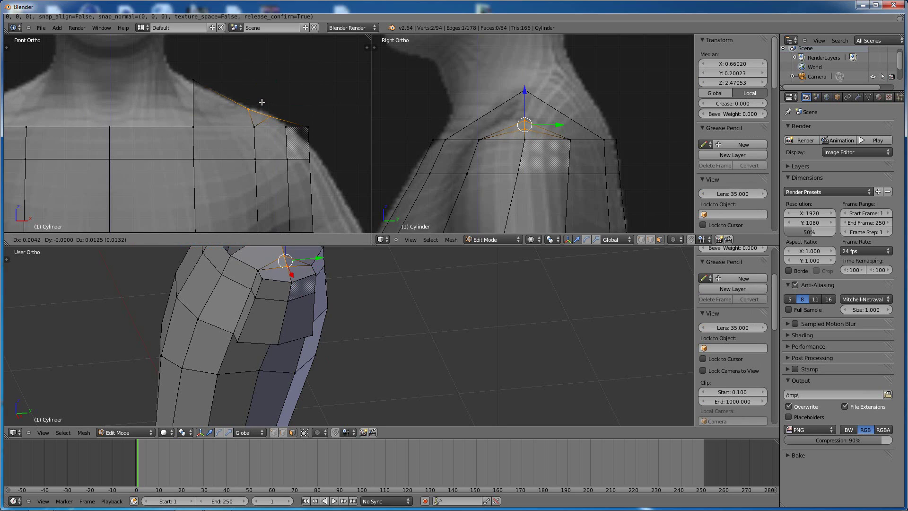
left_click(262, 105)
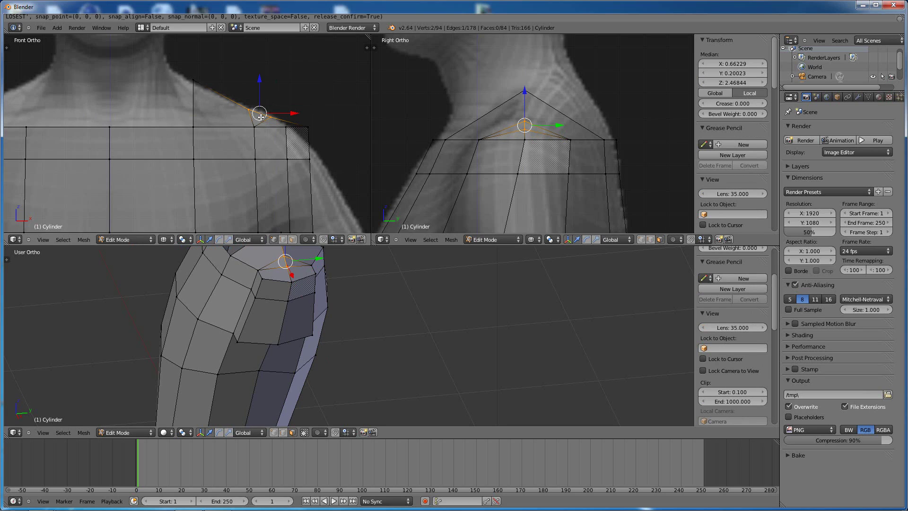
Select the outer vertex of that shoulder edge and raise it along Z to about 2.456.
key("a")
right_click(270, 117)
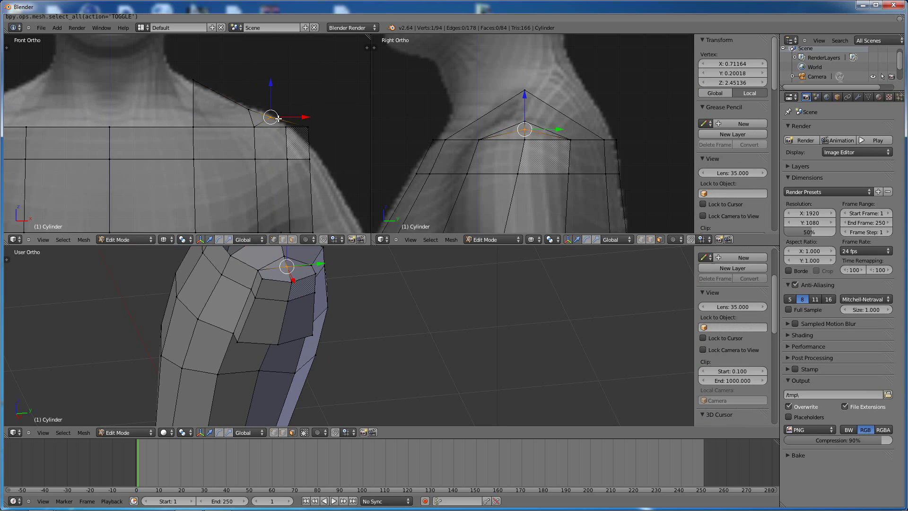
key("g")
key("z")
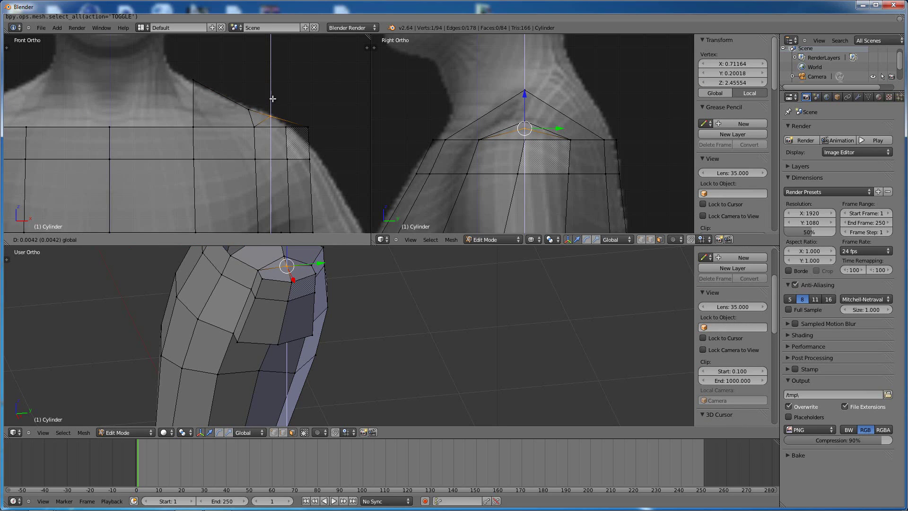
left_click(272, 99)
Box-select the top row of extruded shoulder vertices and move it inward along X to about 0.730.
key("a")
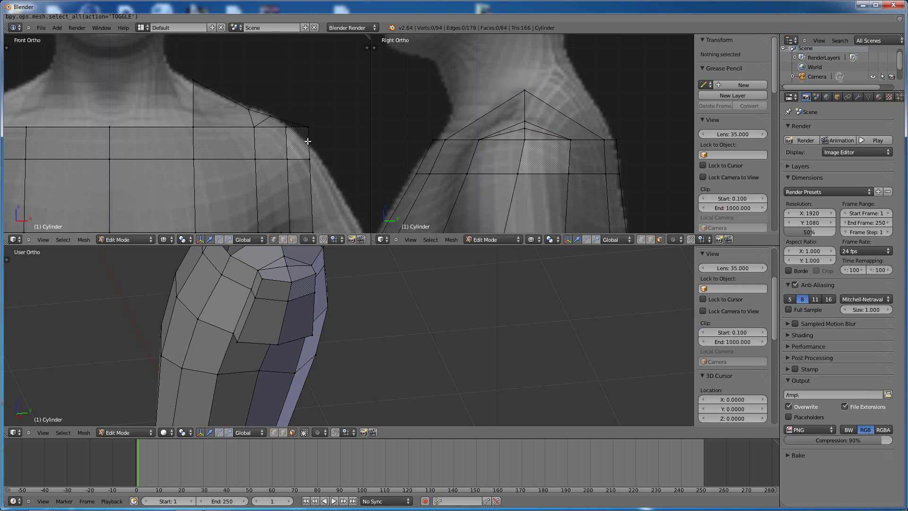
key("b")
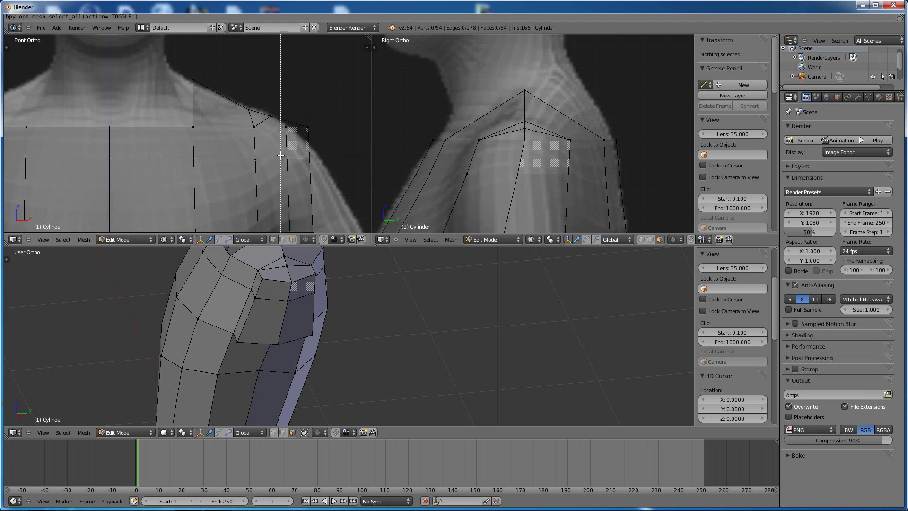
left_click_drag(280, 124, 311, 129)
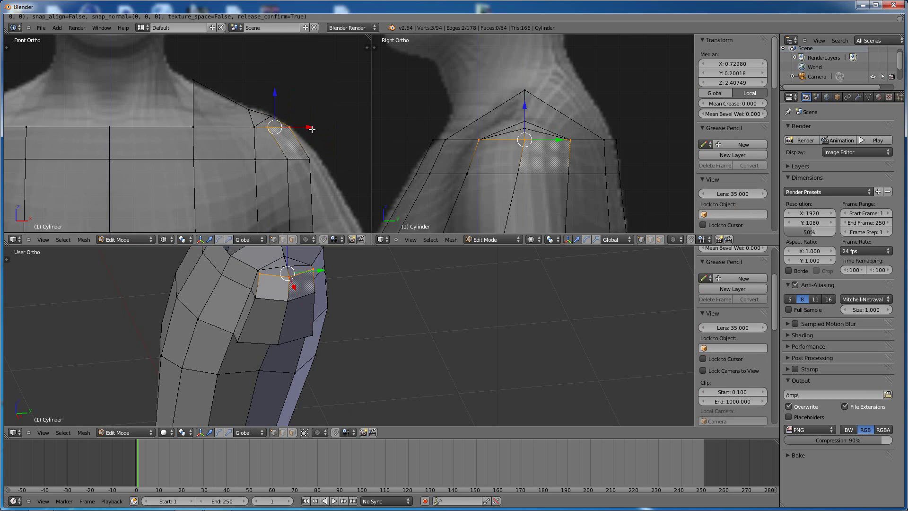
Box-select the middle row of extruded shoulder vertices and move it outward along X to about 0.846.
key("a")
key("b")
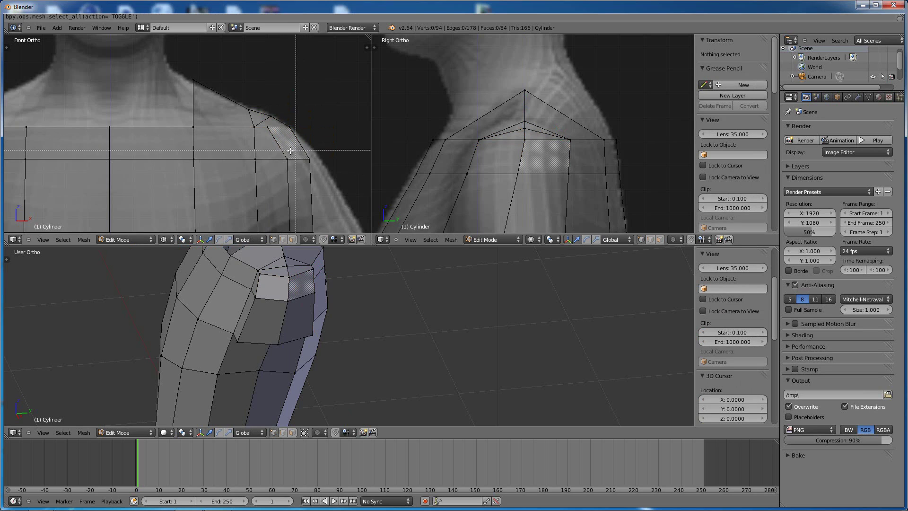
left_click_drag(280, 150, 329, 161)
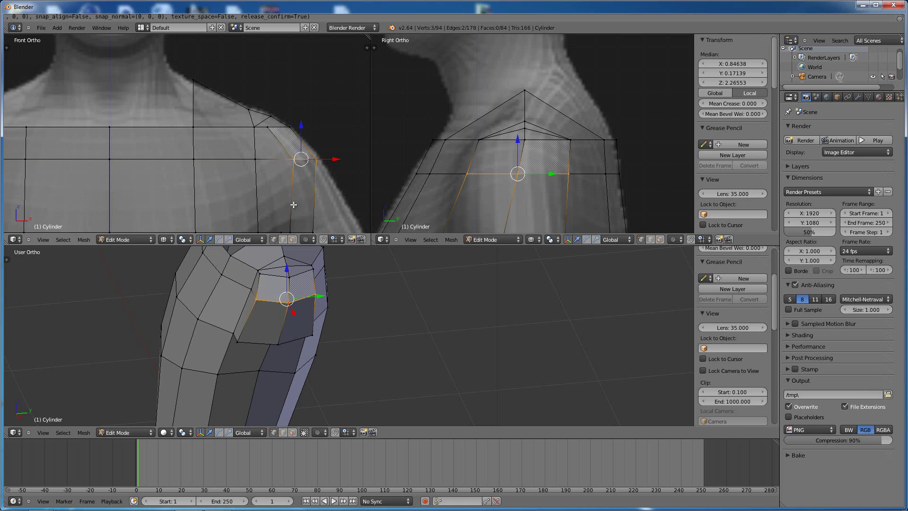
Box-select the bottom row of extruded shoulder vertices and move it along X to about 0.858.
scroll(300, 195, "down", 2)
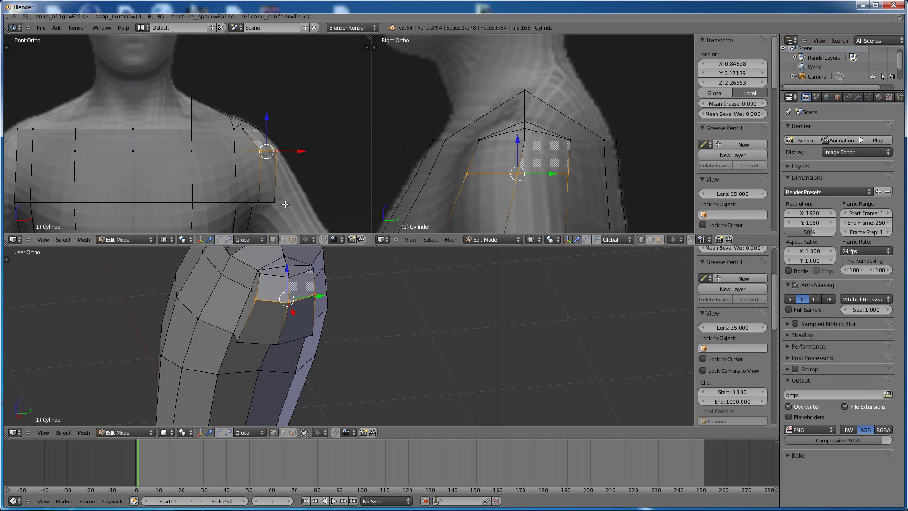
key("a")
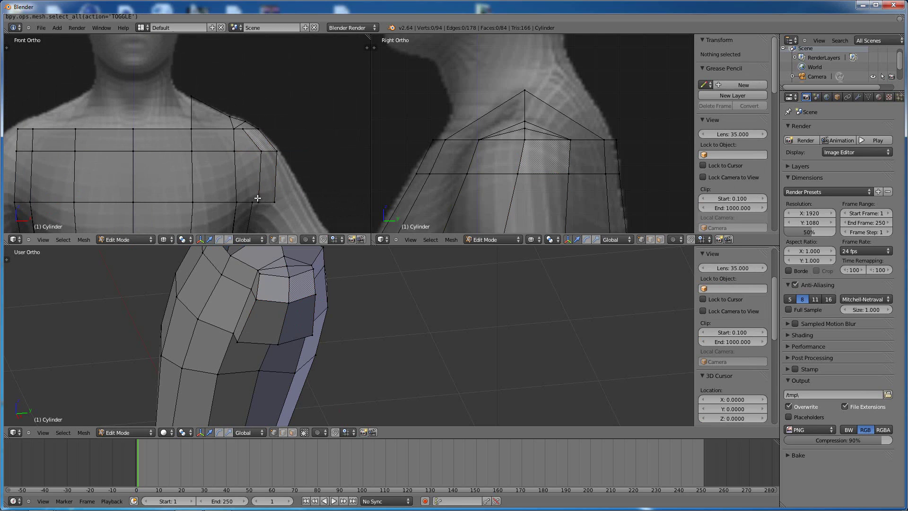
key("b")
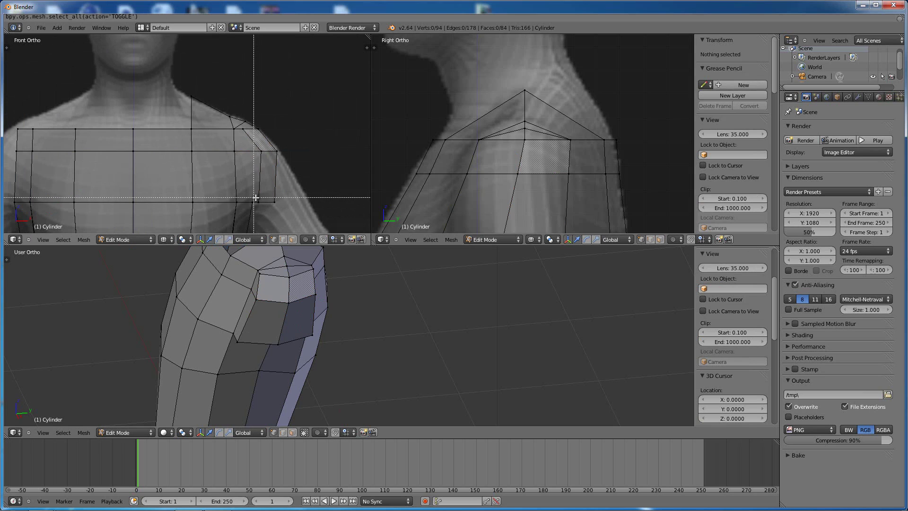
left_click_drag(255, 197, 301, 203)
middle_click_drag(279, 364, 373, 313)
scroll(456, 159, "down", 3)
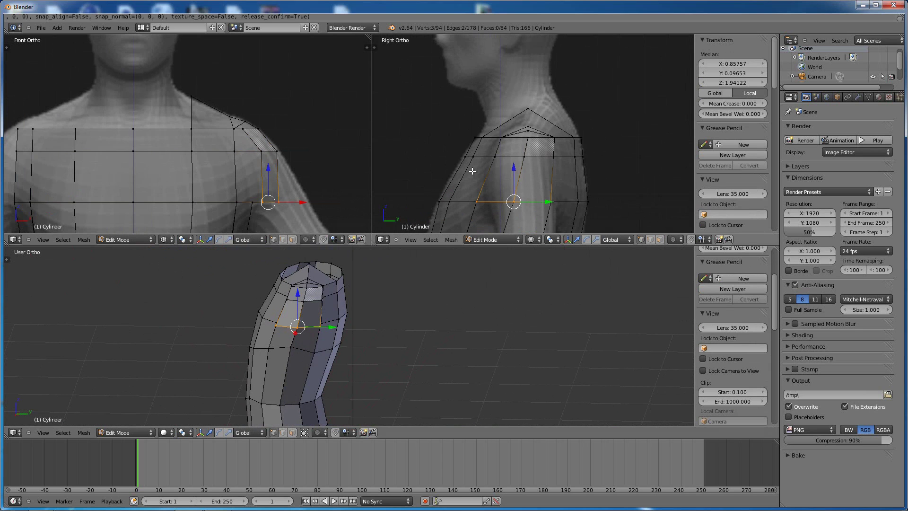
Select the front and back vertices of the extruded shoulder's bottom row, scale them closer together along Y and shift them to about Y 0.125.
scroll(472, 171, "down", 2)
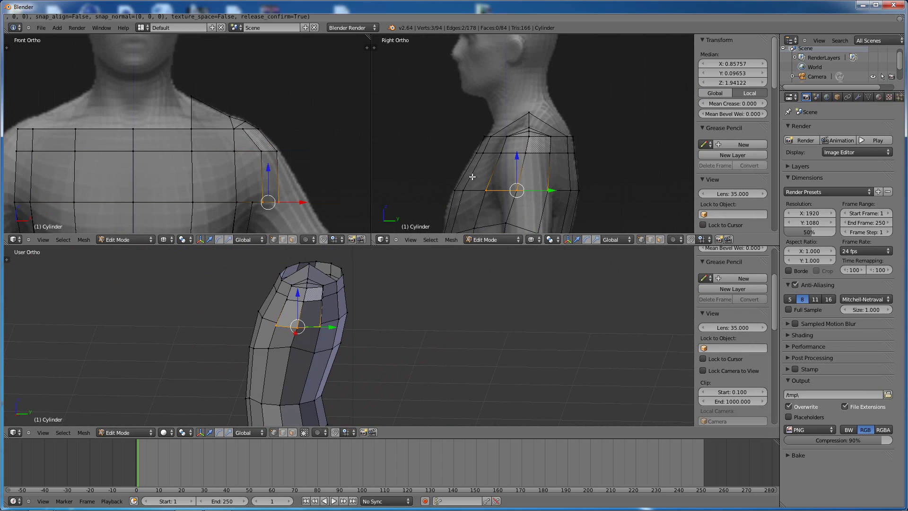
middle_click_drag(408, 305, 340, 329)
right_click(325, 330)
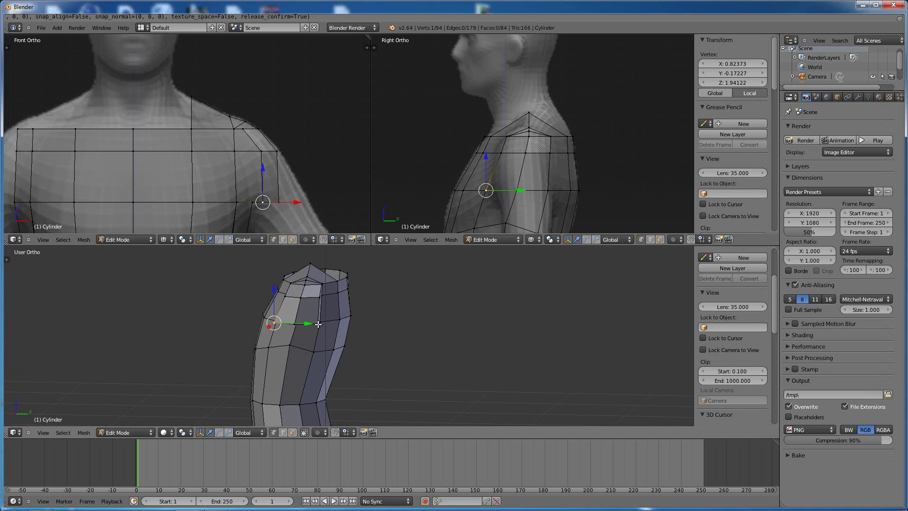
right_click(318, 324, "shift")
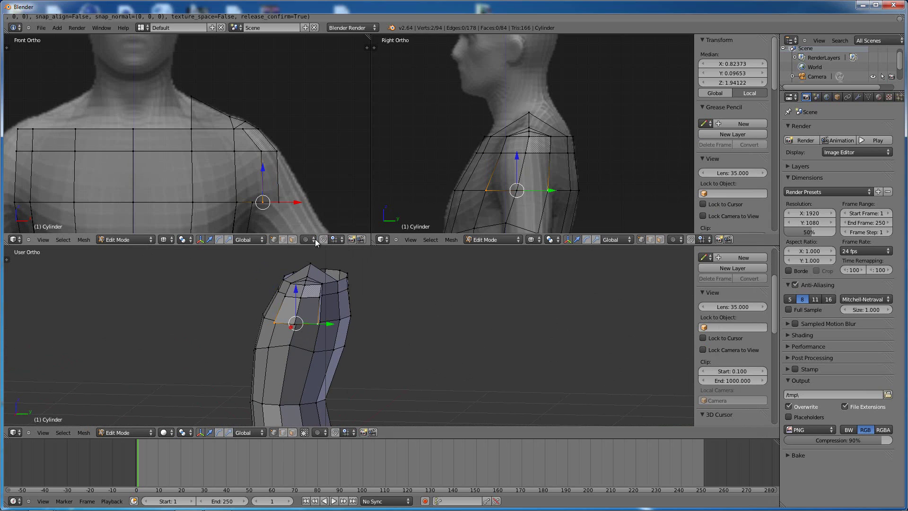
left_click(595, 239)
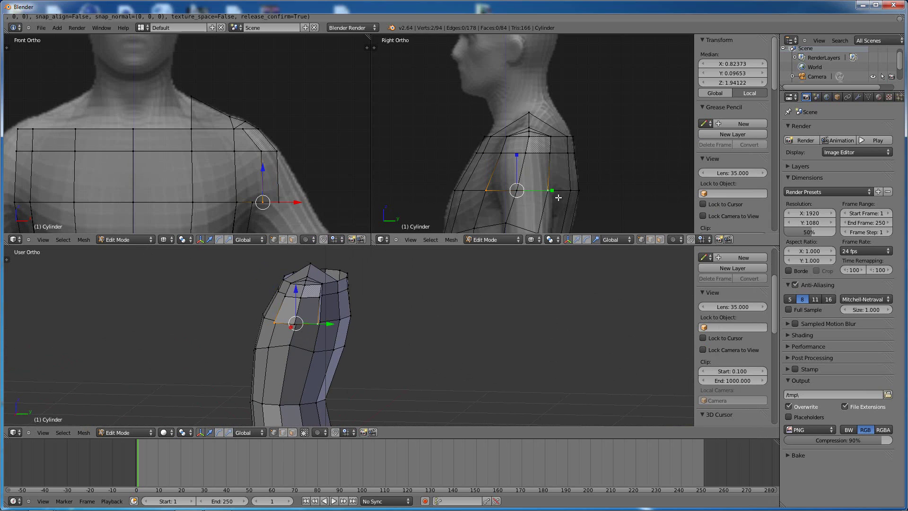
left_click_drag(552, 190, 539, 191)
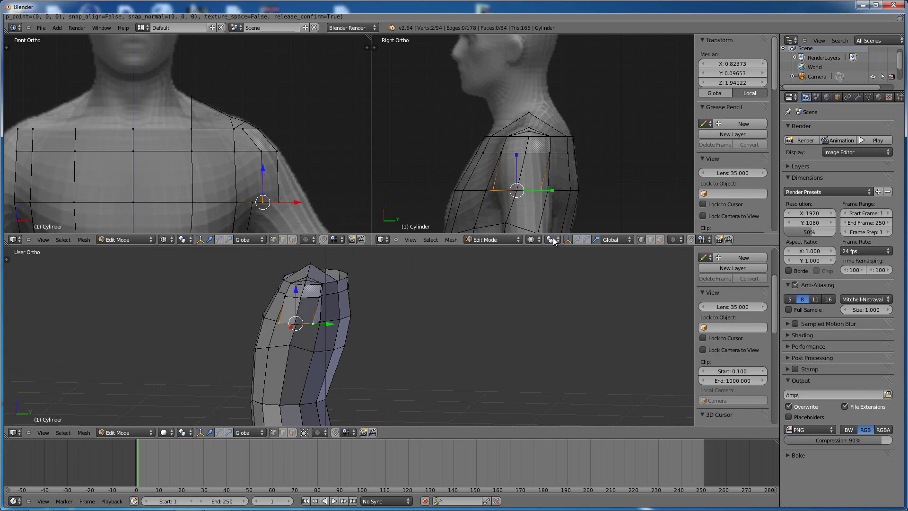
left_click(577, 239)
left_click_drag(554, 192, 557, 192)
Select the three torso vertices beneath the shoulder extrusion at the armpit and lower them along Z to about 1.837.
middle_click_drag(321, 289, 258, 304)
scroll(356, 318, "up", 4)
scroll(326, 329, "up", 4)
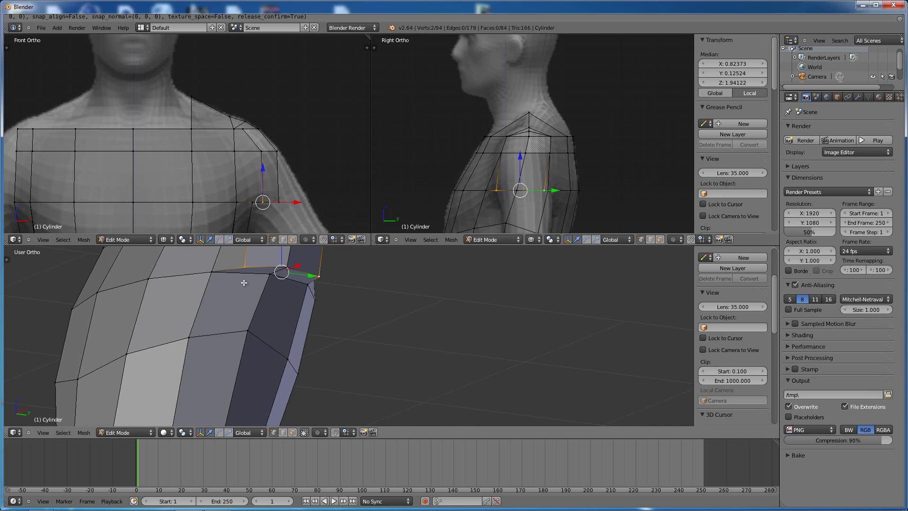
right_click(209, 274)
right_click(269, 278, "shift")
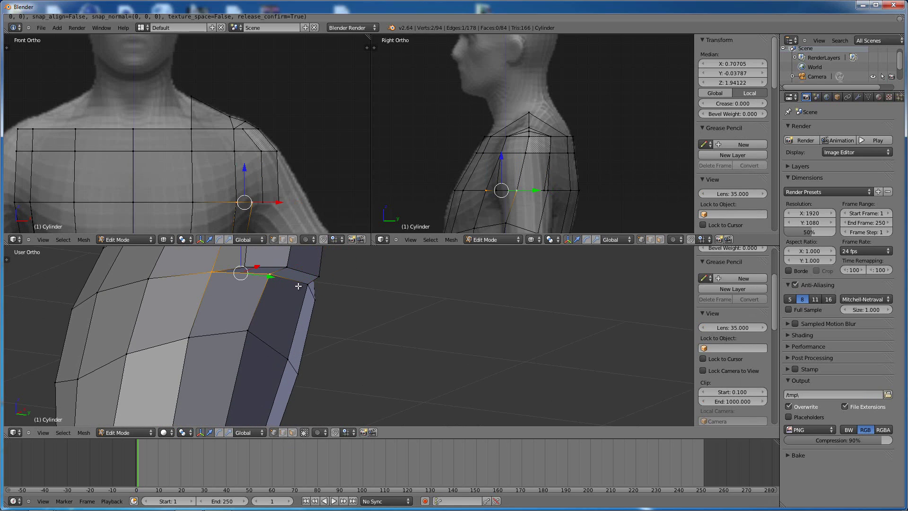
right_click(303, 285, "shift")
key("g")
key("z")
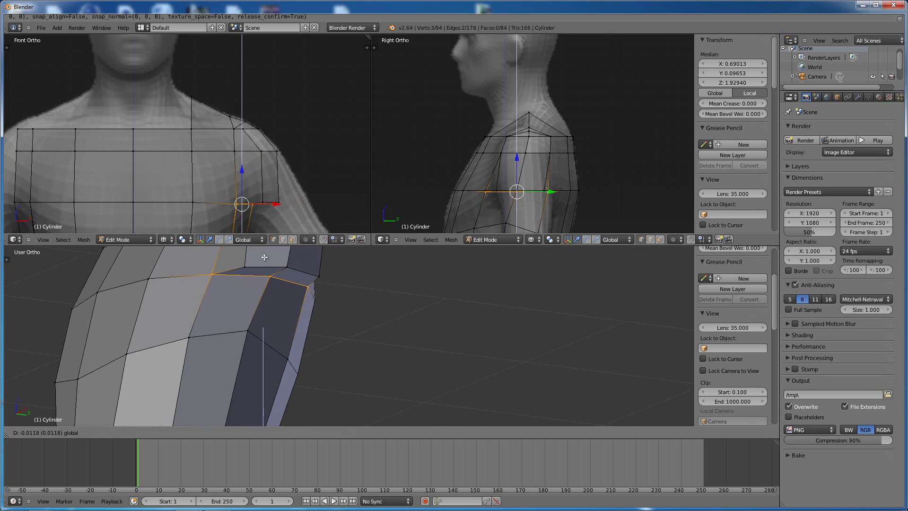
left_click(263, 260)
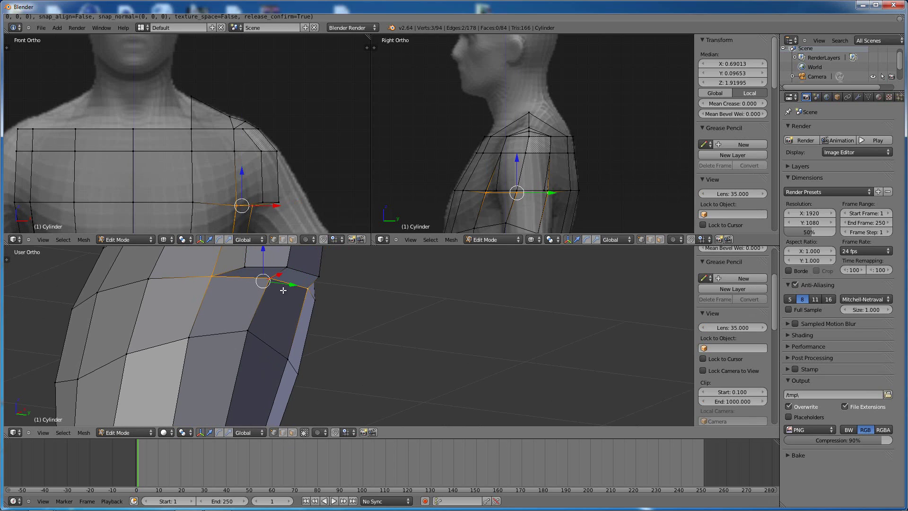
scroll(246, 206, "down", 2)
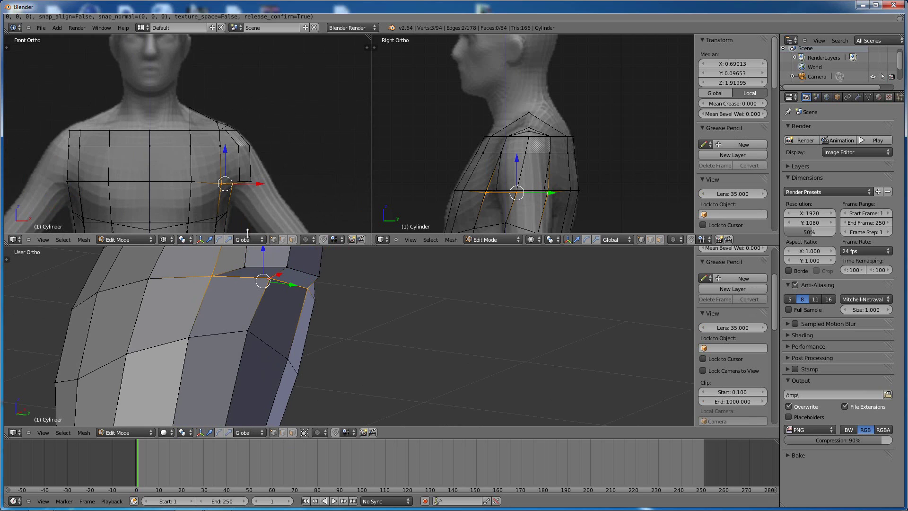
left_click_drag(263, 256, 262, 273)
Select only the front and back armpit vertices and lower them along Z to about 1.770.
middle_click_drag(262, 273, 335, 313)
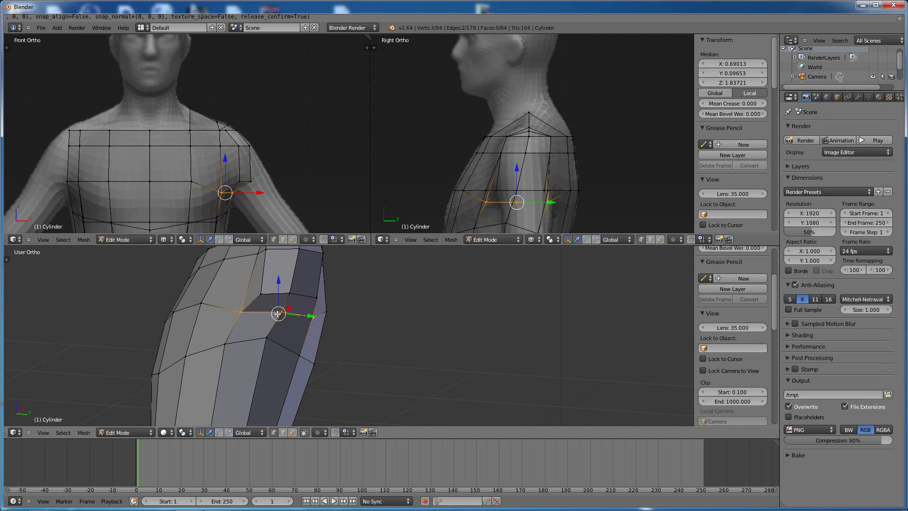
right_click(282, 311)
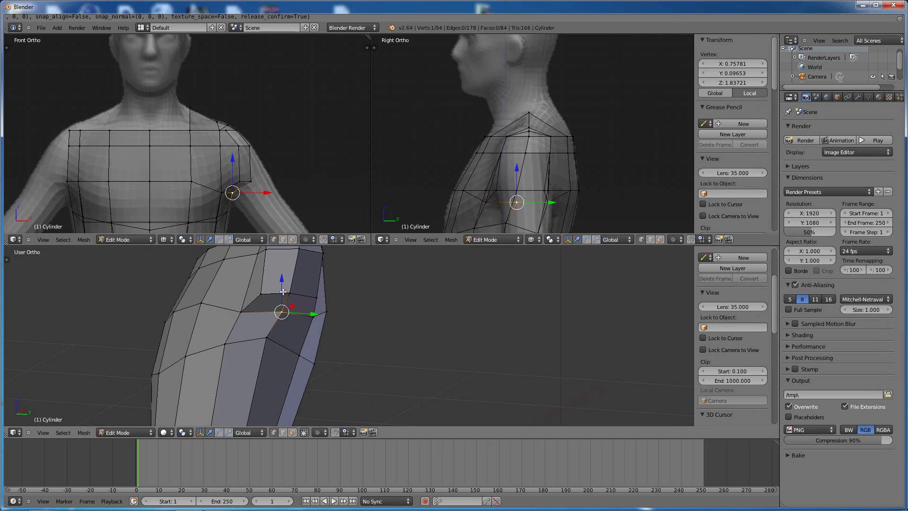
key("g")
left_click(235, 312)
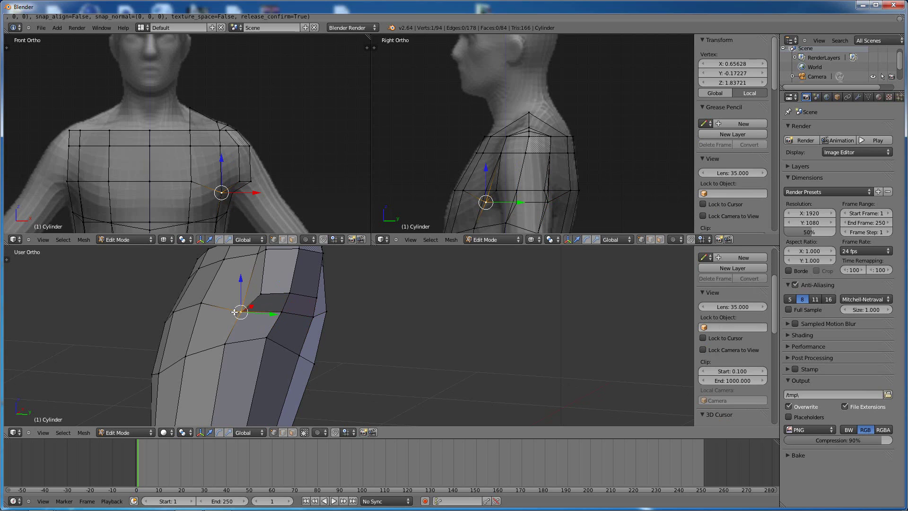
right_click(310, 316, "shift")
key("g")
key("z")
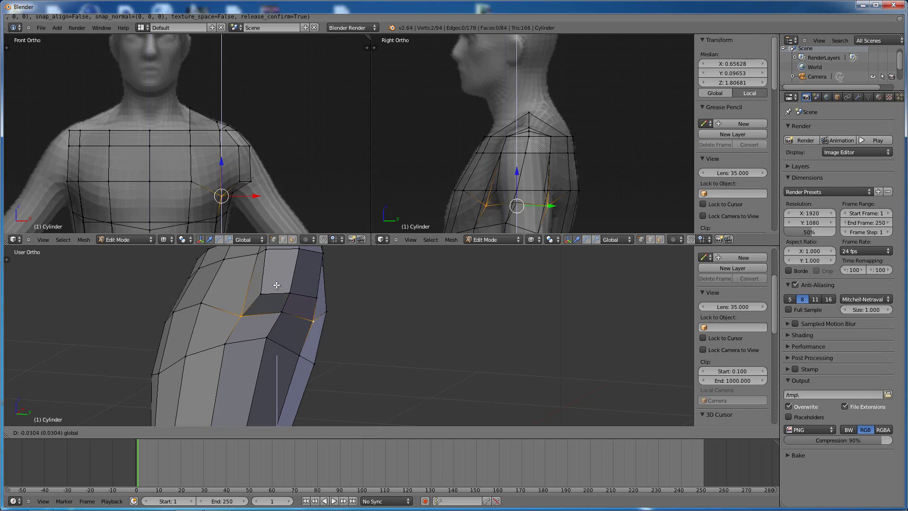
left_click(376, 335)
Scale the front and back armpit vertices apart along Y and move them inward along X to about 0.618.
mouse_move(377, 335)
middle_mouse_down()
mouse_move(341, 364)
mouse_move(263, 367)
mouse_move(361, 341)
mouse_move(444, 359)
mouse_move(470, 339)
mouse_move(406, 330)
mouse_move(371, 350)
middle_mouse_up()
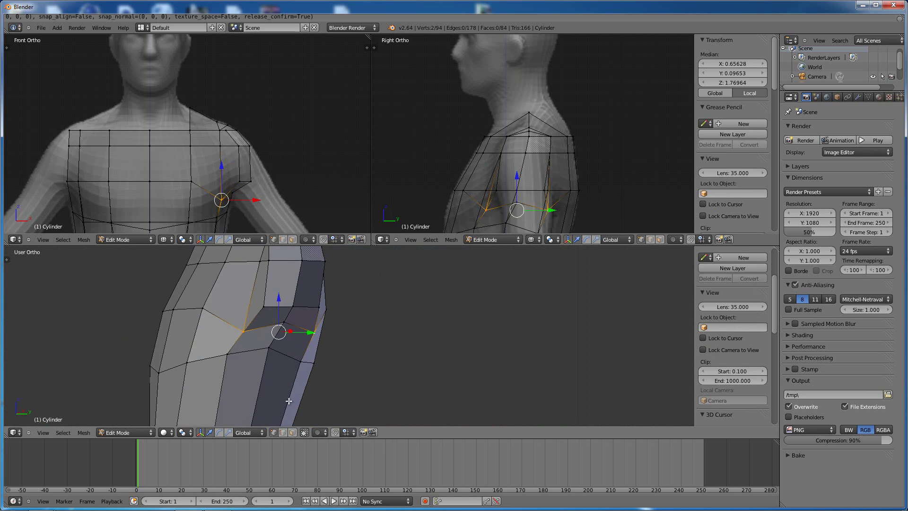
left_click(229, 433)
left_click_drag(312, 332, 328, 332)
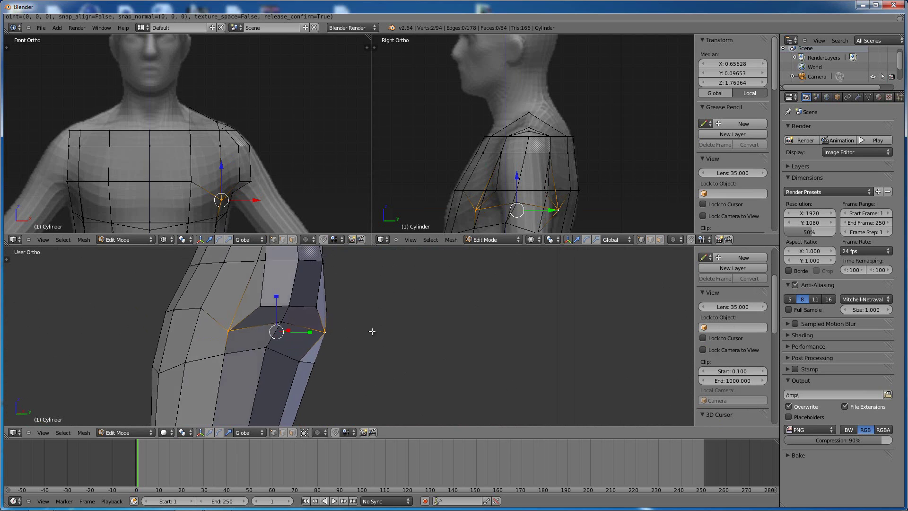
middle_click_drag(372, 331, 279, 383)
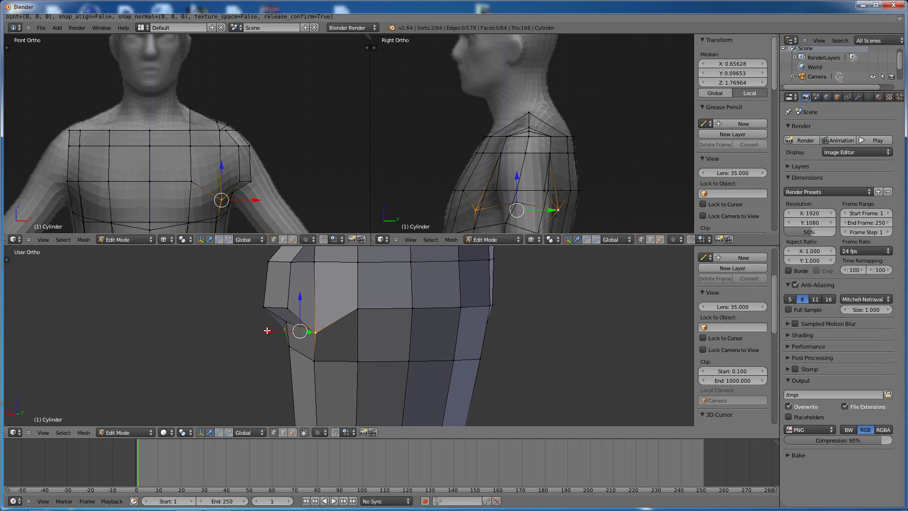
left_click_drag(267, 332, 270, 328)
Raise the front and back armpit vertices along Z to about 1.899.
middle_click_drag(269, 329, 335, 323)
key("g")
key("z")
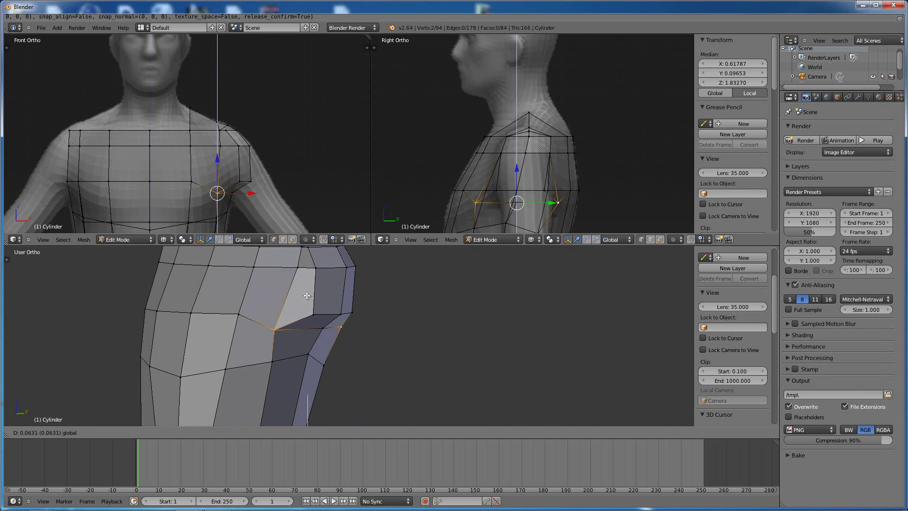
left_click(309, 286)
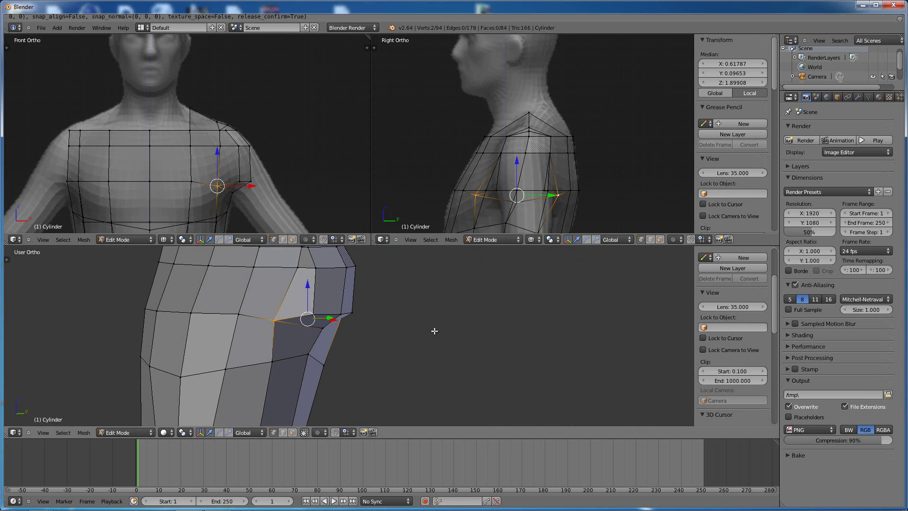
Scale the front and back armpit vertices slightly closer together along Y.
middle_click_drag(434, 330, 262, 386)
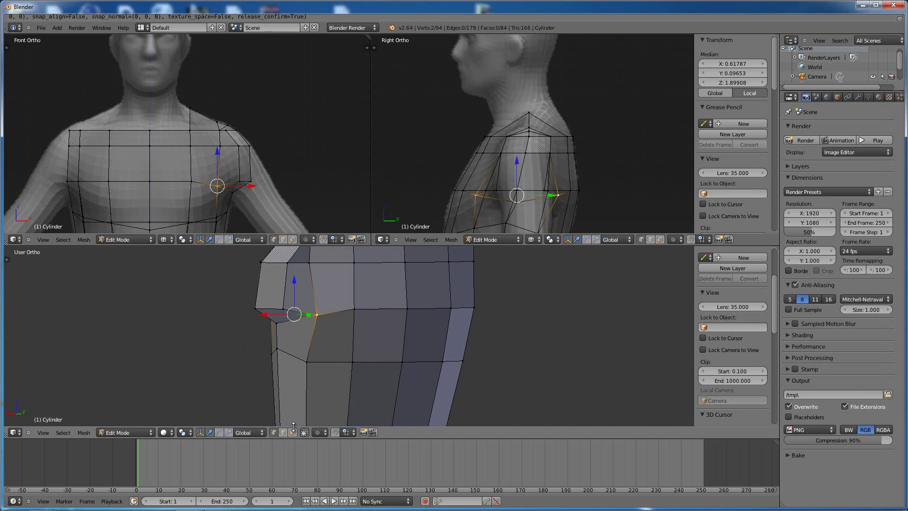
left_click(229, 432)
left_click_drag(263, 314, 350, 327)
middle_click_drag(350, 326, 372, 333)
middle_click_drag(285, 325, 310, 310)
left_click_drag(311, 309, 308, 308)
Switch to face selection and delete the two faces on the underside of the extruded shoulder.
middle_click_drag(358, 321, 462, 265)
scroll(293, 142, "up", 2)
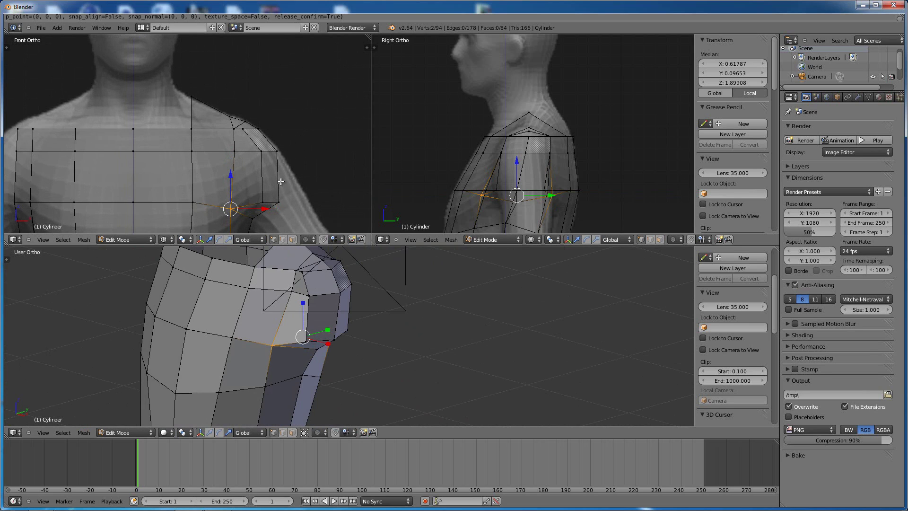
scroll(281, 181, "down", 2)
scroll(227, 290, "down", 3)
middle_click_drag(236, 286, 377, 290)
scroll(374, 292, "up", 4)
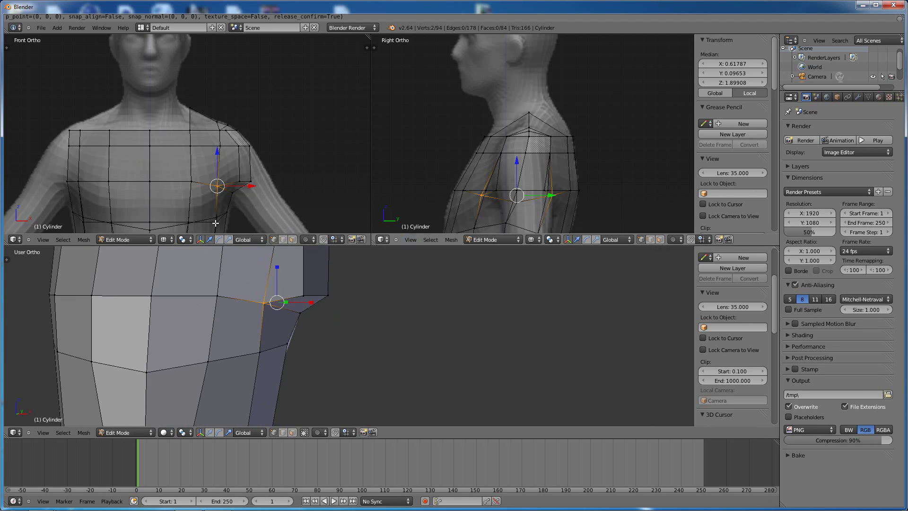
left_click(292, 240)
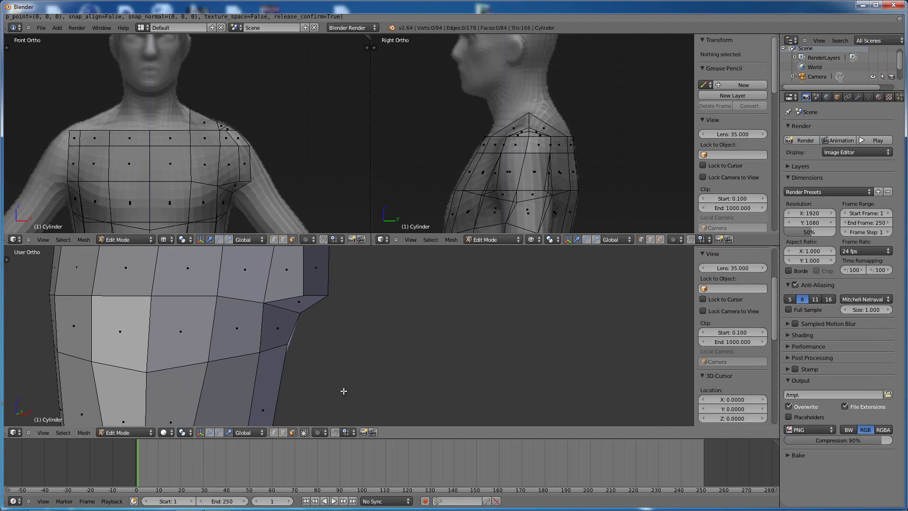
middle_click_drag(400, 358, 247, 314)
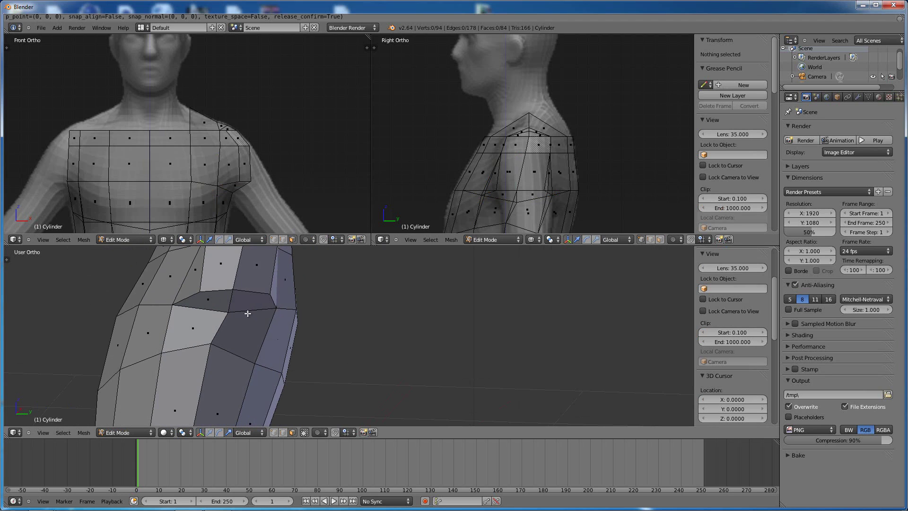
left_click(274, 289)
left_click(251, 286)
left_click(207, 303)
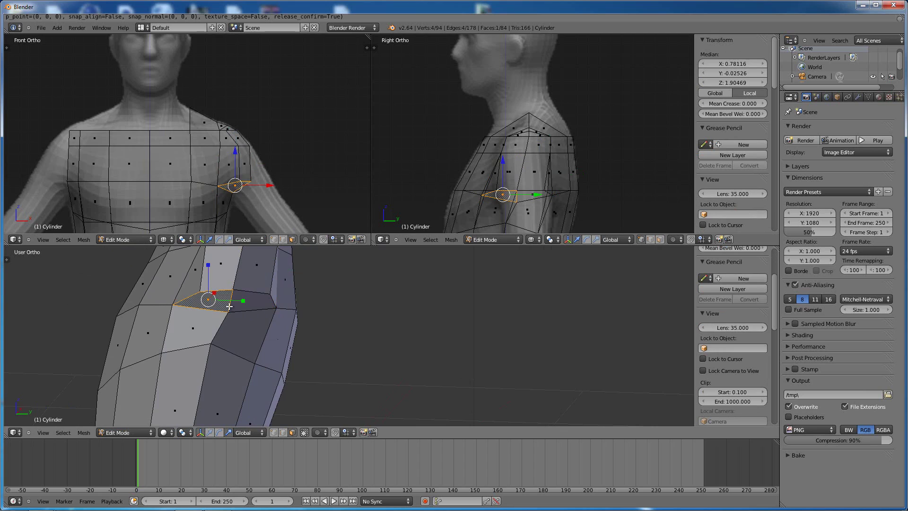
left_click(248, 302, "shift")
key("x")
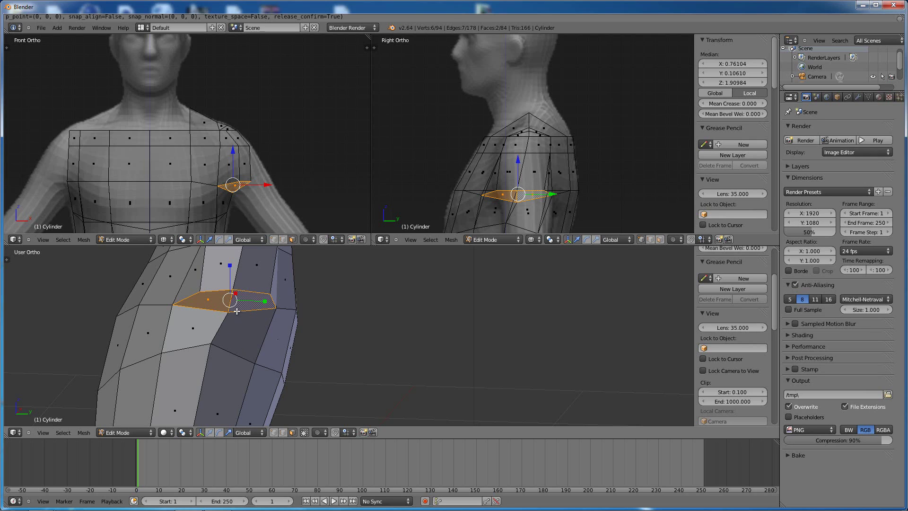
key("x")
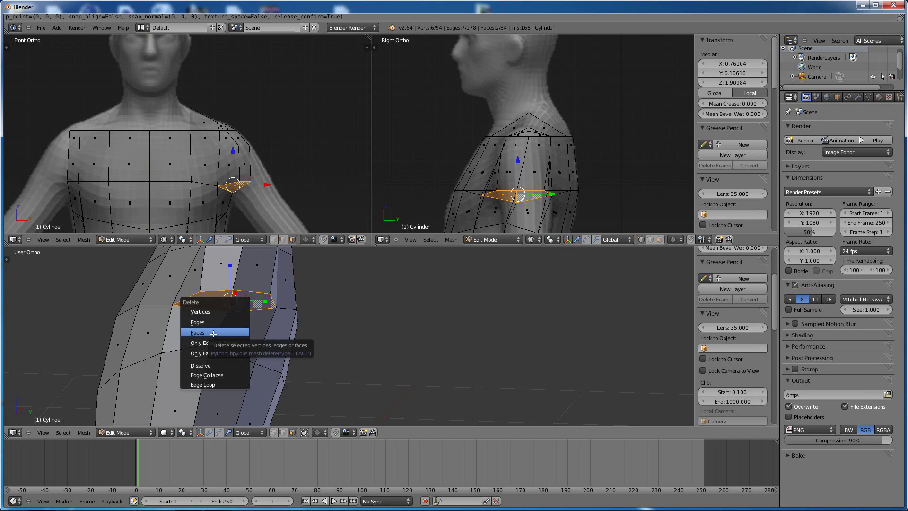
left_click(214, 333)
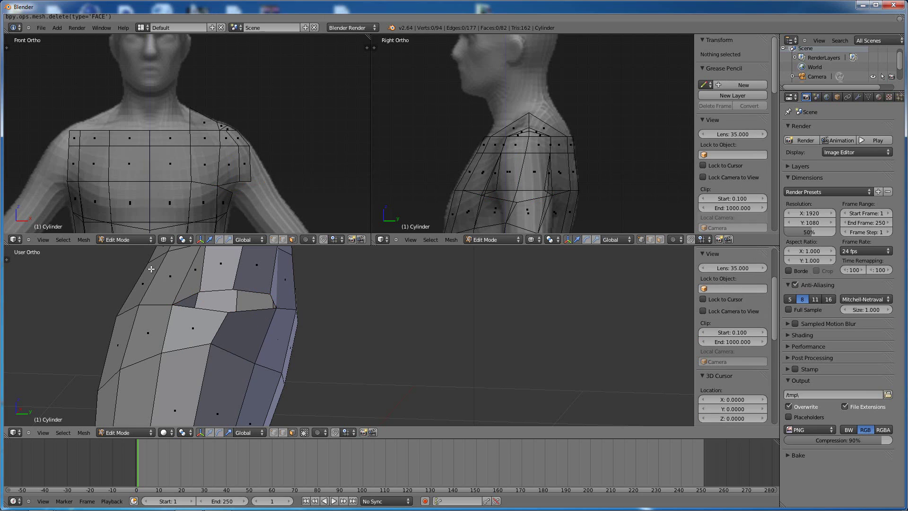
Switch to vertex selection, box-select the outermost bottom vertex of the shoulder opening and move it out to the reference arm's outline.
middle_click_drag(243, 305, 298, 318)
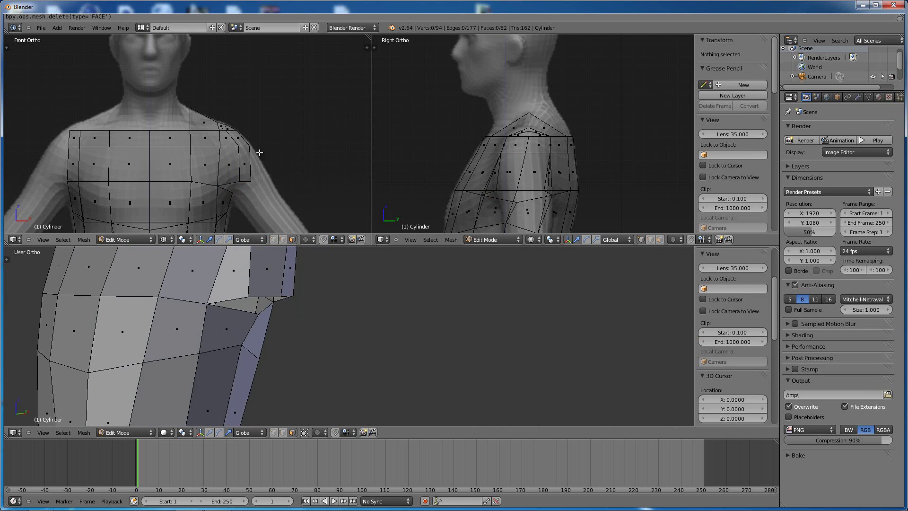
middle_click_drag(265, 154, 274, 133, "shift")
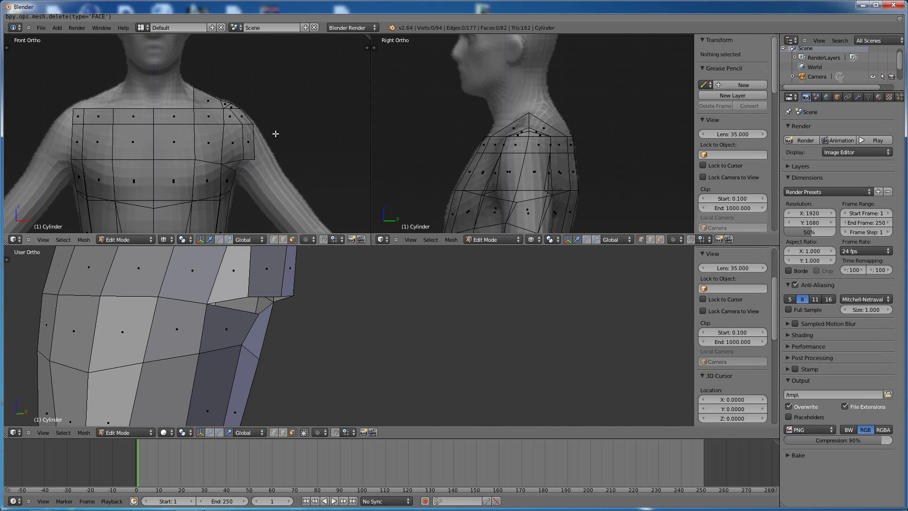
key("b")
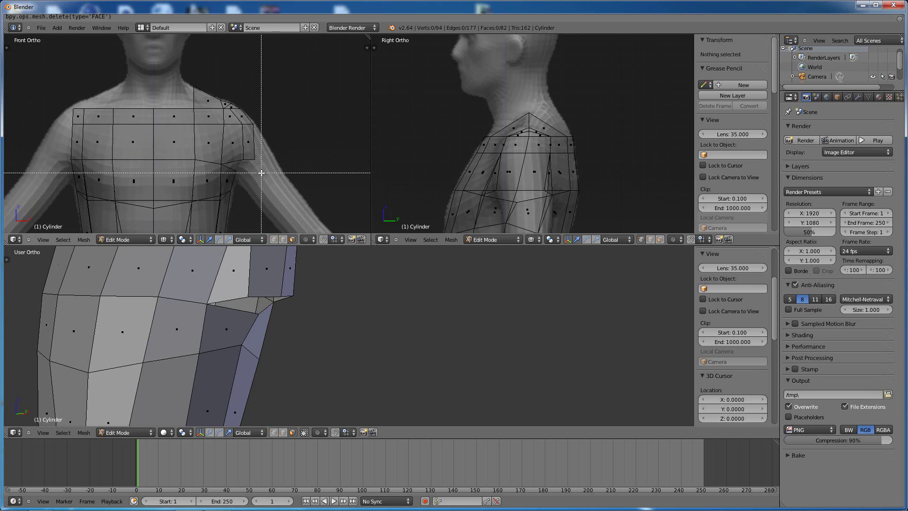
key("Escape")
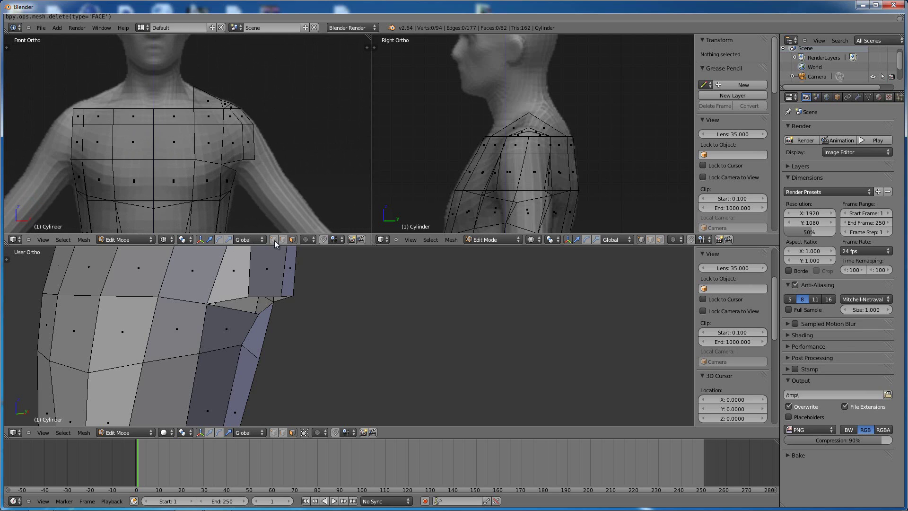
left_click(273, 239)
key("b")
left_click_drag(275, 182, 284, 152)
key("a")
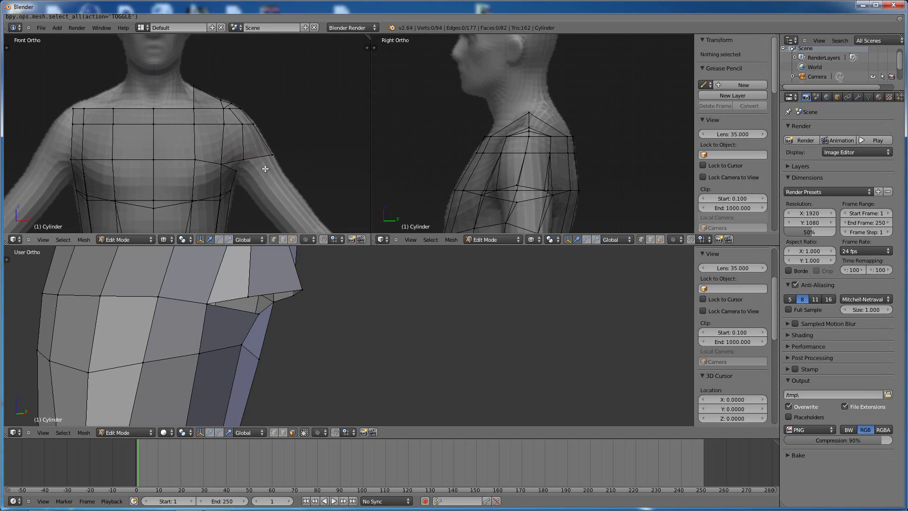
Box-select the three bottom vertices of the shoulder opening and move them to about X 0.947 and Z 1.980.
key("b")
left_click_drag(238, 166, 281, 160)
key("b")
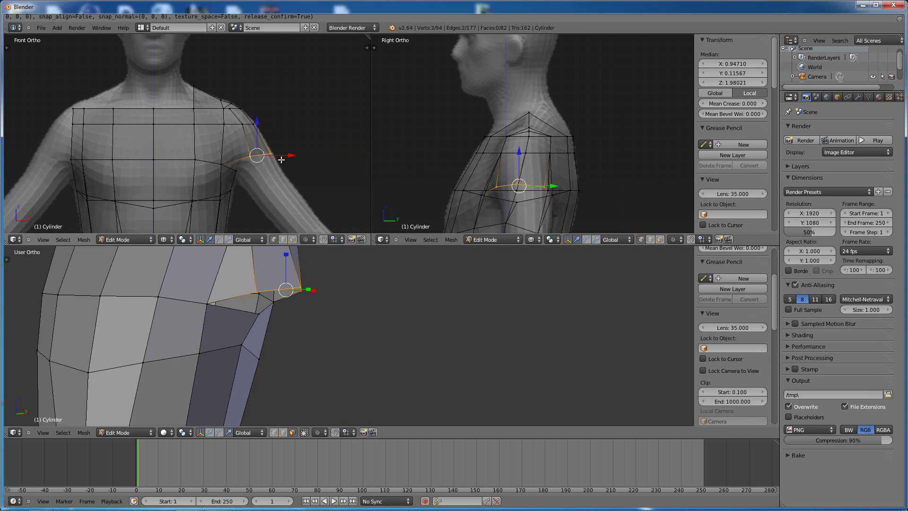
Box-select the three vertices along the middle of the outer shoulder and move them to about X 0.859 and Z 2.266.
key("a")
key("b")
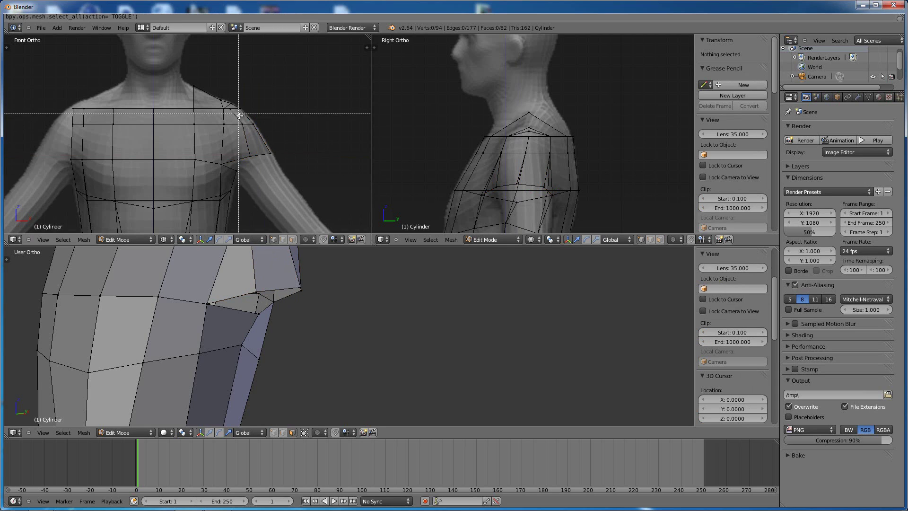
left_click_drag(236, 118, 269, 125)
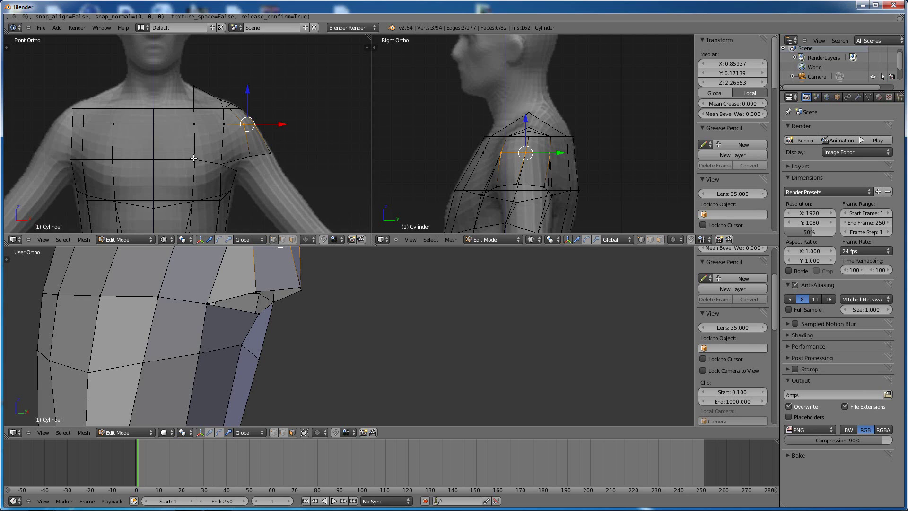
Clear the selection, box-select the outer part of the torso's negative X side and delete its faces.
scroll(194, 157, "down", 5)
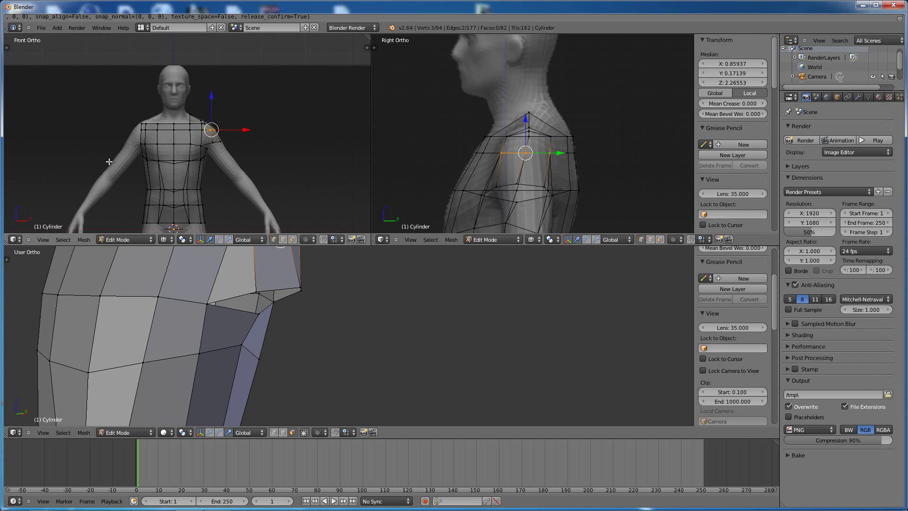
key("a")
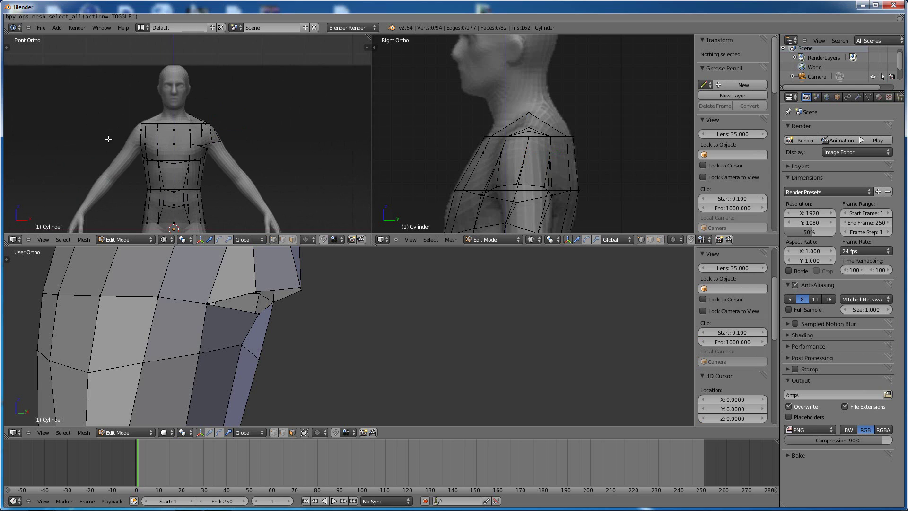
key("b")
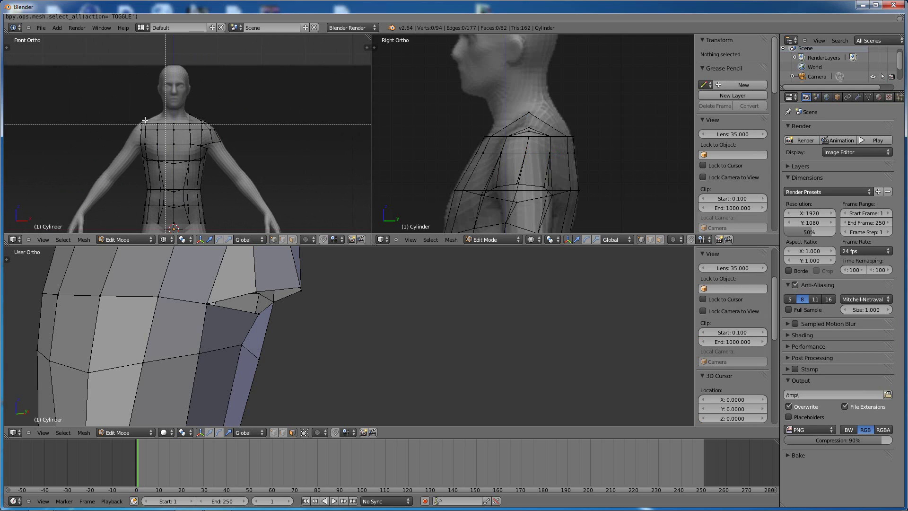
left_click_drag(108, 88, 166, 229)
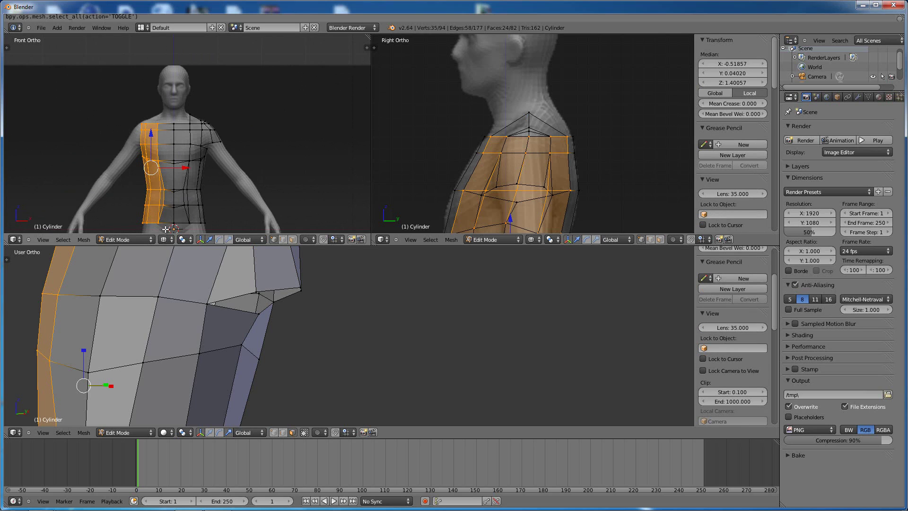
key("x")
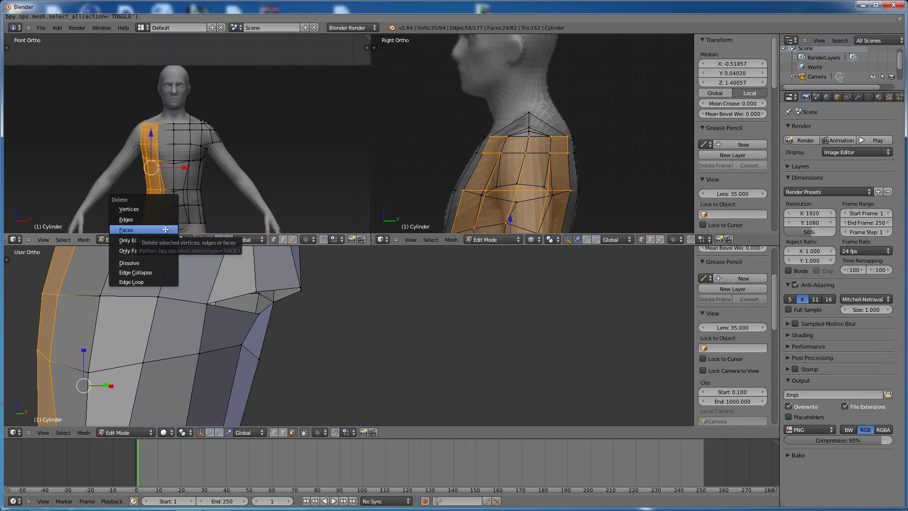
left_click(165, 229)
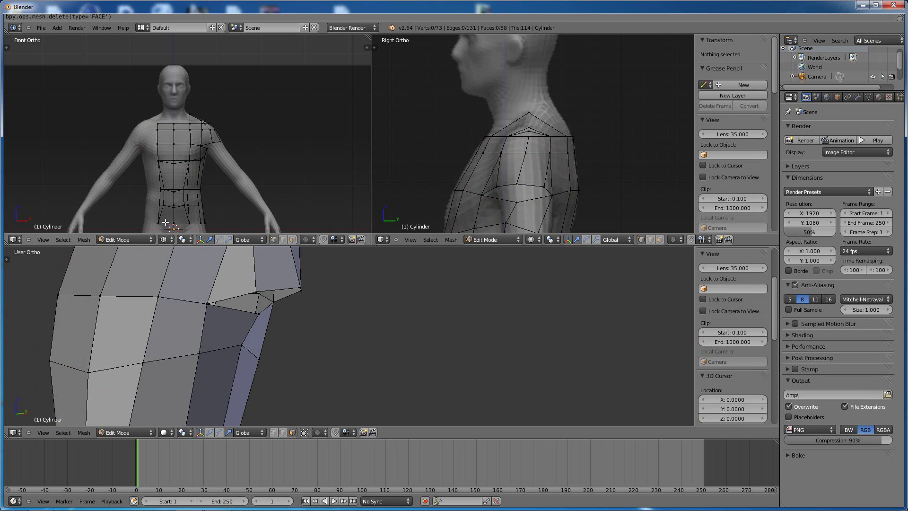
Try to delete the remaining open-edge column on the torso's negative X side with the Faces option.
scroll(117, 348, "down", 5)
middle_click_drag(133, 318, 181, 325)
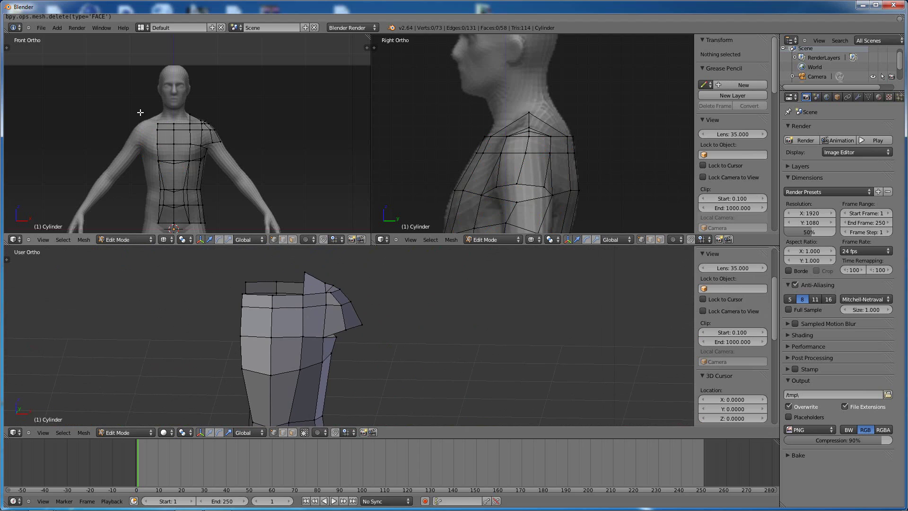
key("b")
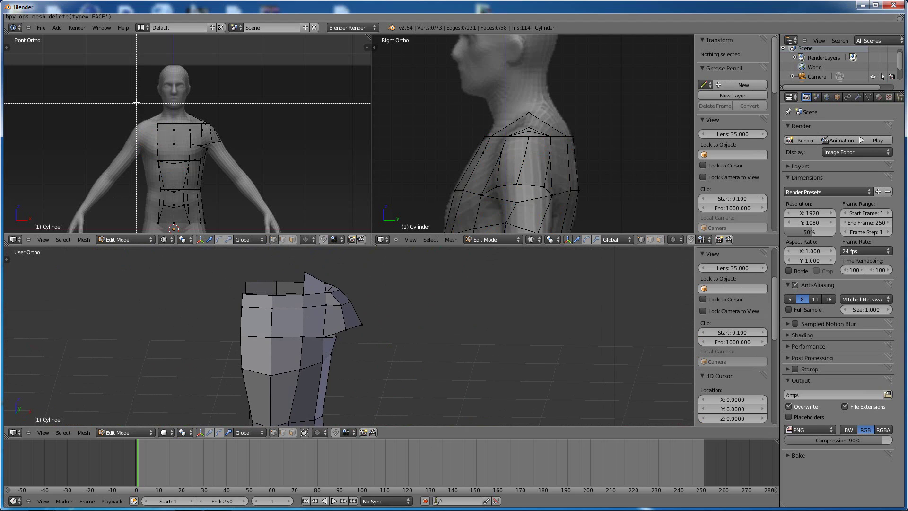
left_click_drag(136, 96, 168, 227)
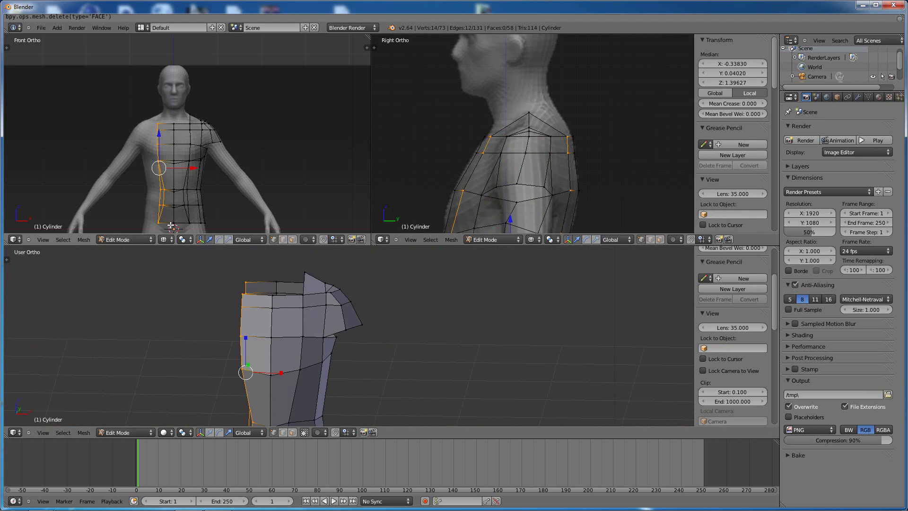
key("x")
left_click(171, 225)
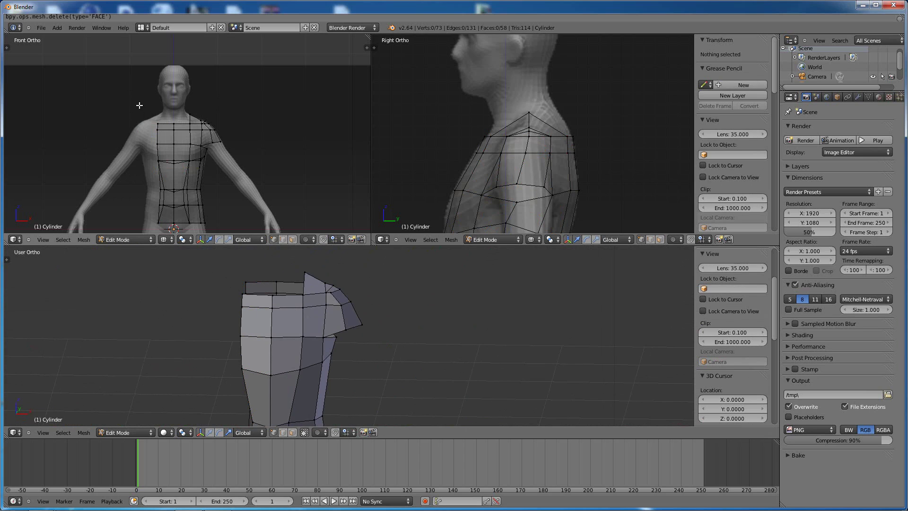
Box-select the remaining vertex column on the negative X side and delete its vertices, leaving the half torso.
key("b")
left_click_drag(137, 98, 168, 228)
key("x")
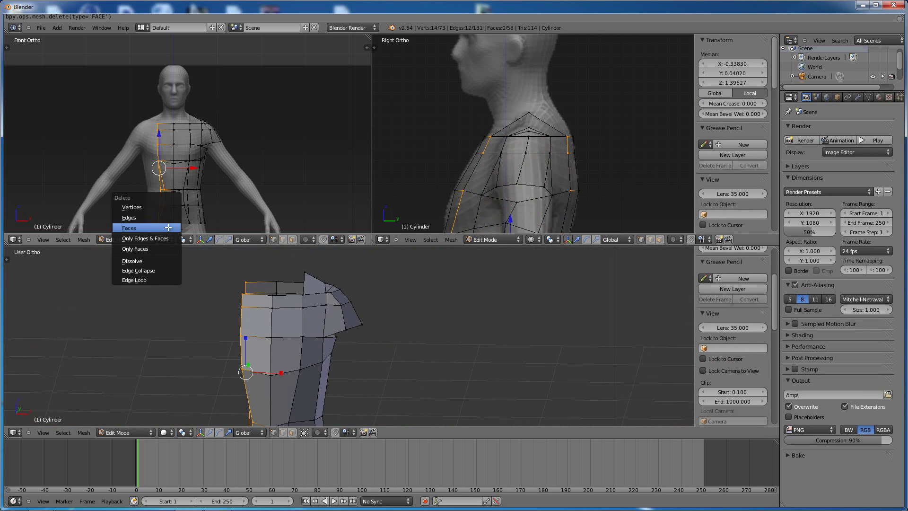
left_click(147, 207)
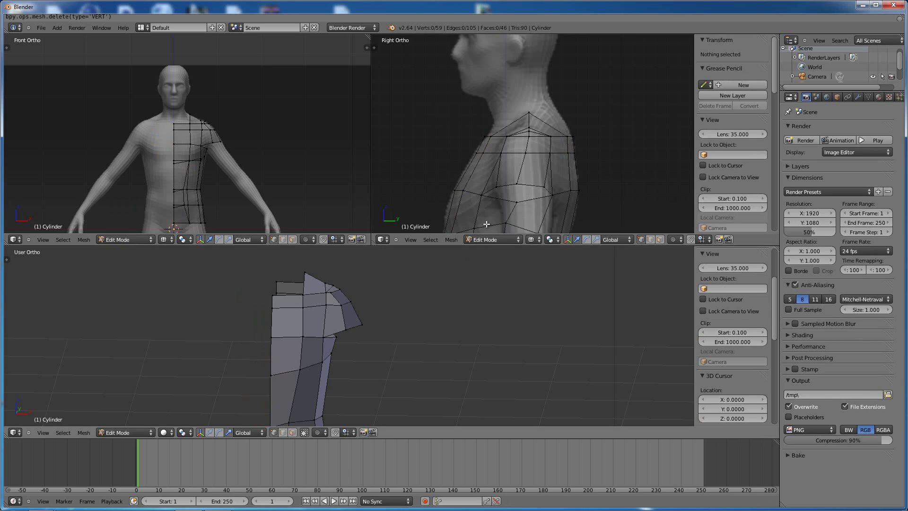
Select the front armpit vertex and move it back along Y to about -0.121.
right_click(481, 195)
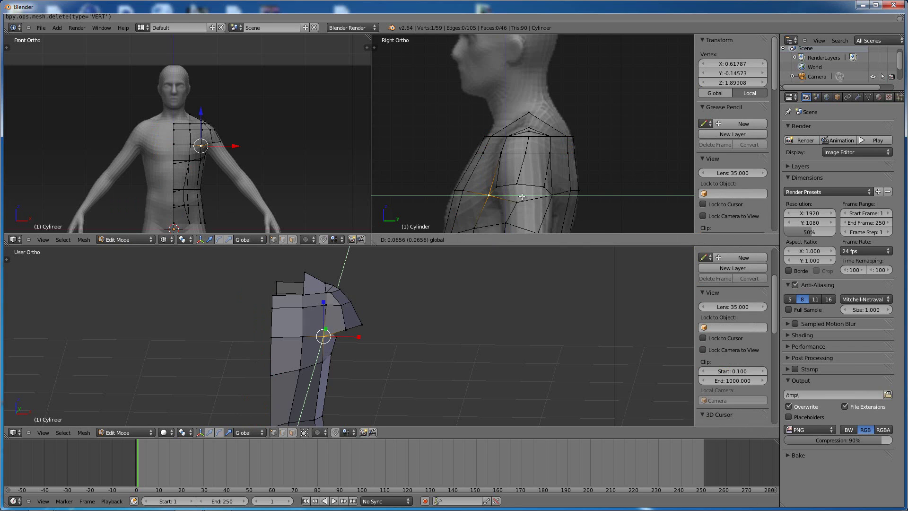
left_click(521, 196)
middle_click_drag(436, 335, 302, 321)
scroll(365, 313, "up", 3)
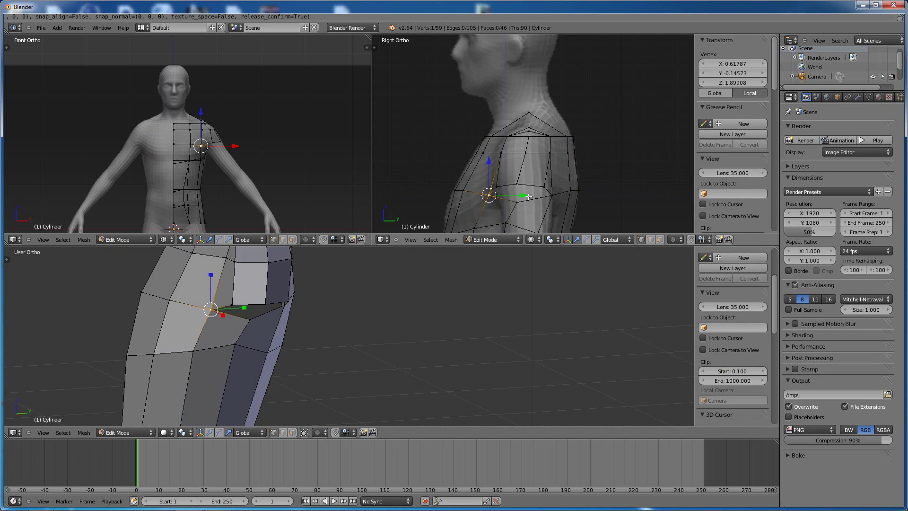
key("g")
key("y")
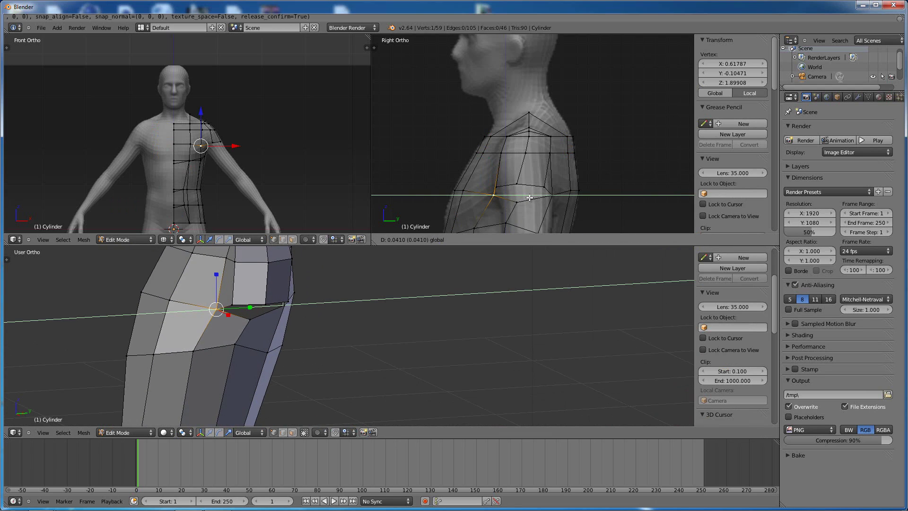
left_click(529, 197)
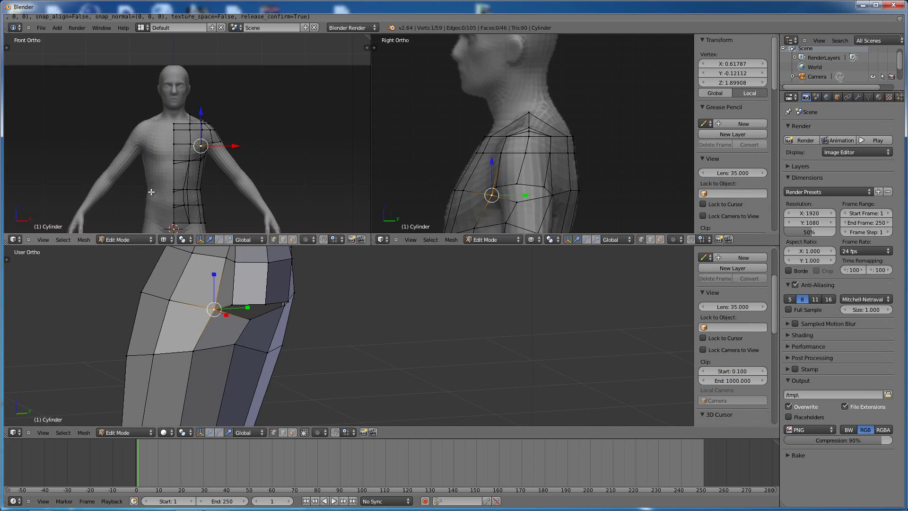
Select the front side vertex one row below the armpit and move it to about Y -0.242 and Z 1.599.
middle_click_drag(264, 307, 227, 307)
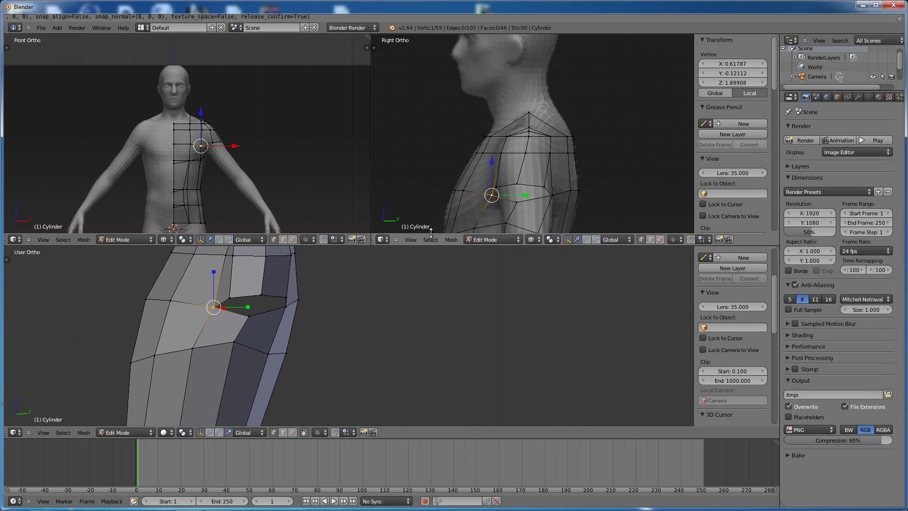
right_click(473, 225)
left_click_drag(508, 230, 512, 230)
middle_click_drag(254, 374, 330, 318)
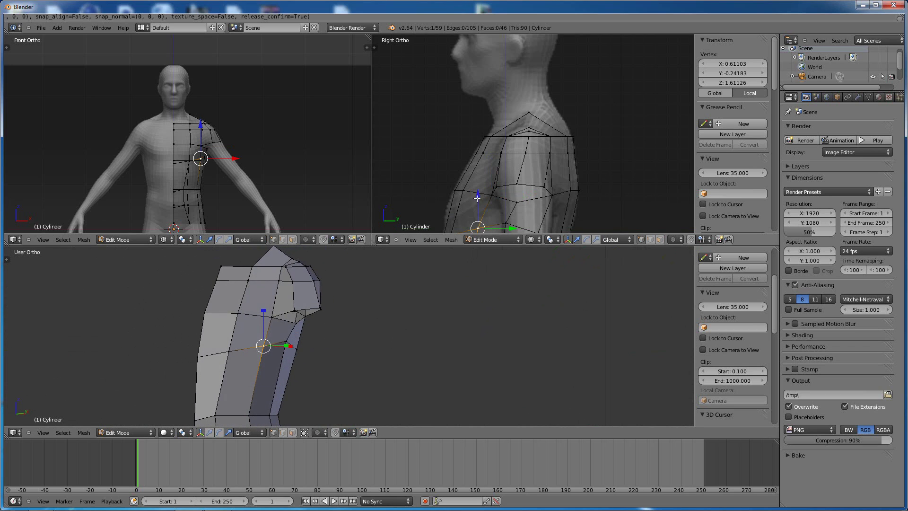
left_click_drag(478, 195, 483, 200)
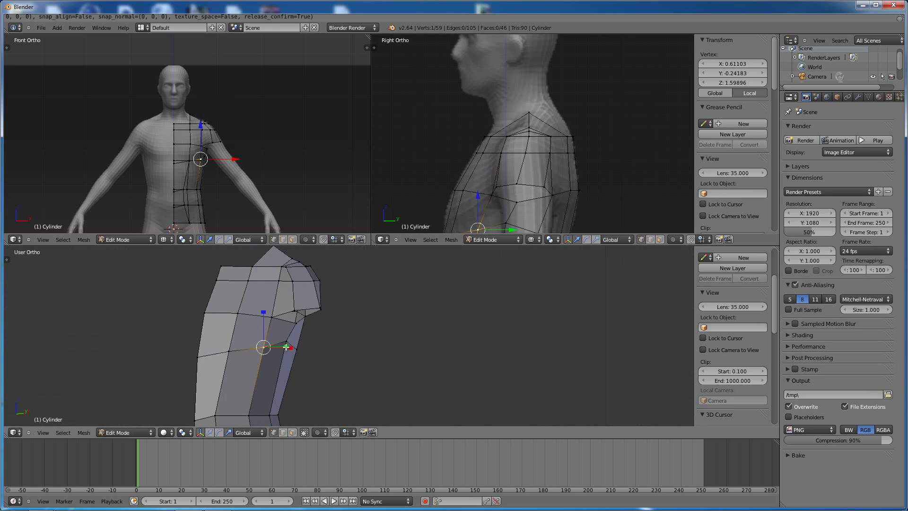
Lower the neighbouring vertex directly below the armpit along Z to about 1.620.
right_click(286, 340)
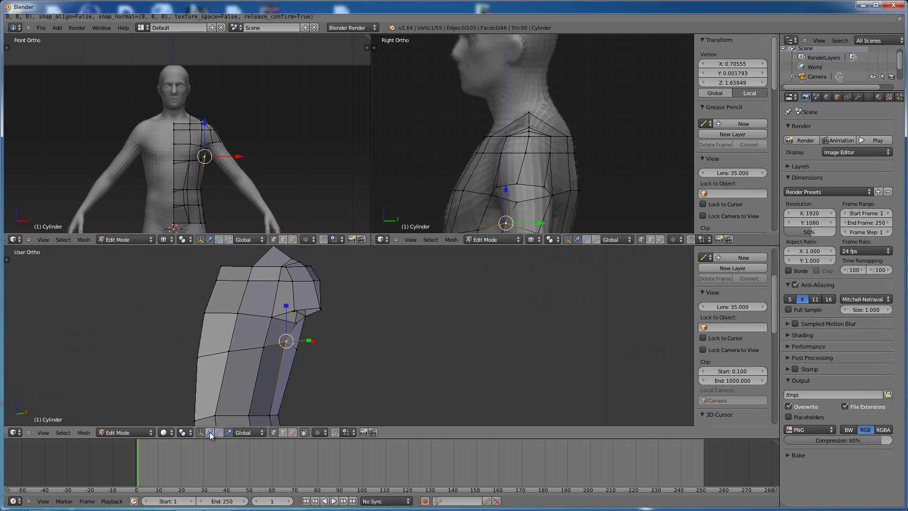
left_click_drag(286, 310, 287, 314)
middle_click_drag(350, 348, 322, 324)
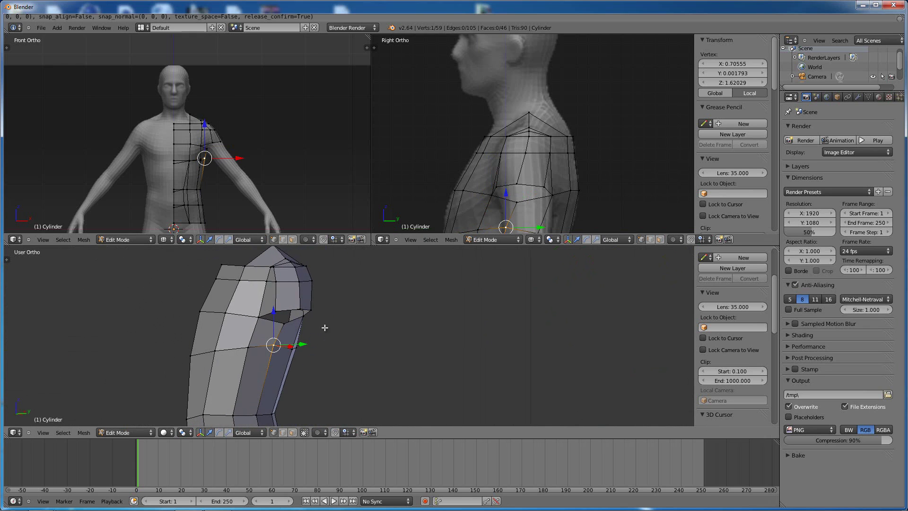
Examine the half torso's side and shoulder shape against the reference body in the side, perspective and front views.
scroll(462, 192, "down", 4)
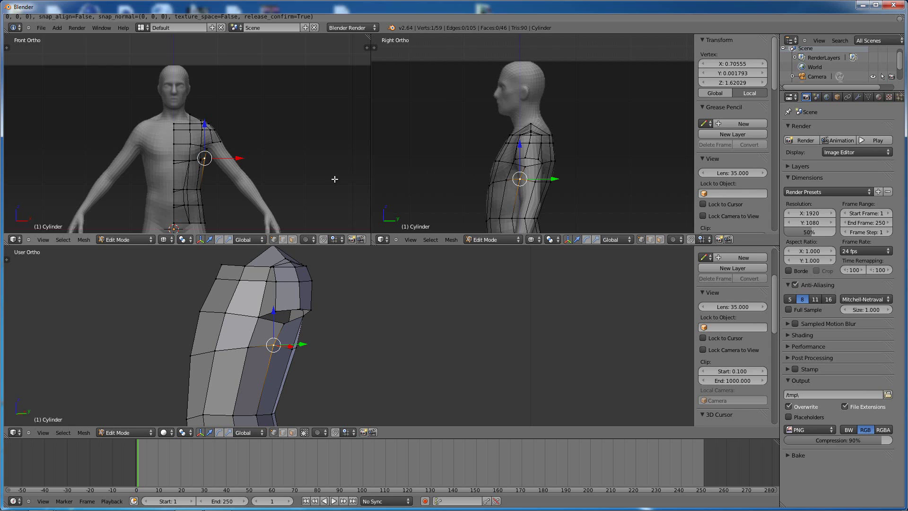
scroll(277, 180, "up", 3)
scroll(278, 186, "down", 3)
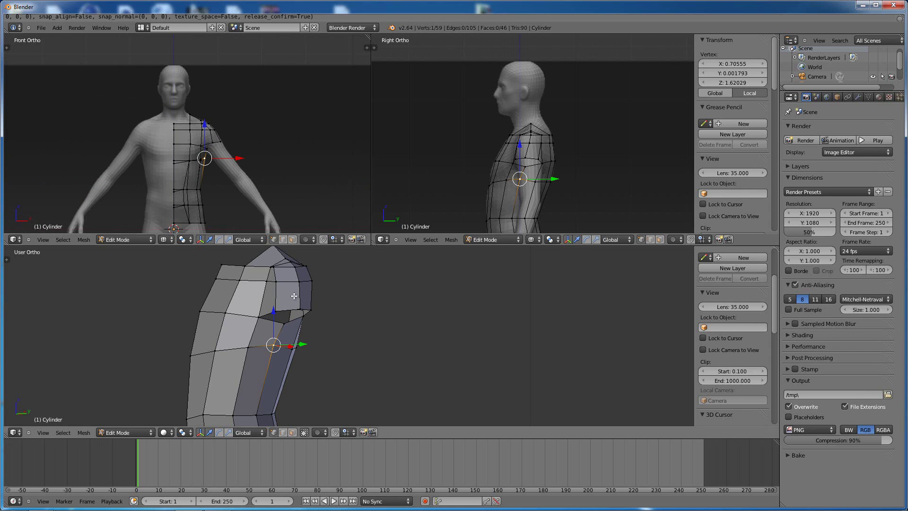
scroll(223, 308, "down", 6)
middle_click_drag(349, 329, 290, 321)
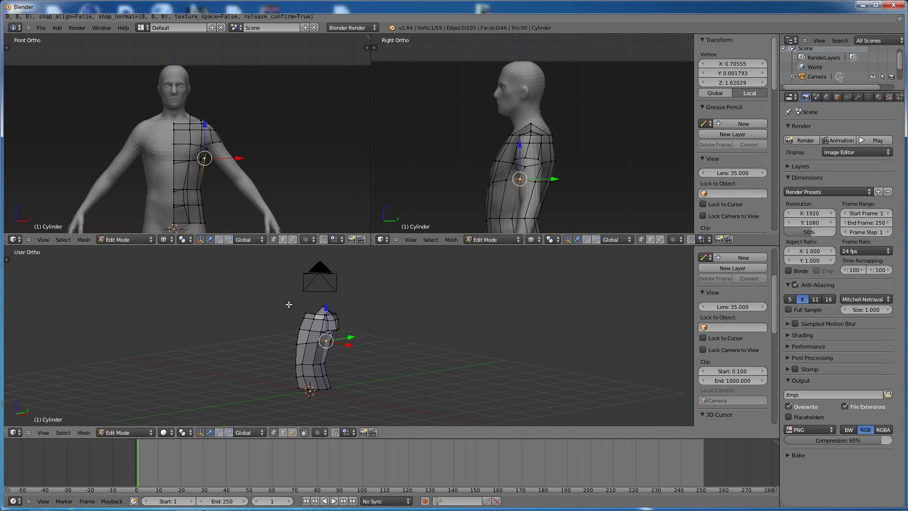
scroll(289, 305, "up", 4)
scroll(300, 293, "up", 2)
scroll(272, 174, "up", 1)
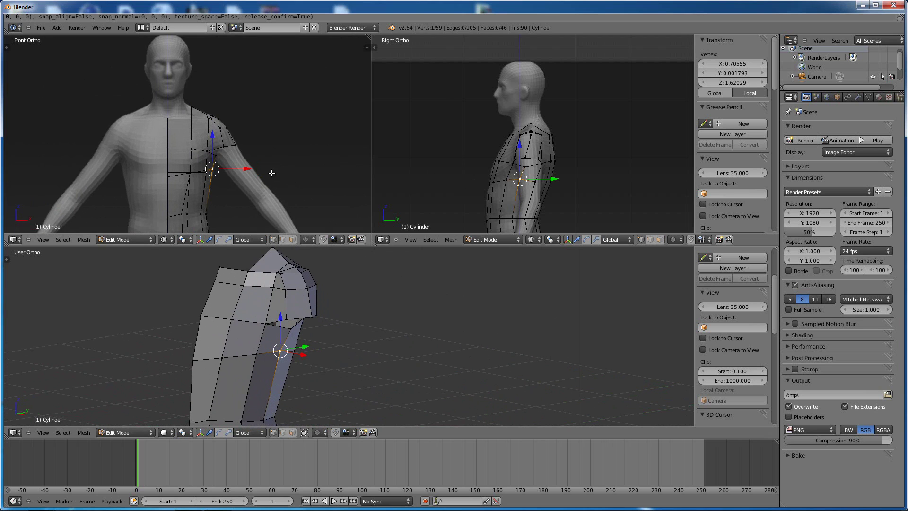
Select the middle vertex at the bottom of the armpit opening and lower it along Z to about 1.723.
scroll(272, 173, "down", 1)
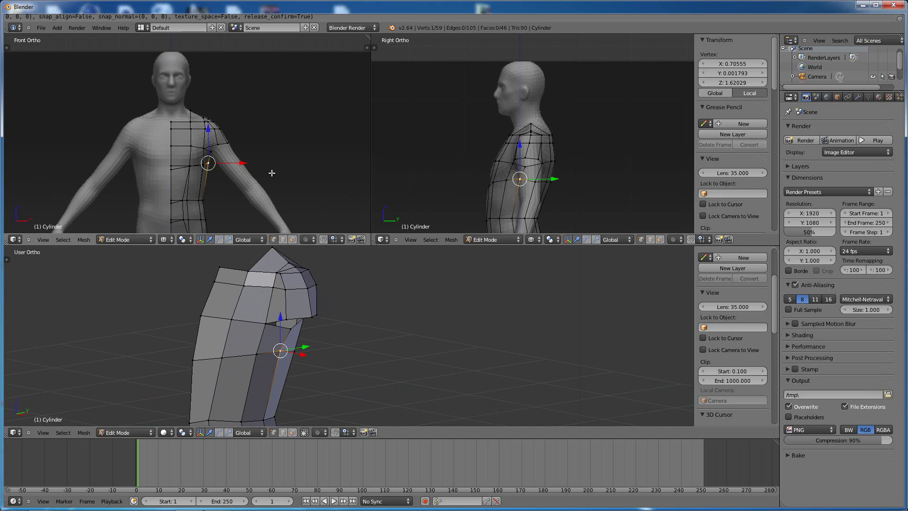
scroll(272, 173, "up", 3)
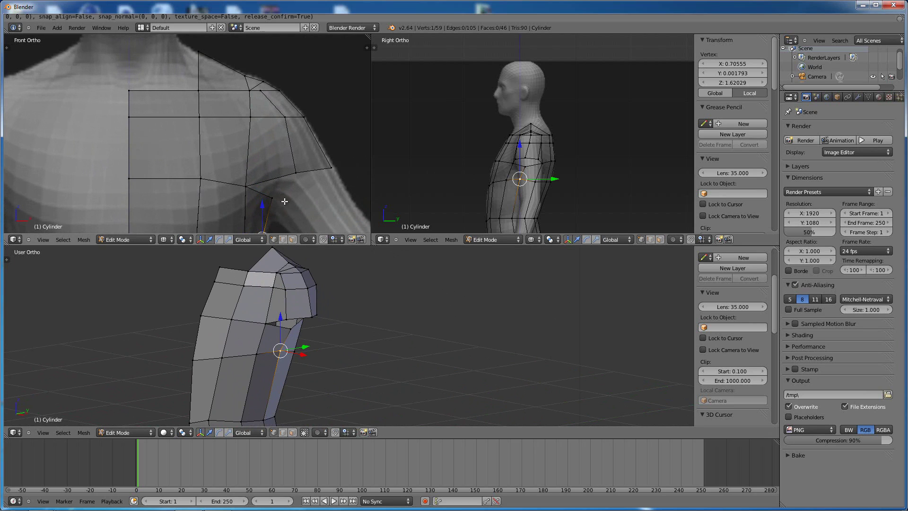
key("a")
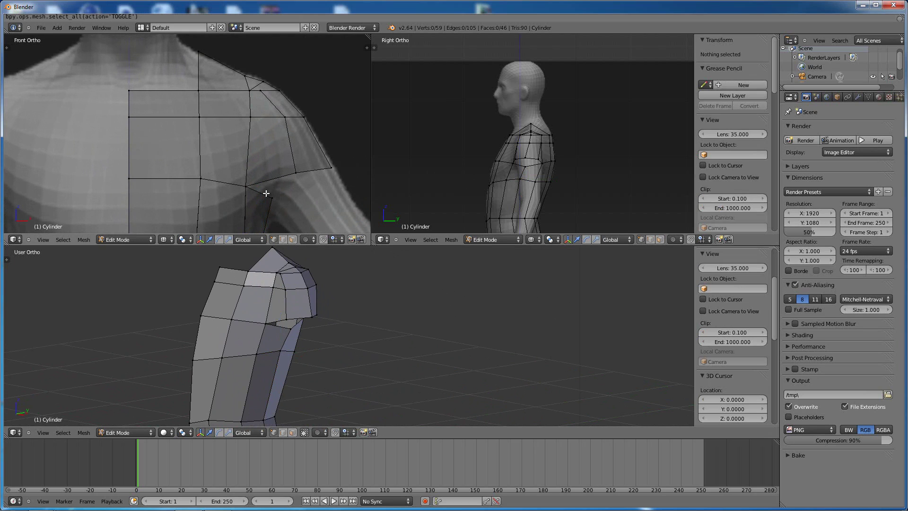
right_click(269, 195)
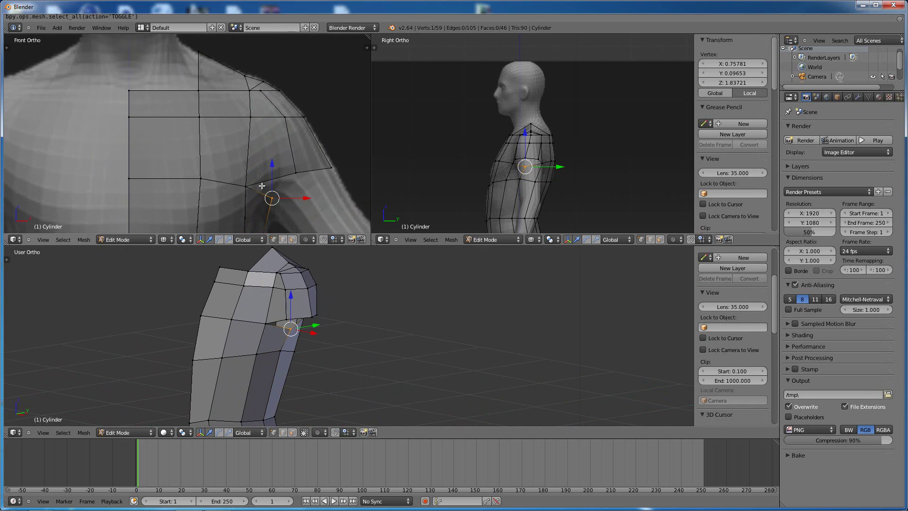
scroll(261, 180, "down", 1)
key("g")
key("z")
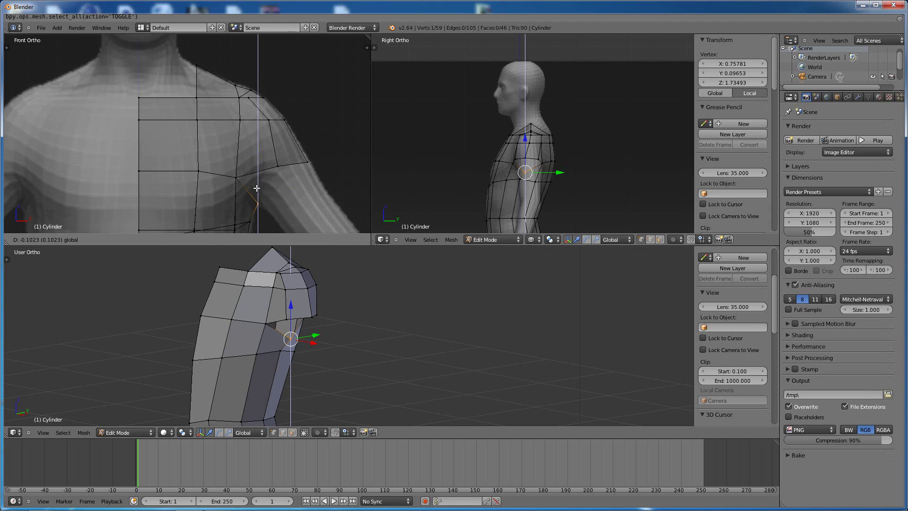
left_click(256, 190)
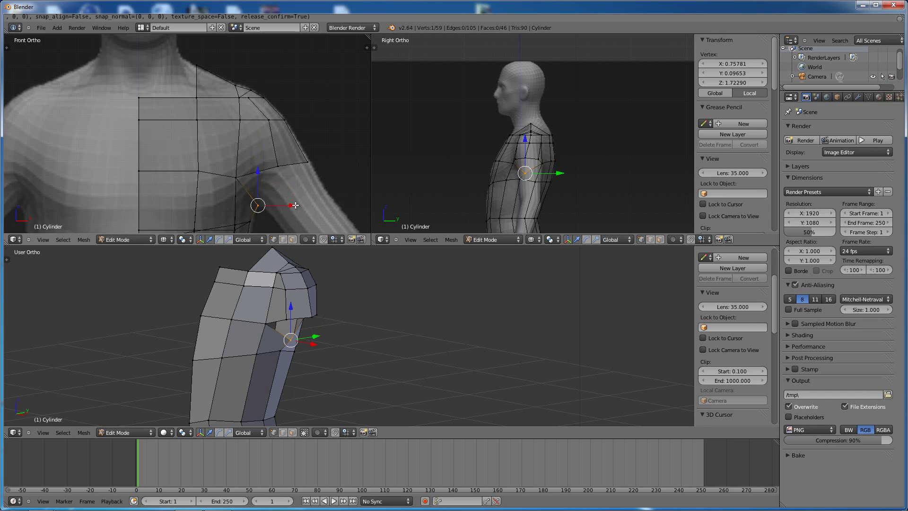
Try shifting the bottom armpit vertex inward to about X 0.740 and return it to X 0.758.
left_click_drag(293, 206, 287, 205)
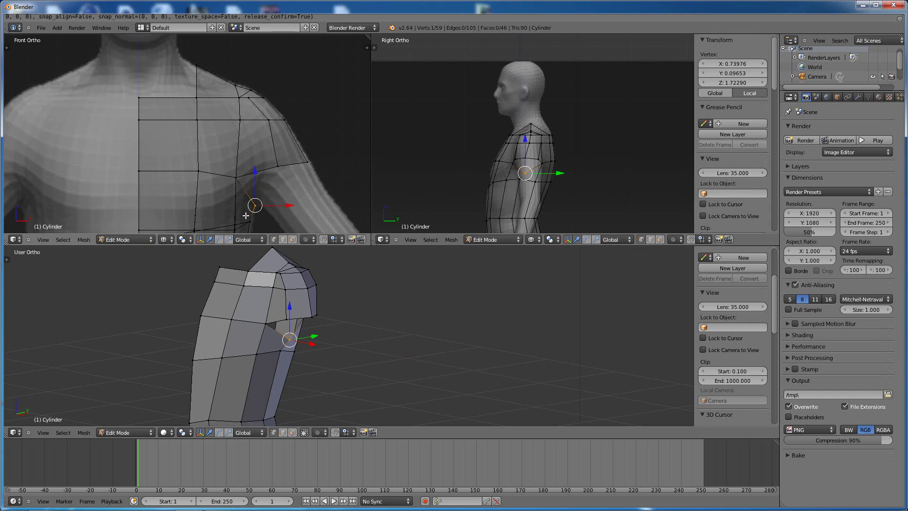
middle_click_drag(265, 326, 331, 341)
left_click_drag(290, 206, 292, 206)
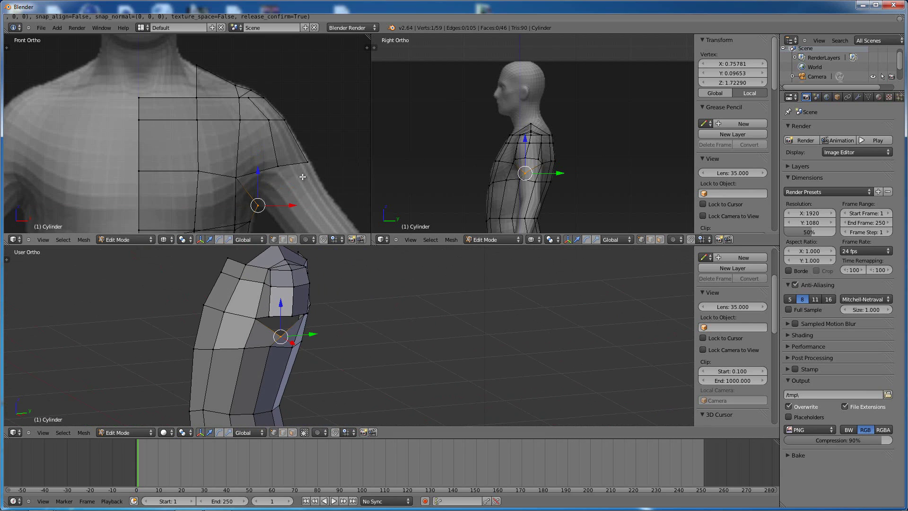
Select the middle vertex at the top edge of the armpit opening and raise it along Z to about 2.034.
scroll(492, 184, "up", 3)
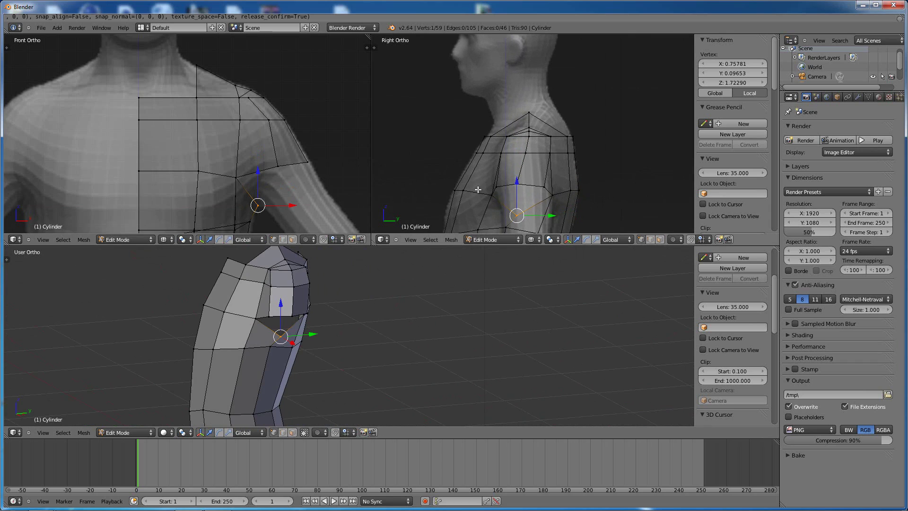
right_click(545, 185)
left_click_drag(566, 189, 541, 186)
right_click(517, 184)
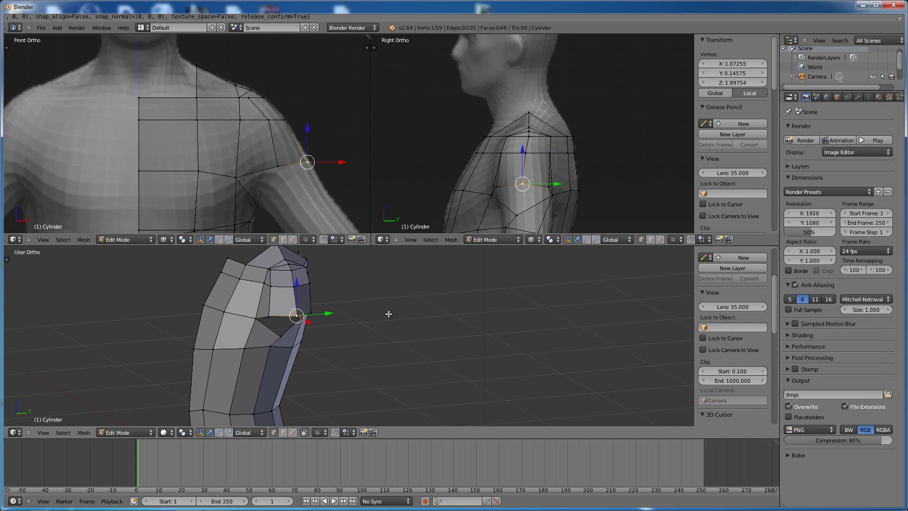
middle_click_drag(387, 312, 468, 321)
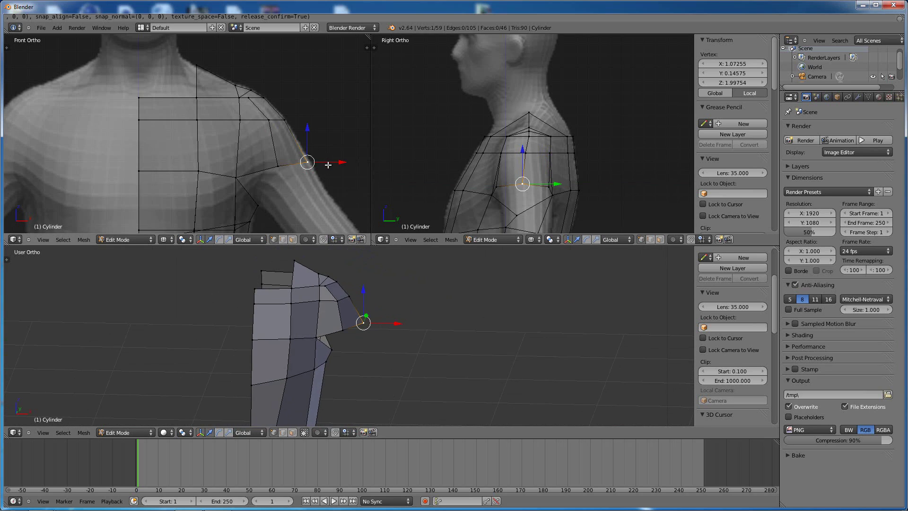
left_click_drag(308, 150, 308, 143)
scroll(120, 150, "down", 2)
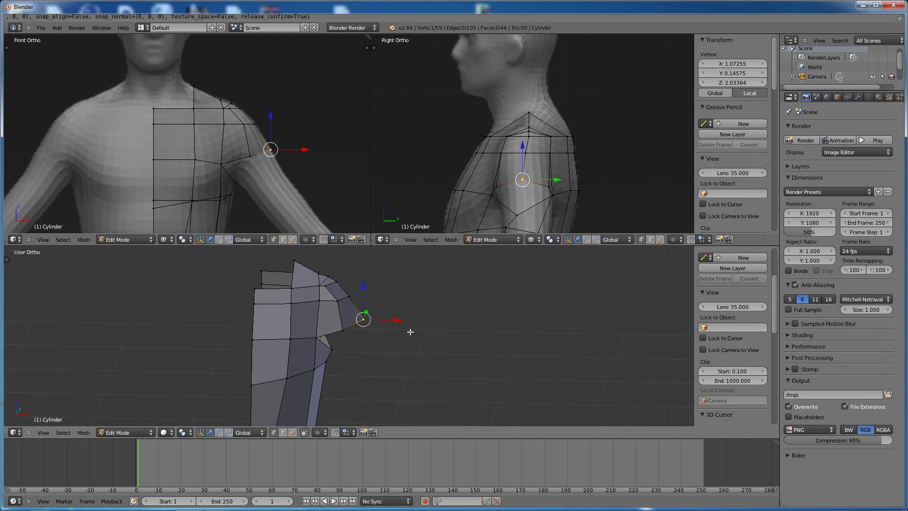
Switch to face selection and select the six faces bordering the armpit opening to count its sides.
middle_click_drag(411, 332, 260, 305)
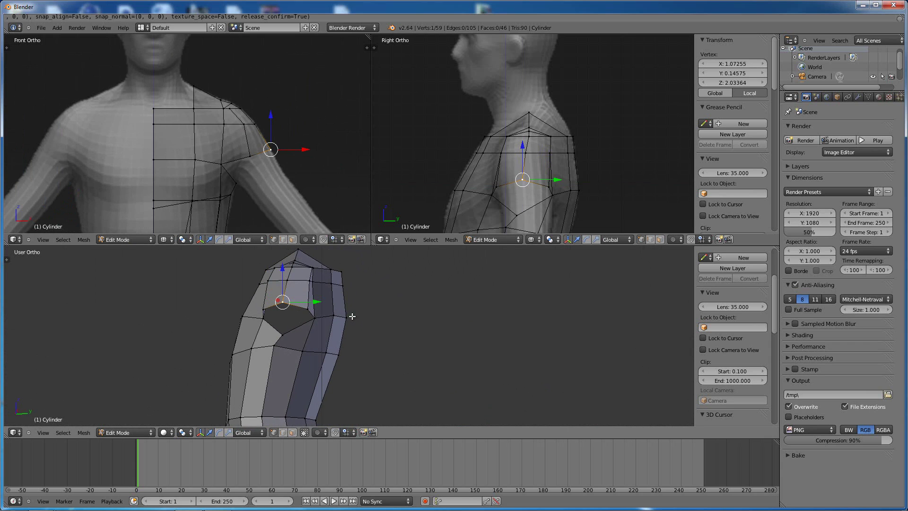
middle_click_drag(352, 316, 343, 311)
middle_click_drag(243, 320, 266, 323)
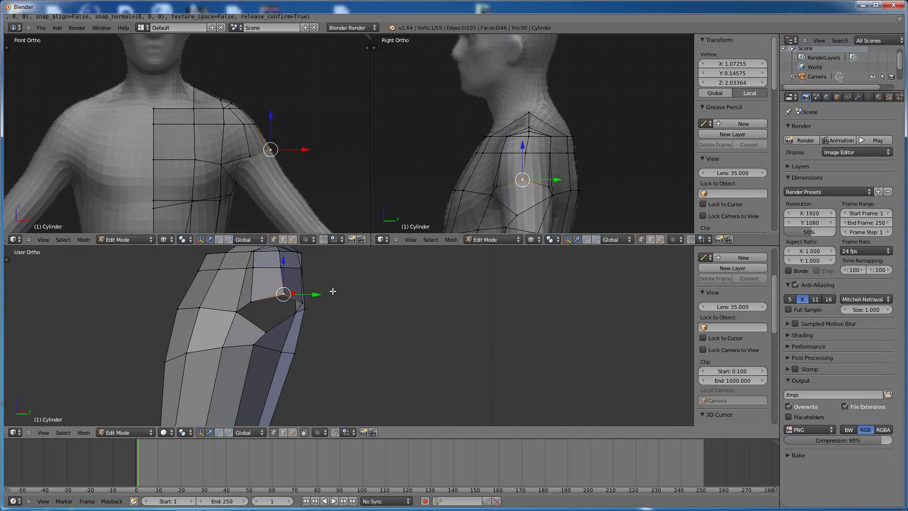
middle_click_drag(332, 291, 307, 302)
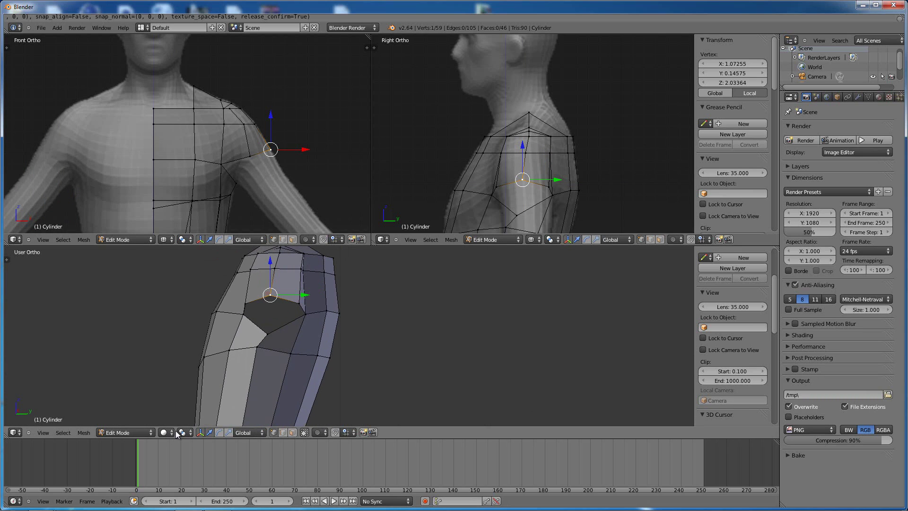
left_click(293, 432)
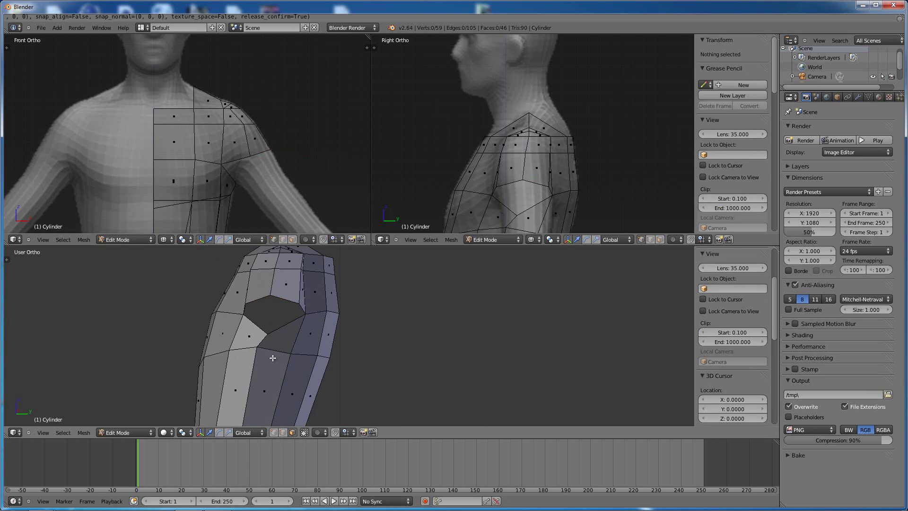
left_click(262, 289)
middle_click_drag(263, 289, 303, 297)
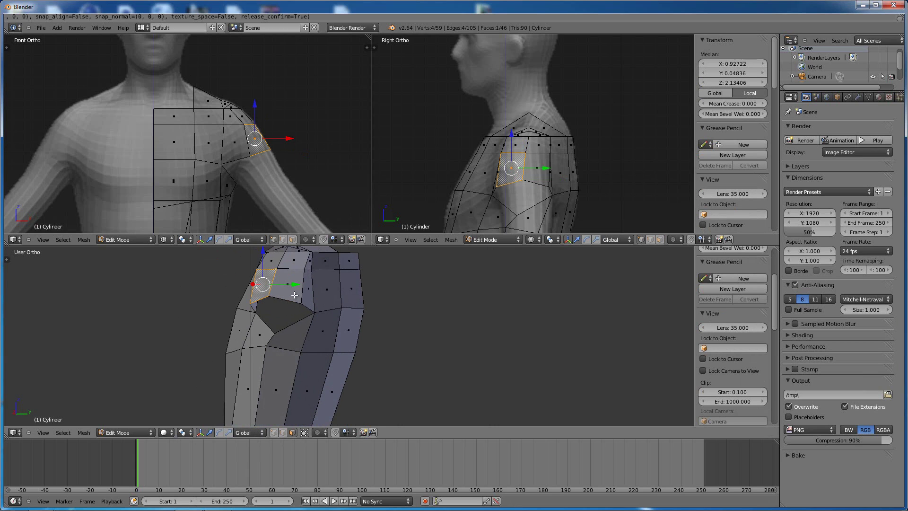
left_click(303, 298, "shift")
left_click(308, 300, "shift")
left_click(304, 332, "shift")
middle_click_drag(242, 331, 246, 332)
left_click(247, 332, "shift")
left_click(244, 303, "shift")
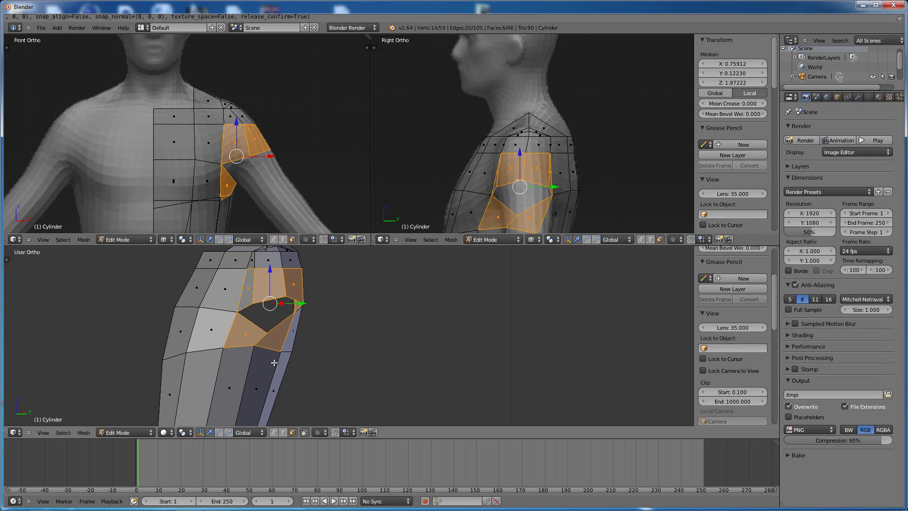
Add a cylinder to the mesh and set its number of vertices to 6.
scroll(326, 300, "down", 4)
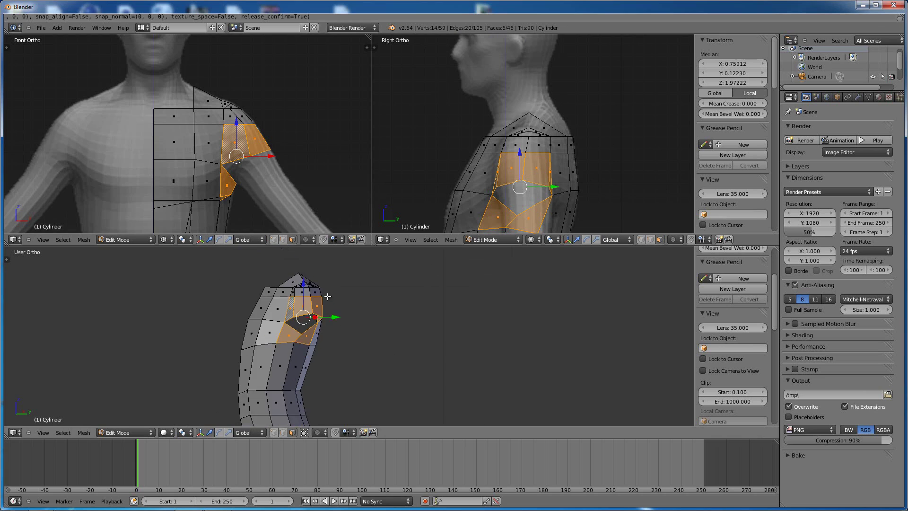
scroll(371, 308, "down", 2)
middle_click_drag(412, 318, 445, 326)
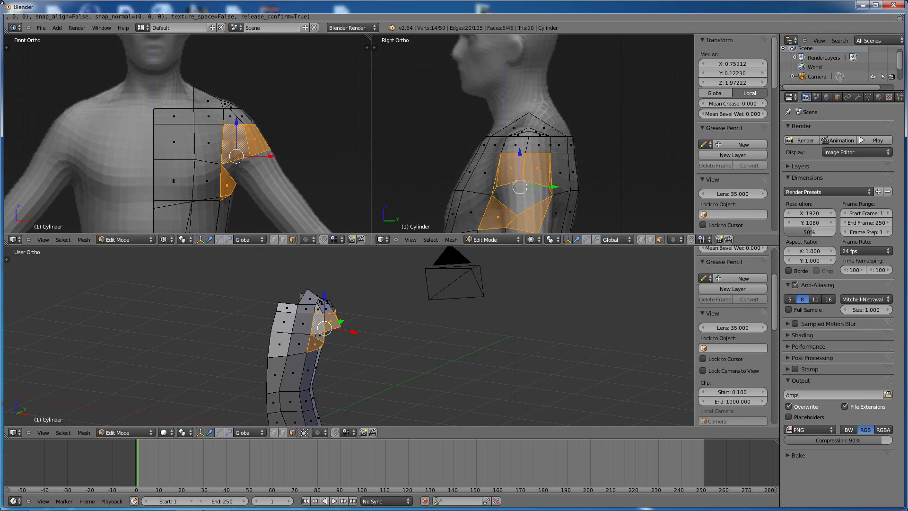
left_click(57, 28)
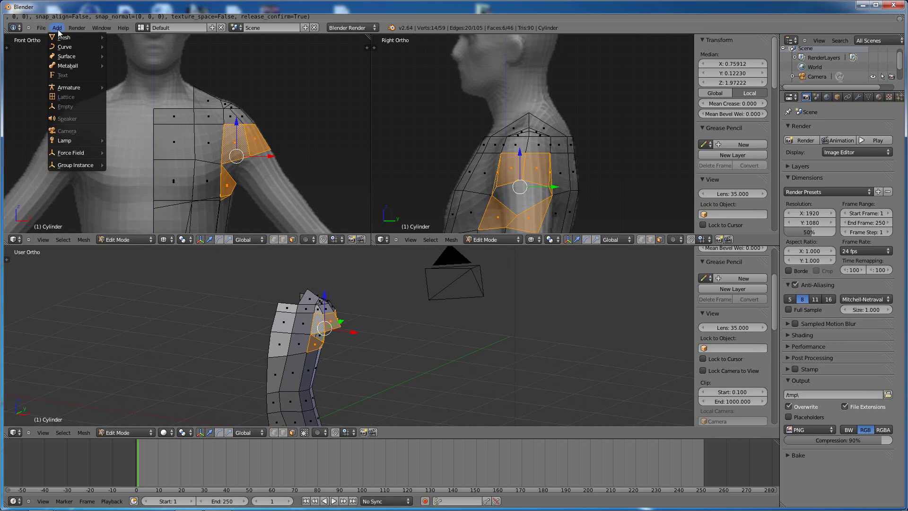
mouse_move(71, 38)
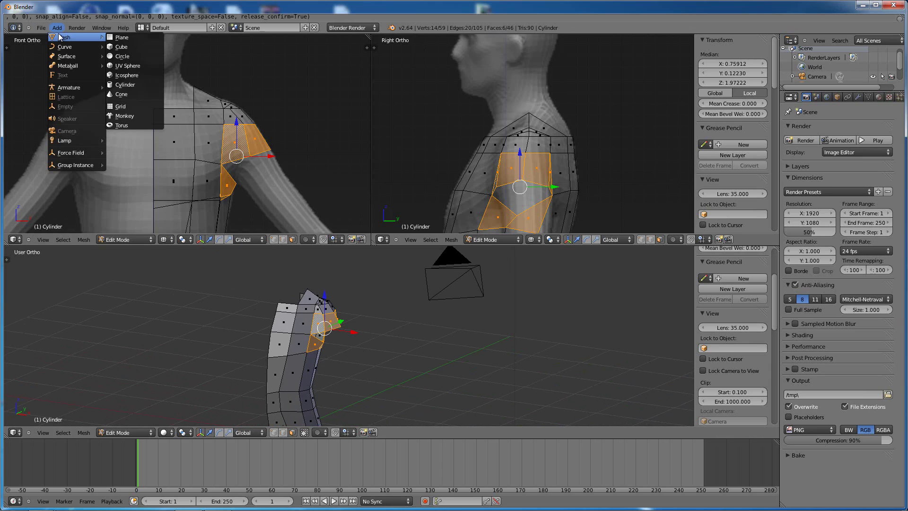
left_click(131, 86)
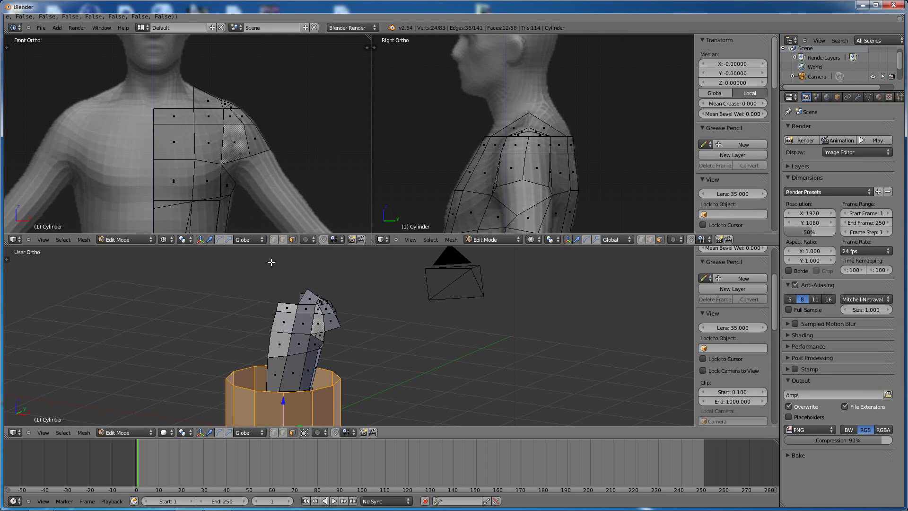
left_click(7, 259)
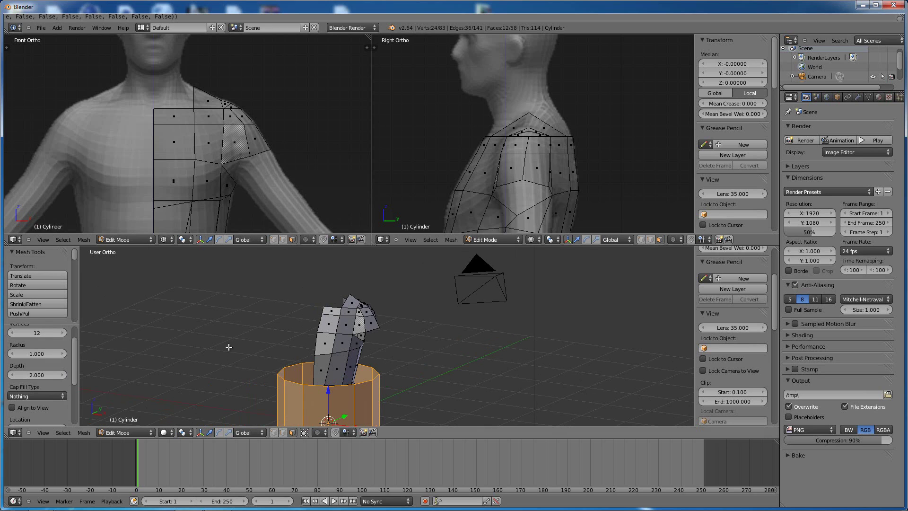
scroll(228, 347, "down", 3)
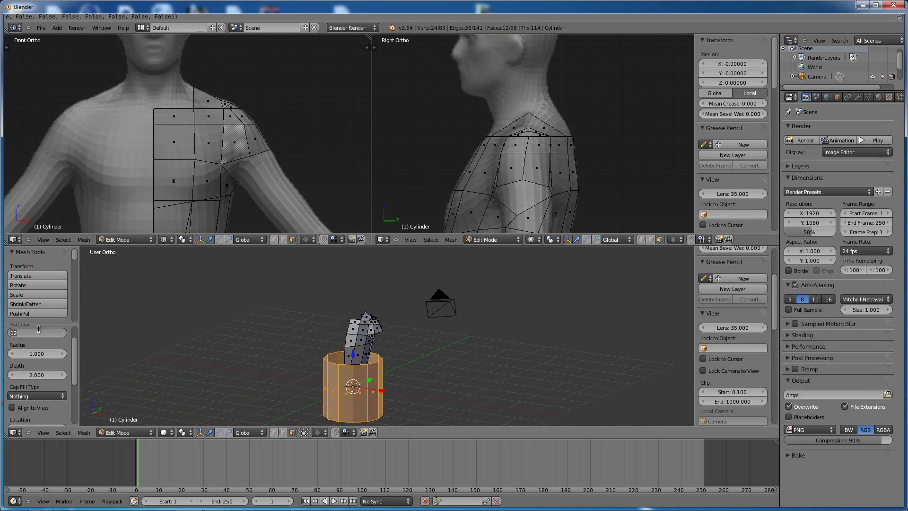
key("Return")
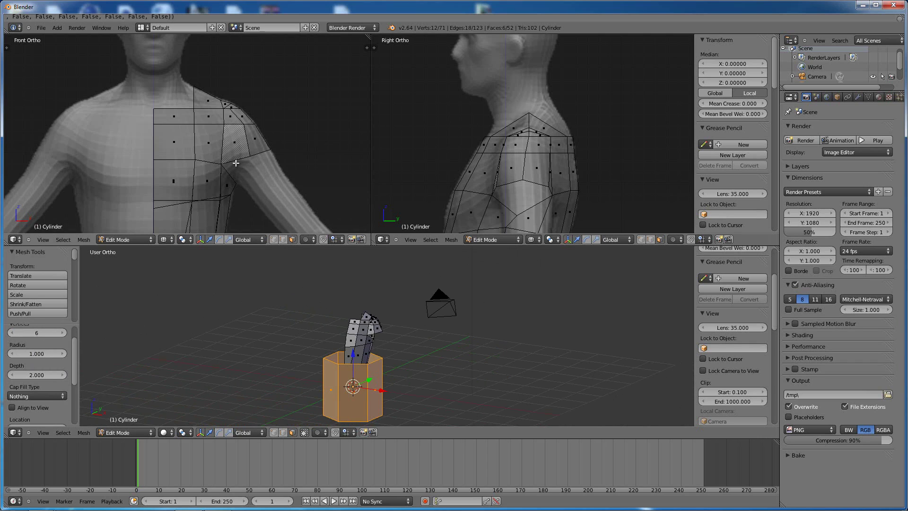
Move the six-sided cylinder along X to about 1.699 and scale it down by about 0.297.
scroll(233, 162, "down", 6)
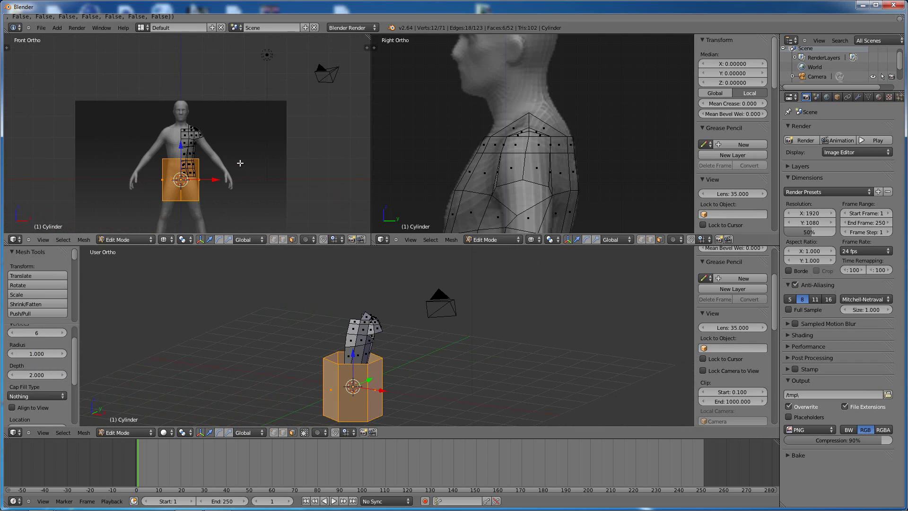
left_click_drag(220, 181, 249, 171)
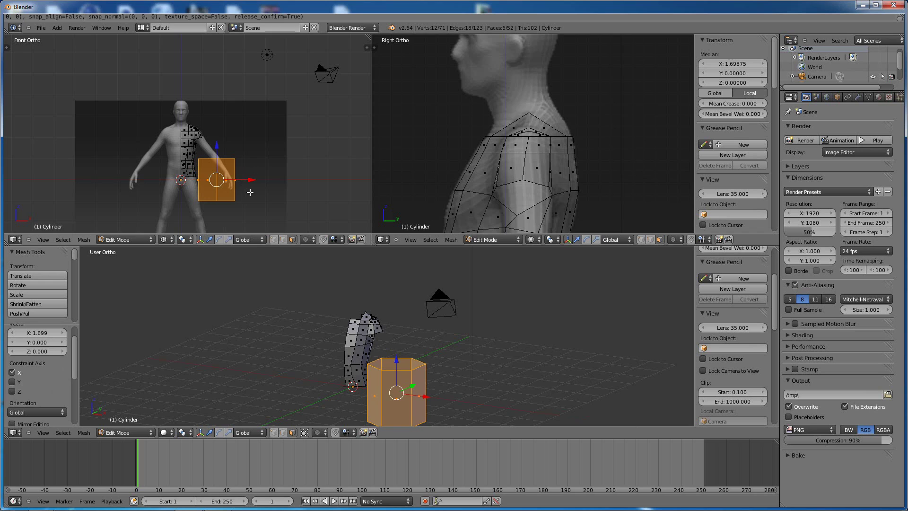
key("s")
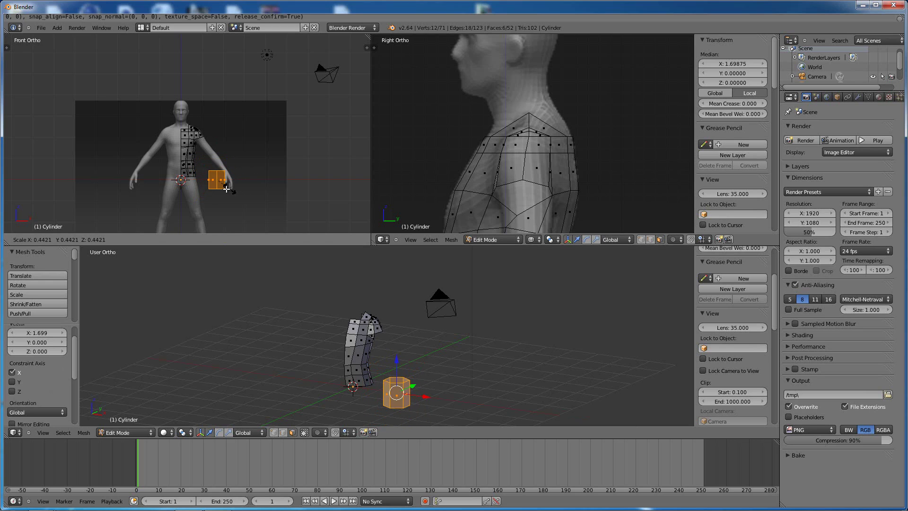
left_click(223, 188)
scroll(231, 189, "up", 3)
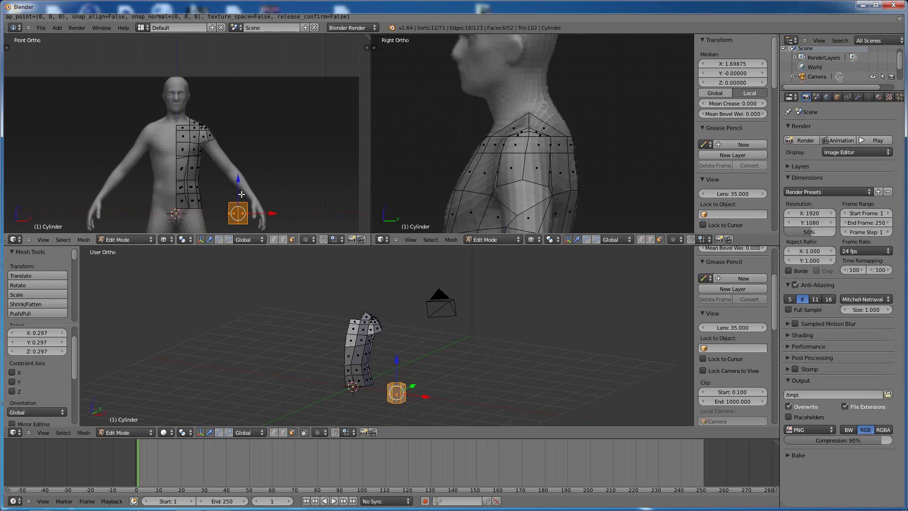
Place the cylinder over the reference body's wrist at about X 1.893, Z 0.582 and scale it by about 0.64.
left_click_drag(273, 214, 281, 214)
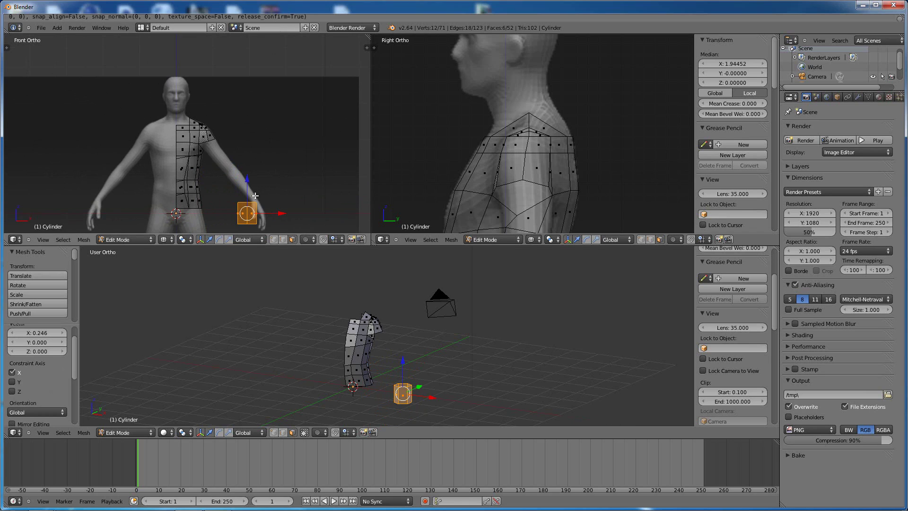
left_click_drag(247, 178, 247, 156)
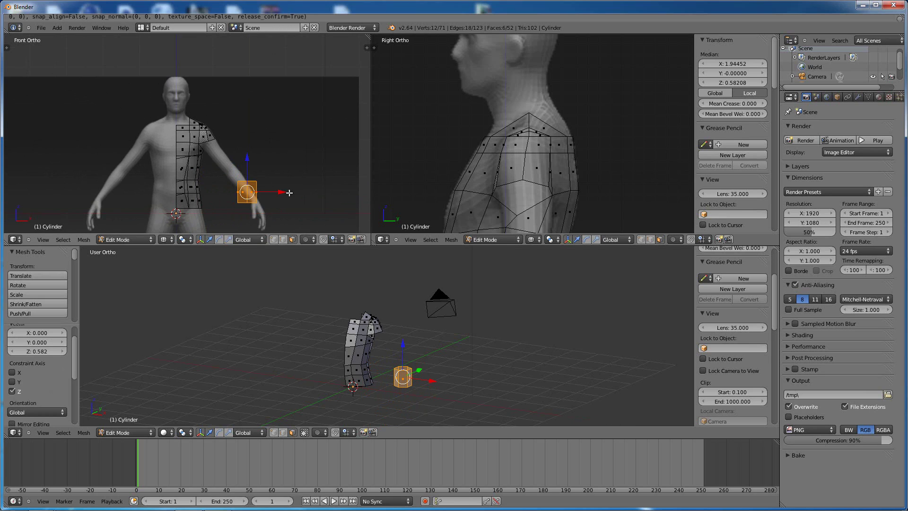
left_click_drag(282, 192, 281, 191)
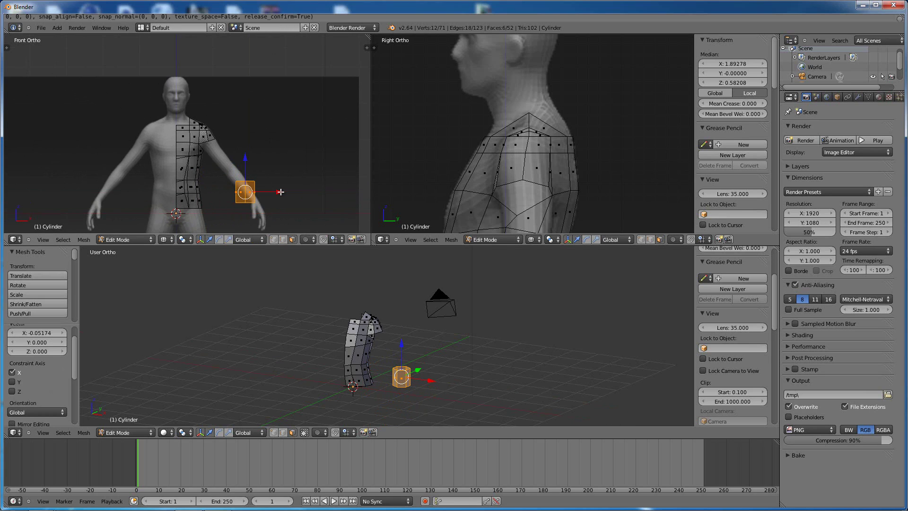
key("s")
left_click(269, 192)
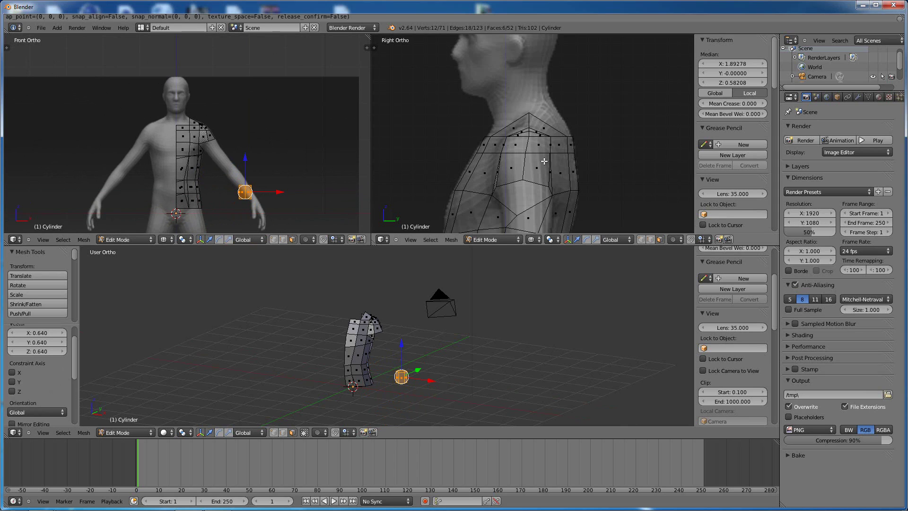
Align the cylinder with the wrist in the side view at about Y 0.035 and scale it by about 0.818.
scroll(544, 161, "down", 8)
scroll(491, 163, "up", 2)
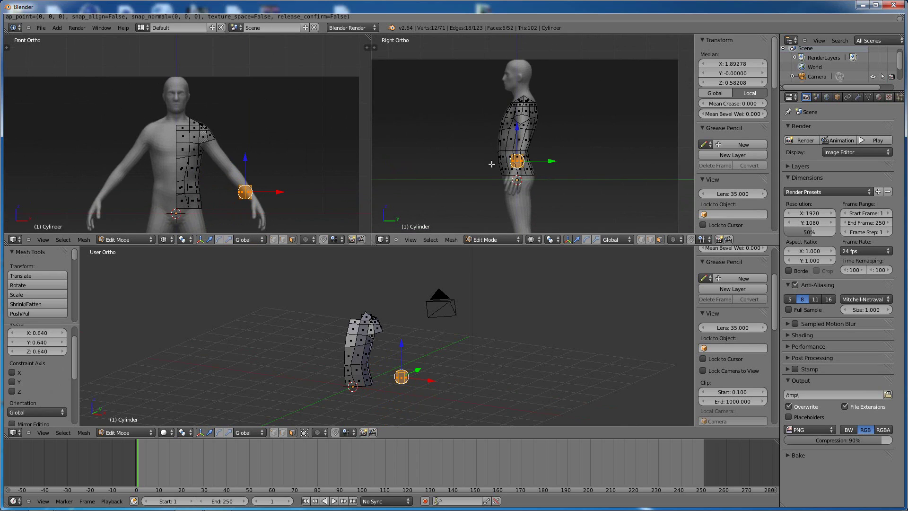
scroll(492, 163, "up", 5)
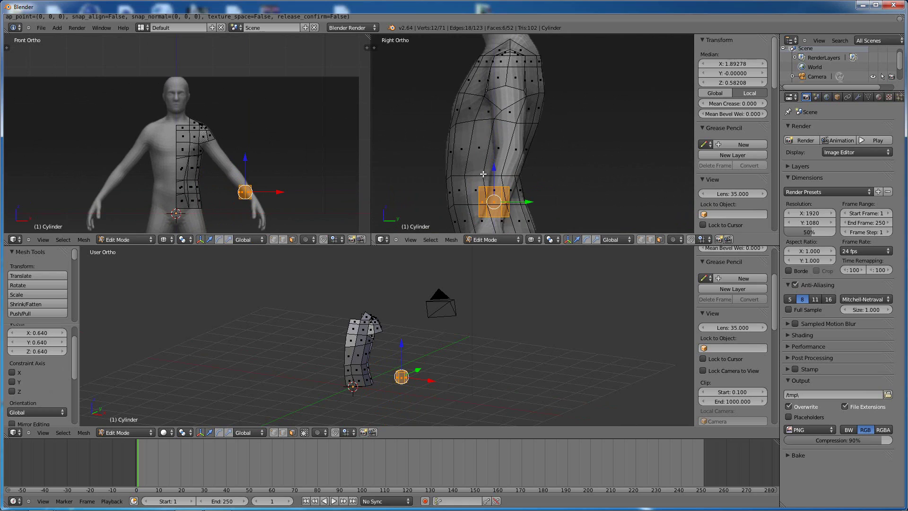
left_click_drag(532, 203, 533, 203)
key("s")
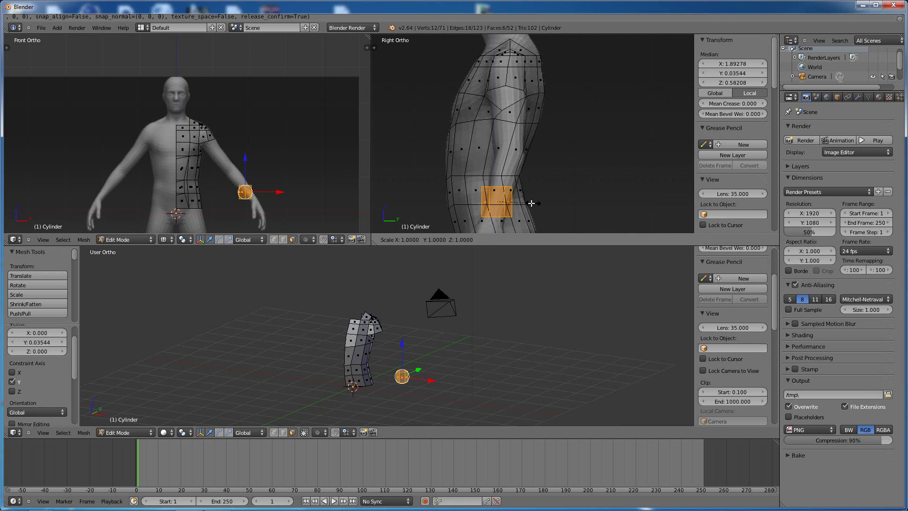
left_click(527, 203)
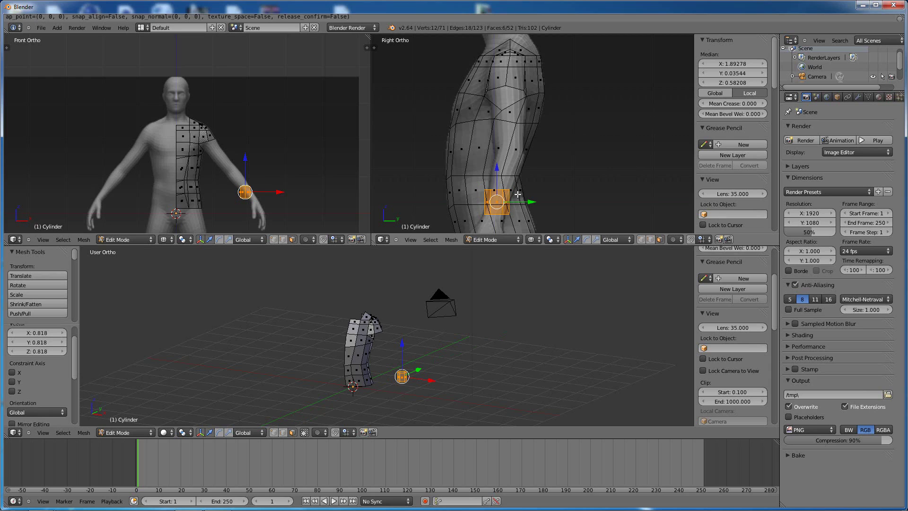
Hide the mesh tools, frame the forearm and wrist in the front view, and switch to vertex selection.
scroll(279, 183, "up", 2)
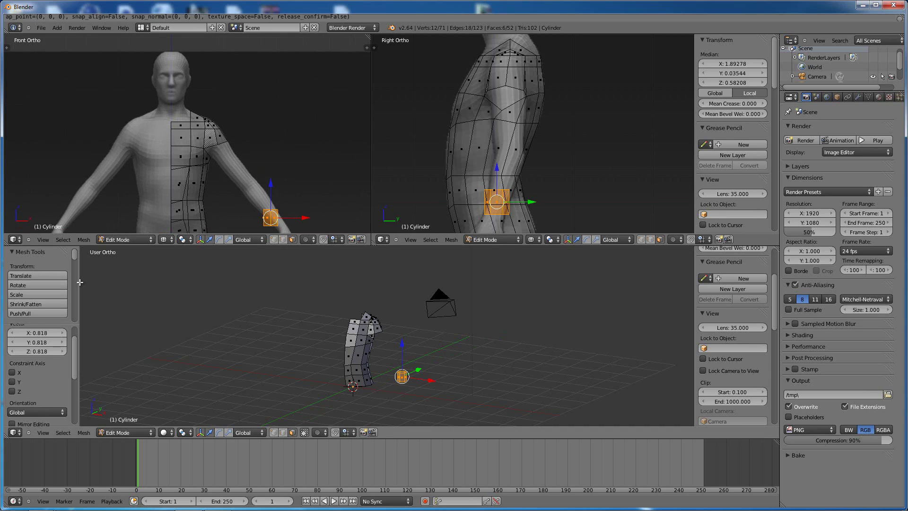
left_click_drag(78, 282, 9, 282)
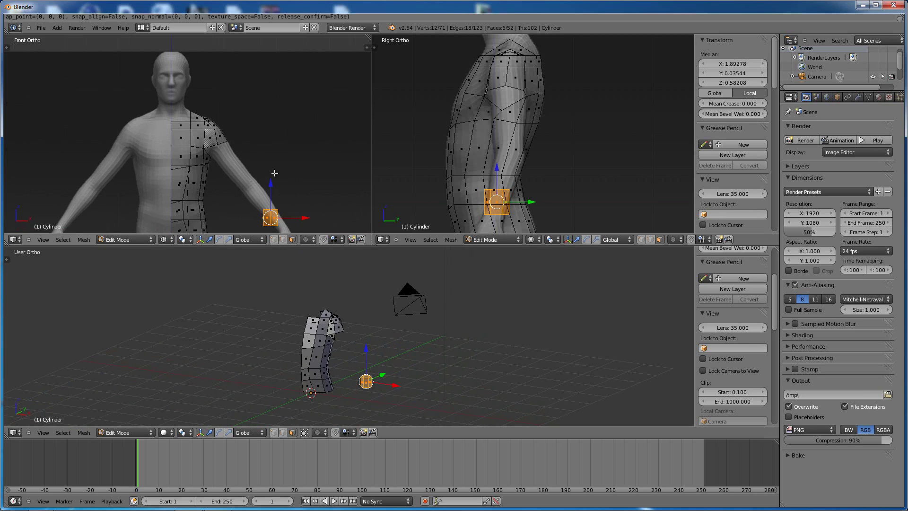
middle_click_drag(320, 170, 296, 136, "shift")
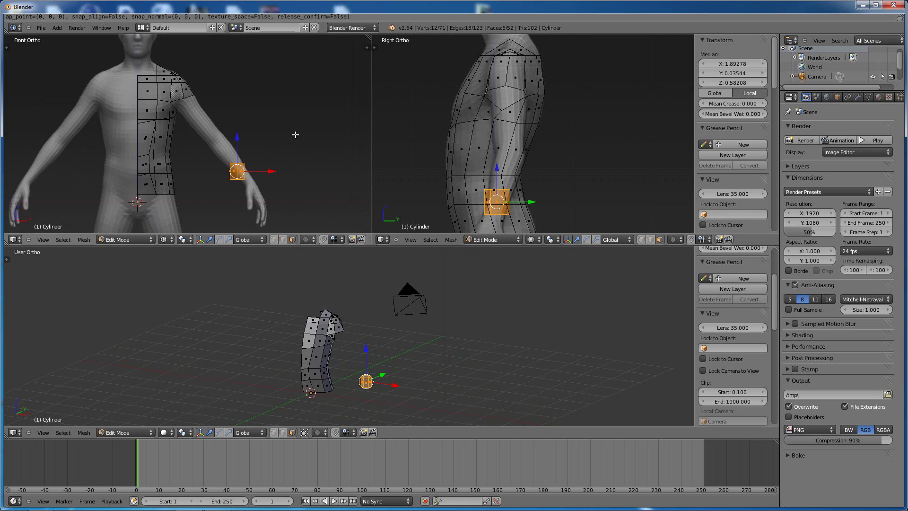
scroll(282, 132, "up", 1)
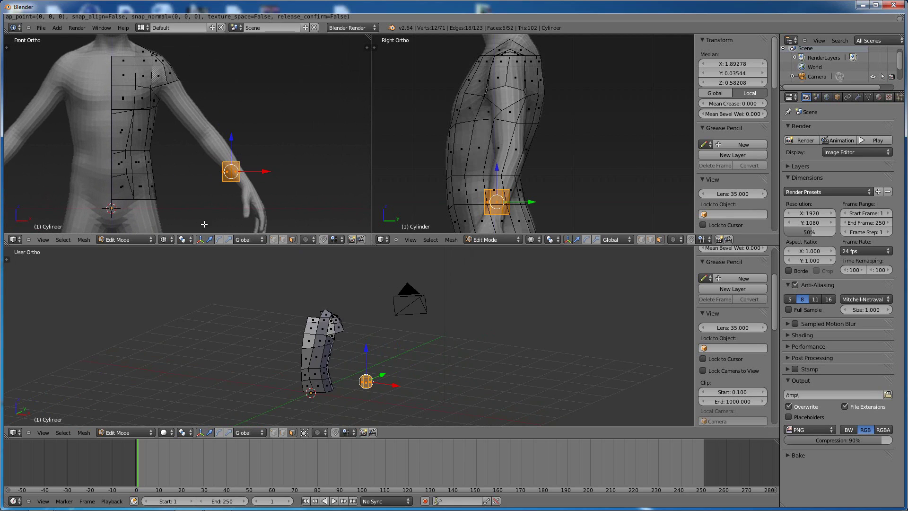
left_click(273, 240)
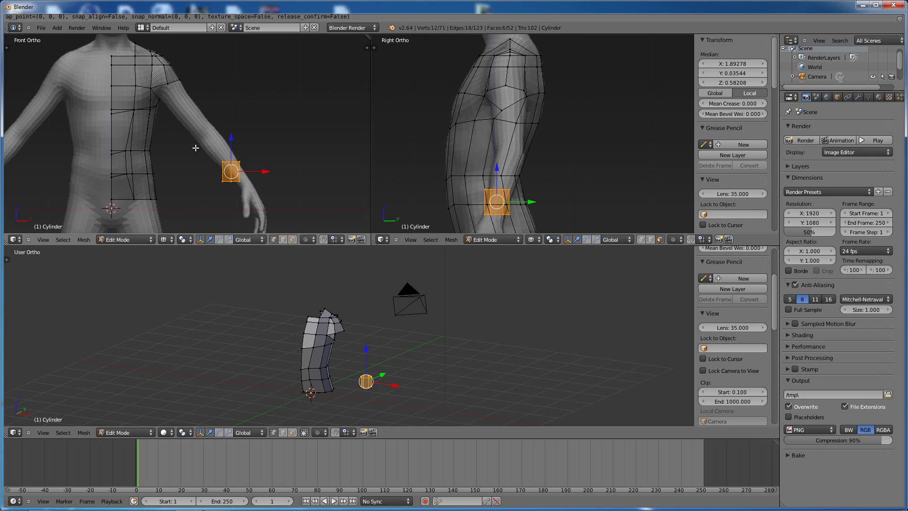
Select the cylinder's top six vertices in the front view and raise them along Z to about 1.778.
key("a")
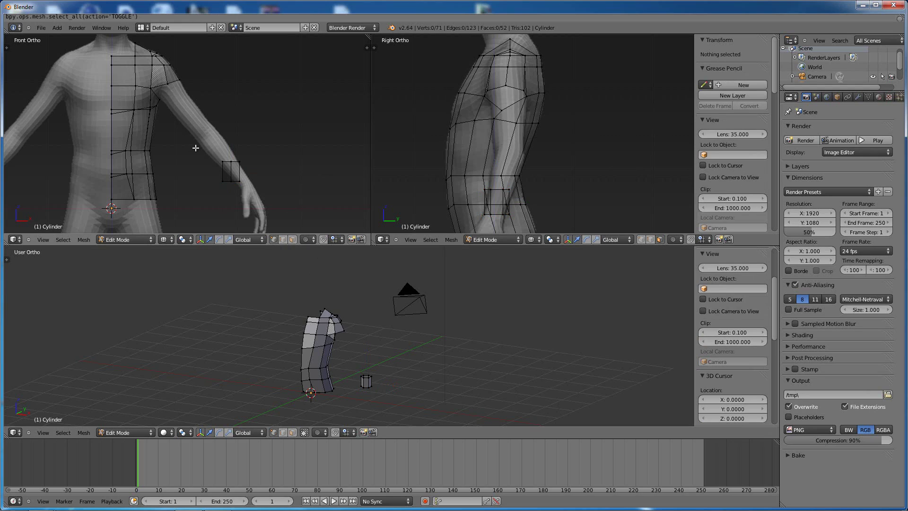
key("b")
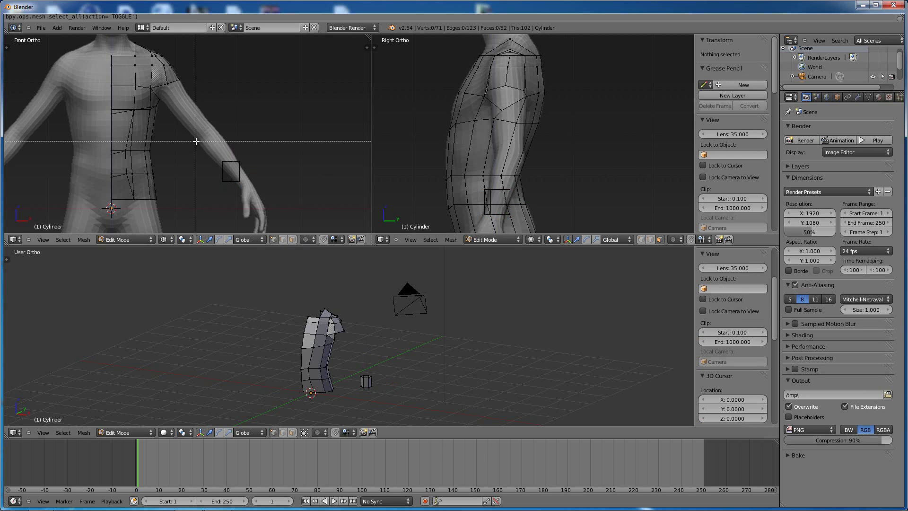
left_click_drag(196, 140, 256, 165)
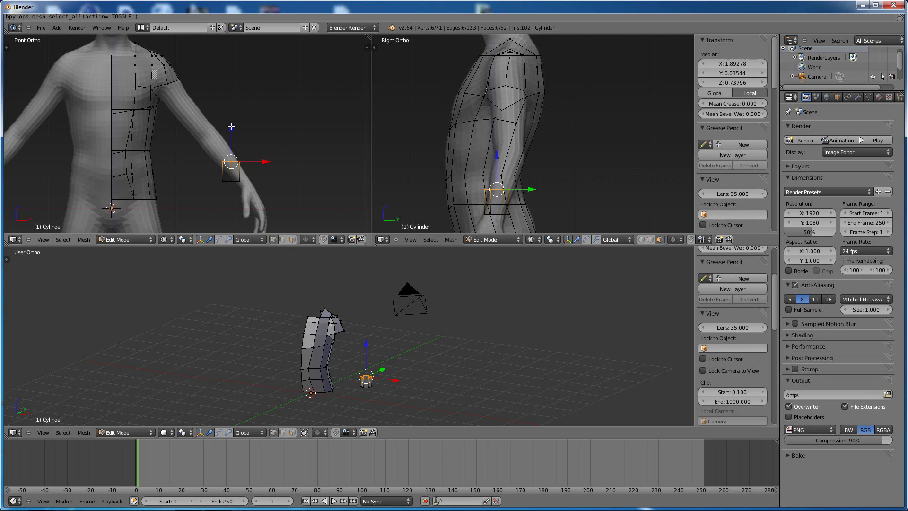
key("g")
key("z")
left_click(187, 61)
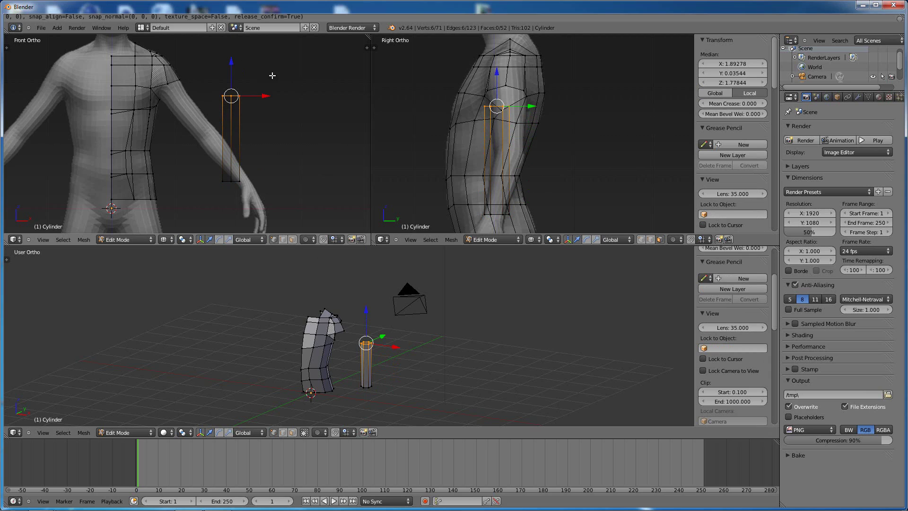
Move the top ring onto the reference body's upper arm at about X 1.002, Y 0.236.
key("g")
key("x")
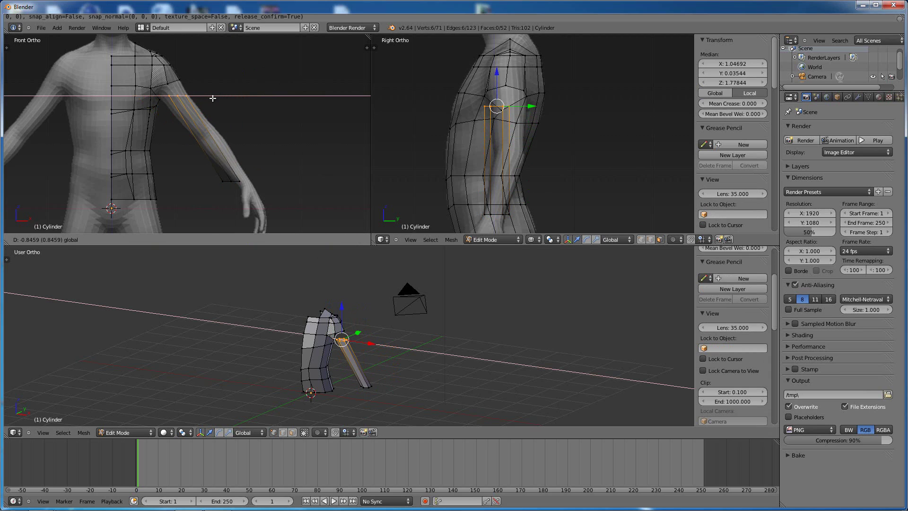
left_click(211, 98)
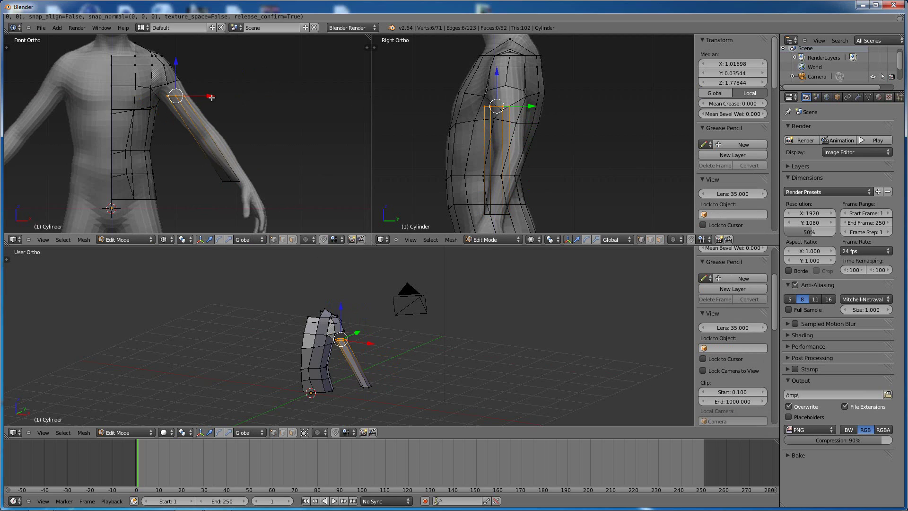
mouse_move(212, 97)
left_mouse_down()
mouse_move(253, 97)
mouse_move(211, 97)
left_mouse_up()
left_click_drag(531, 106, 548, 110)
scroll(237, 122, "up", 1)
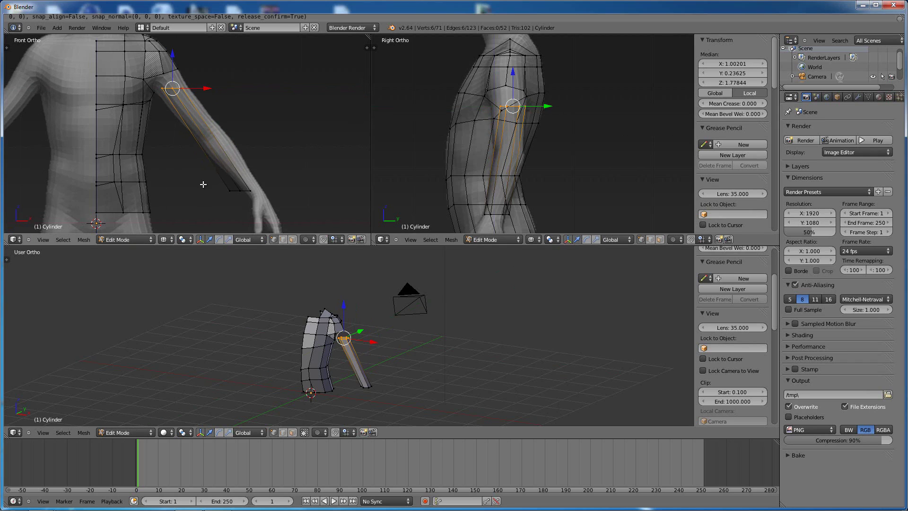
Widen the top ring along X to match the reference upper arm's width.
key("a")
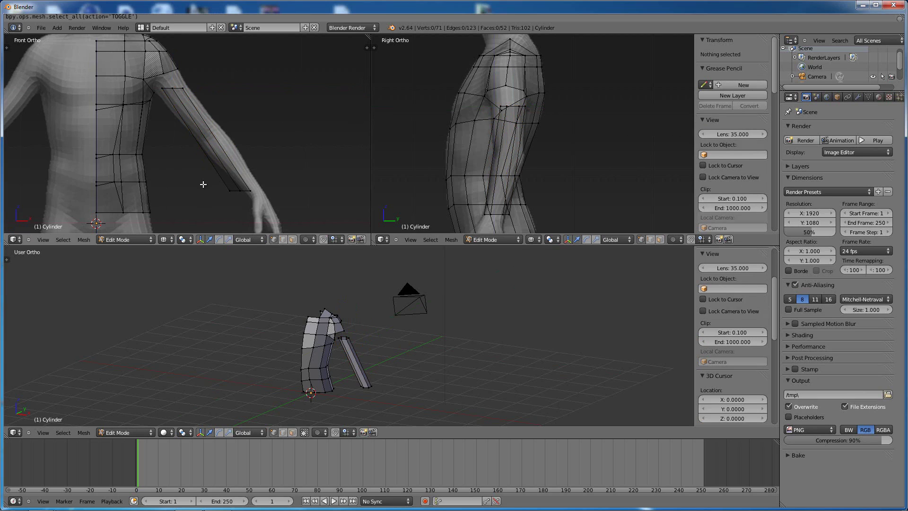
key("ctrl+z")
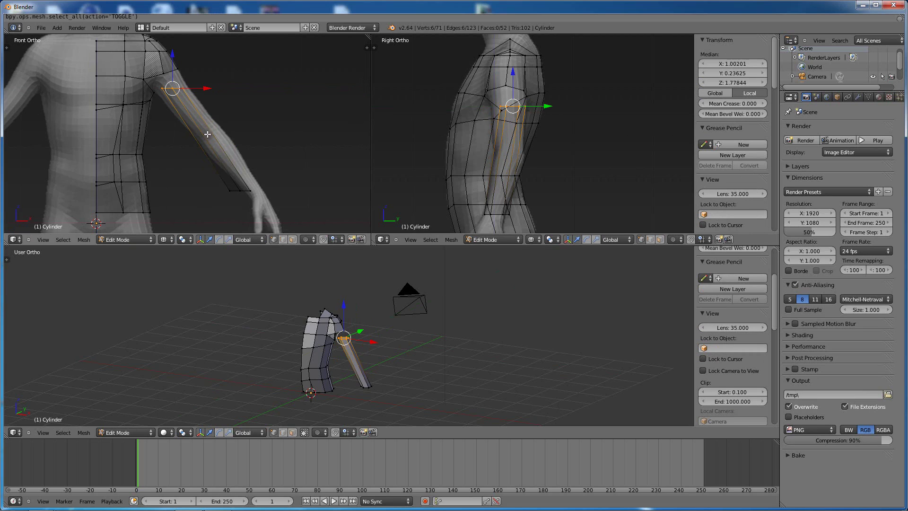
left_click(229, 239)
left_click_drag(208, 89, 229, 90)
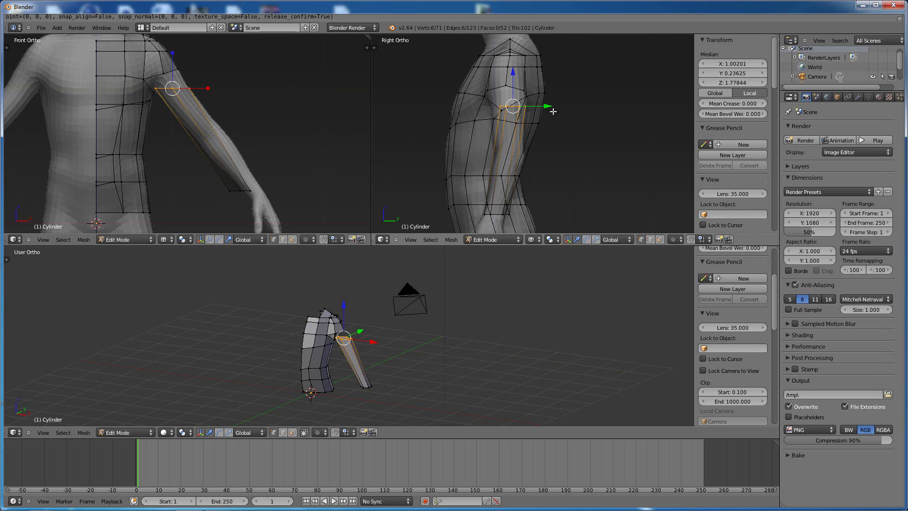
Scale the top ring along Y to the upper arm's depth and shift it to about Y 0.195 in the side view.
left_click_drag(548, 107, 547, 108)
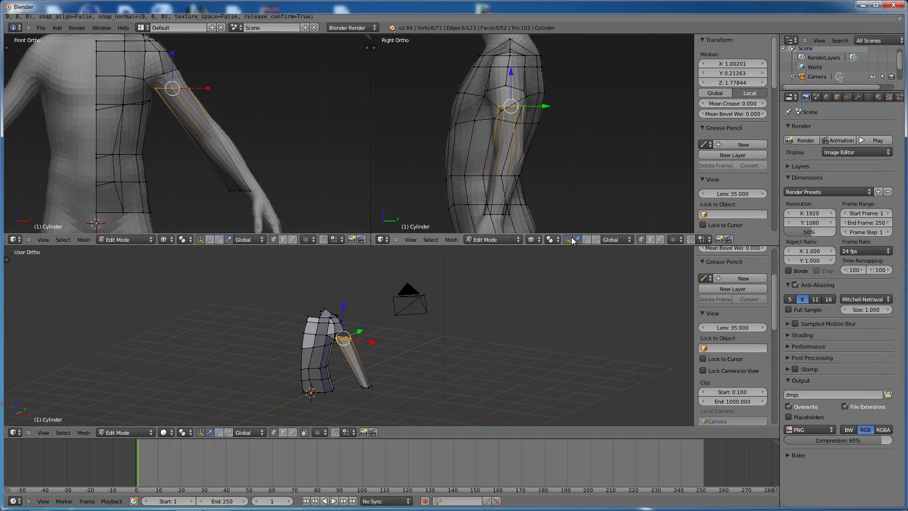
left_click(596, 239)
left_click_drag(547, 107, 549, 107)
left_click(577, 239)
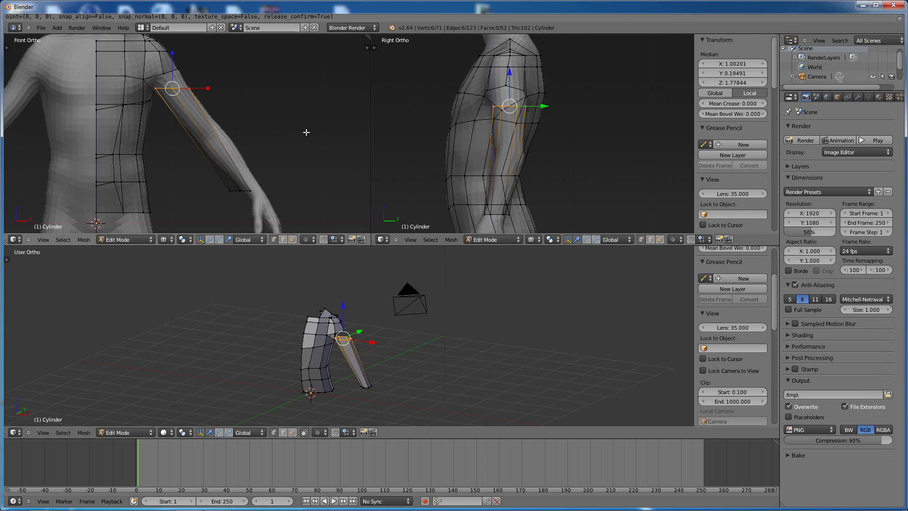
key("a")
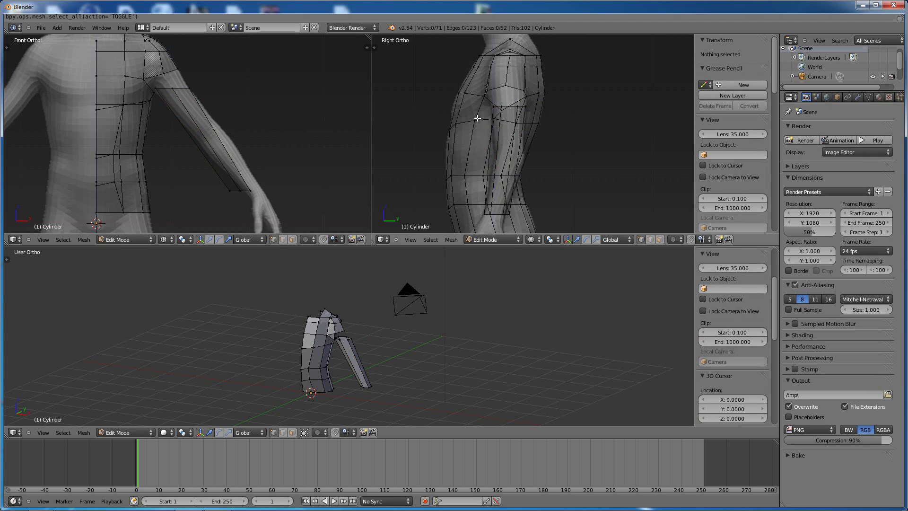
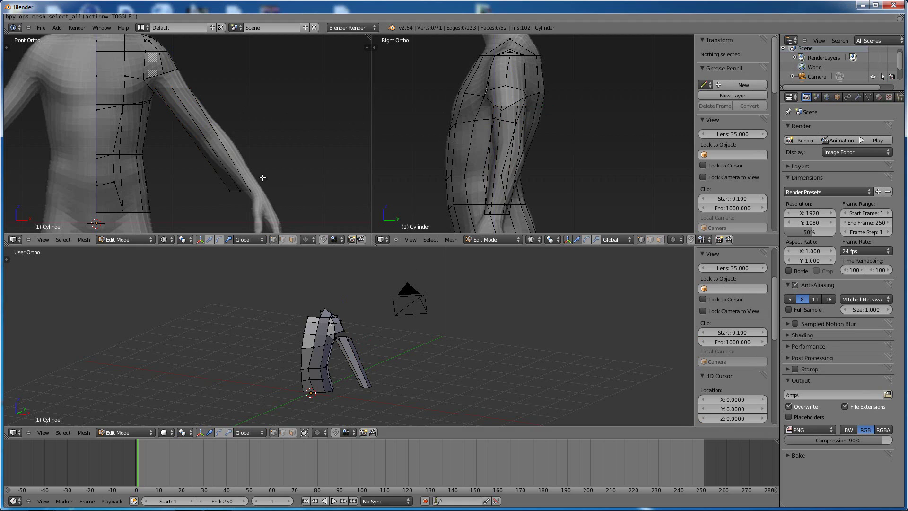
Add one loop cut midway along the arm cylinder and move it to about X 1.495, Y 0.184 at the elbow.
key("ctrl+r")
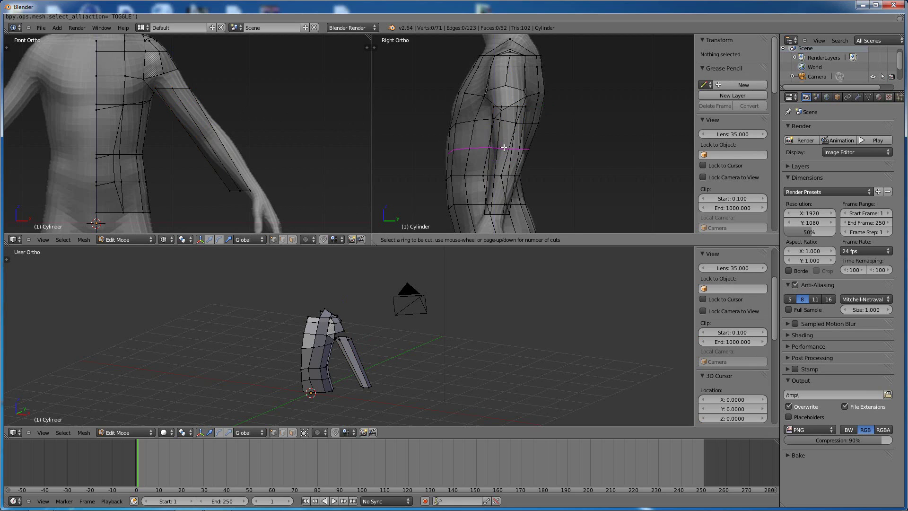
left_click(500, 156)
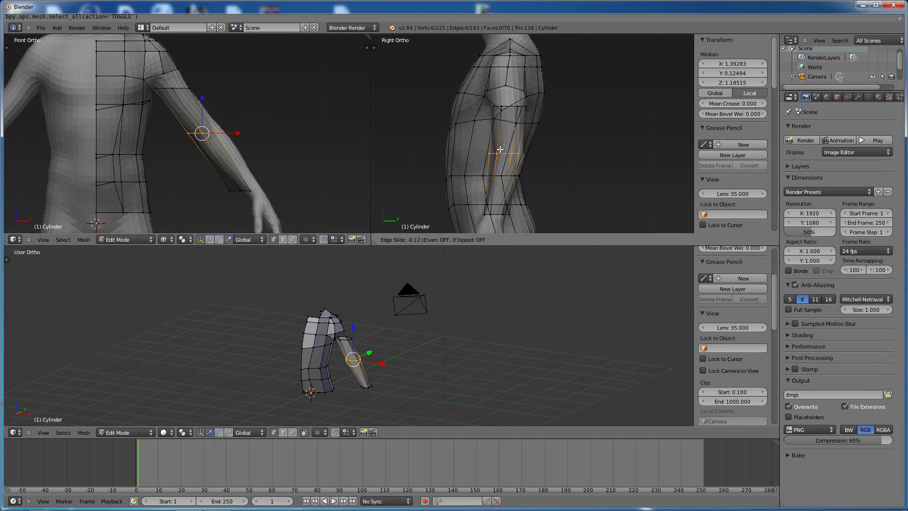
left_click(501, 149)
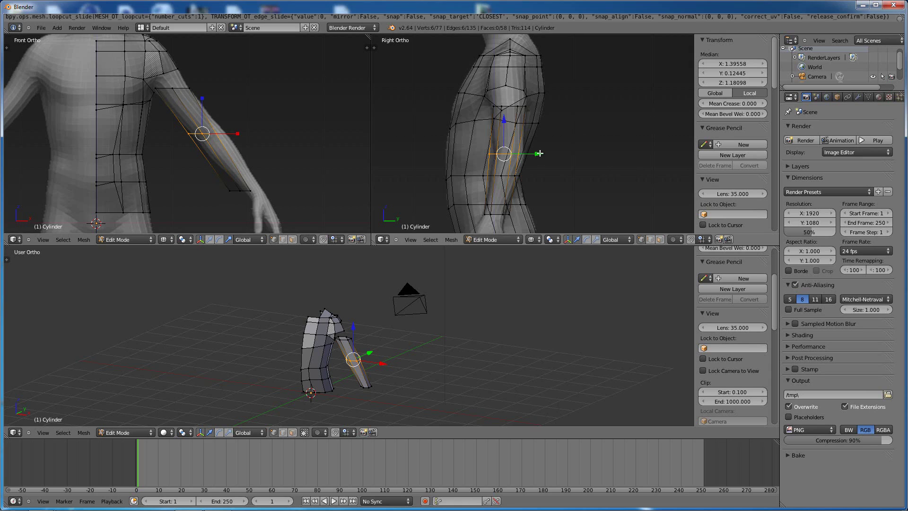
left_click_drag(537, 154, 542, 156)
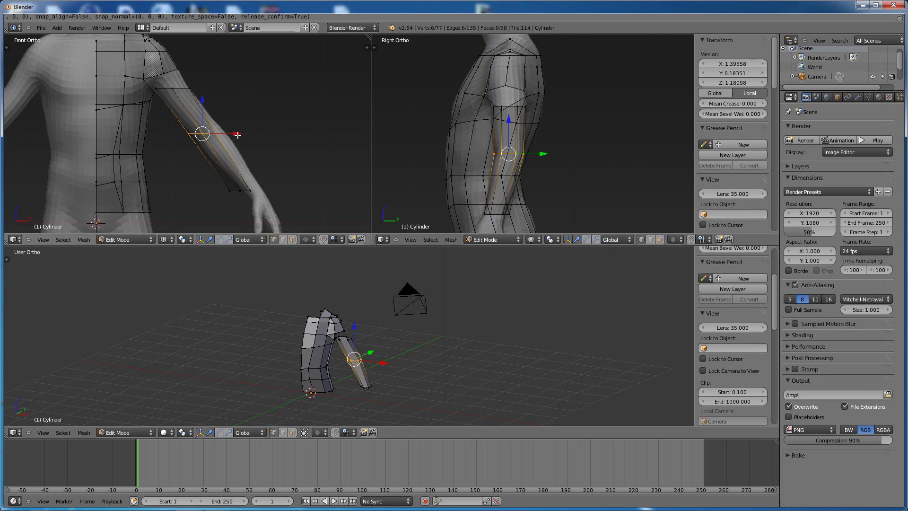
left_click_drag(238, 134, 248, 133)
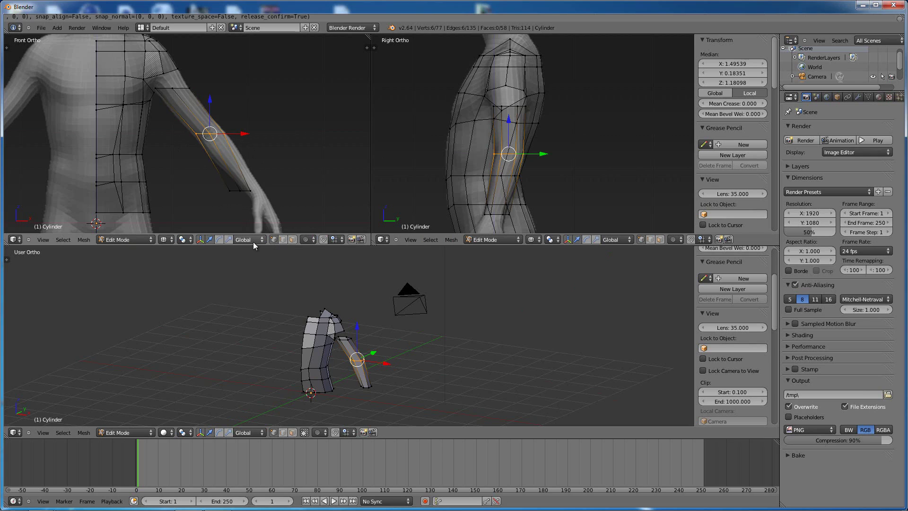
Rotate the elbow loop in the front view until it lies across the reference arm.
left_click(219, 239)
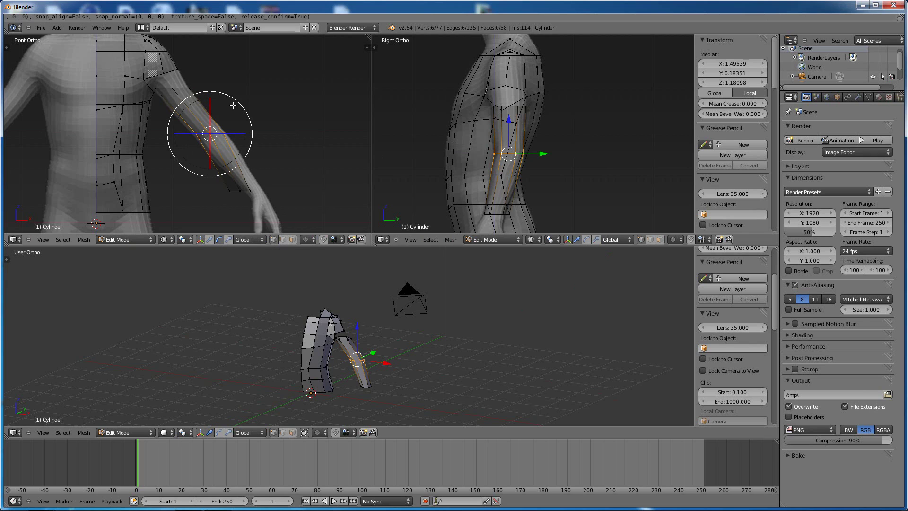
left_click(232, 105)
left_click(228, 102)
left_click(224, 101)
left_click(222, 100)
left_click_drag(207, 91, 185, 104)
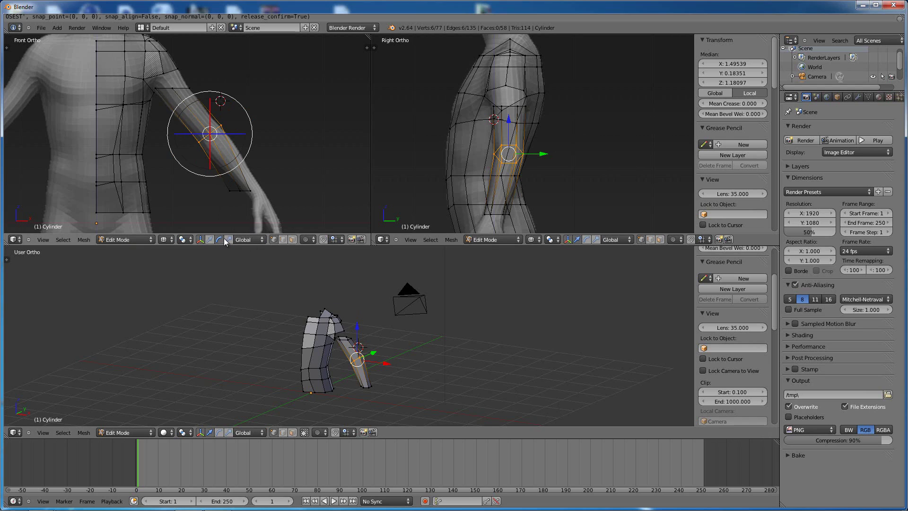
Scale the elbow loop along X and Z to fit the reference arm's thickness.
left_click(209, 240)
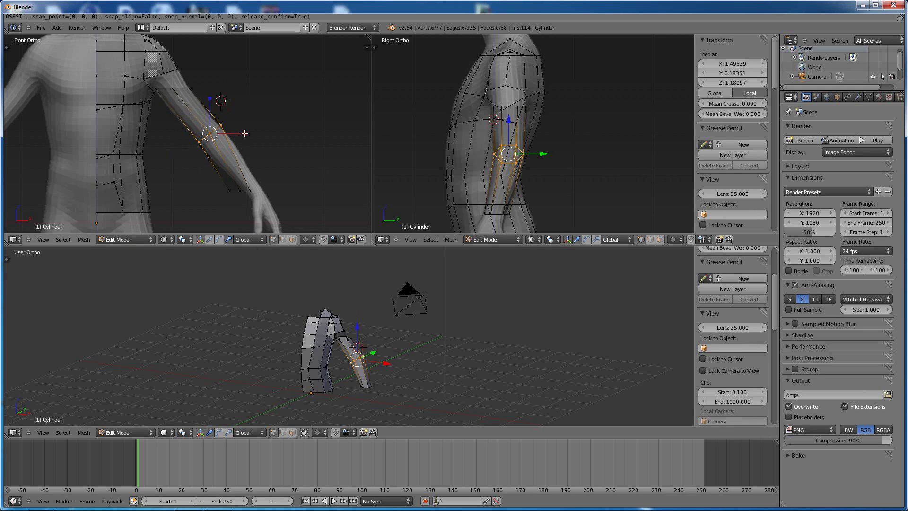
left_click_drag(244, 134, 243, 134)
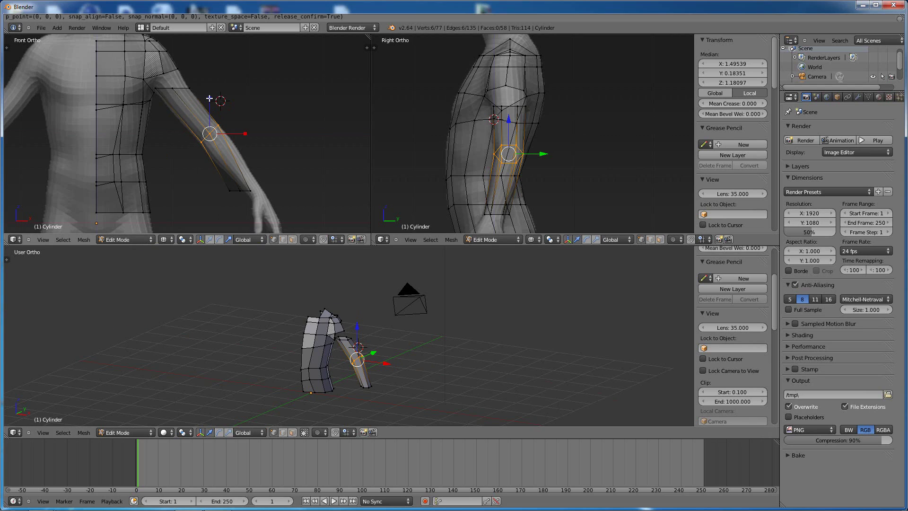
left_click_drag(209, 98, 210, 99)
left_click_drag(246, 133, 247, 135)
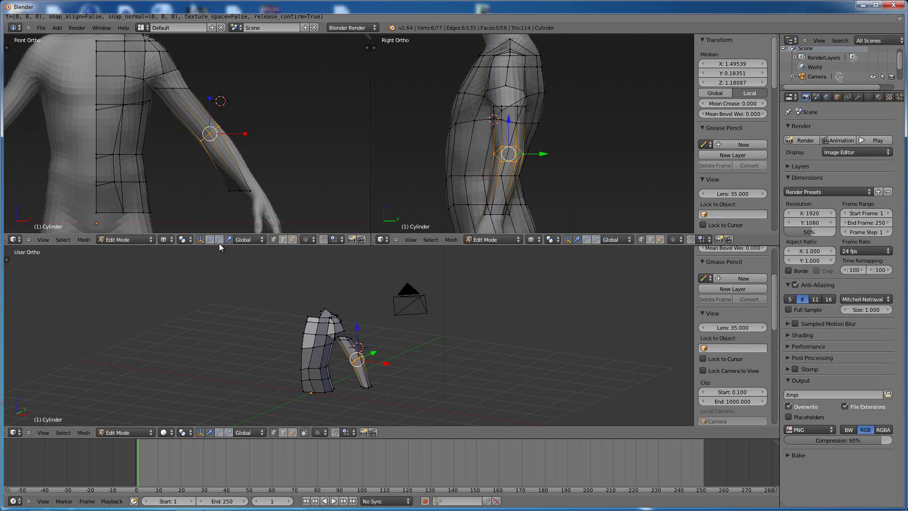
Select the upper-arm end ring and rotate it in the front view to lie across the arm.
key("a")
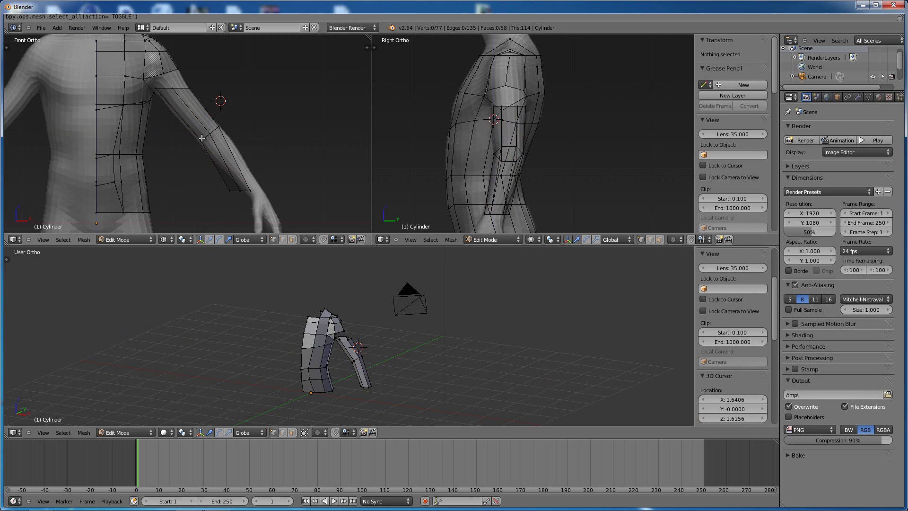
key("b")
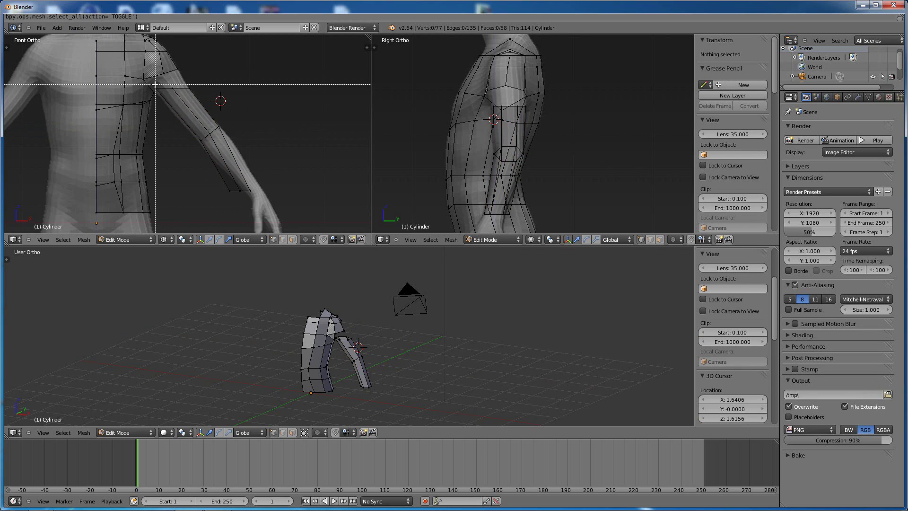
left_click_drag(155, 84, 197, 91)
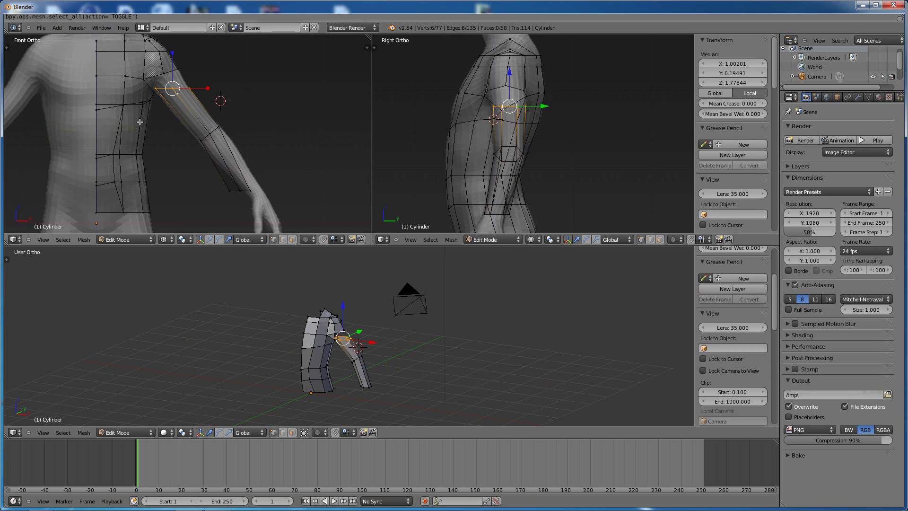
left_click(219, 240)
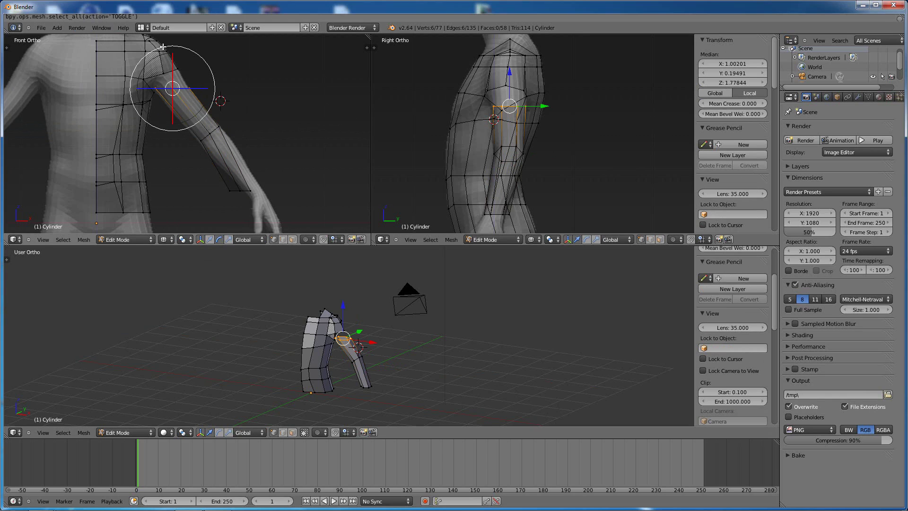
left_click_drag(161, 53, 155, 72)
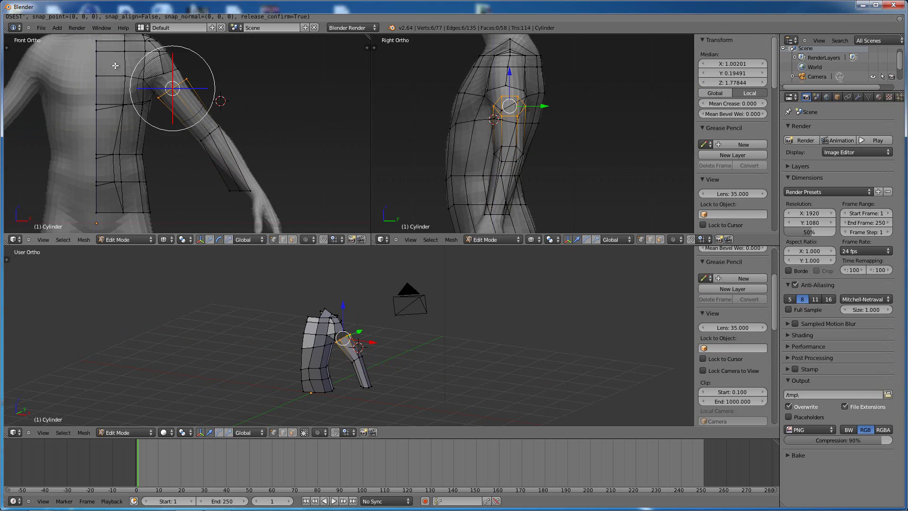
Scale the upper-arm ring down slightly along X and move it to about X 0.977, Z 1.803.
left_click(229, 239)
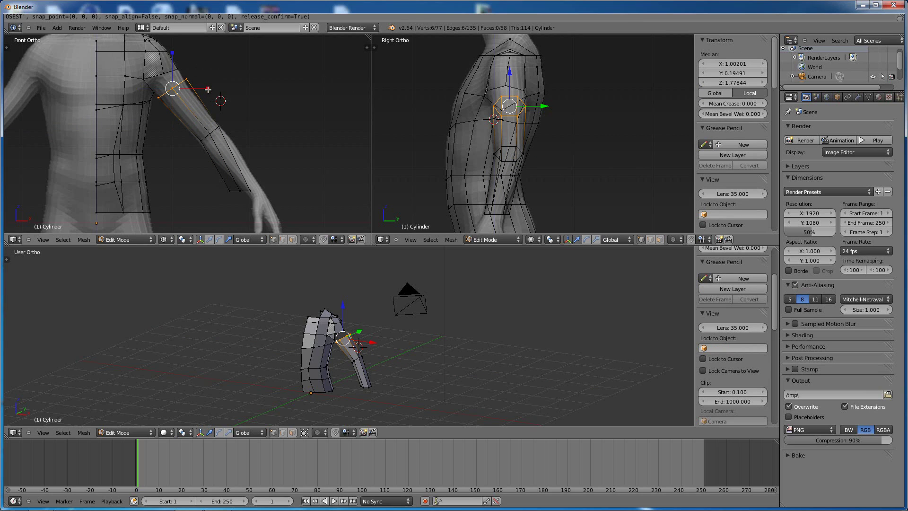
left_click_drag(208, 90, 202, 88)
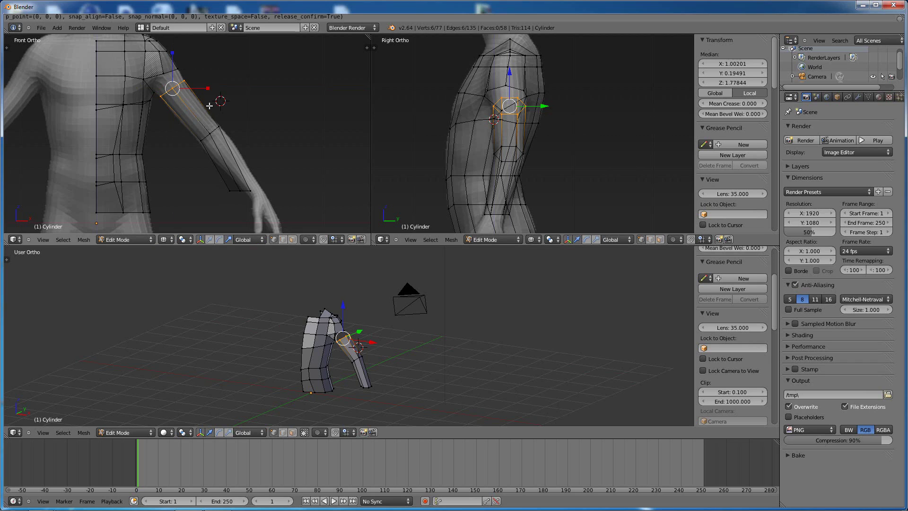
left_click(210, 239)
left_click_drag(172, 75, 194, 87)
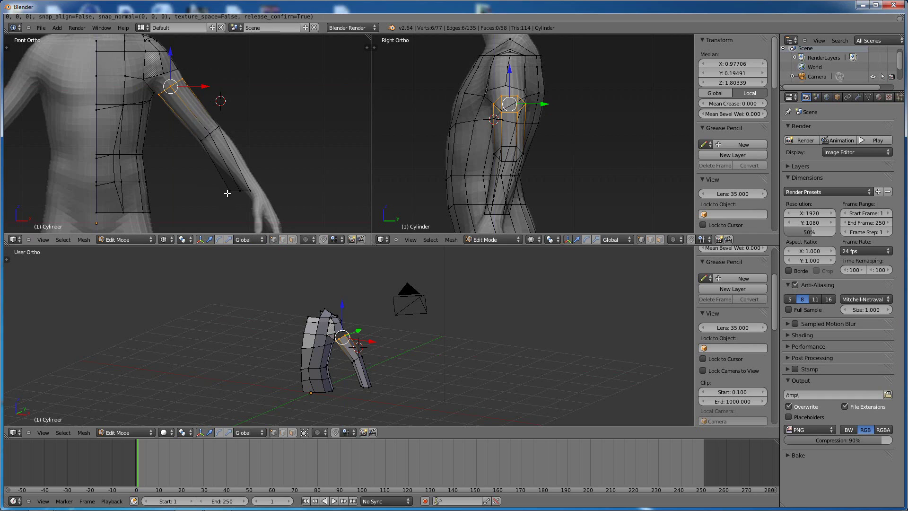
Select the wrist end ring and rotate it in the front view to lie across the reference wrist.
key("a")
key("b")
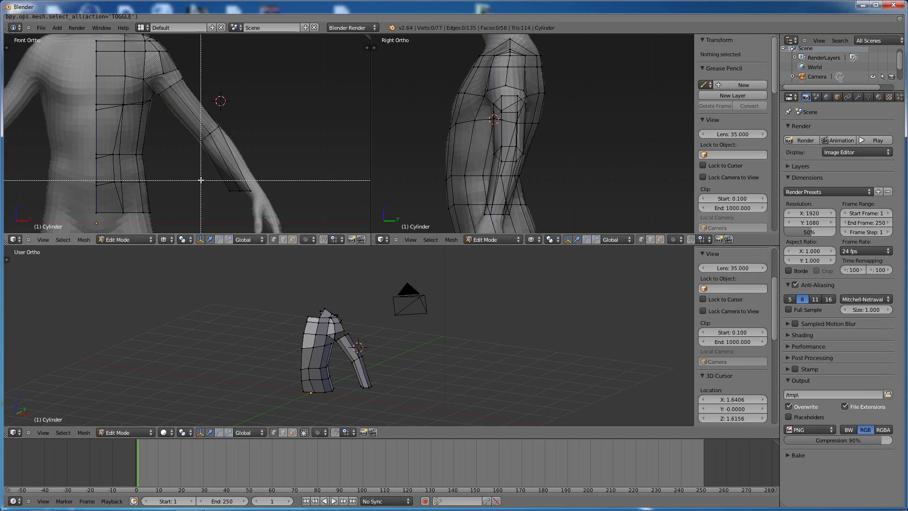
left_click_drag(200, 180, 269, 198)
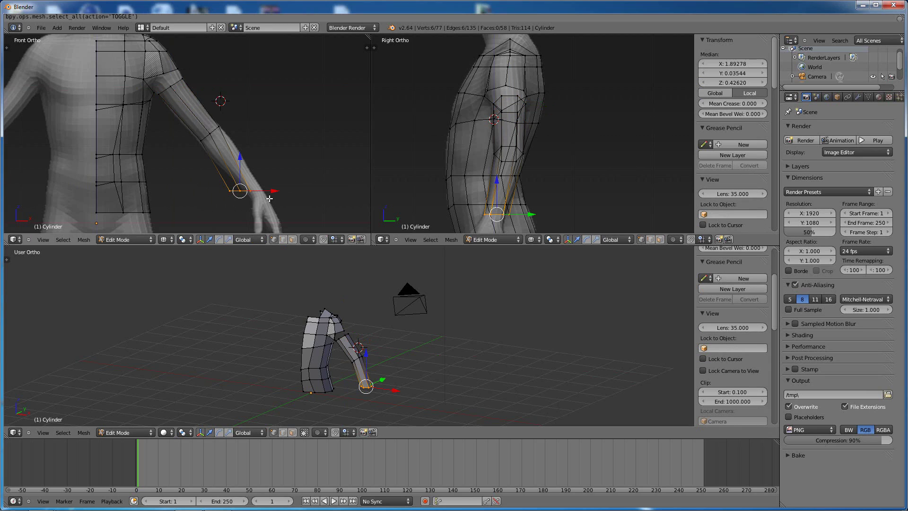
left_click(219, 239)
left_click(269, 169)
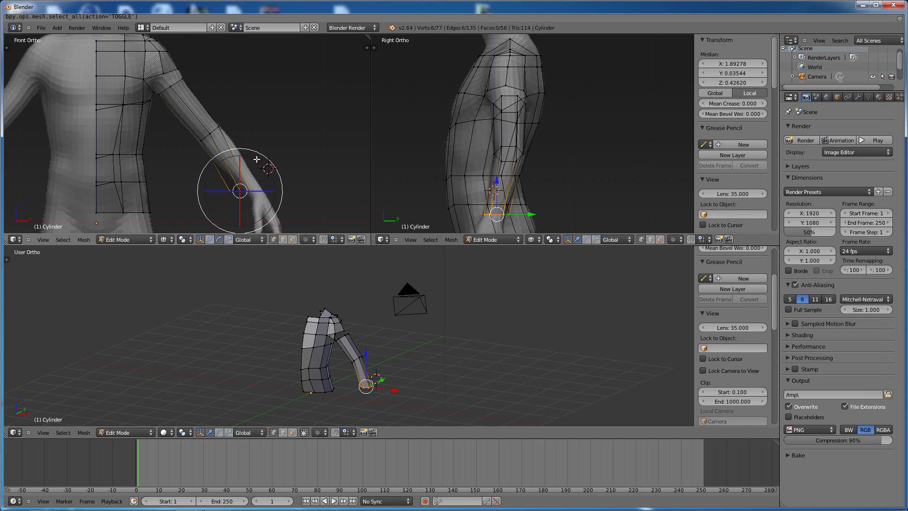
left_click_drag(264, 152, 230, 161)
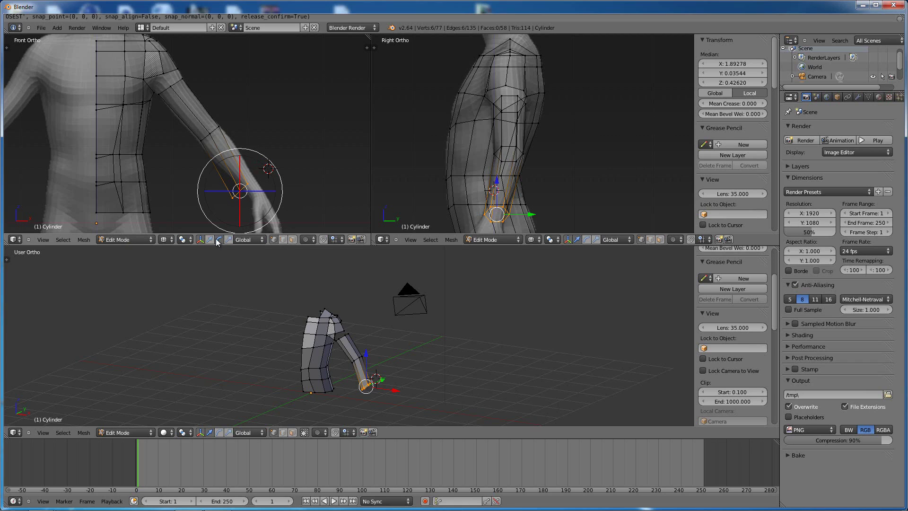
Move the wrist ring to about X 2.086 and scale it down along X and Z to fit the reference wrist.
left_click(211, 239)
left_click_drag(271, 192, 281, 188)
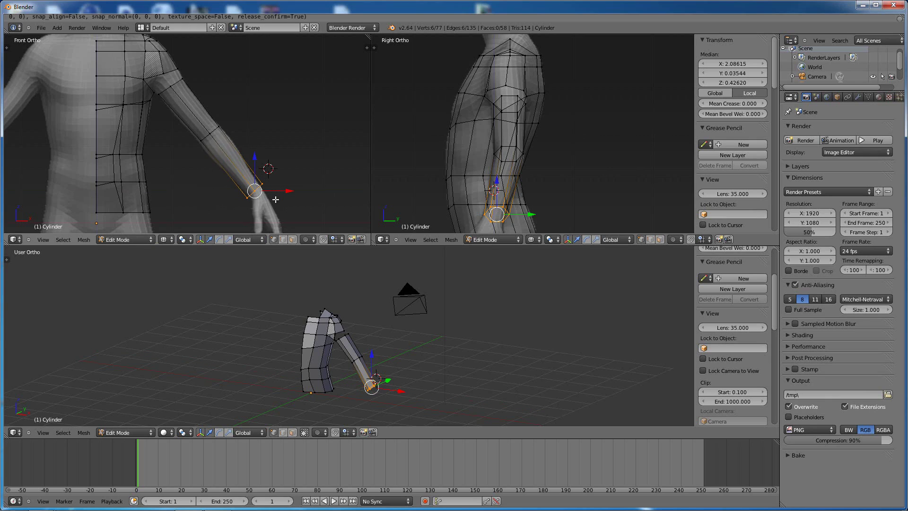
left_click(229, 239)
left_click_drag(292, 194, 264, 169)
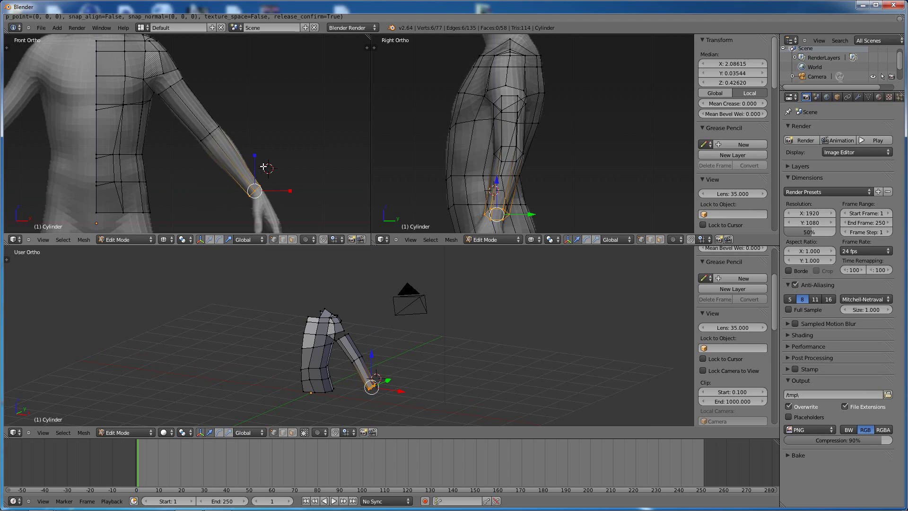
Move the wrist ring to about Y -0.006 in the side view and scale it down along Y.
left_click_drag(533, 214, 527, 214)
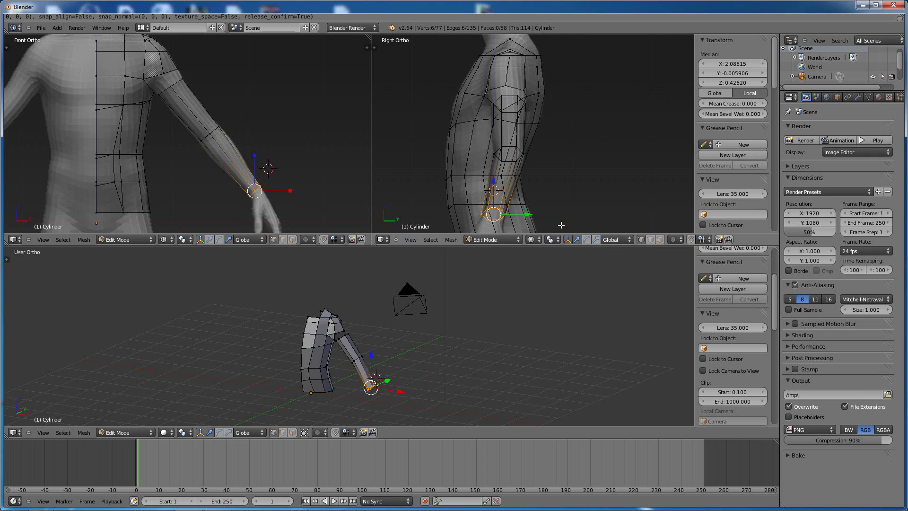
left_click(596, 239)
left_click_drag(529, 215, 521, 208)
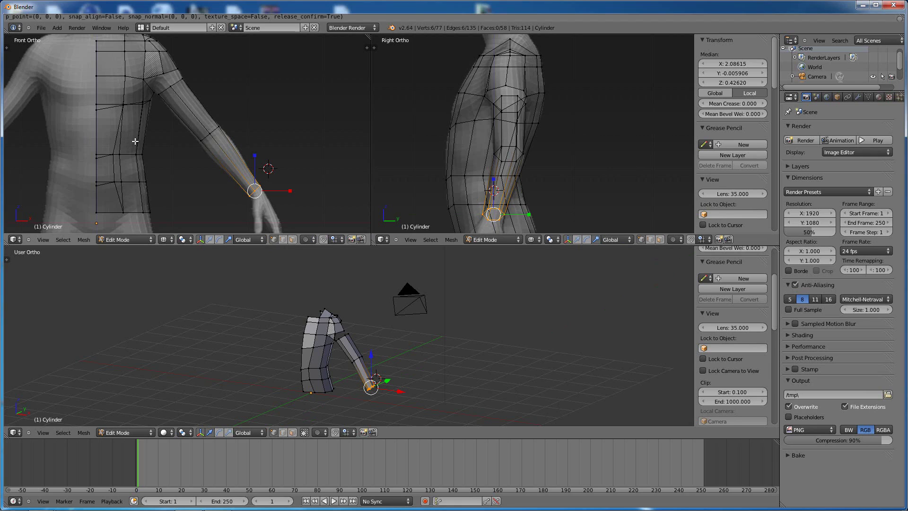
Refit the elbow loop to the reference arm by moving it to about Y 0.189 and scaling it slightly along Y and X.
key("a")
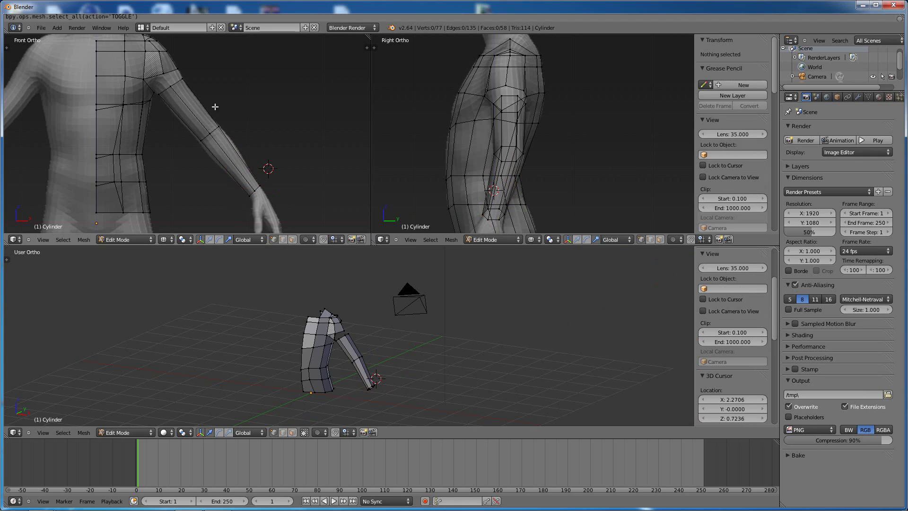
left_click(247, 102)
key("b")
left_click_drag(227, 112, 197, 148)
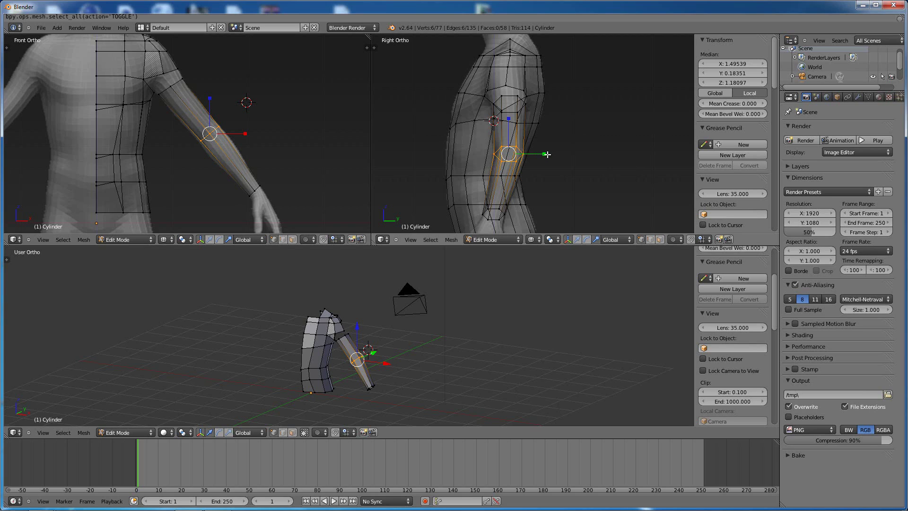
left_click_drag(547, 155, 545, 154)
left_click(578, 240)
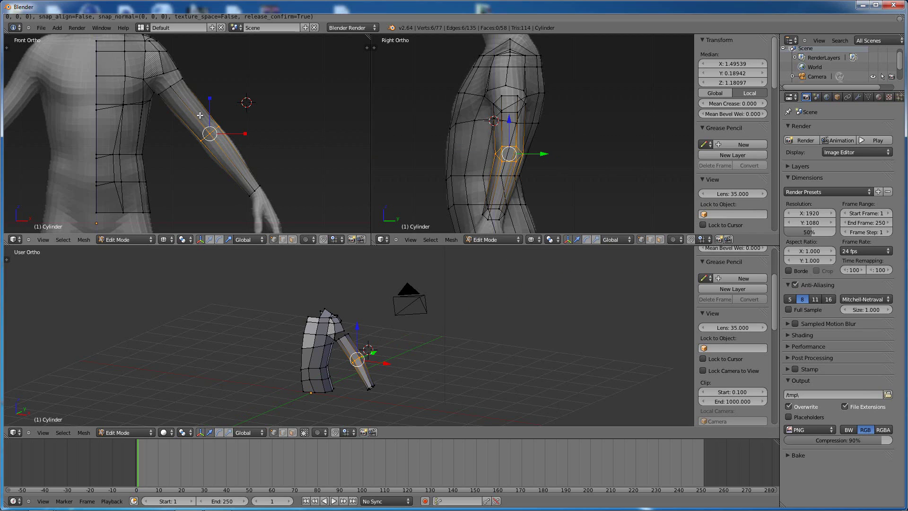
left_click_drag(248, 135, 245, 135)
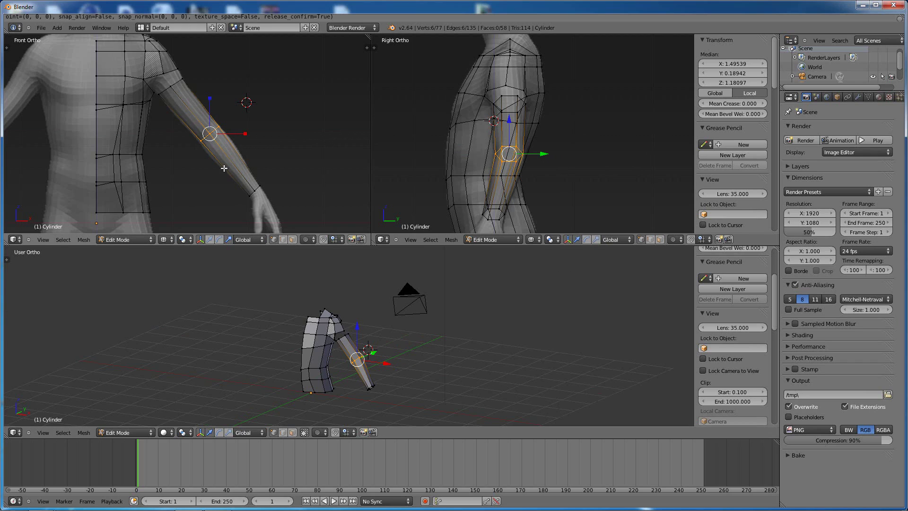
Add a loop cut to the upper arm and slide it by about 0.61 to sit just above the elbow.
key("ctrl+r")
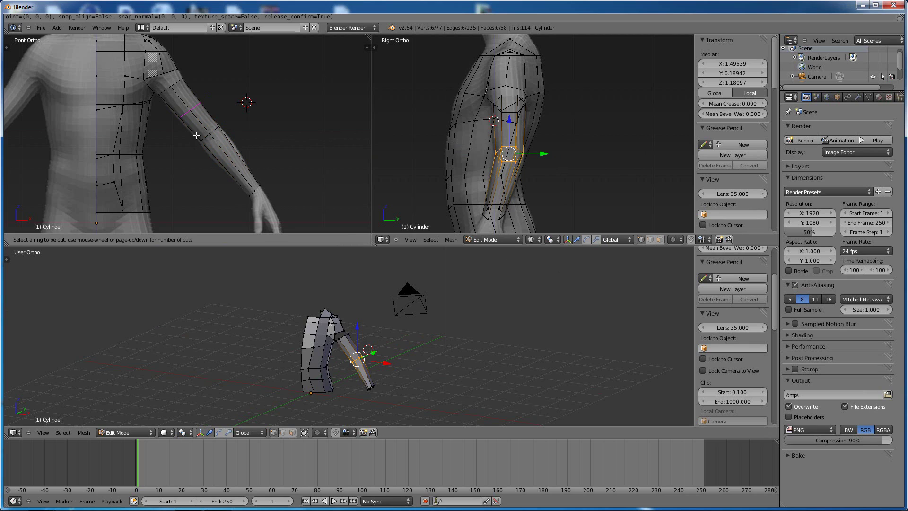
left_click(197, 137)
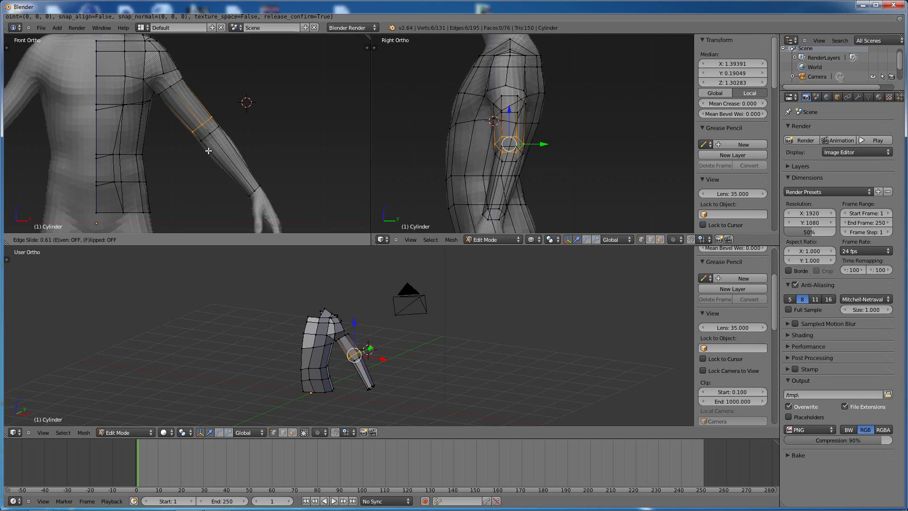
left_click(209, 151)
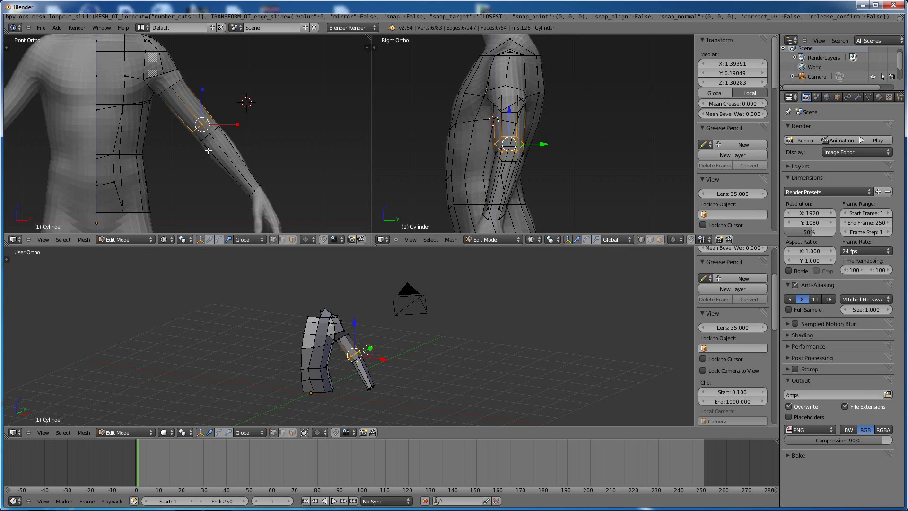
Add a loop cut to the forearm and slide it to just below the elbow, at about X 1.593, Z 1.056.
key("ctrl+r")
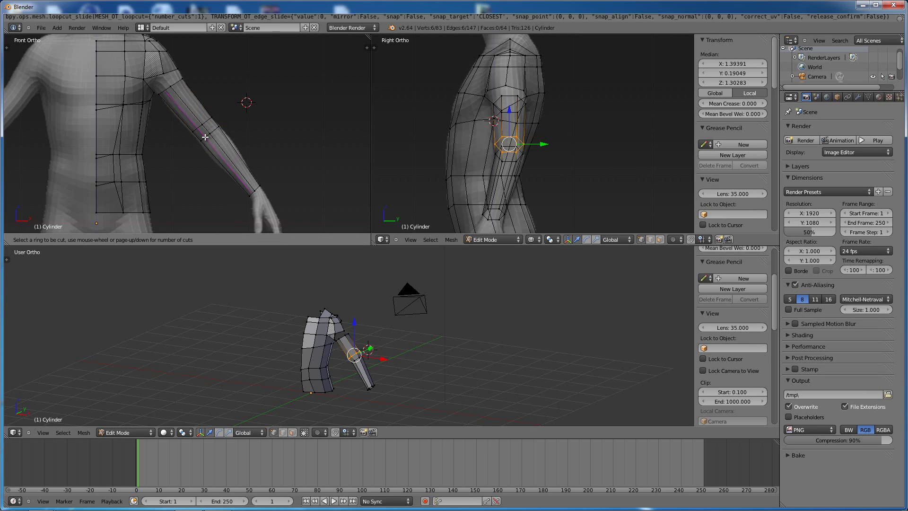
left_click(208, 151)
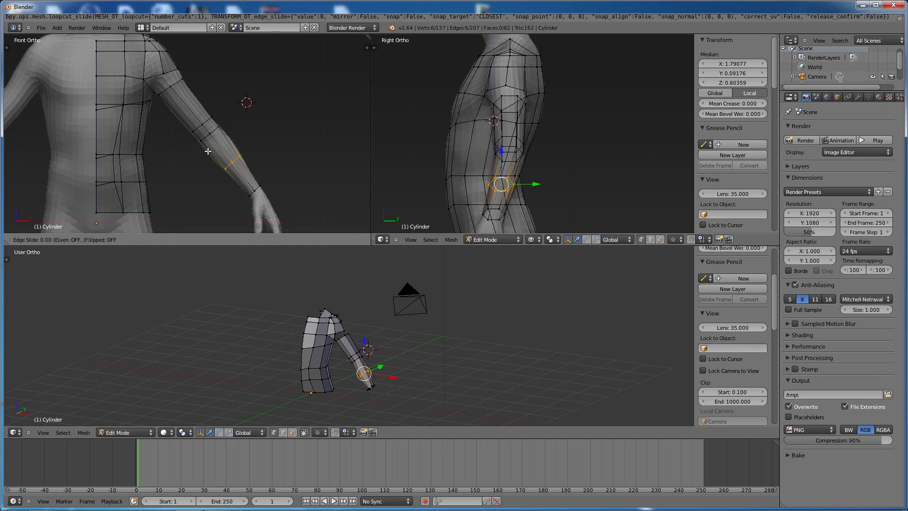
right_click(194, 131)
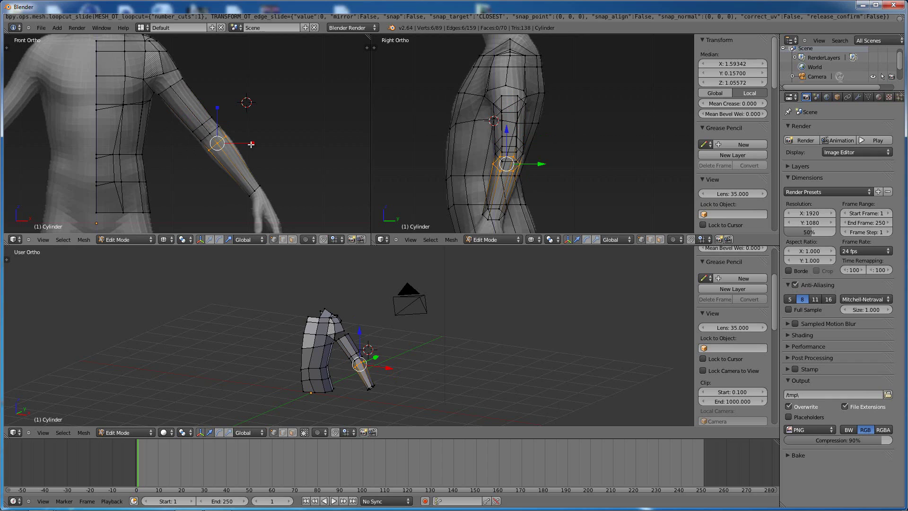
Scale the loop below the elbow up along X to match the reference forearm's width.
key("s")
key("x")
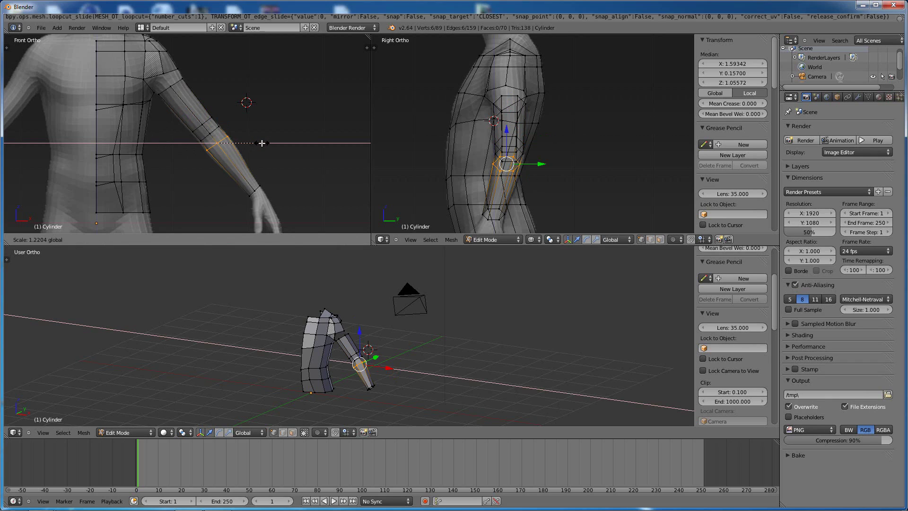
left_click(259, 141)
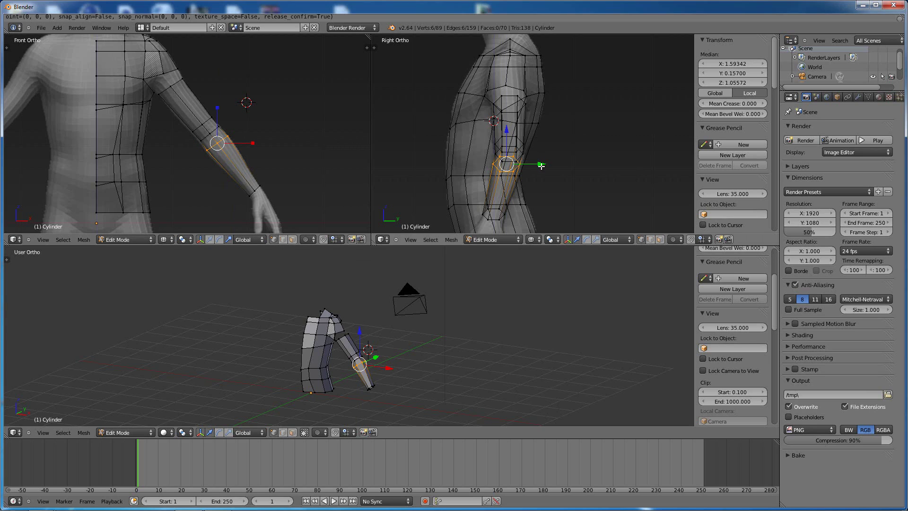
Move the loop below the elbow to about Y 0.175 and scale it up slightly along Y in the side view.
left_click_drag(540, 164, 543, 166)
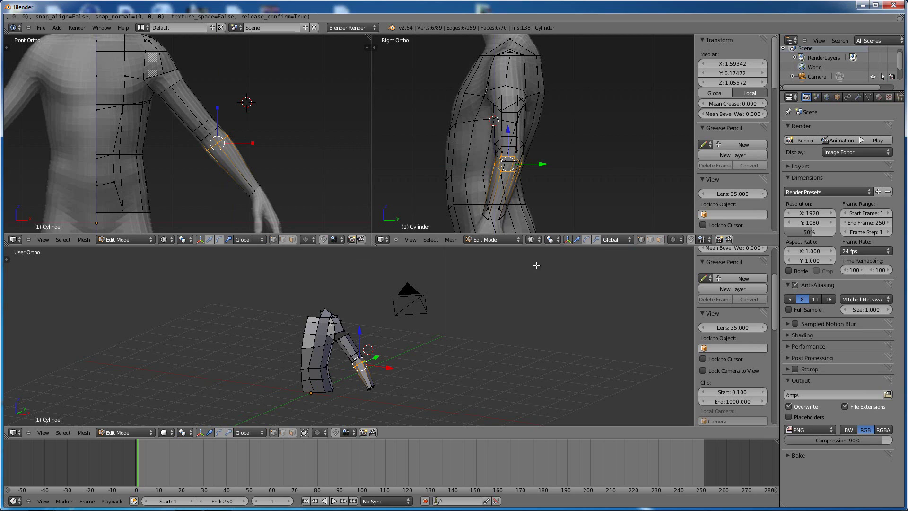
key("s")
key("y")
left_click(545, 165)
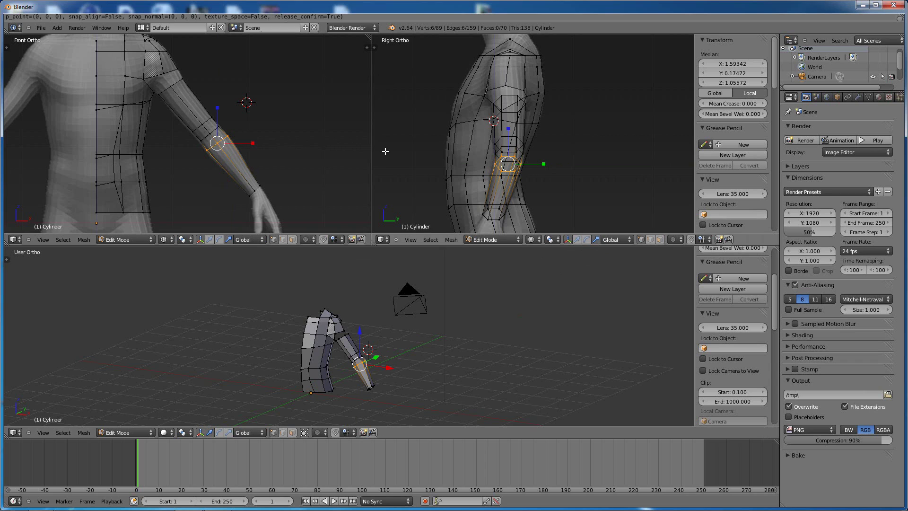
key("s")
key("y")
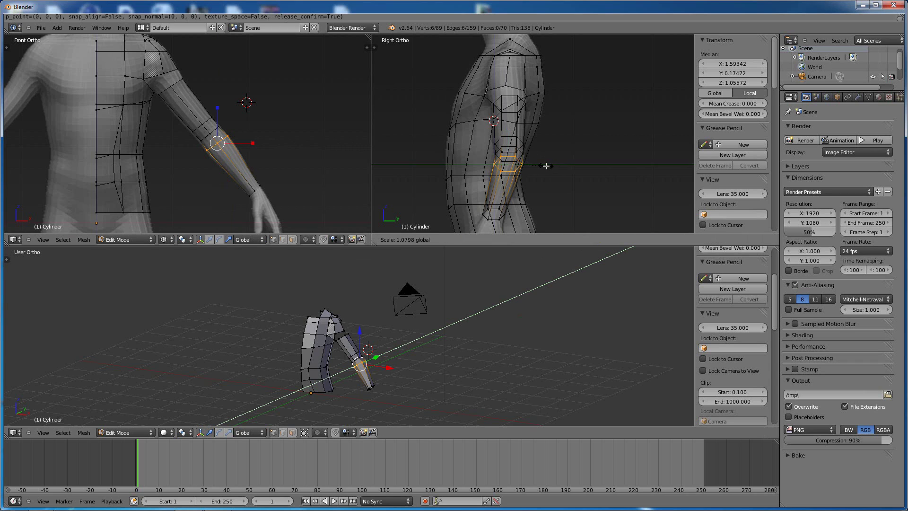
left_click(546, 165)
mouse_move(450, 327)
middle_mouse_down()
mouse_move(275, 322)
mouse_move(435, 328)
middle_mouse_up()
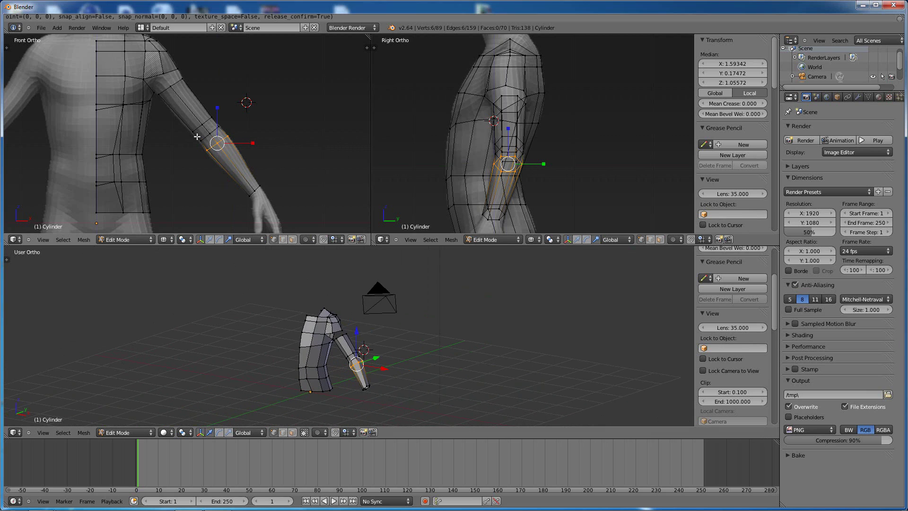
Select the loop just above the elbow and scale it slightly along Y to fit the reference arm in the side view.
key("a")
key("b")
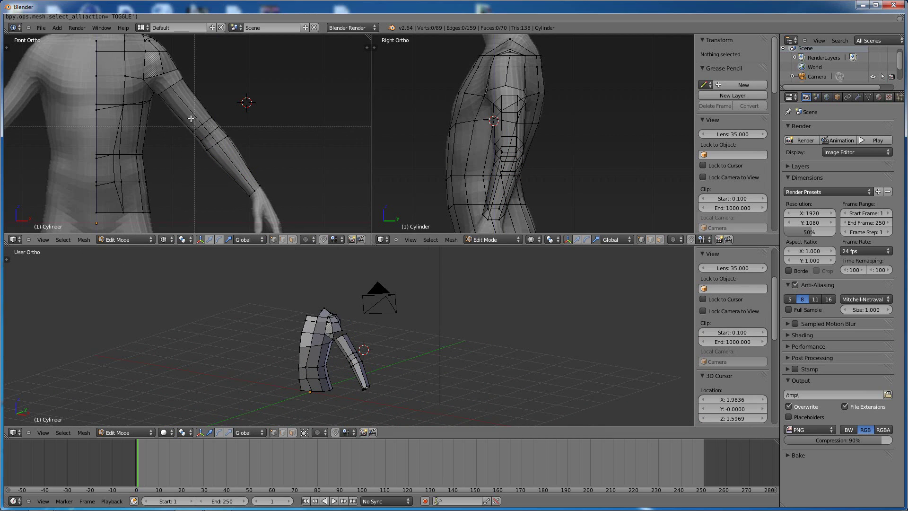
left_click_drag(209, 100, 186, 137)
key("b")
key("b")
left_click_drag(226, 102, 203, 124)
scroll(532, 146, "up", 1)
scroll(532, 147, "up", 3)
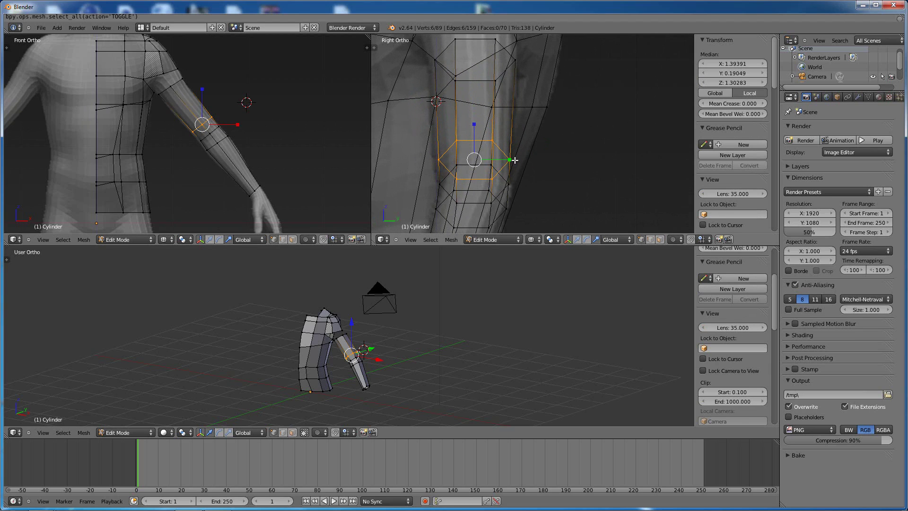
left_click_drag(509, 160, 511, 160)
middle_click_drag(464, 317, 402, 313)
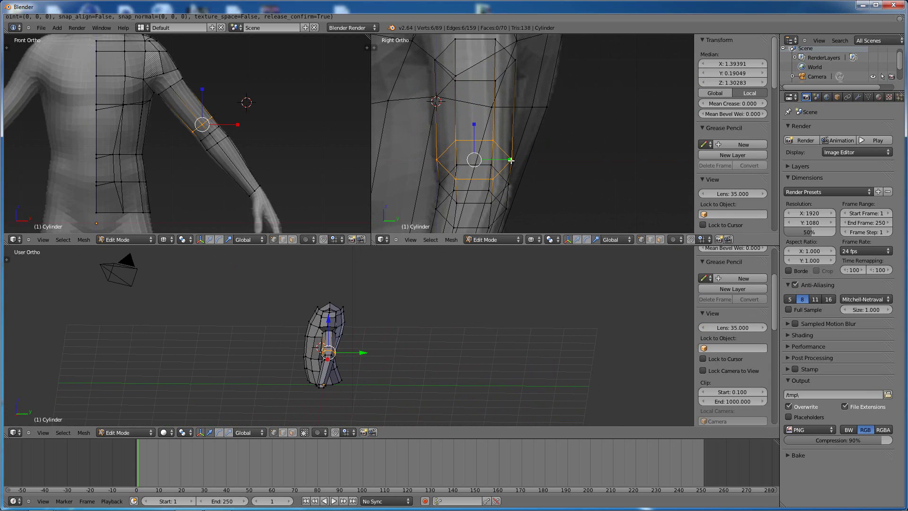
left_click_drag(510, 161, 509, 160)
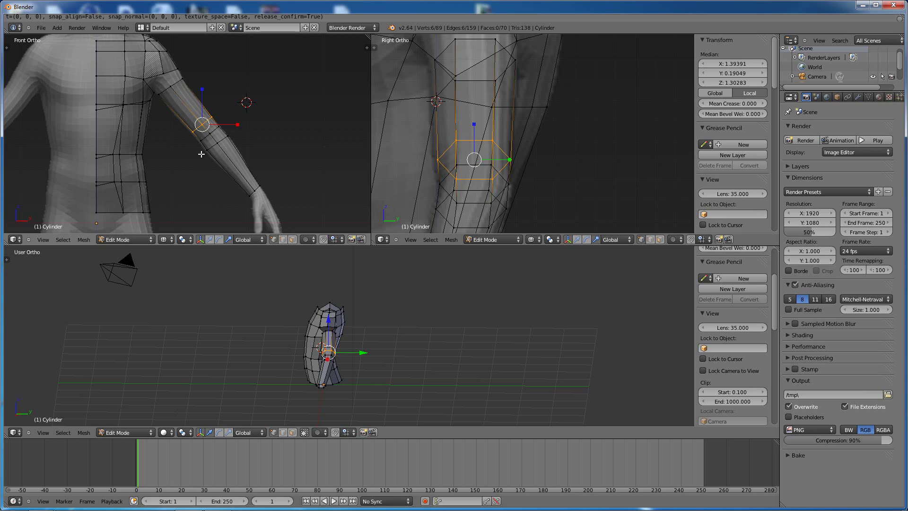
Scale the loop above the elbow slightly along Z and move it to about Z 1.297.
left_click(204, 89)
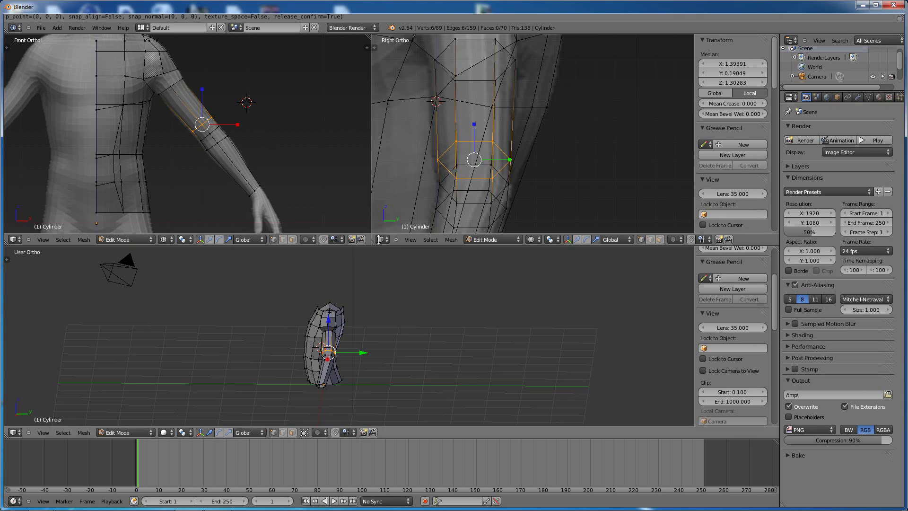
left_click(211, 240)
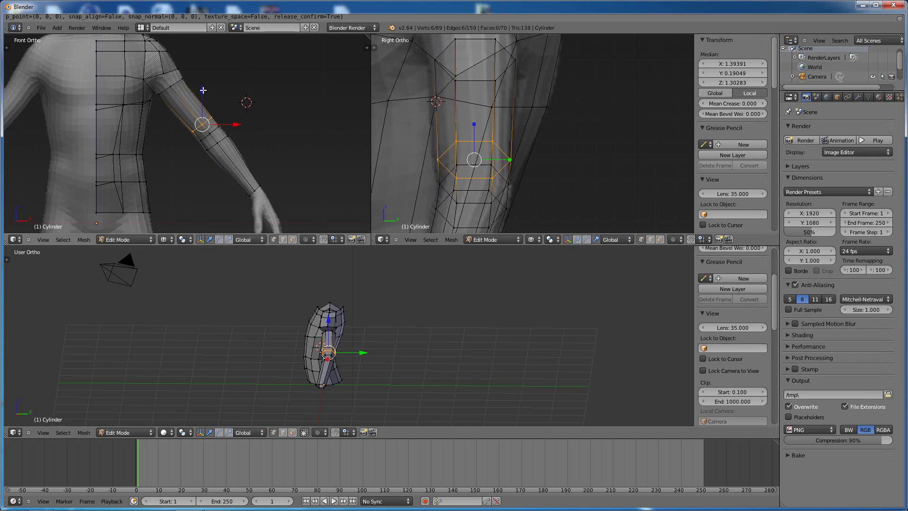
left_click_drag(203, 89, 203, 91)
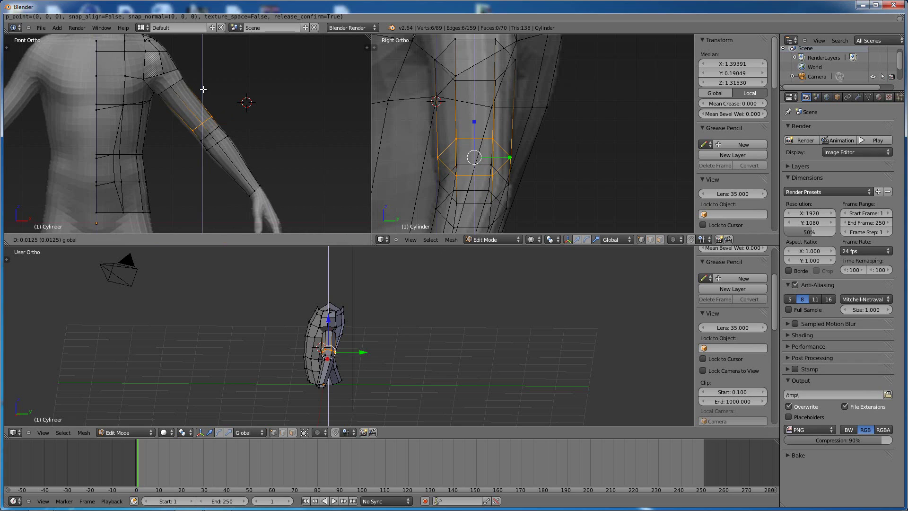
left_click_drag(202, 91, 202, 93)
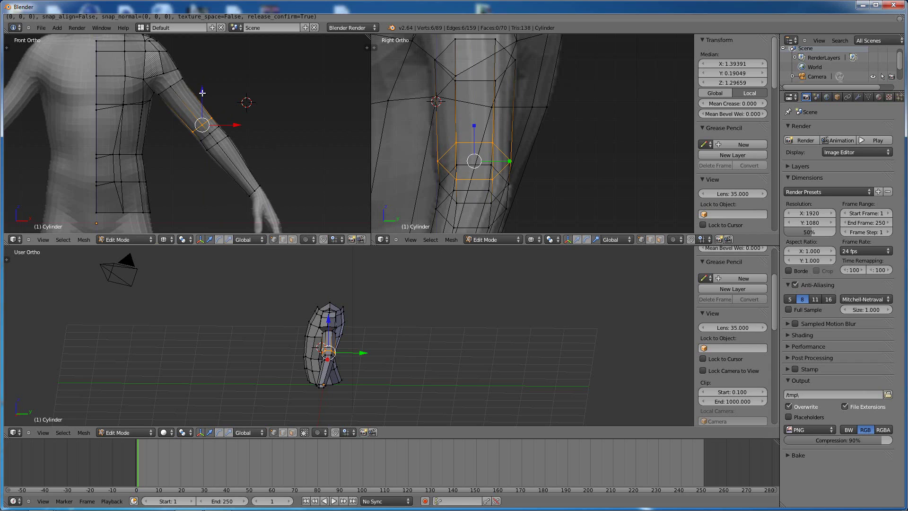
Add a loop cut around the middle of the upper arm, at about X 1.175, Z 1.563.
key("a")
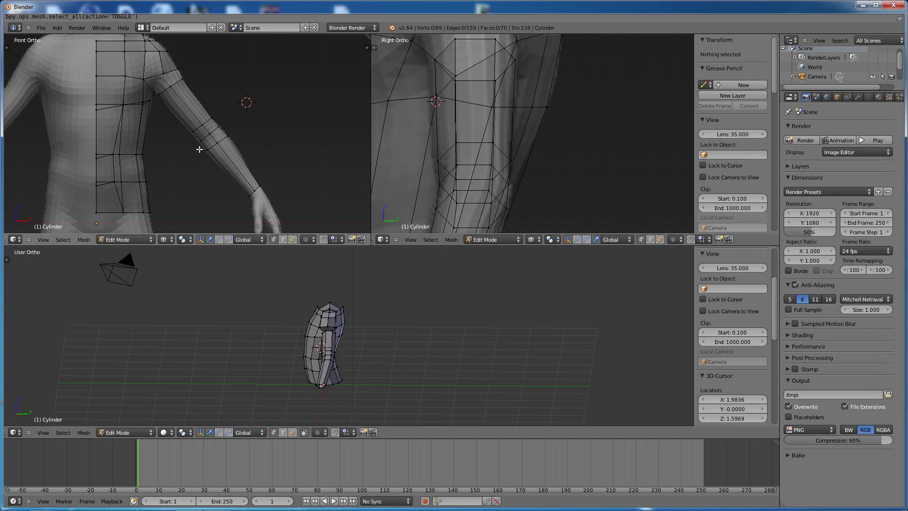
key("ctrl+r")
left_click(183, 114)
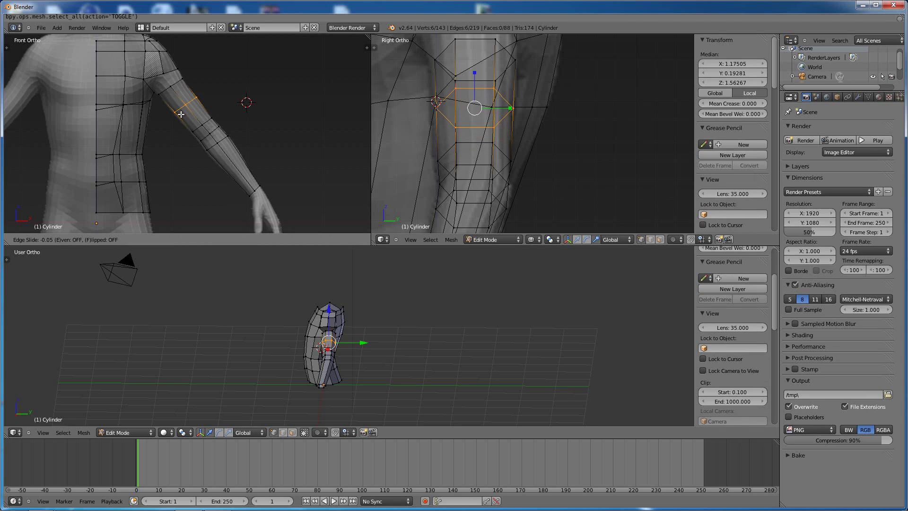
right_click(181, 114)
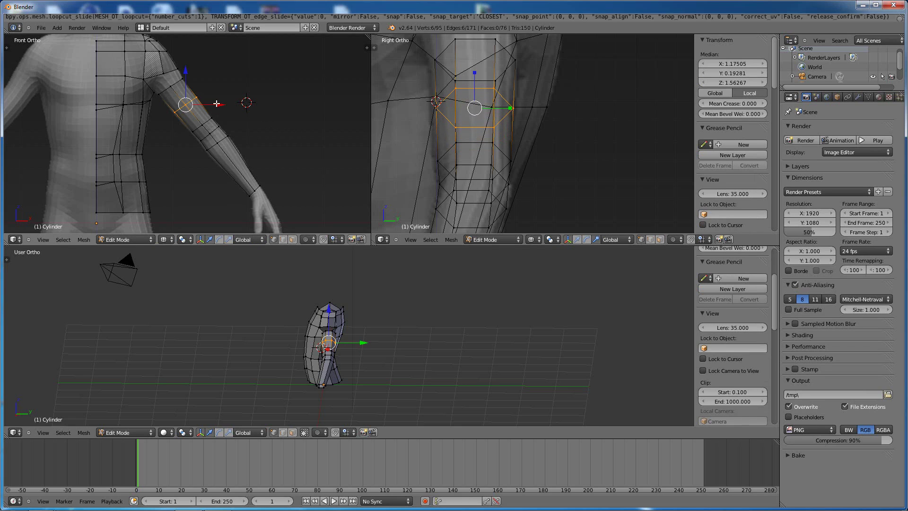
Undo the last loop cut and add a new one slightly lower around the upper arm, at about X 1.194, Z 1.539.
key("ctrl+z")
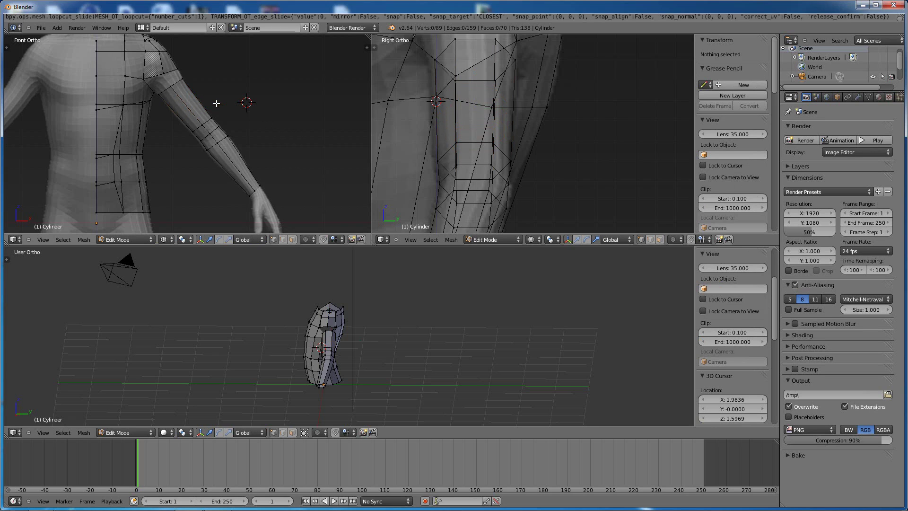
key("ctrl+r")
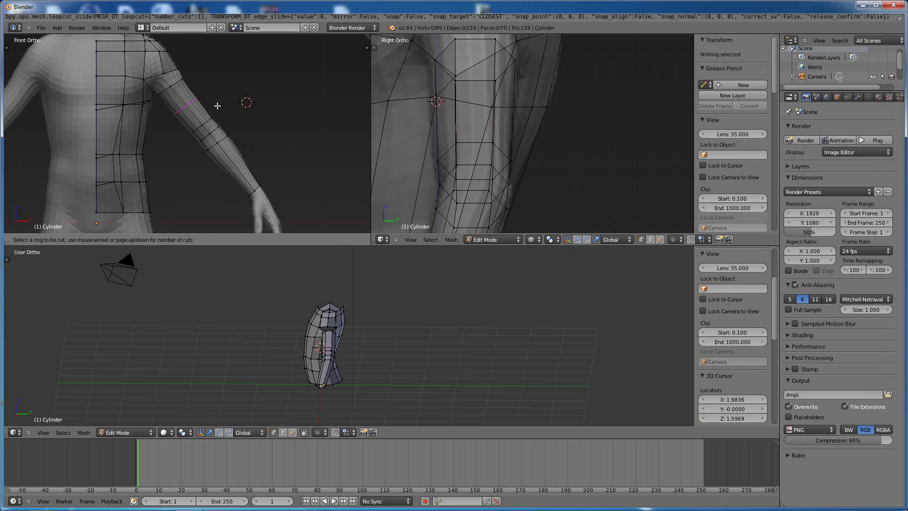
left_click(212, 106)
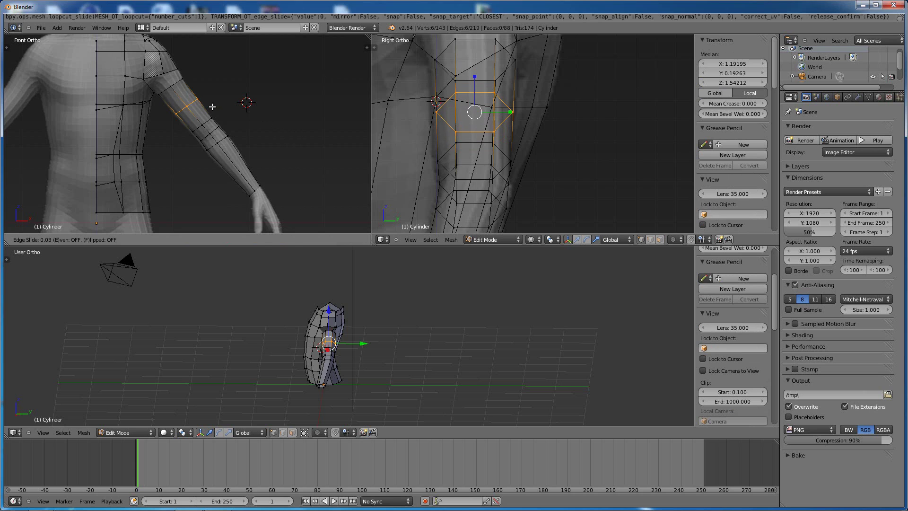
left_click(212, 107)
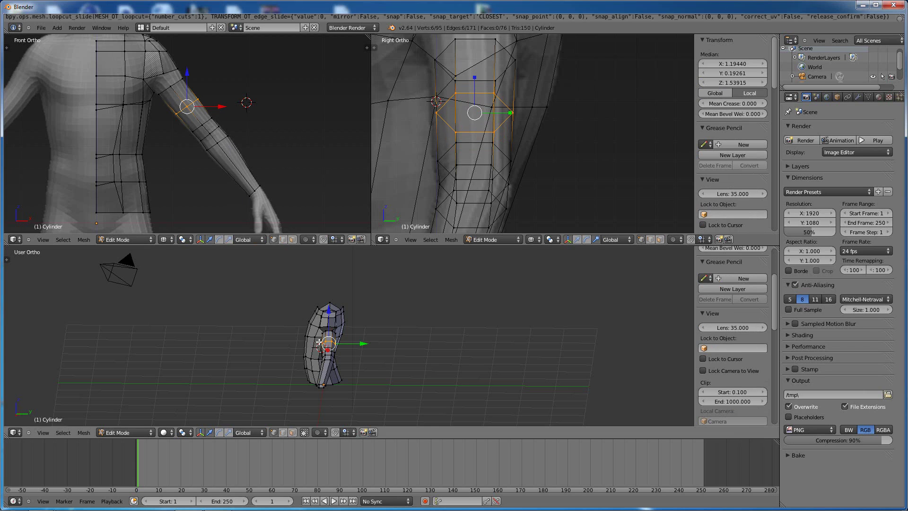
Scale the new upper-arm loop slightly along Z and widen it along Y to fit the reference arm in the side view.
scroll(319, 342, "up", 4)
middle_click_drag(264, 330, 208, 416)
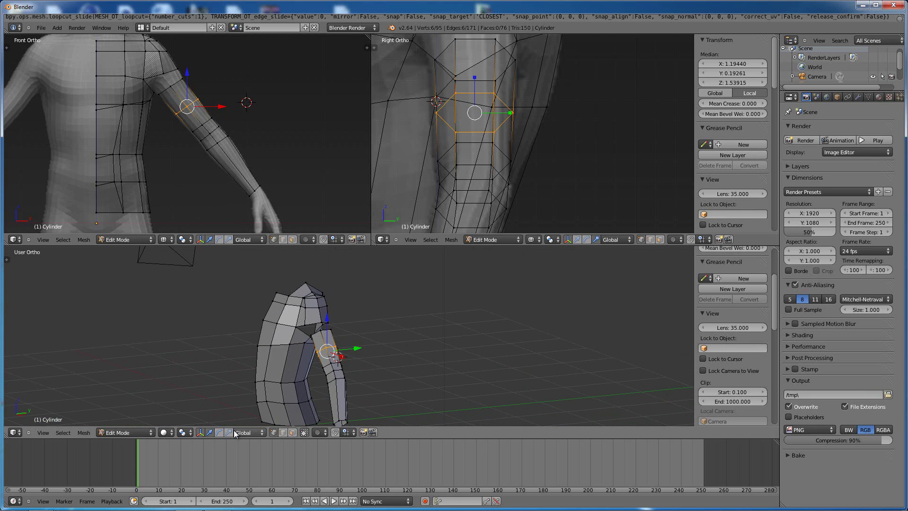
left_click(229, 239)
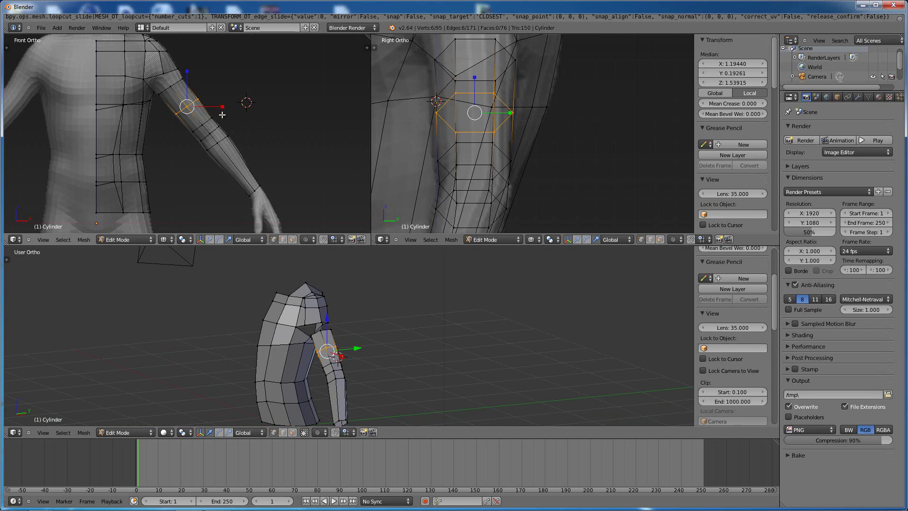
left_click_drag(223, 107, 223, 107)
left_click_drag(187, 73, 189, 71)
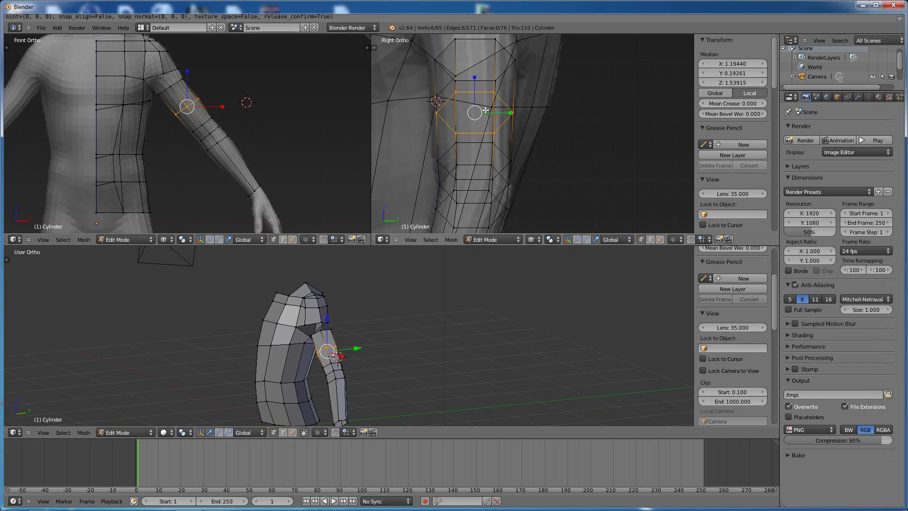
left_click_drag(510, 113, 516, 114)
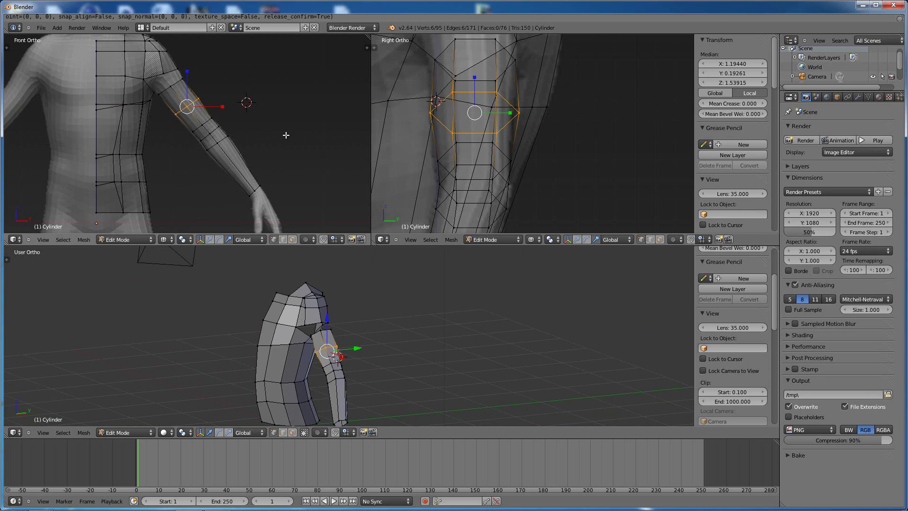
middle_click_drag(285, 135, 282, 135)
key("KP_1")
middle_click_drag(381, 328, 273, 349)
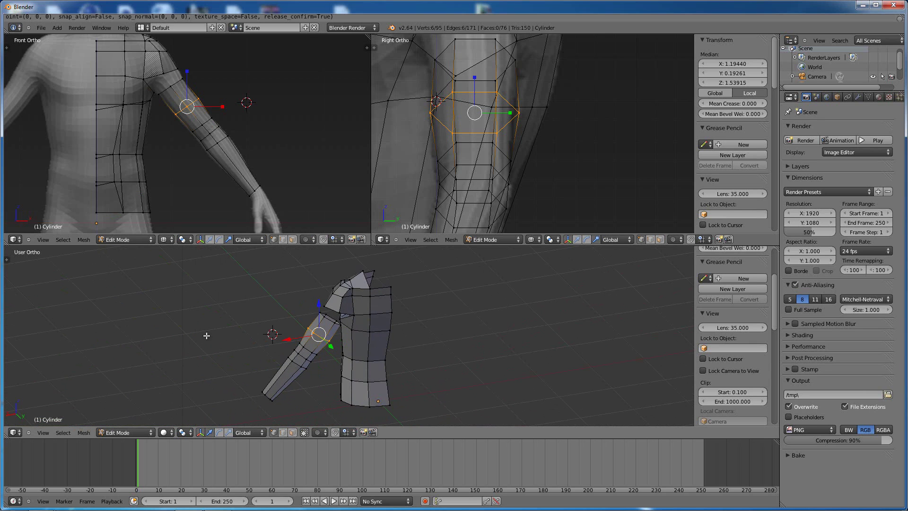
middle_click_drag(178, 328, 248, 305)
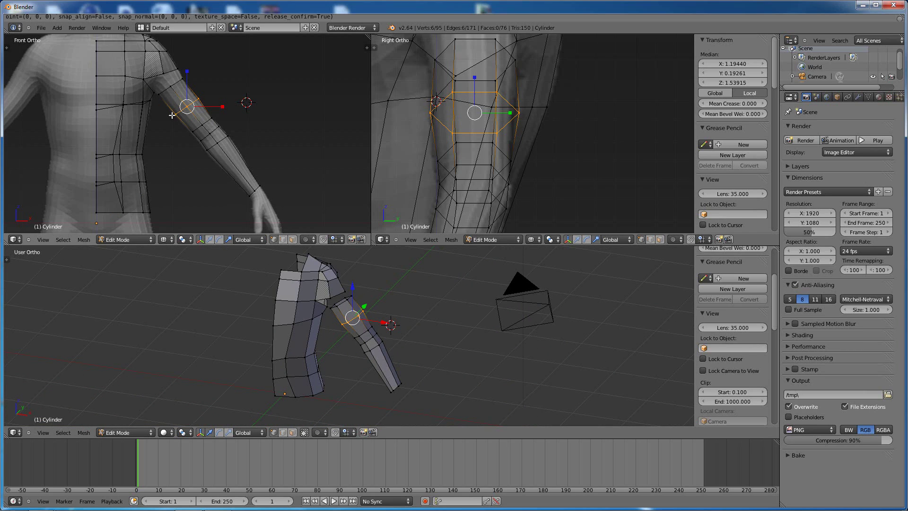
key("a")
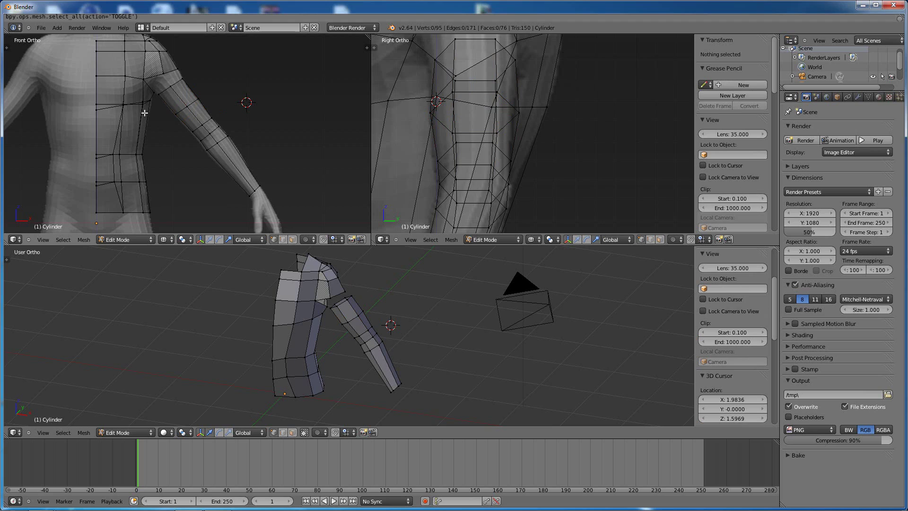
key("b")
key("Escape")
left_click_drag(150, 88, 163, 96)
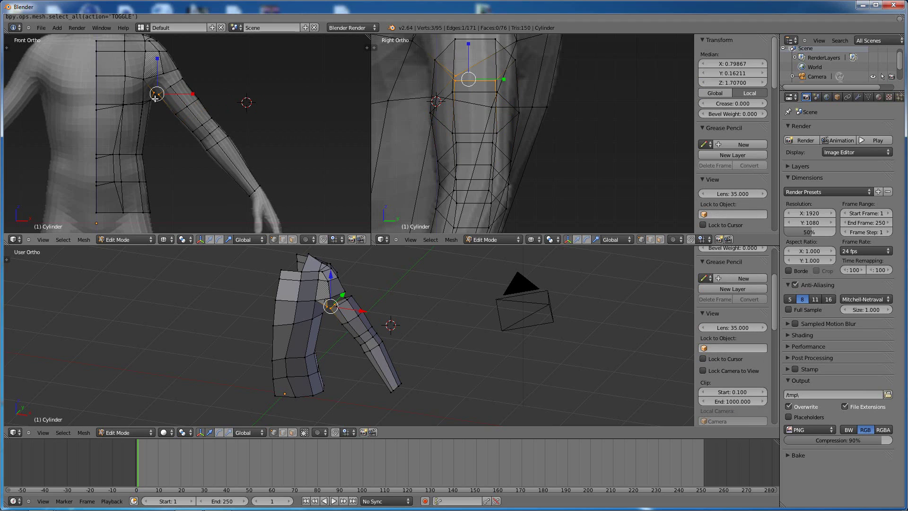
key("b")
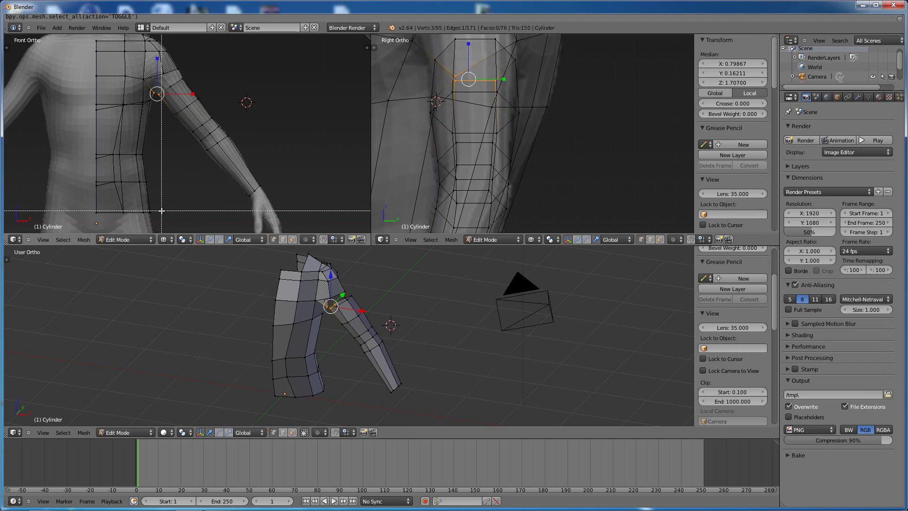
key("Escape")
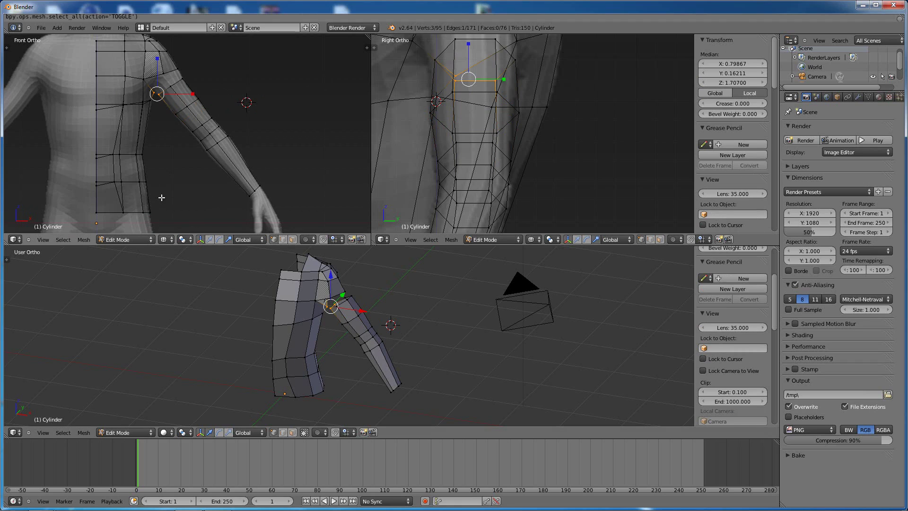
key("a")
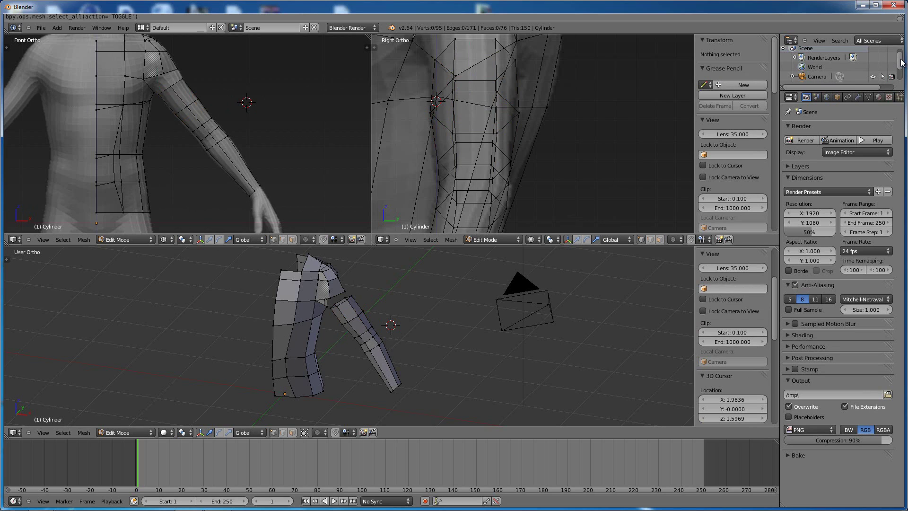
left_click_drag(901, 62, 902, 74)
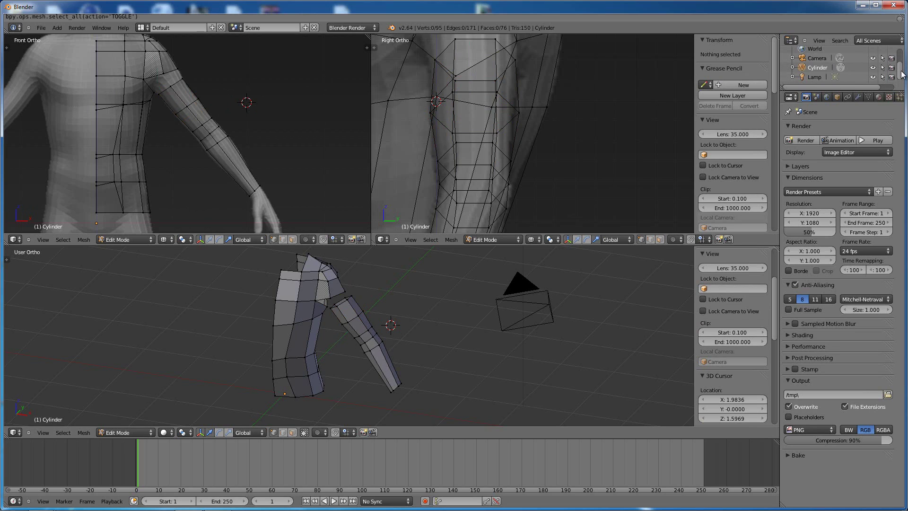
left_click(792, 68)
left_click(792, 68)
left_click(793, 67)
left_click(793, 69)
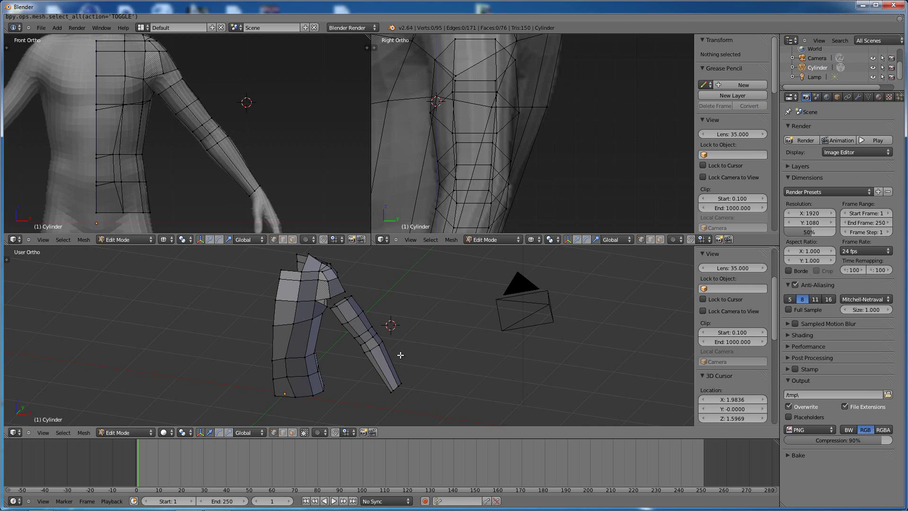
Select the facing front armpit vertices of the arm and torso and mirror them along local Z.
scroll(399, 355, "up", 4)
scroll(336, 308, "up", 1)
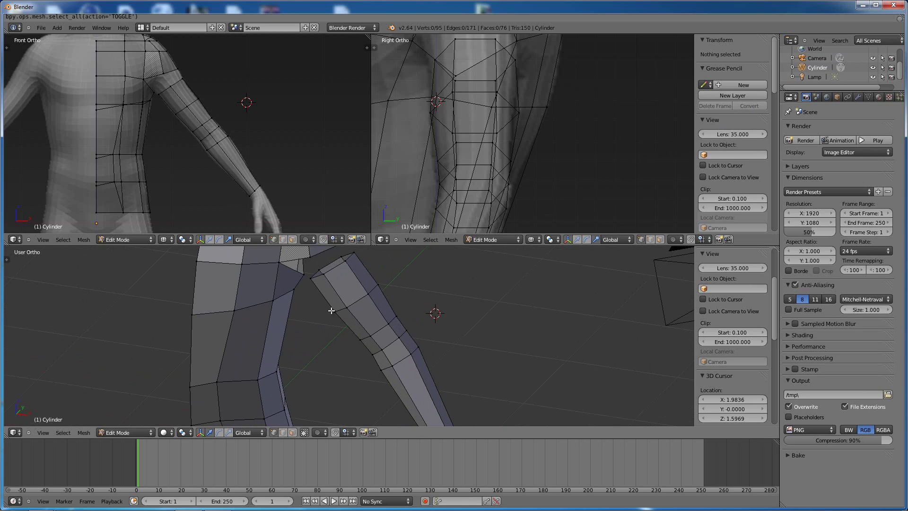
right_click(308, 279)
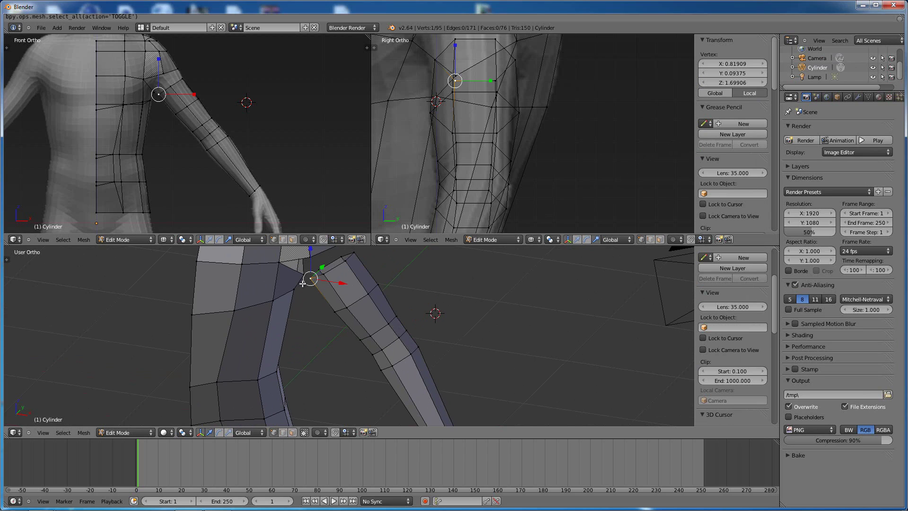
right_click(304, 274, "shift")
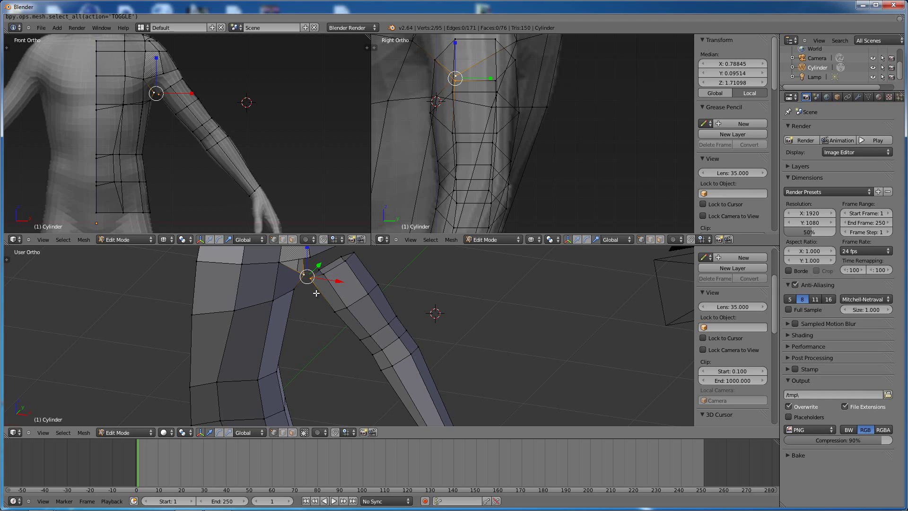
key("ctrl+m")
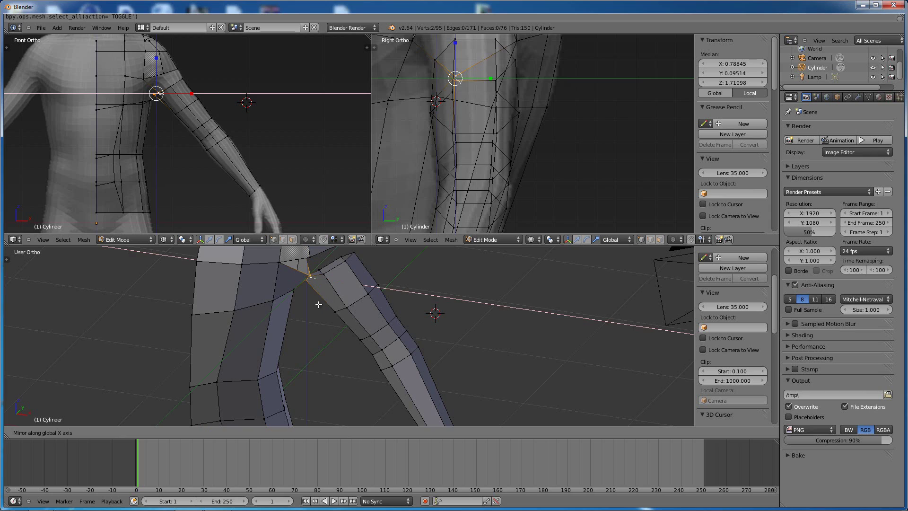
key("z")
key("z")
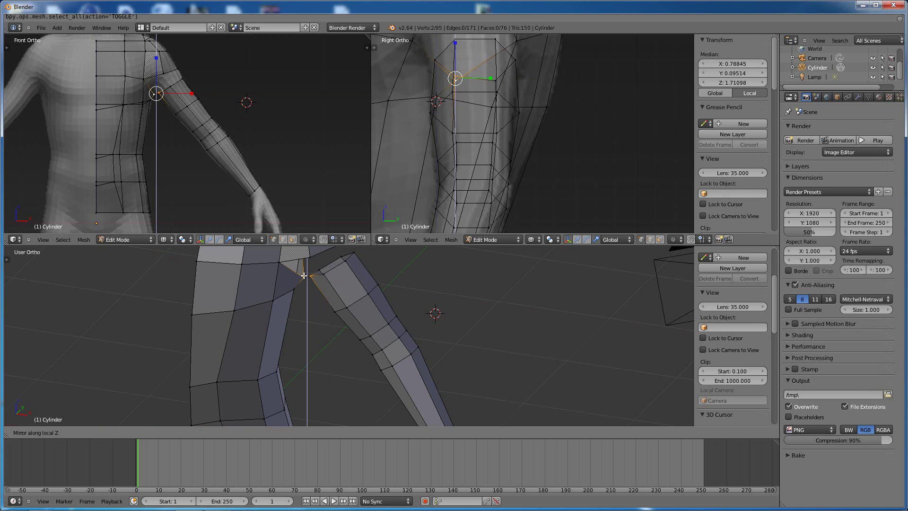
left_click(308, 277)
scroll(297, 285, "up", 1)
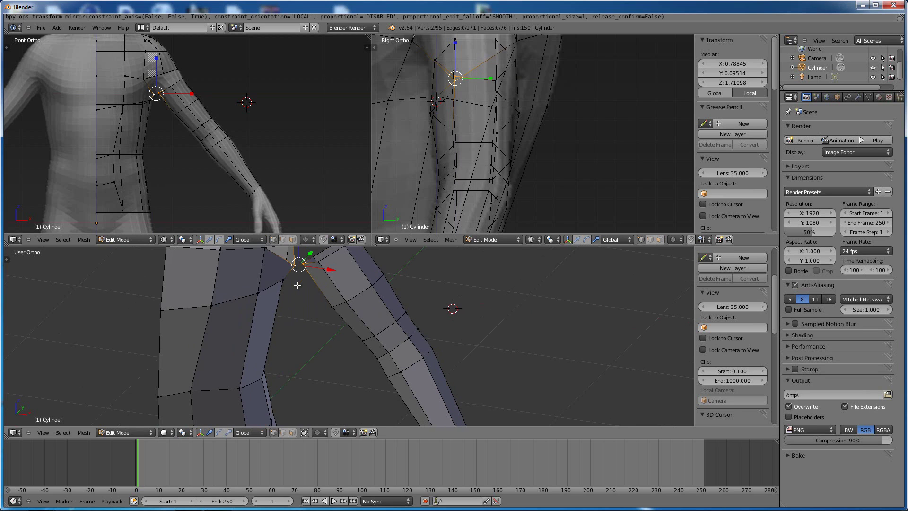
Merge the facing front armpit vertices of the arm and torso at their center.
right_click(295, 264)
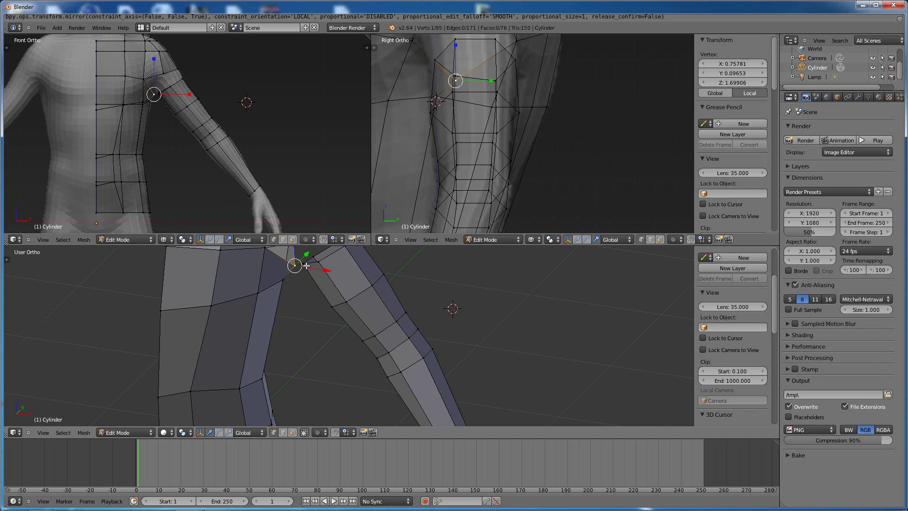
right_click(306, 266, "shift")
key("alt+m")
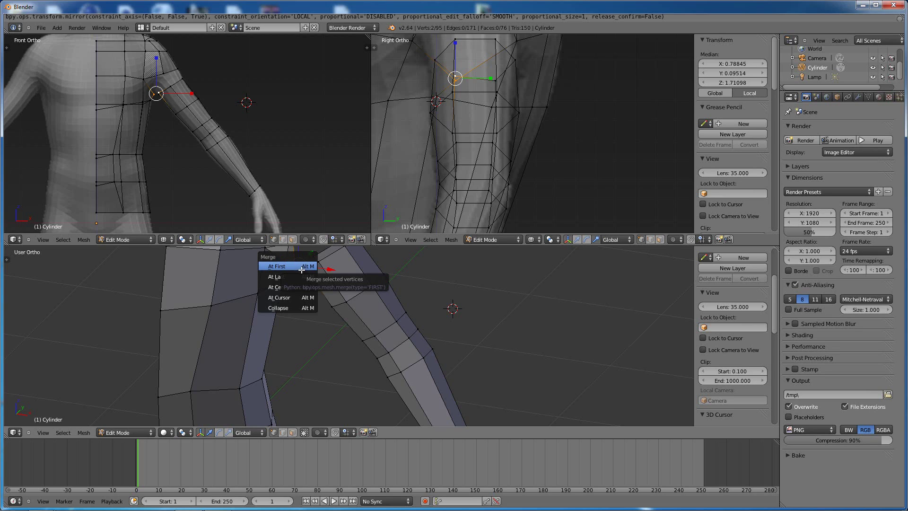
left_click(281, 287)
middle_click_drag(304, 287, 309, 283)
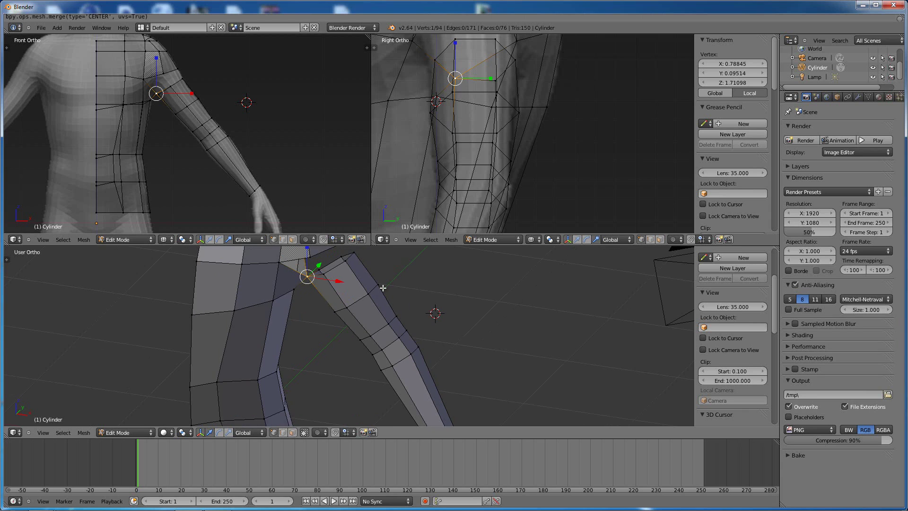
Merge the arm's rear armpit vertex with the facing torso vertex at their center, viewed from behind.
middle_click_drag(400, 288, 256, 350)
scroll(258, 347, "up", 2)
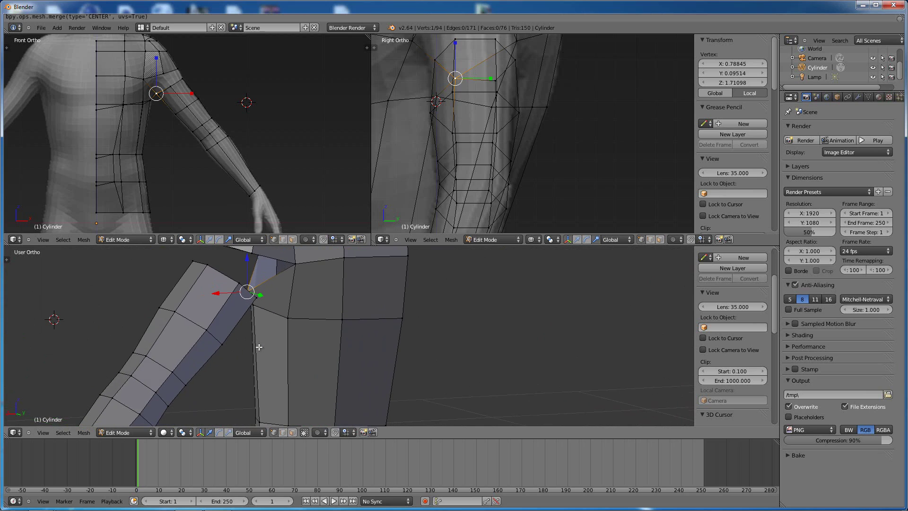
right_click(255, 295)
right_click(297, 263, "shift")
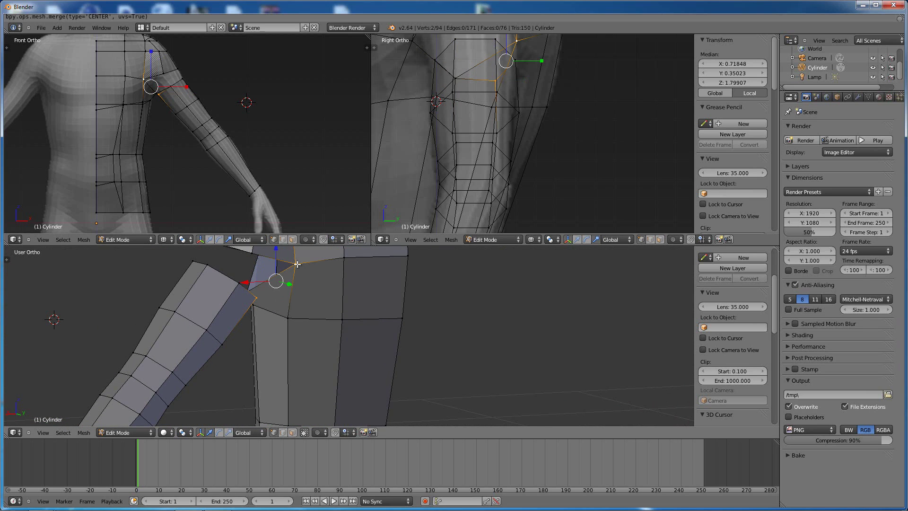
key("alt+m")
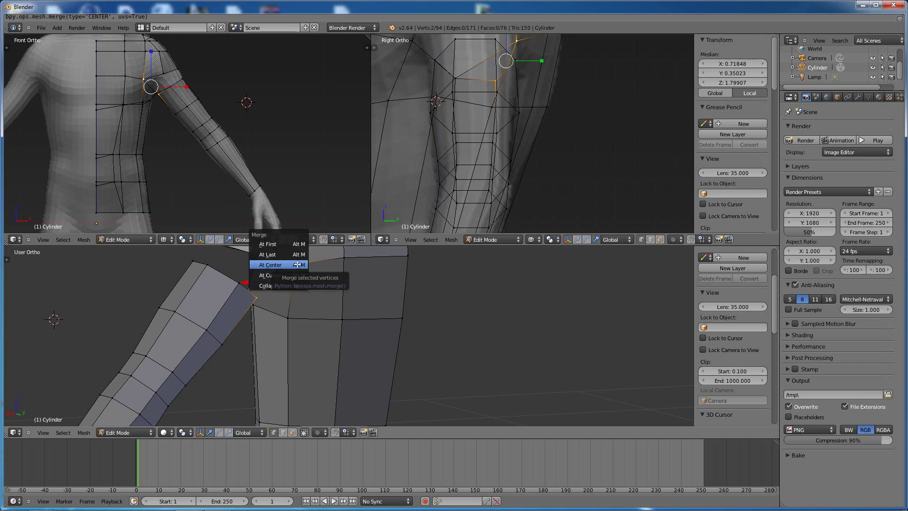
left_click(297, 265)
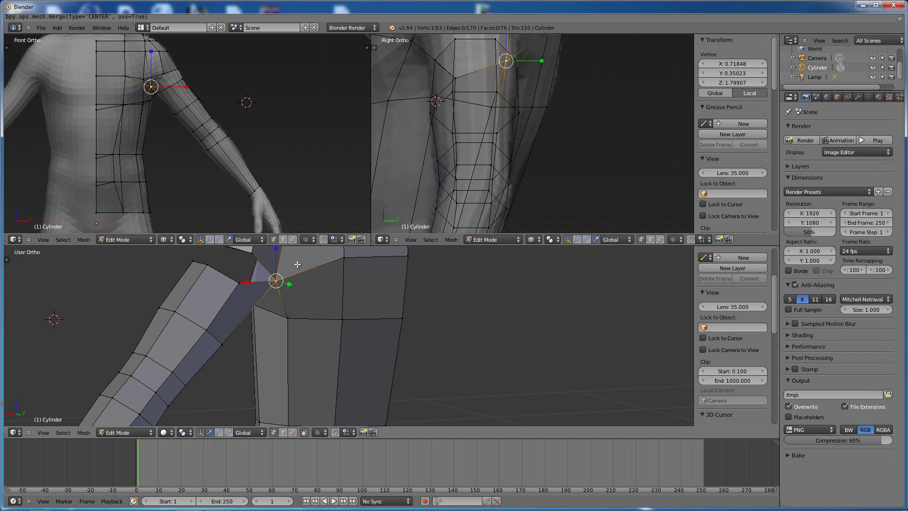
Merge the next vertex up the back of the arm's rim with the facing rear shoulder vertex at their center.
right_click(239, 284)
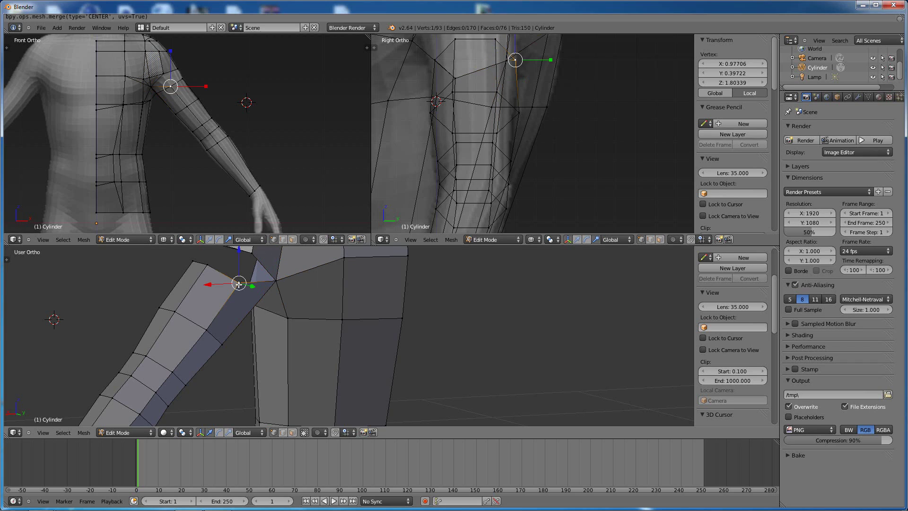
right_click(250, 254, "shift")
key("alt+m")
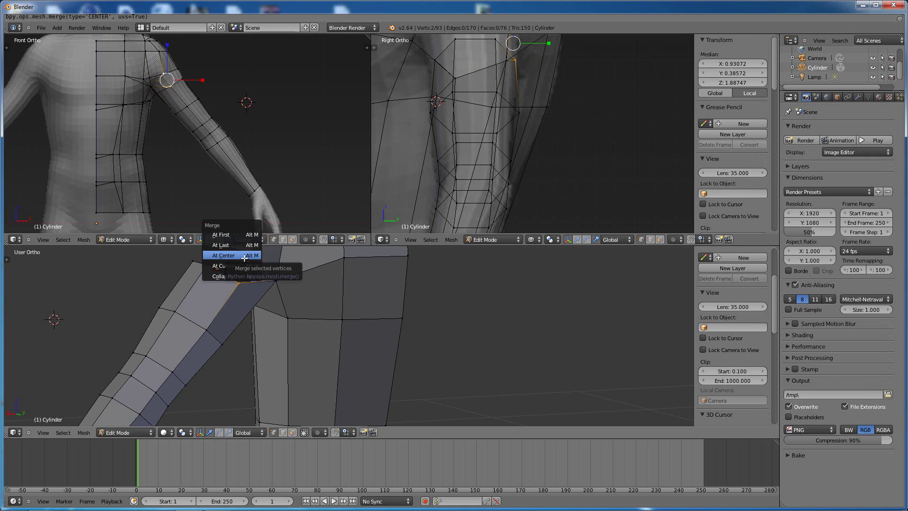
left_click(241, 255)
Merge the outer rear vertex at the top of the arm's rim with the facing shoulder vertex at their center.
key("g")
left_click(211, 265)
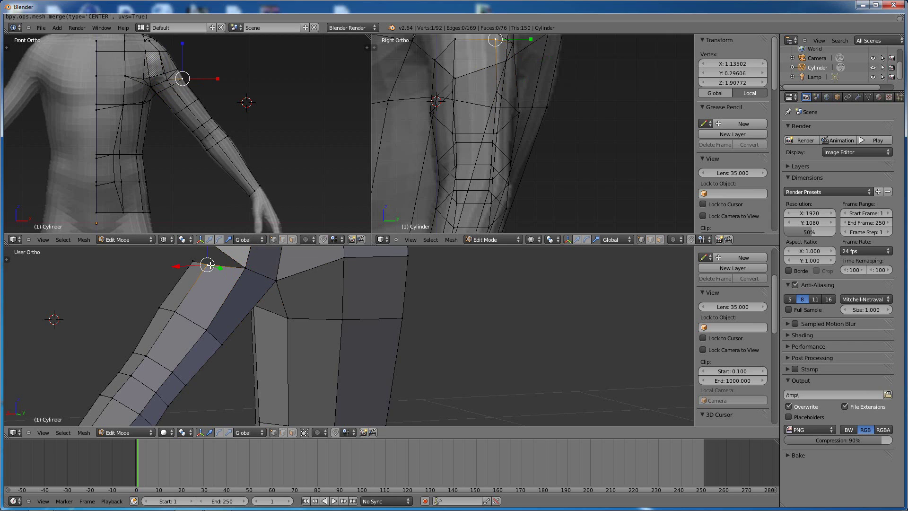
scroll(244, 276, "down", 2)
right_click(245, 267, "shift")
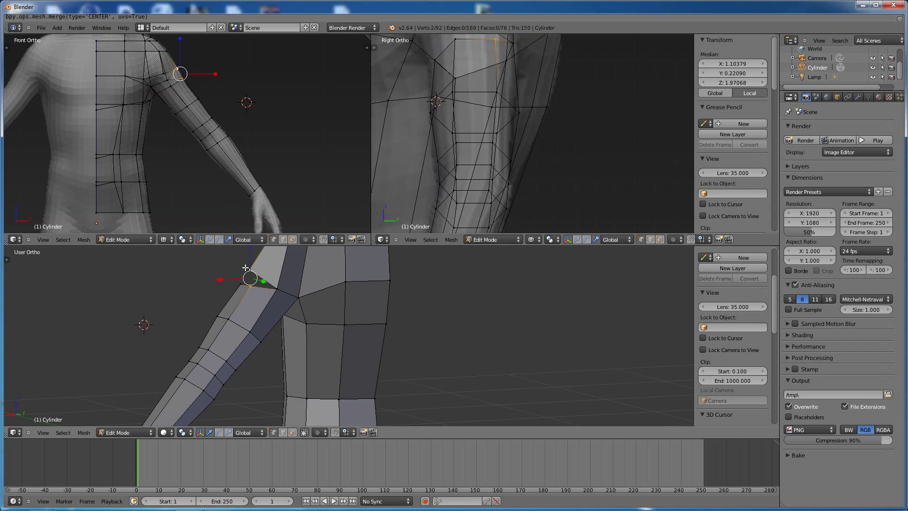
middle_click_drag(248, 280, 334, 282)
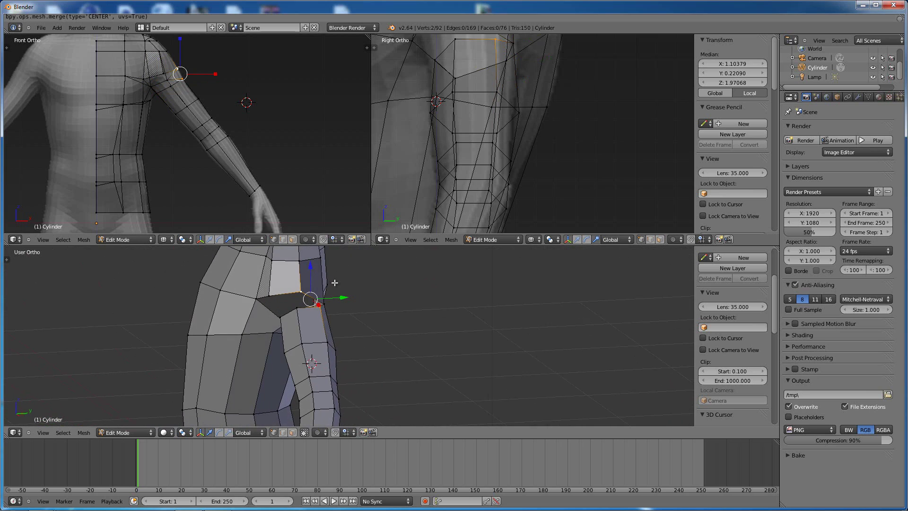
key("alt+m")
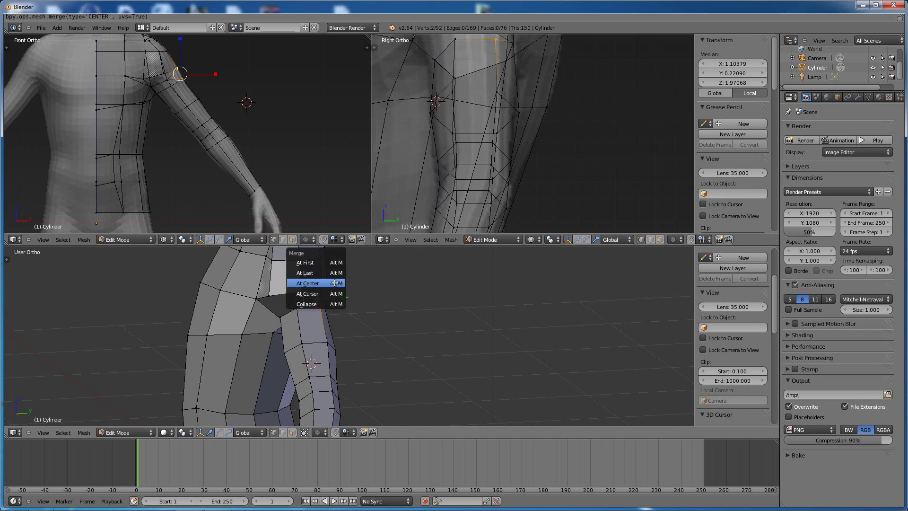
left_click(334, 282)
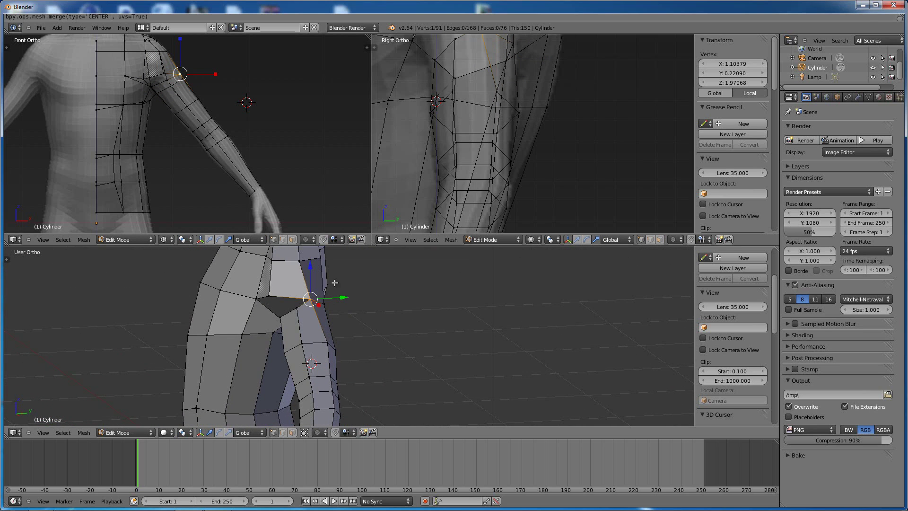
Merge the outer front vertex at the top of the arm's rim with the facing shoulder vertex at their center.
right_click(295, 310)
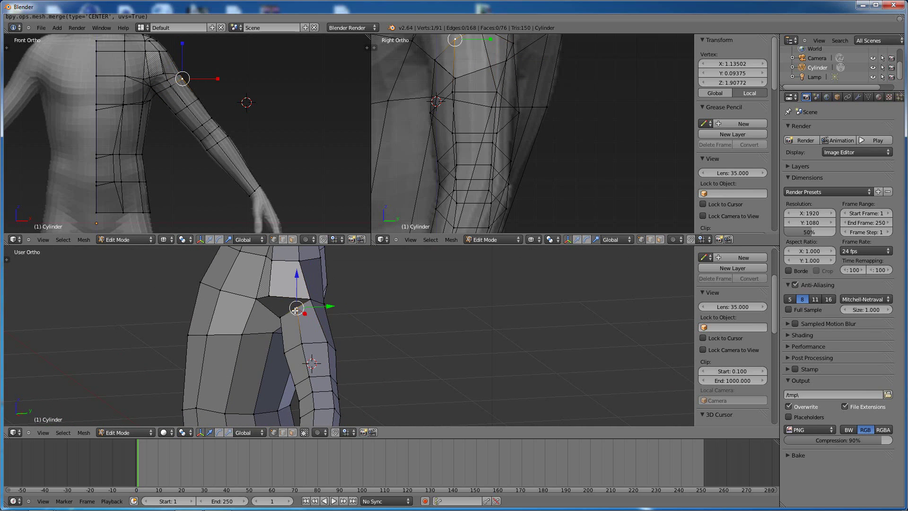
right_click(269, 300, "shift")
key("alt+m")
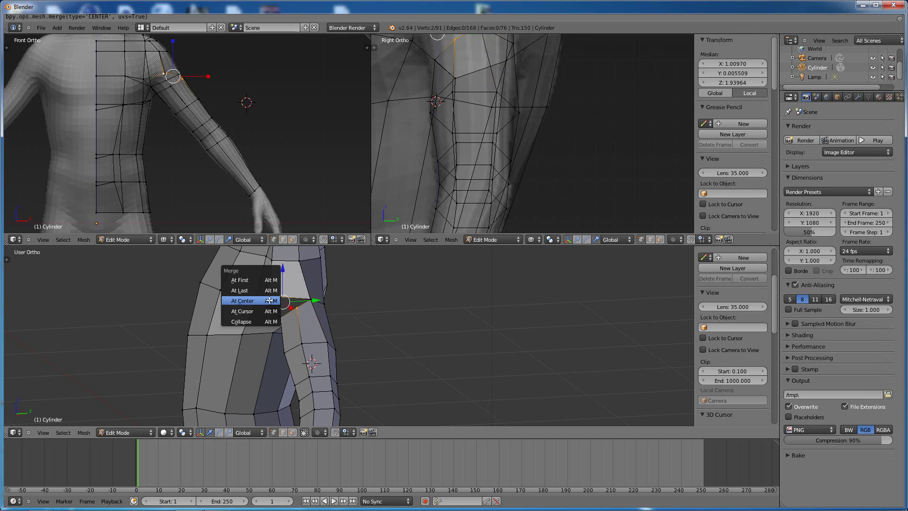
left_click(270, 300)
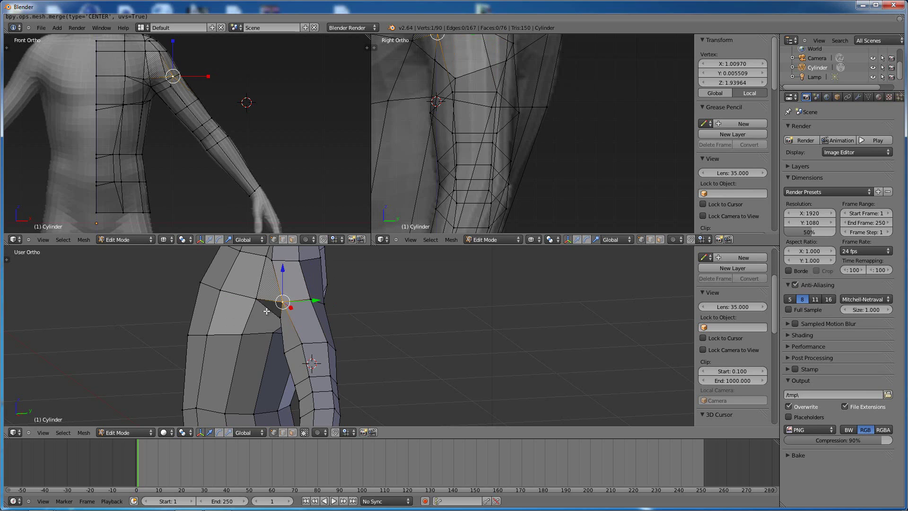
Merge the arm rim's last loose front vertex with the facing chest-side vertex of the shoulder opening at their center.
middle_click_drag(284, 307, 315, 294)
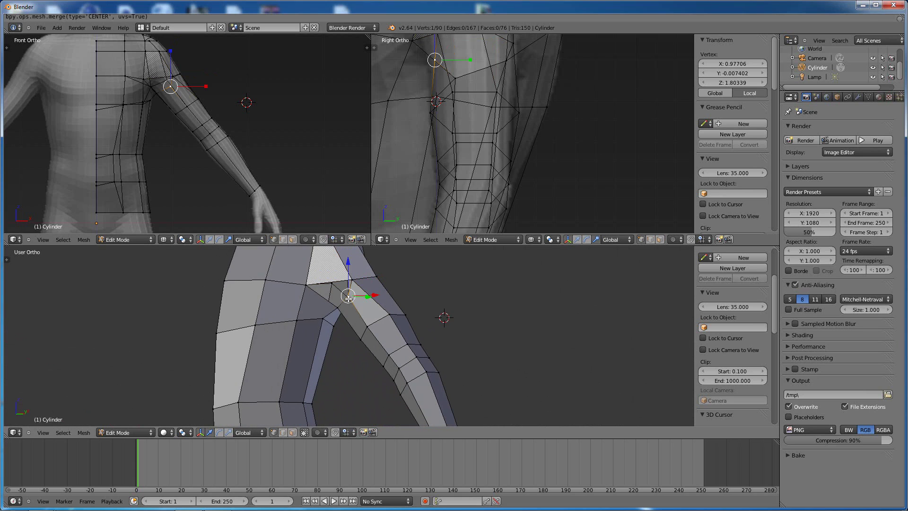
right_click(304, 285, "shift")
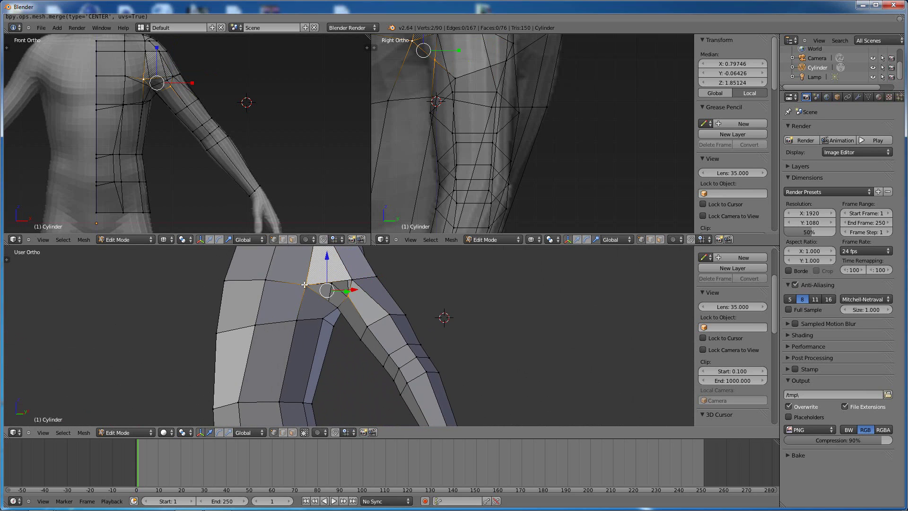
key("alt+m")
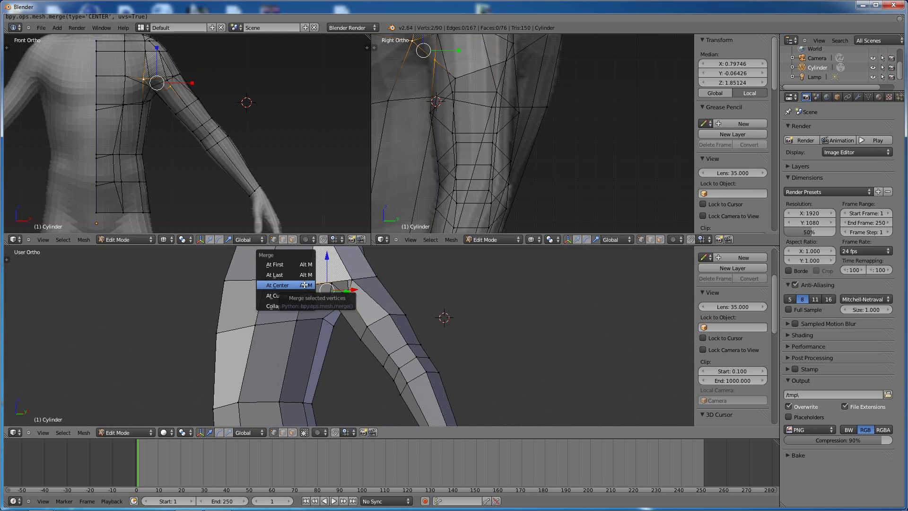
left_click(305, 289)
Move the merged front shoulder vertex inward toward the chest along the X axis to about X 0.716.
middle_click_drag(324, 283, 342, 341)
scroll(290, 333, "down", 3)
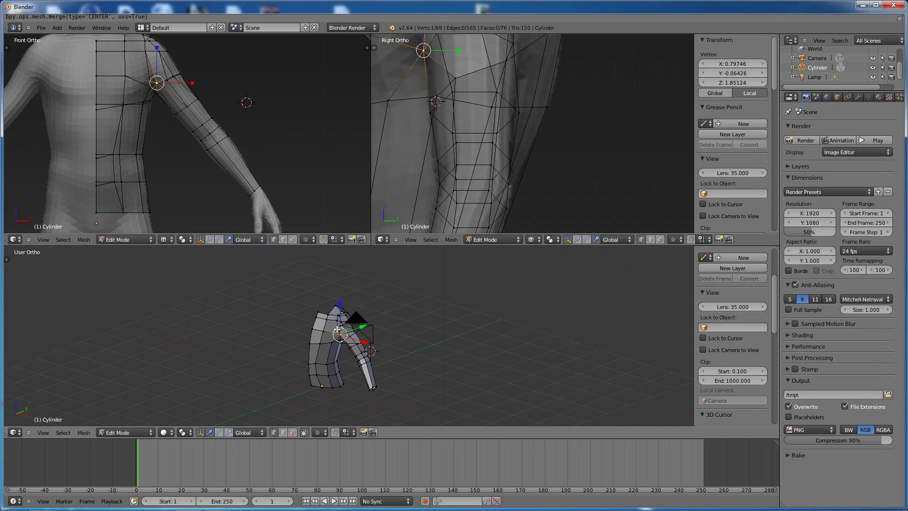
middle_click_drag(277, 324, 335, 322)
scroll(356, 339, "up", 5)
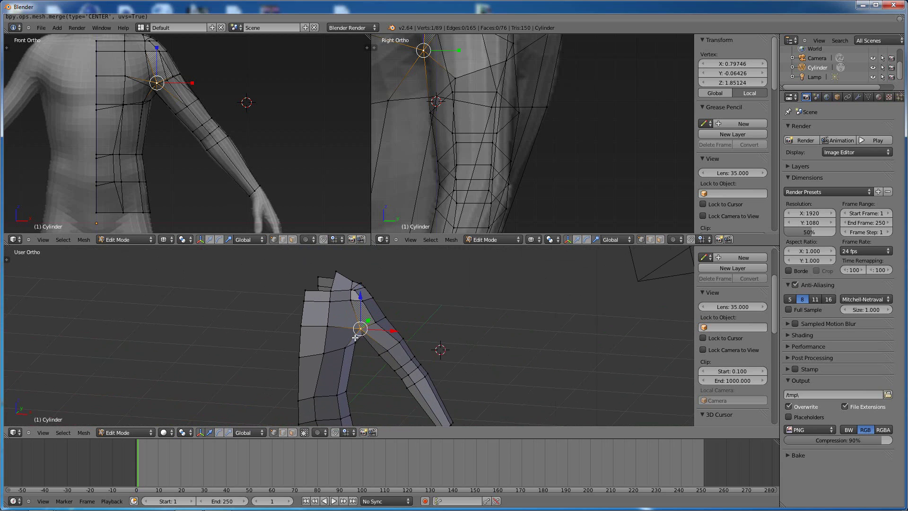
scroll(356, 339, "up", 2)
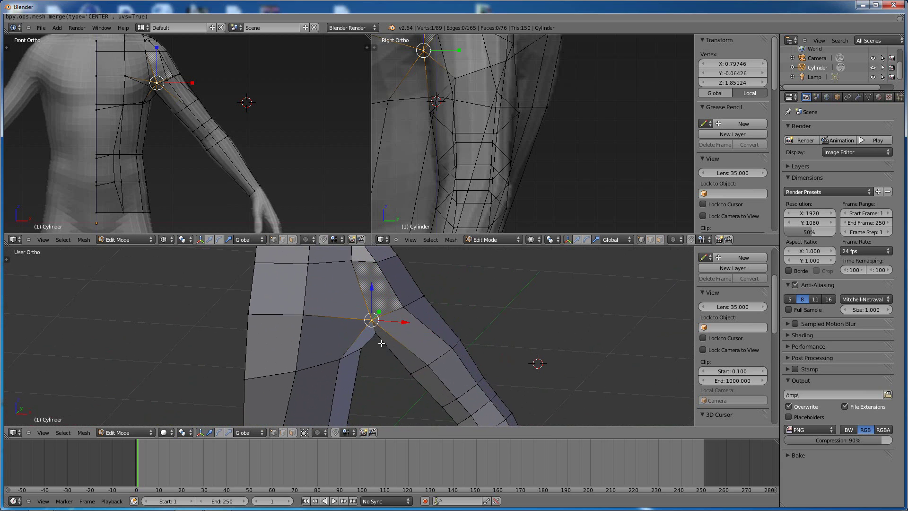
middle_click_drag(387, 345, 364, 335, "shift")
left_click_drag(381, 312, 367, 312)
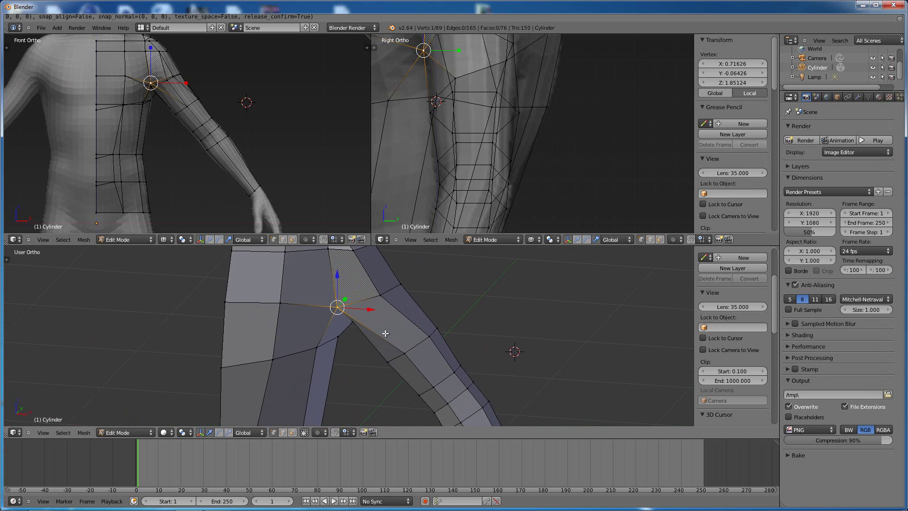
middle_click_drag(368, 311, 430, 341)
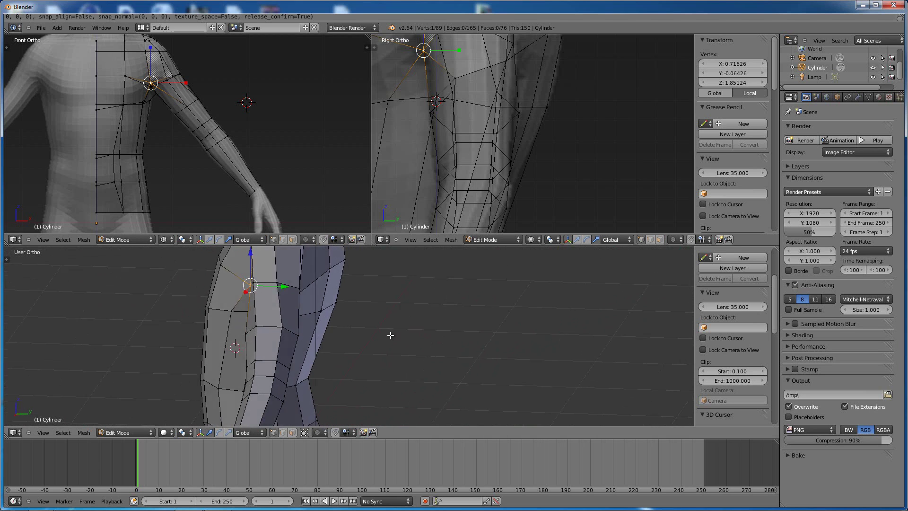
middle_click_drag(386, 335, 358, 335)
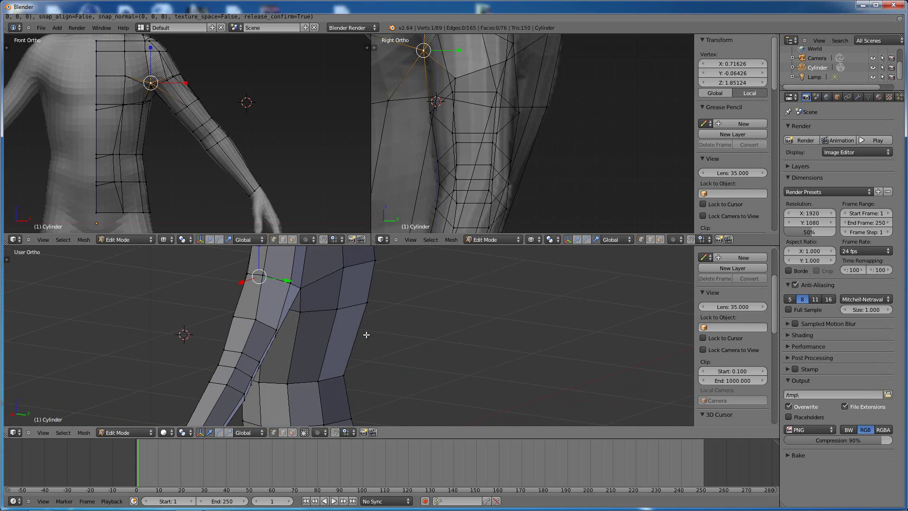